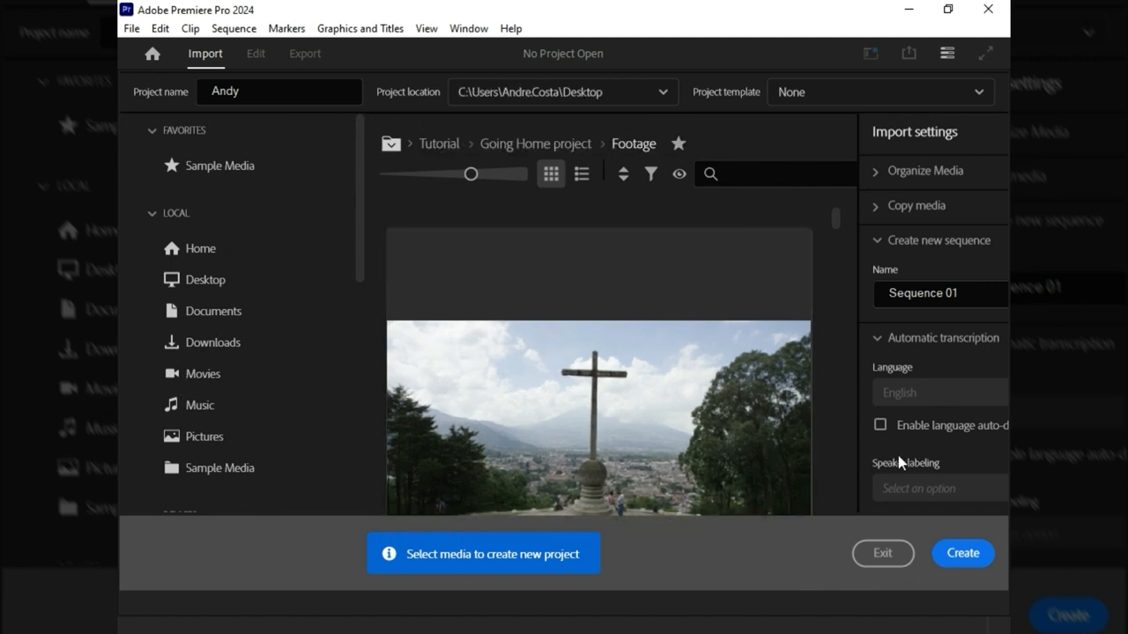
Step: Append LOTR to the project name and create the project on the Desktop without a template
left_click(304, 90)
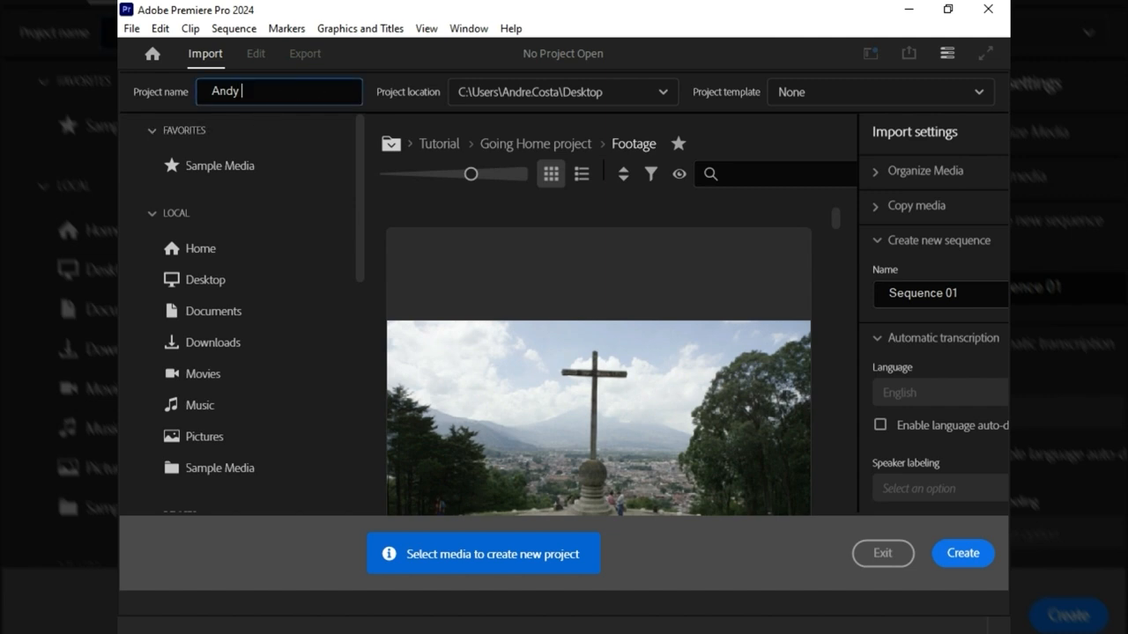
type("LOTR")
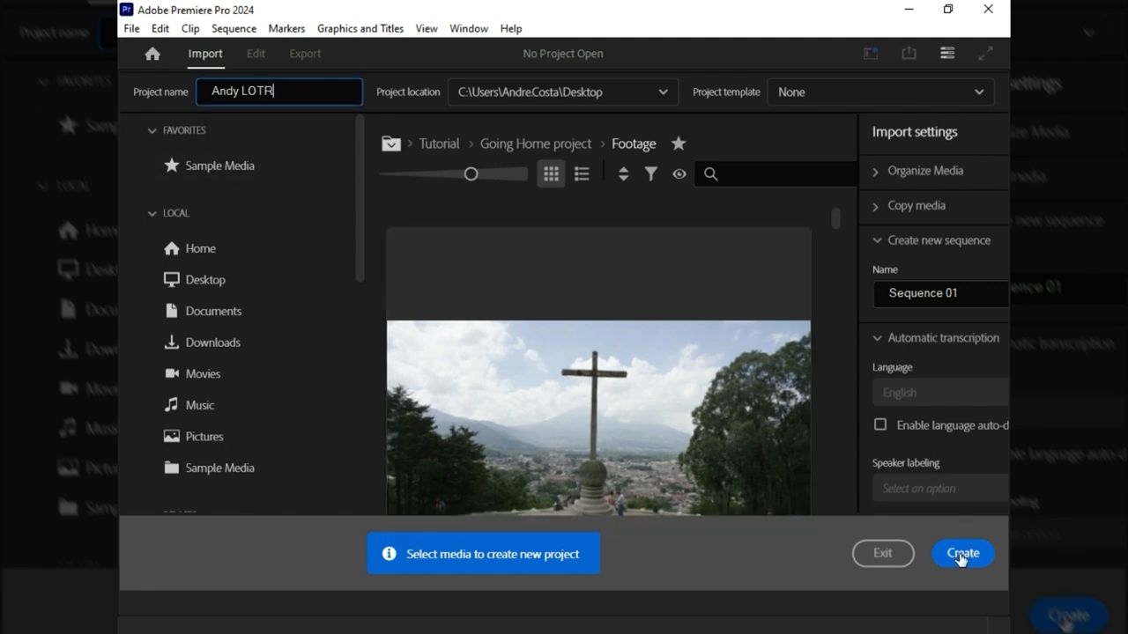
left_click(960, 553)
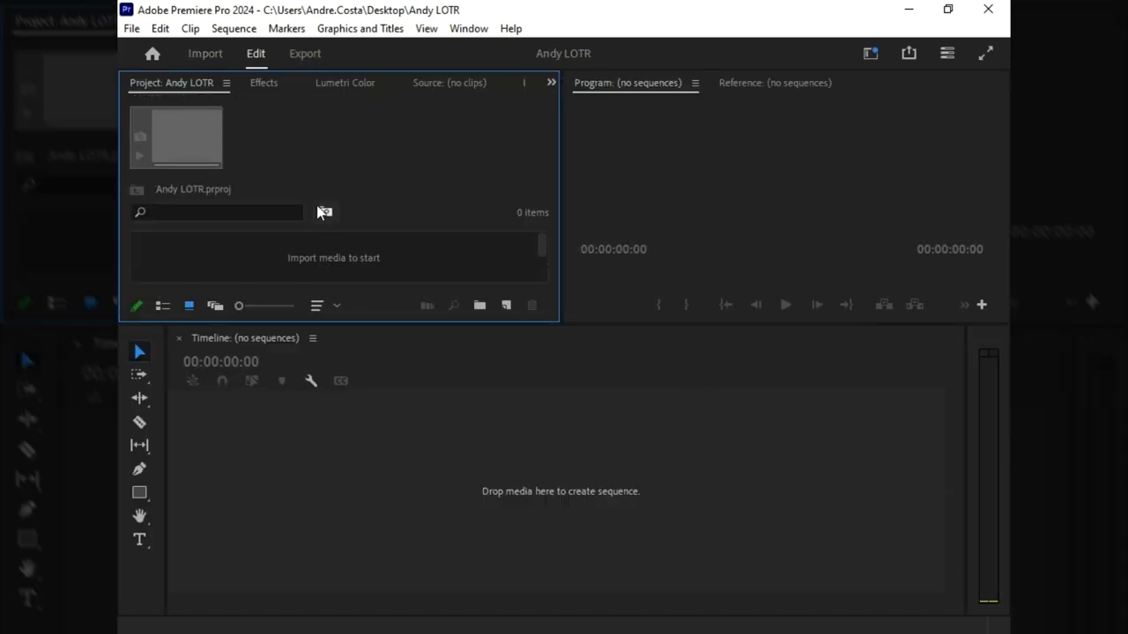
Step: Make the Project and Program panels taller by lowering their border with the timeline
left_click(638, 159)
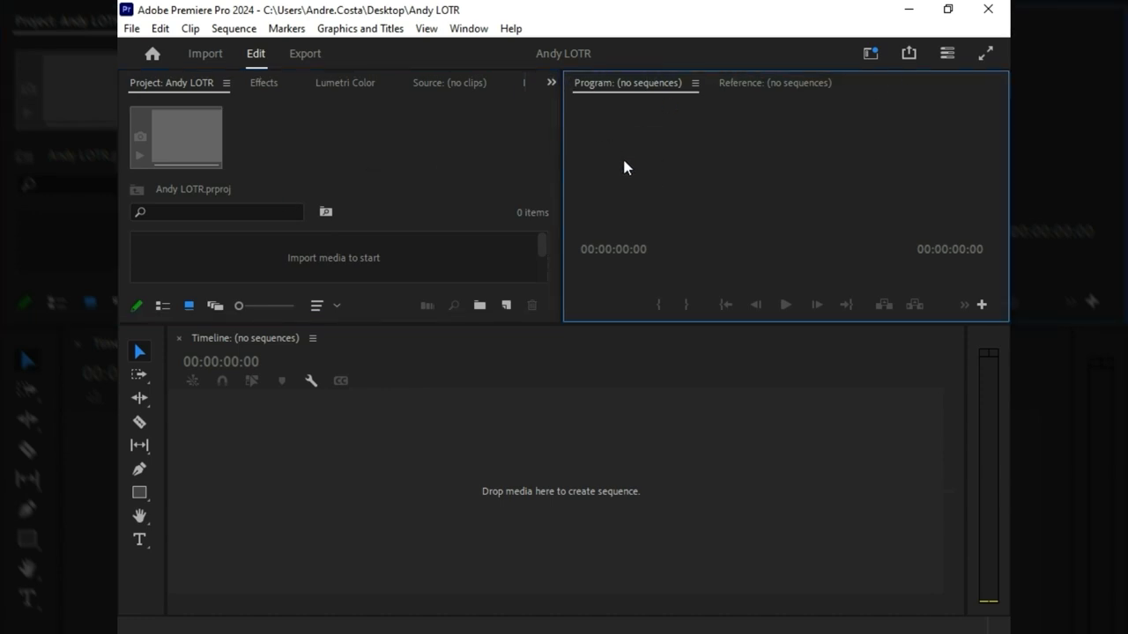
left_click(370, 151)
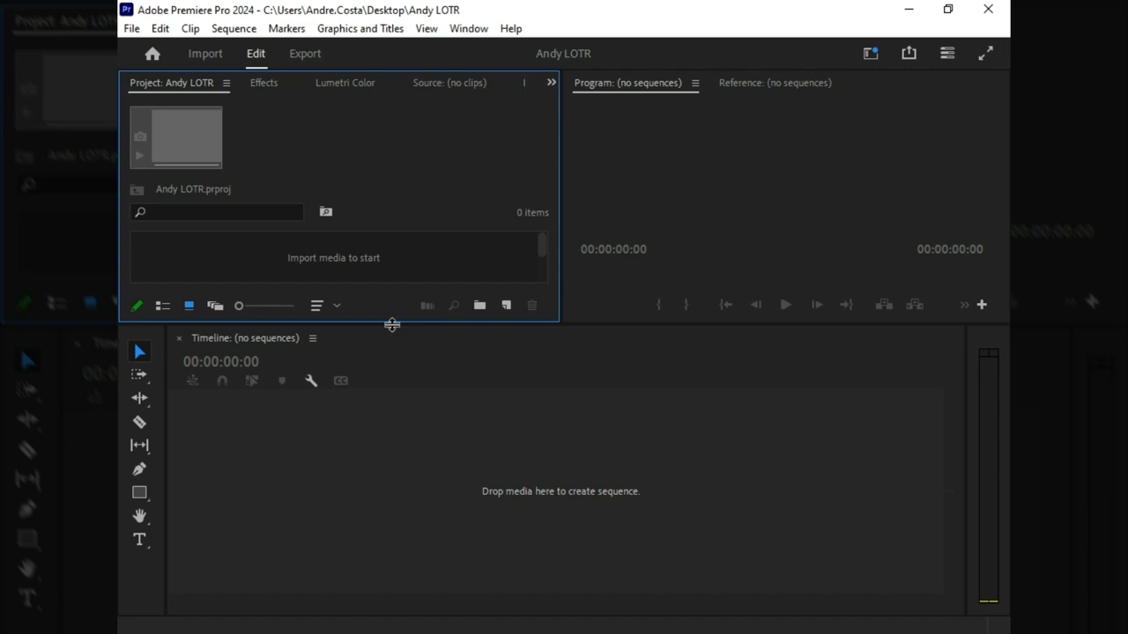
left_click_drag(392, 325, 392, 433)
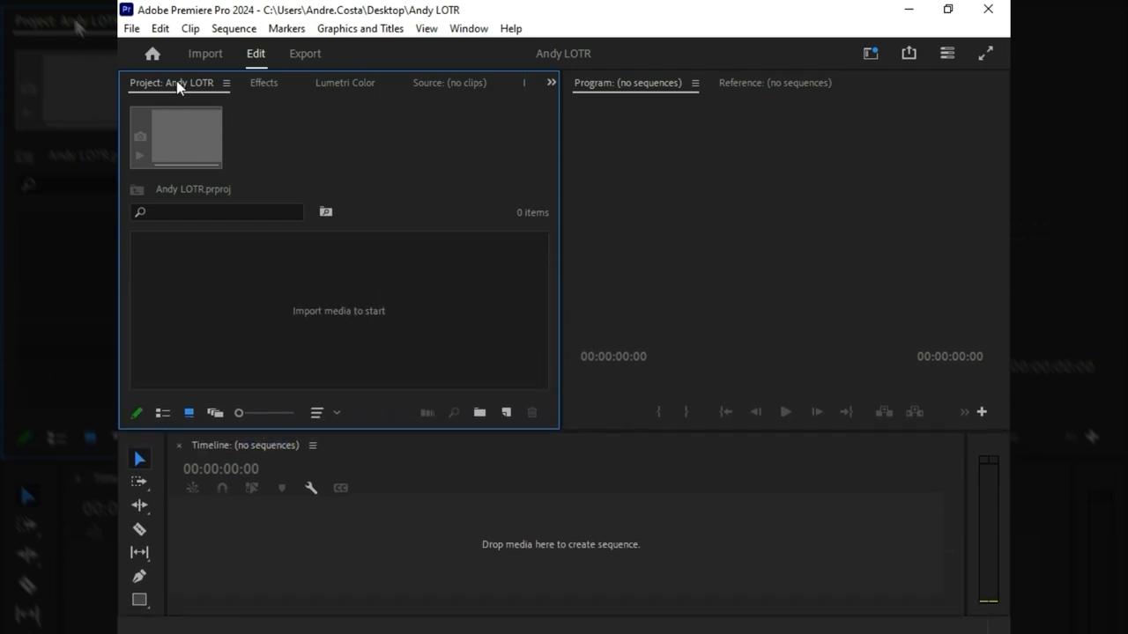
Step: Dock the Project panel in the timeline's panel group and return it to its original place before Effects
left_click_drag(176, 81, 223, 452)
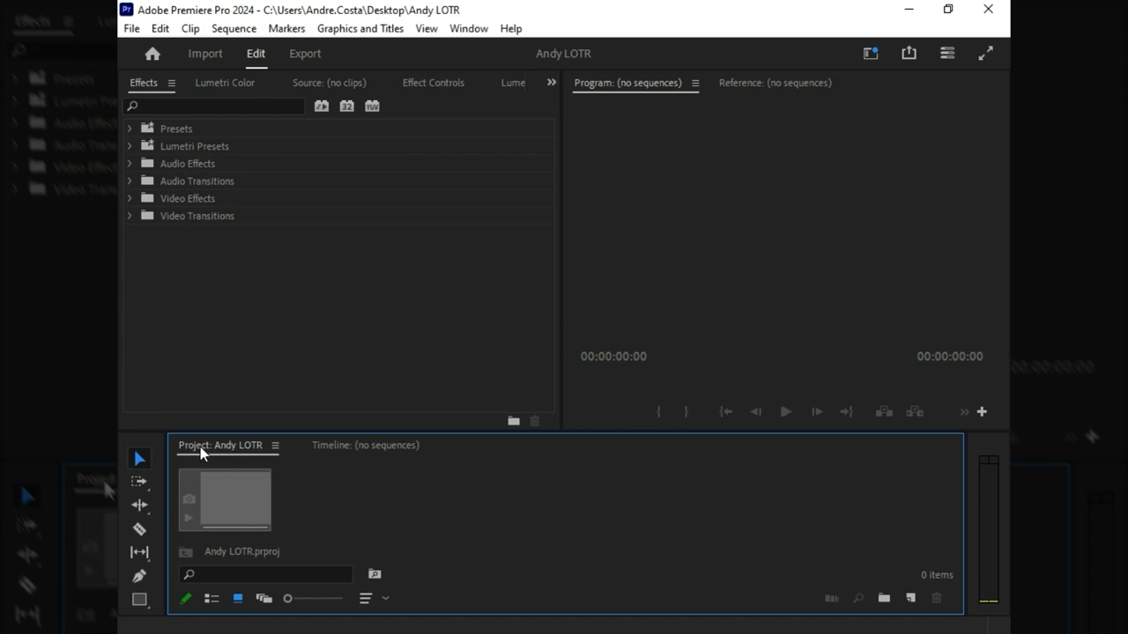
left_click_drag(200, 446, 147, 89)
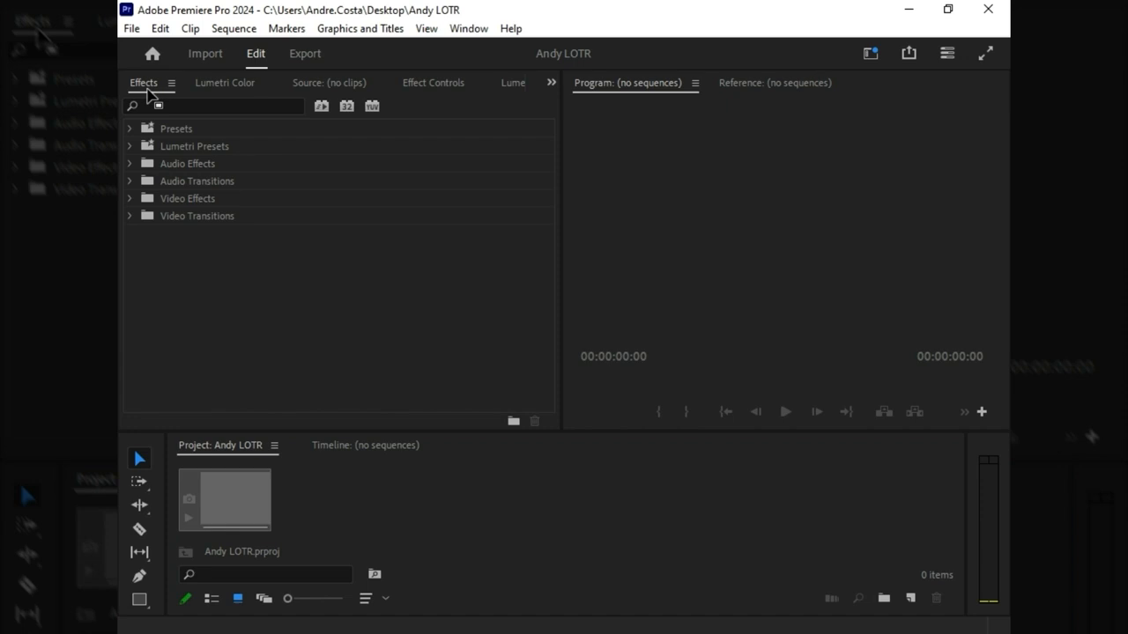
left_click_drag(147, 91, 148, 88)
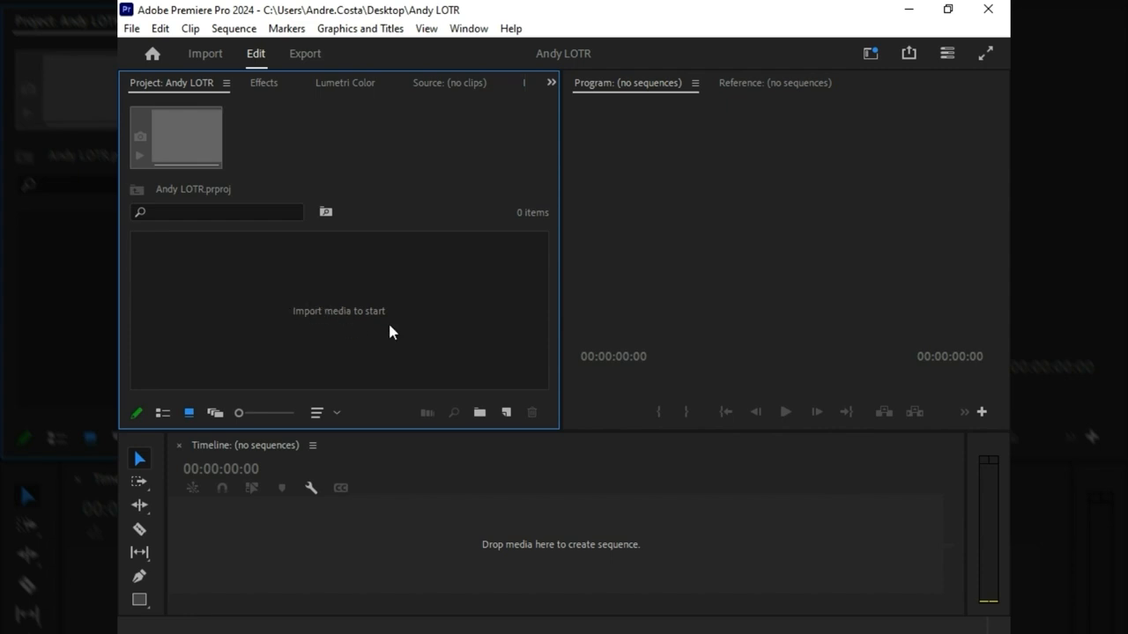
Step: Import the Bilbo and Frodo footage folders into the project as bins
double_click(308, 284)
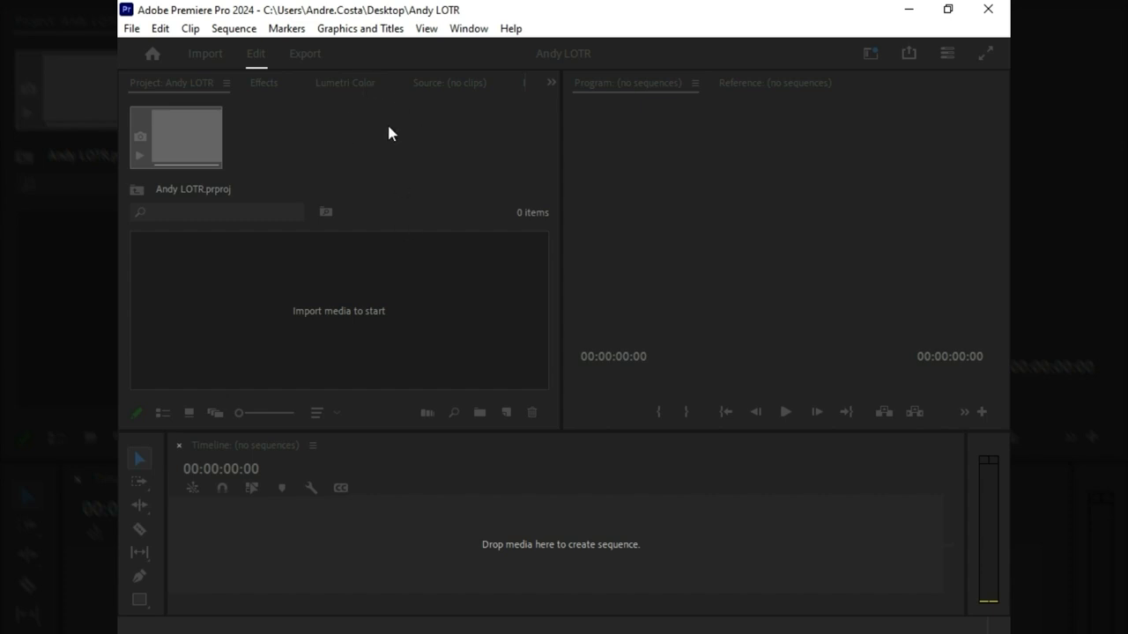
left_click_drag(641, 511, 215, 316)
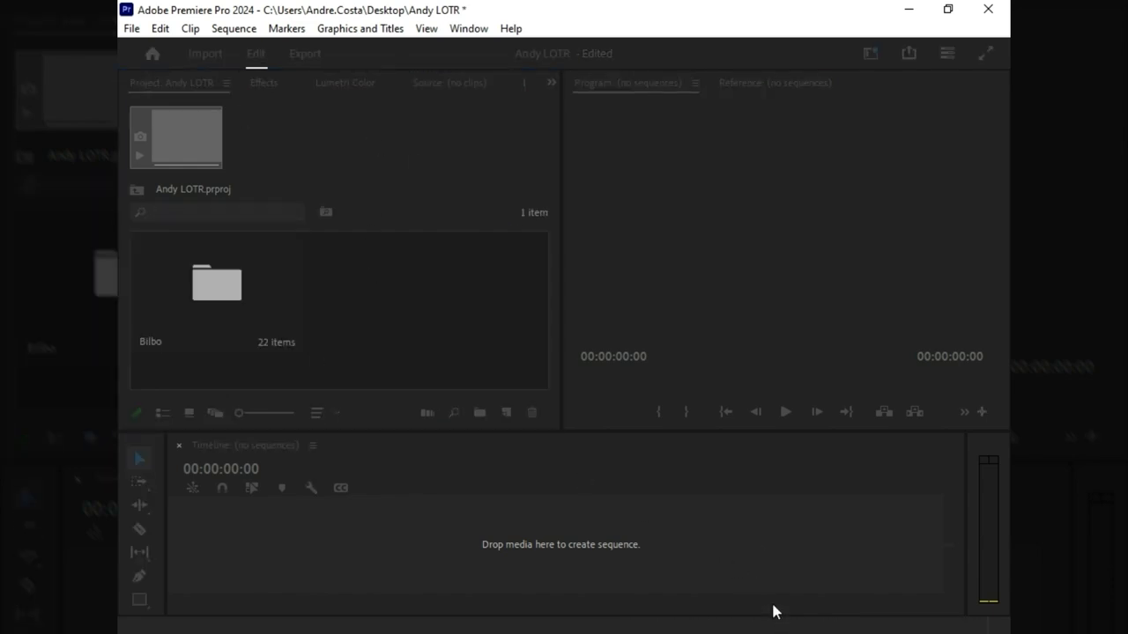
left_click(330, 338)
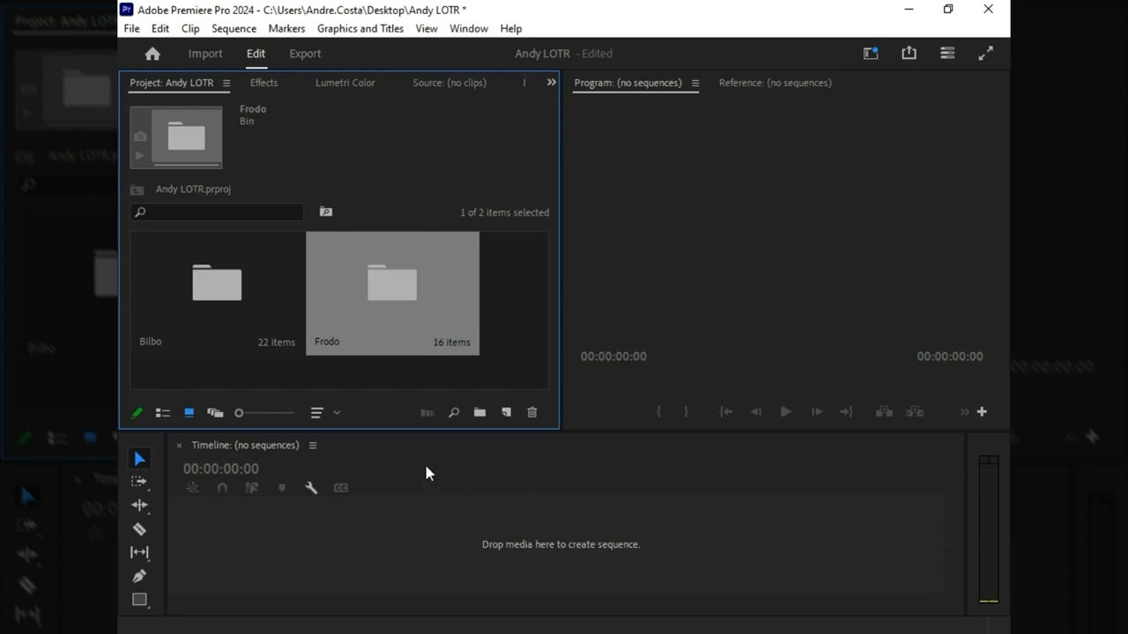
Step: Open the Bilbo bin, maximize its panel and enlarge the clip thumbnails to three per row
double_click(216, 287)
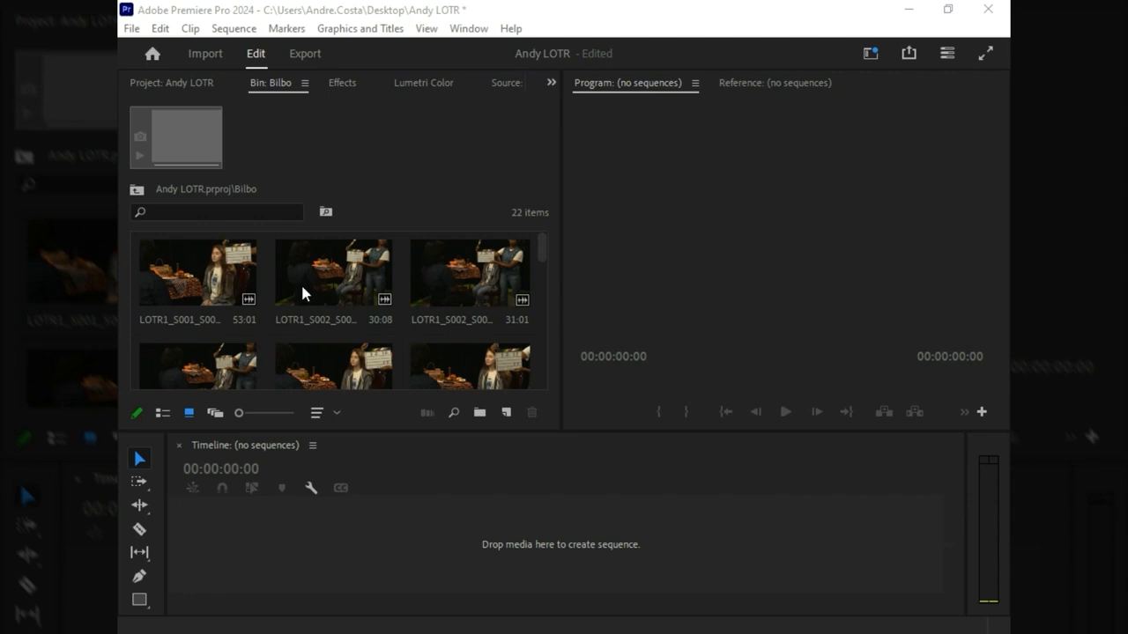
left_click(379, 200)
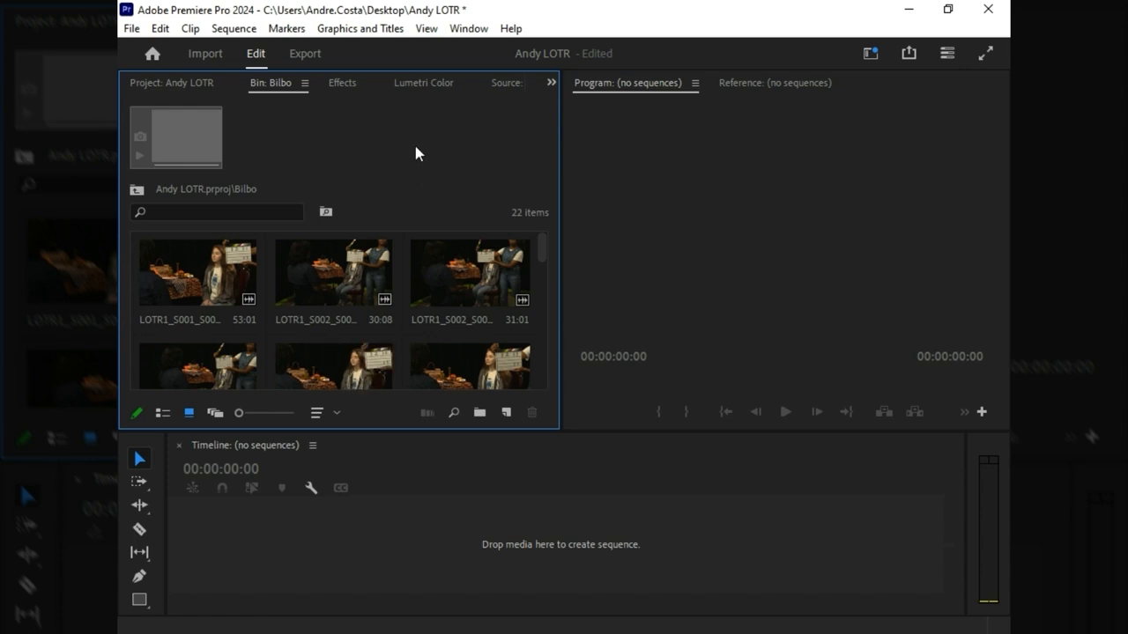
key("grave")
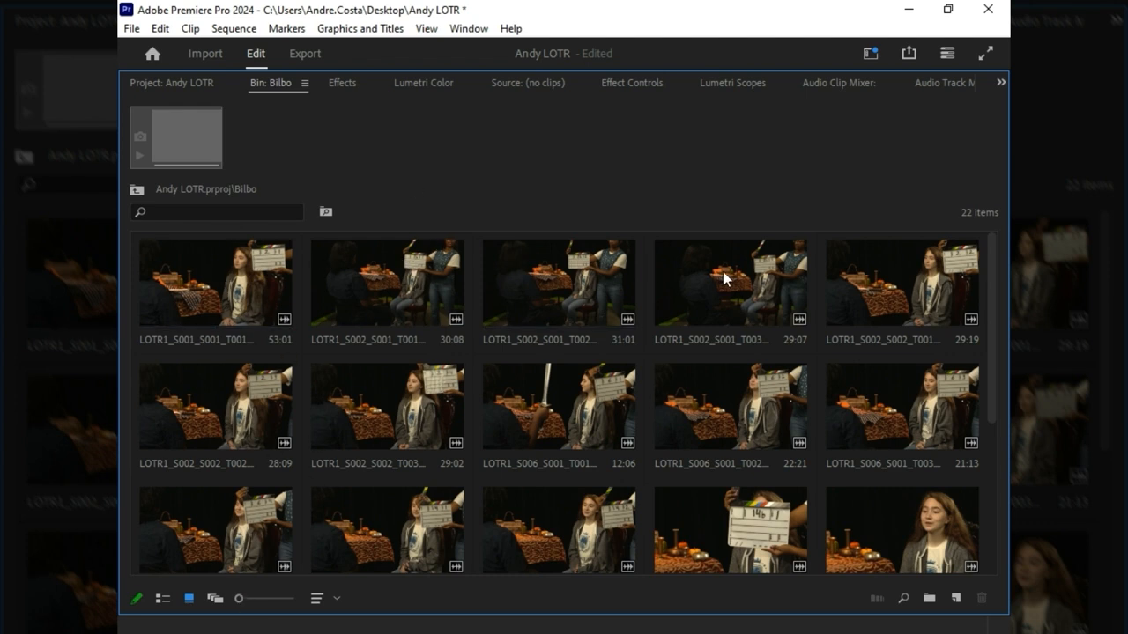
left_click_drag(239, 600, 265, 603)
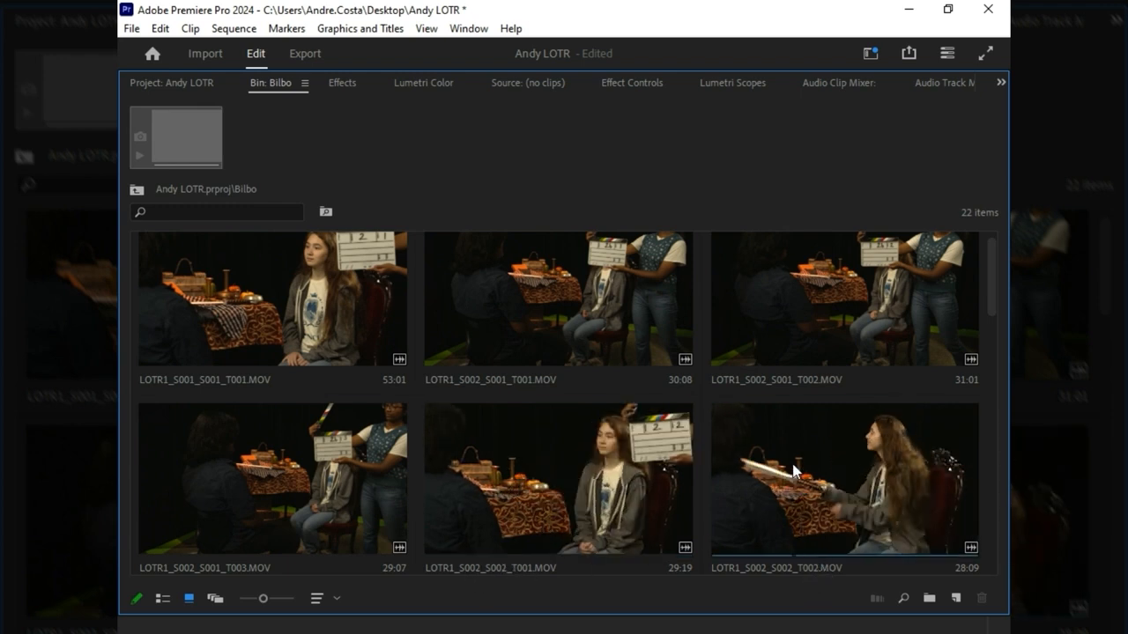
Step: Look through the clips in the Bilbo bin, skimming their thumbnails to find a take for the edit
scroll(796, 471, "down", 2)
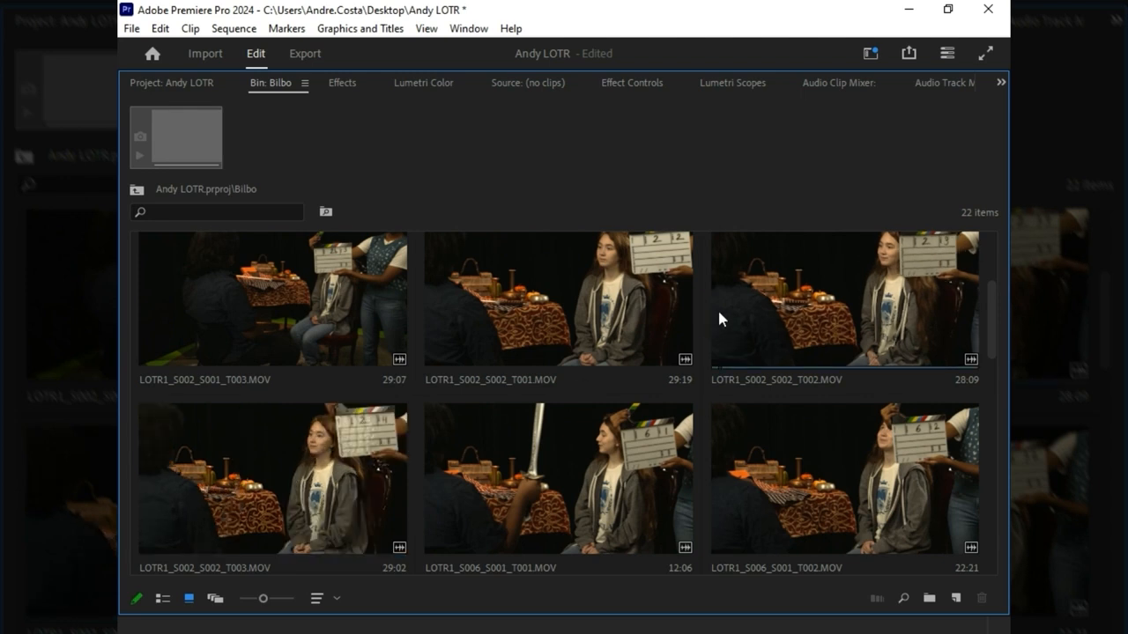
scroll(713, 326, "down", 2)
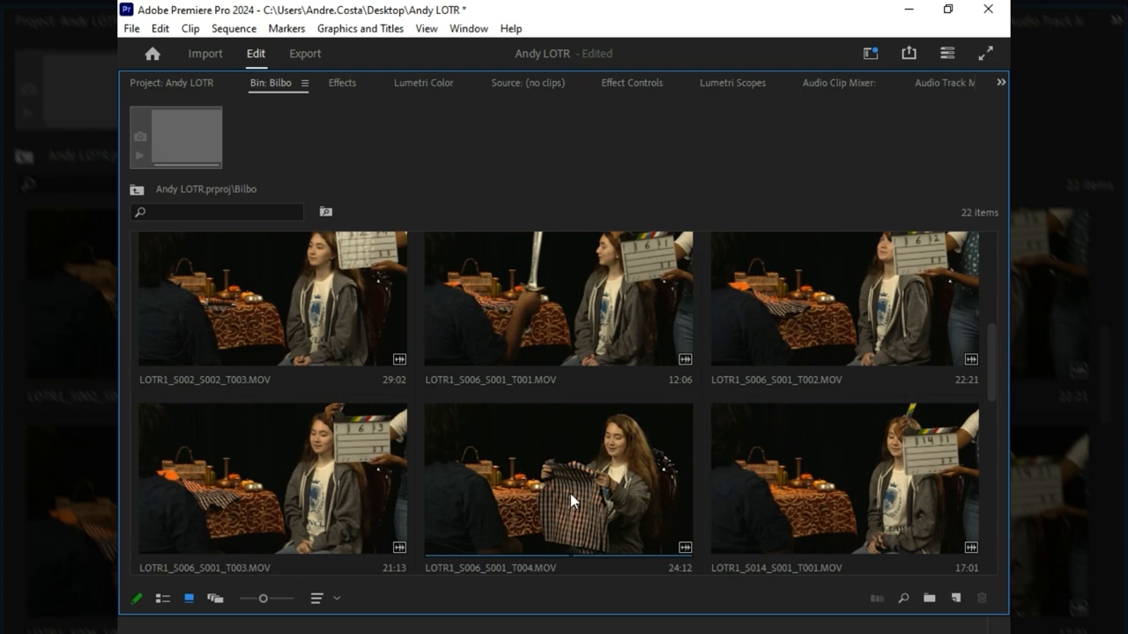
scroll(569, 487, "down", 2)
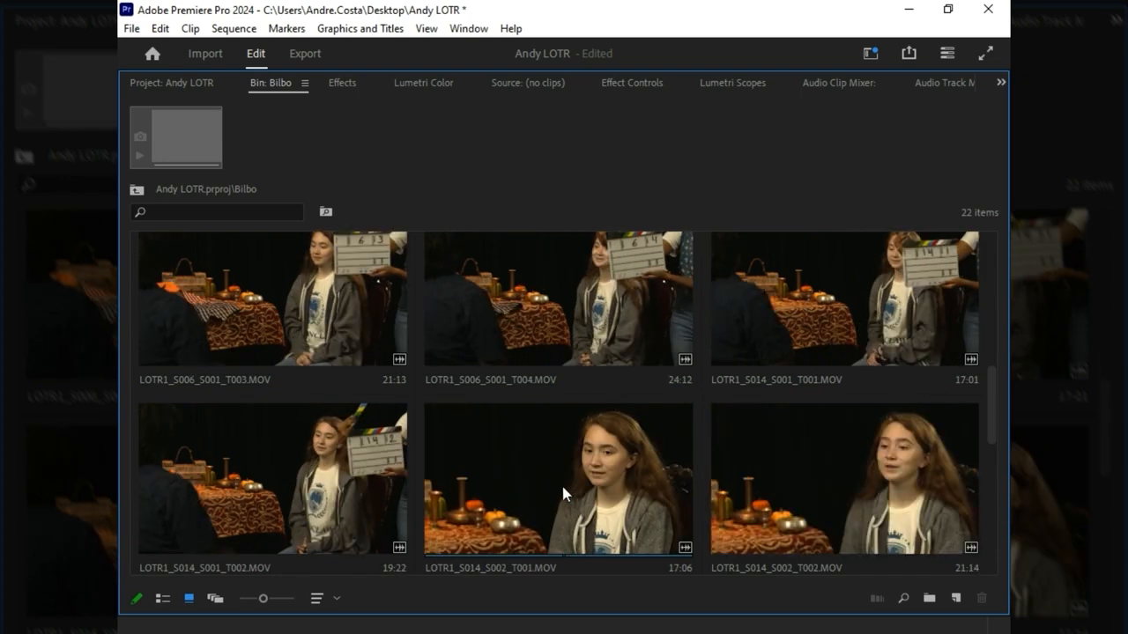
scroll(564, 504, "down", 2)
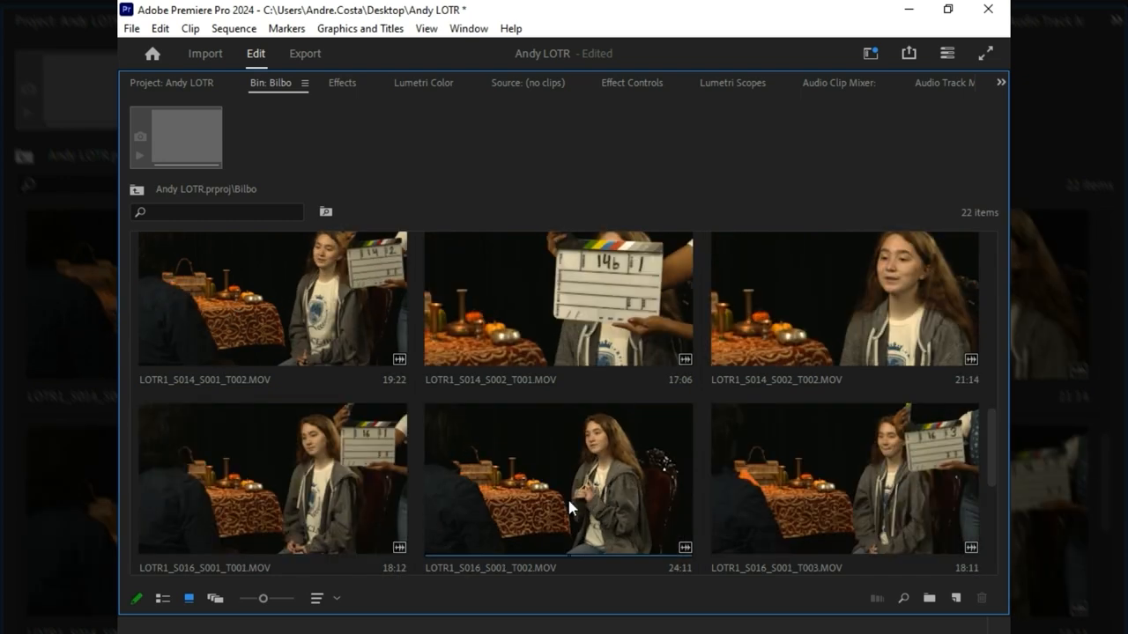
scroll(601, 499, "down", 2)
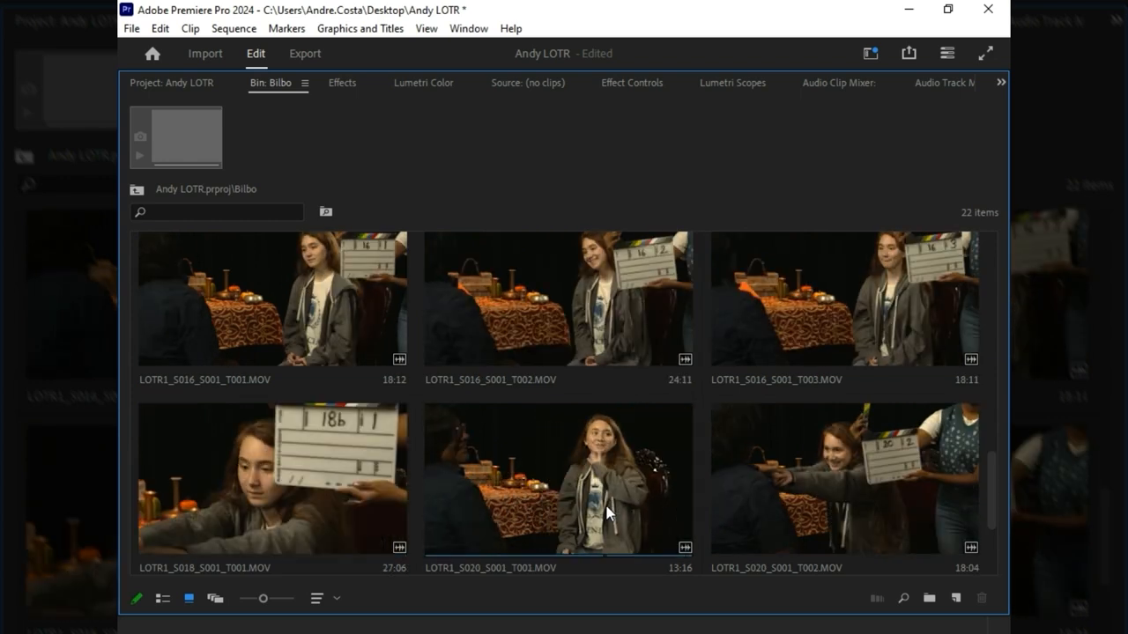
scroll(444, 468, "up", 10)
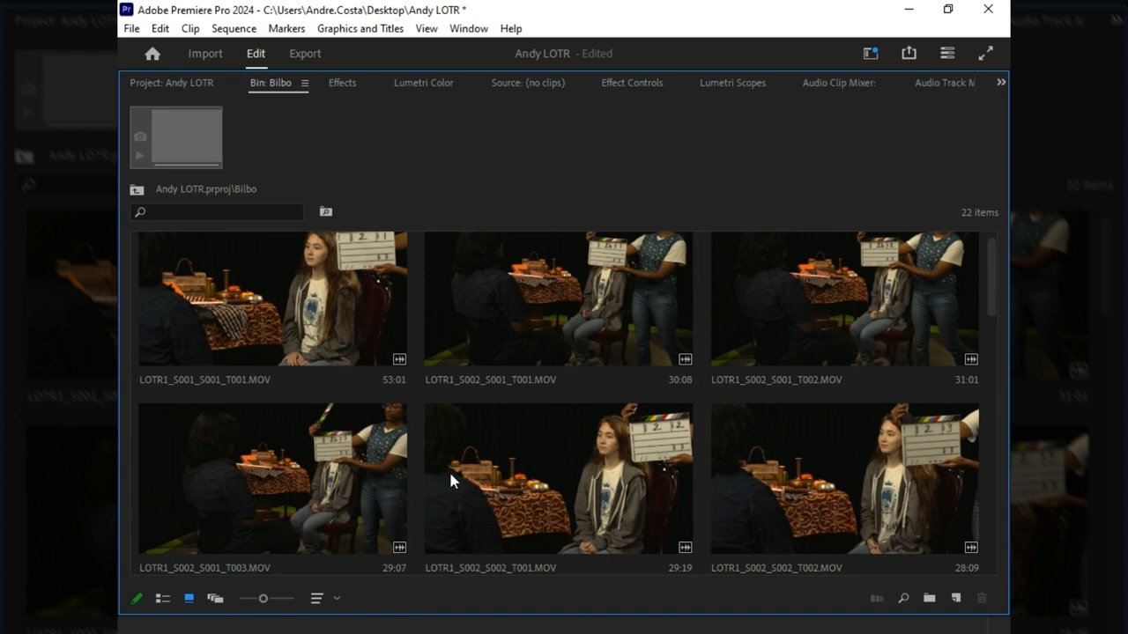
scroll(313, 401, "down", 2)
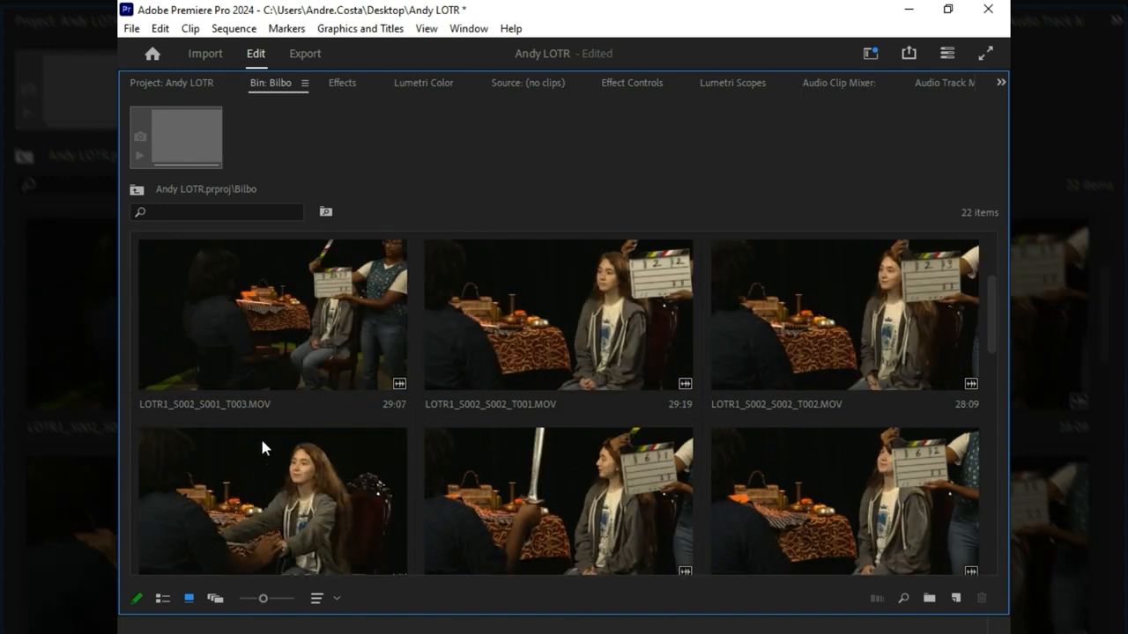
scroll(284, 385, "down", 2)
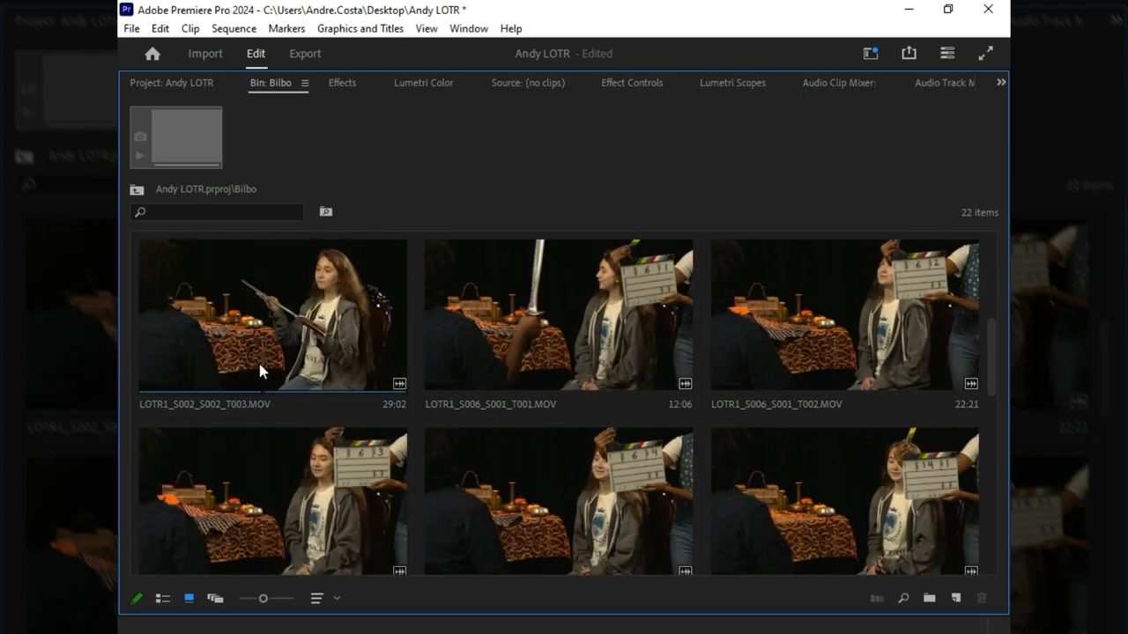
Step: Restore the normal panel layout and create a new sequence from the clip LOTR1_S002_S002_T003.MOV
left_click(289, 347)
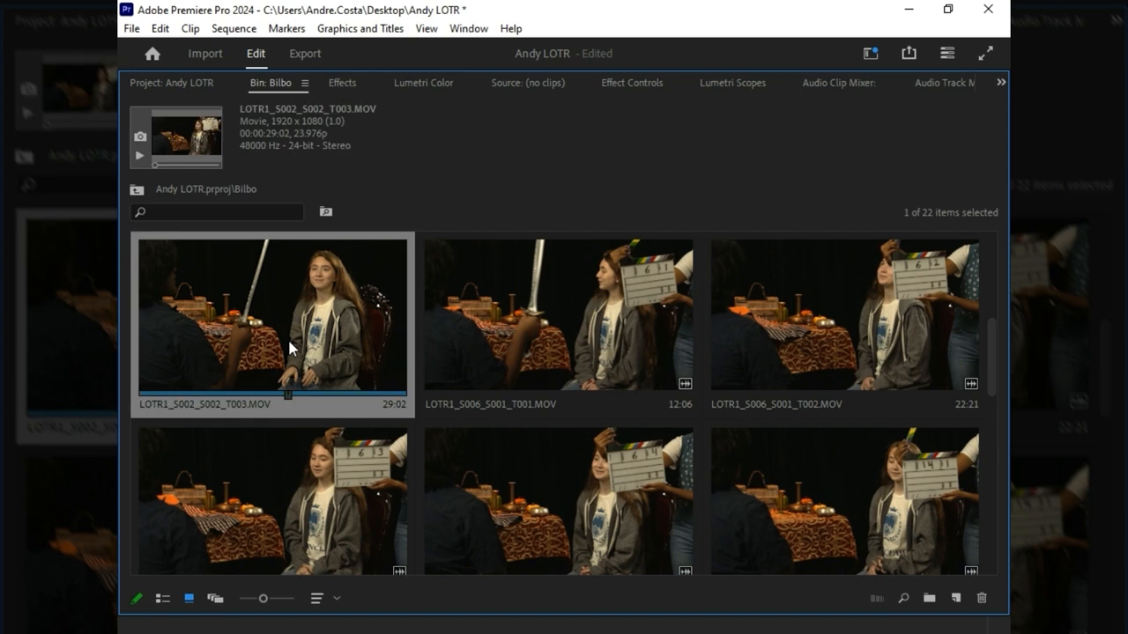
key("grave")
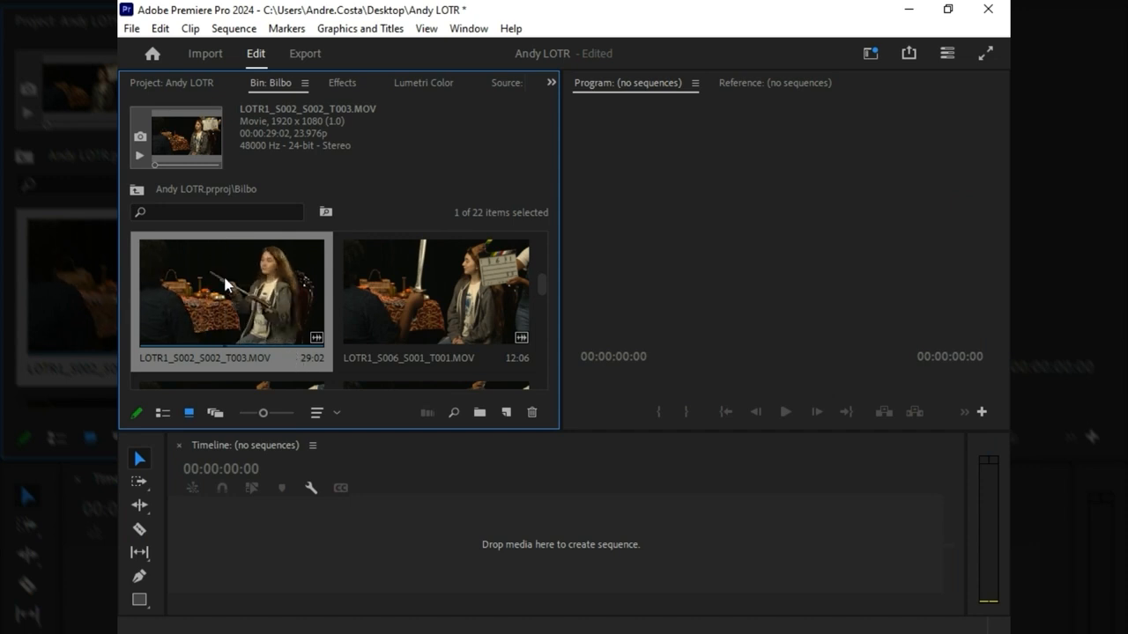
left_click_drag(225, 283, 342, 534)
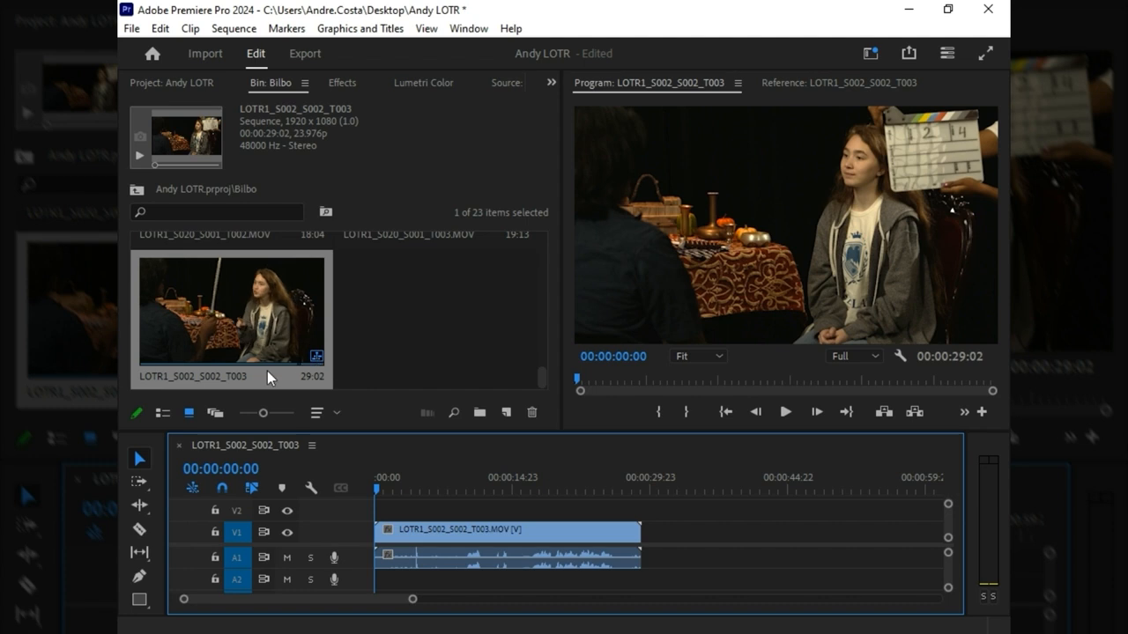
Step: Rename the new sequence in the Bilbo bin as My LOTR Sequence
left_click(203, 378)
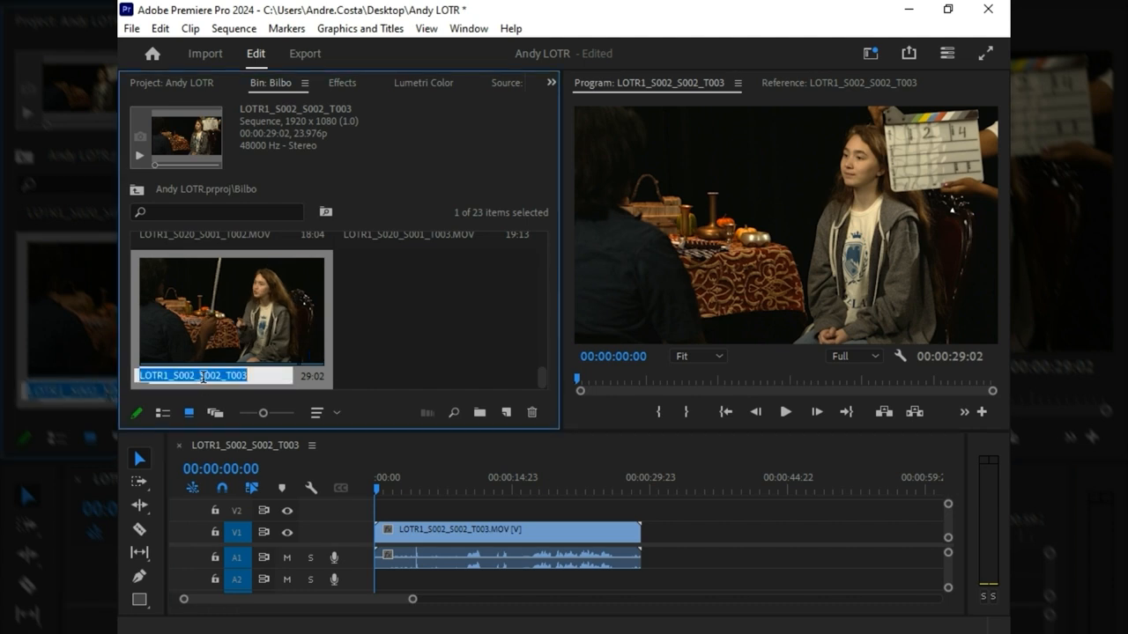
type("My LOTR Sequence")
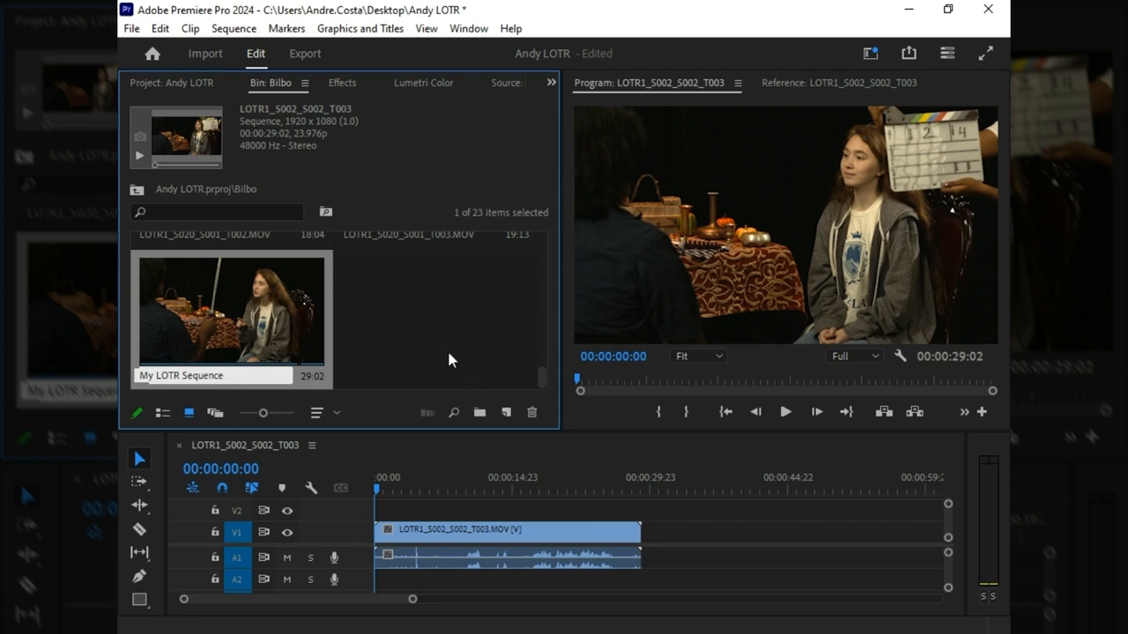
left_click(376, 337)
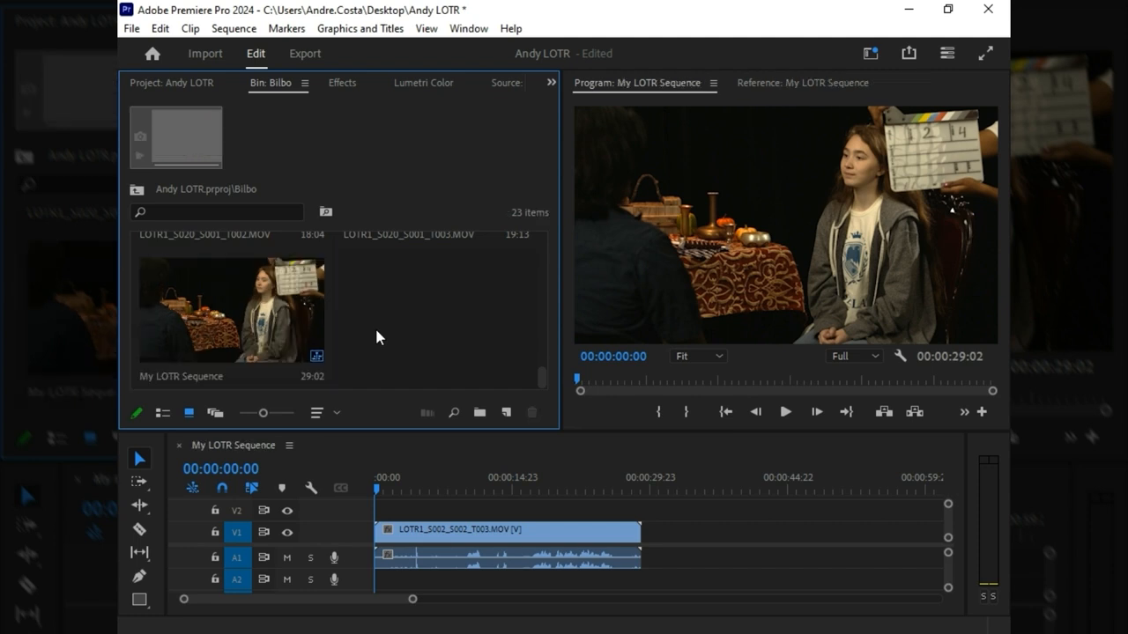
Step: Play the sequence from its beginning to review the clip, and stop playback
left_click(378, 489)
key("space")
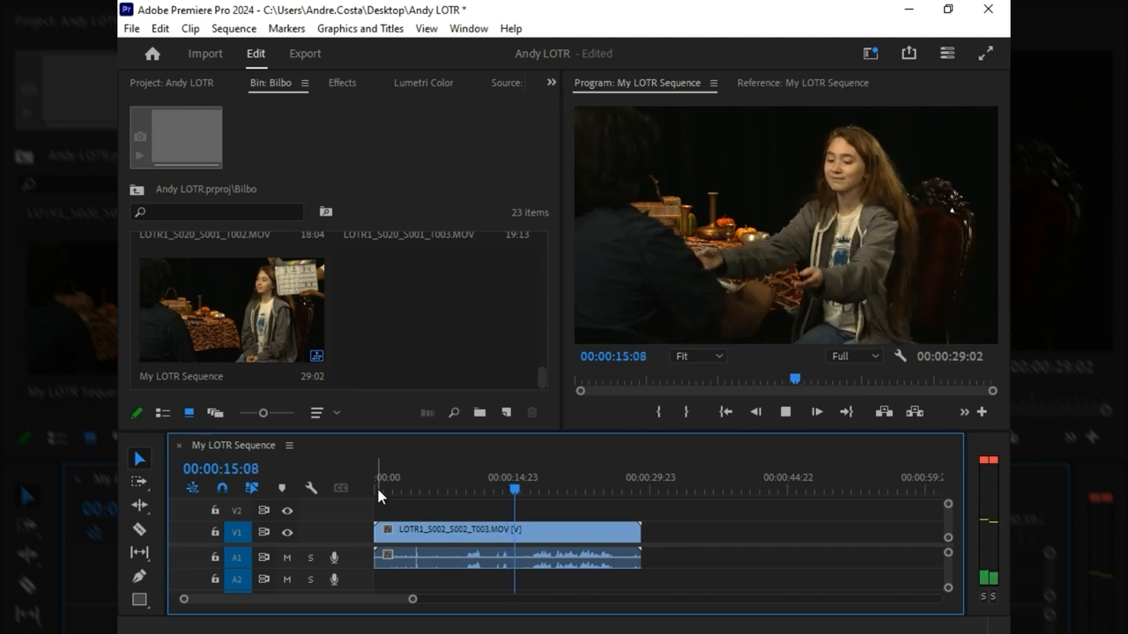
key("space")
Step: Split the clip at 00:00:07:00 with the Razor tool and return to the Selection tool
left_click_drag(451, 476, 439, 500)
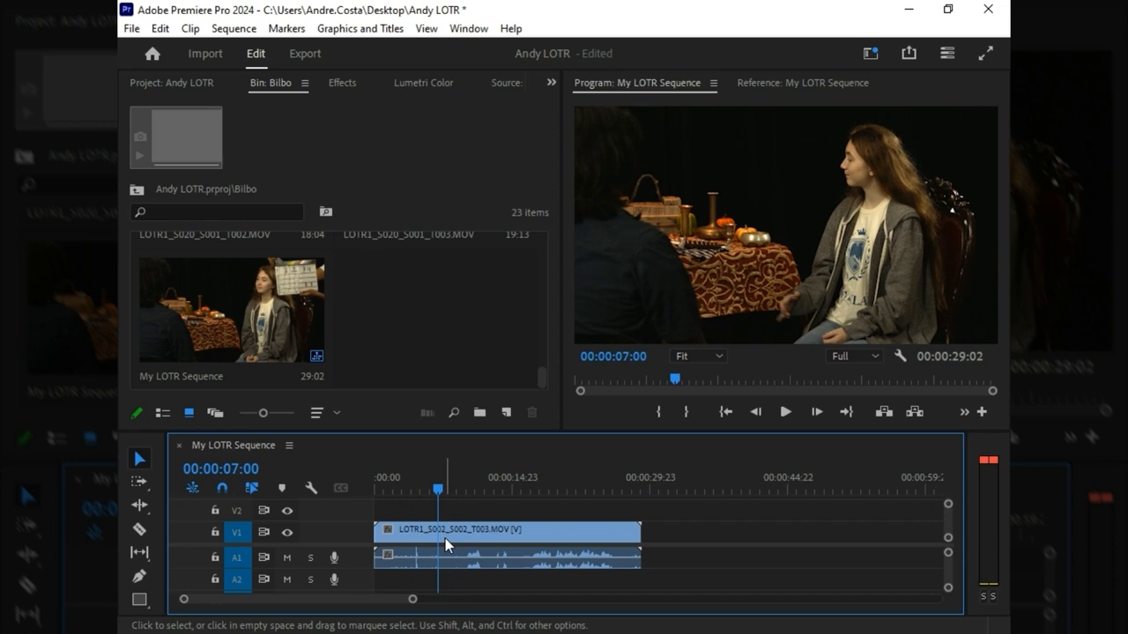
key("c")
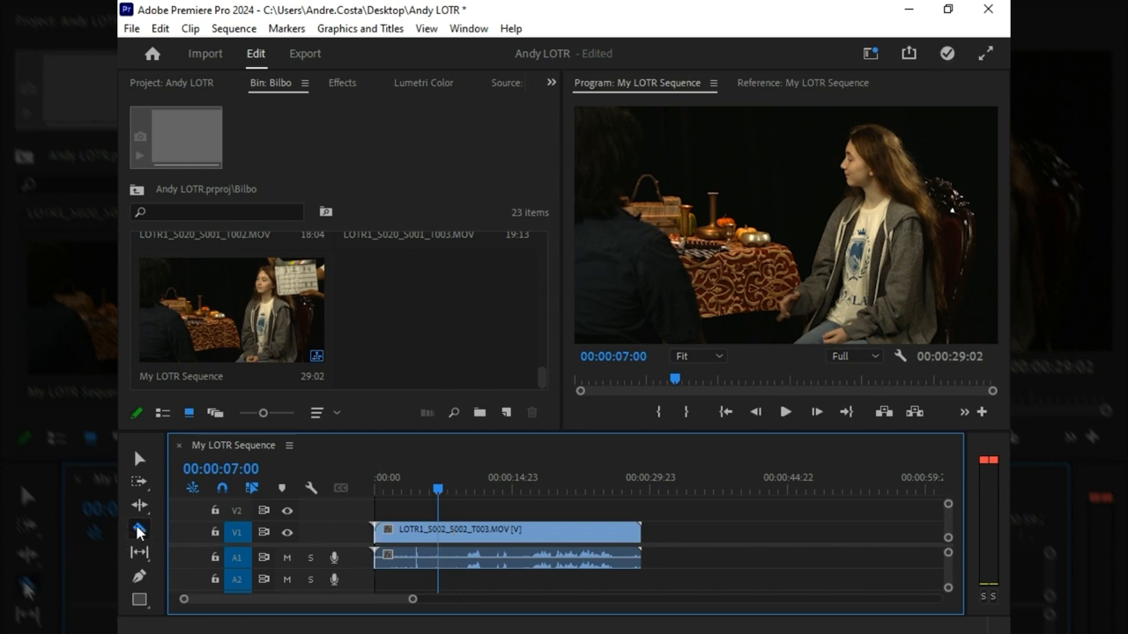
left_click(439, 532)
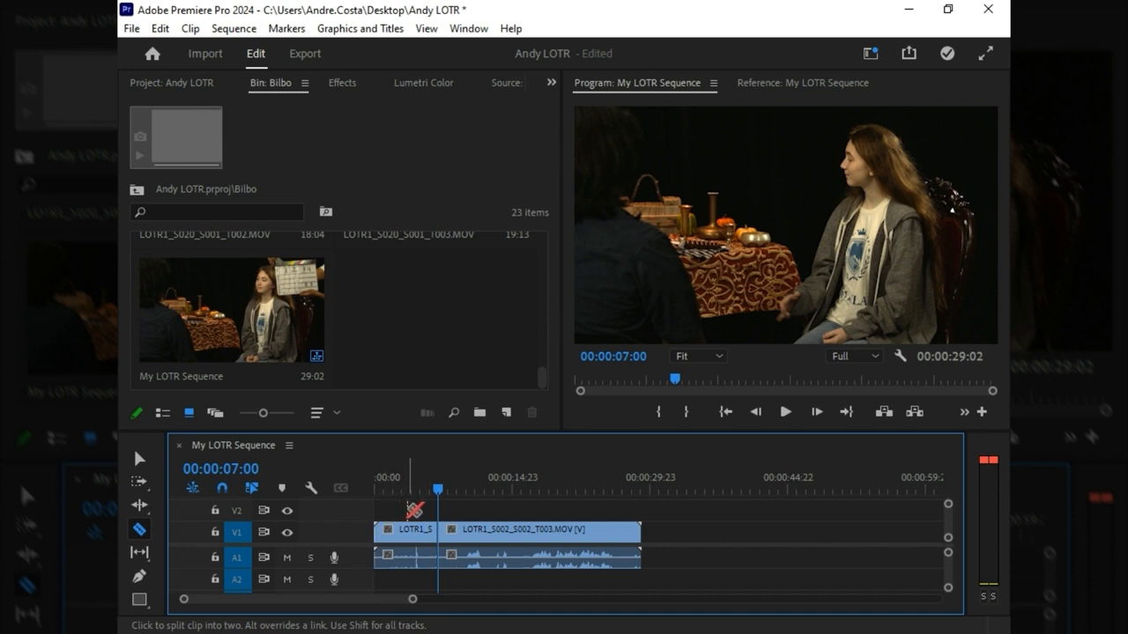
key("v")
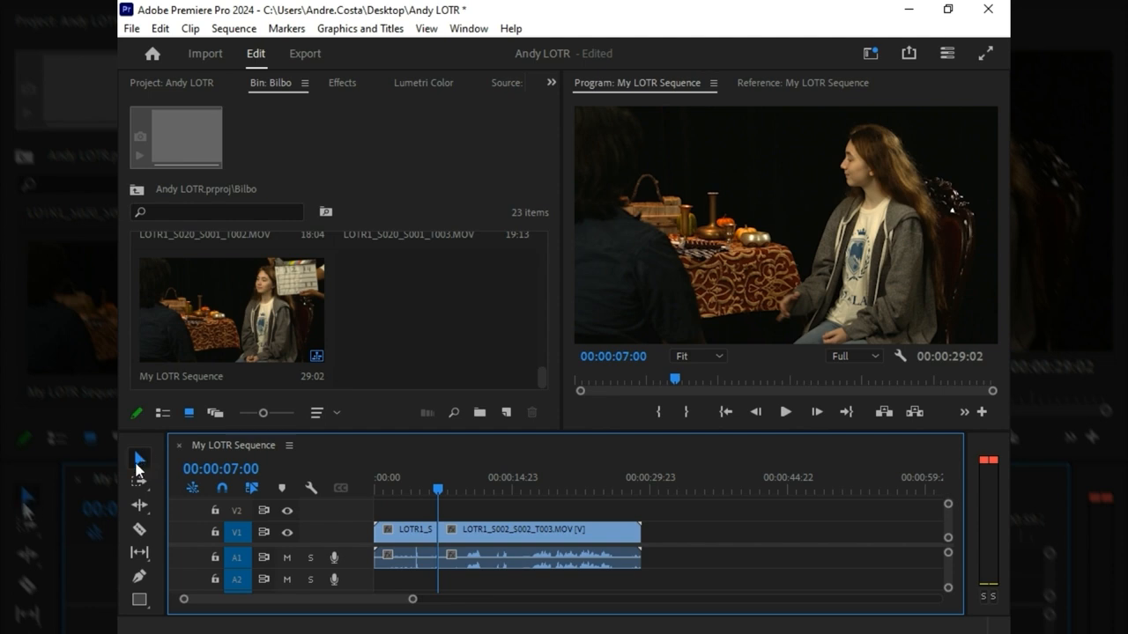
Step: Delete the segment before the cut at 00:00:07:00 and move the remaining clip to the sequence start
left_click(413, 521)
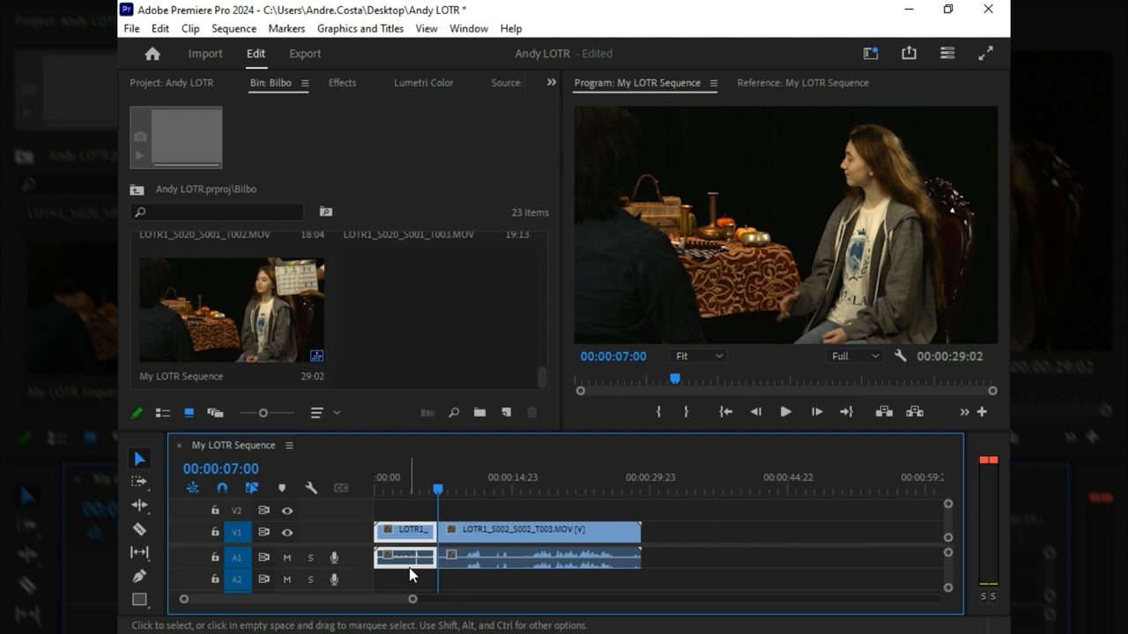
key("Delete")
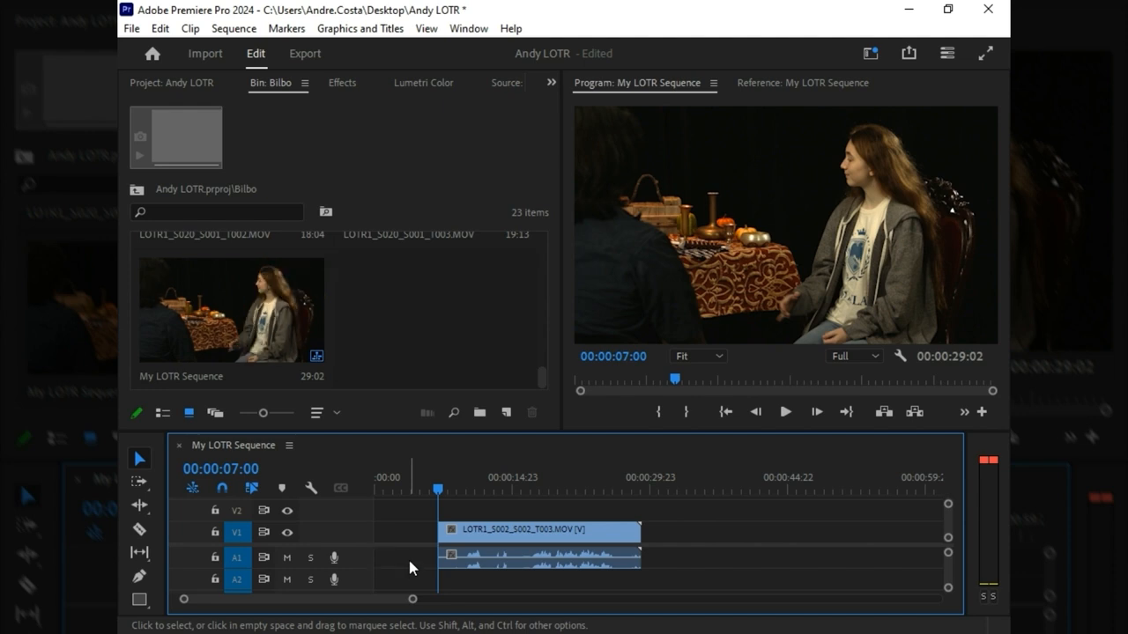
left_click_drag(474, 533, 405, 536)
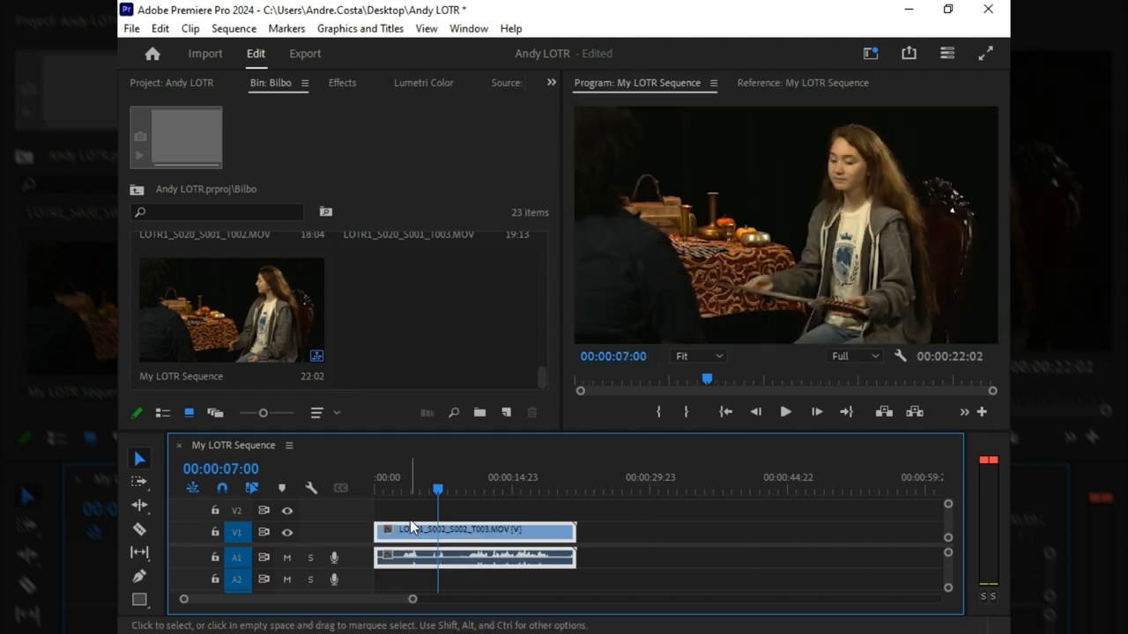
Step: Play from the sequence start, split the clip at 00:00:10:09 with the Razor tool, and move its second part about 11 seconds later
left_click_drag(396, 487, 373, 489)
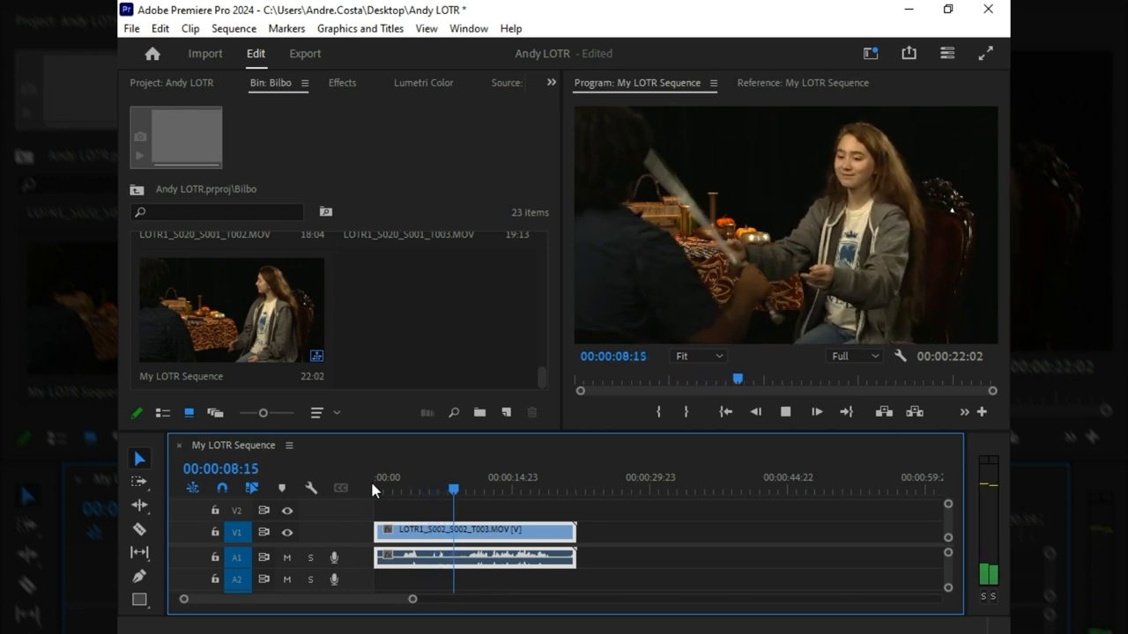
key("space")
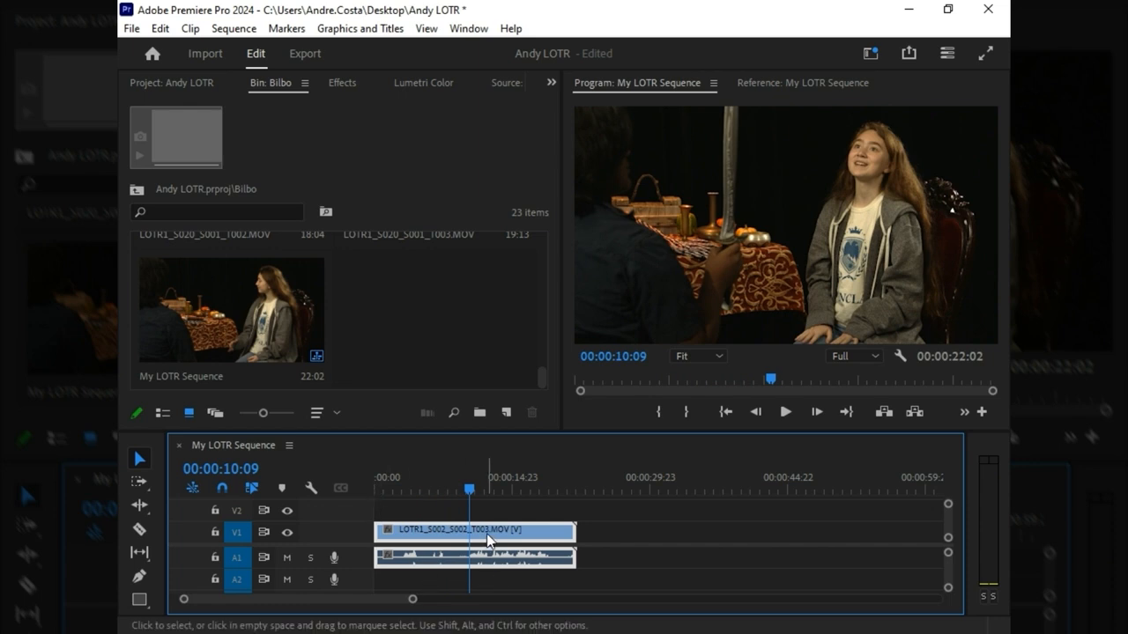
key("c")
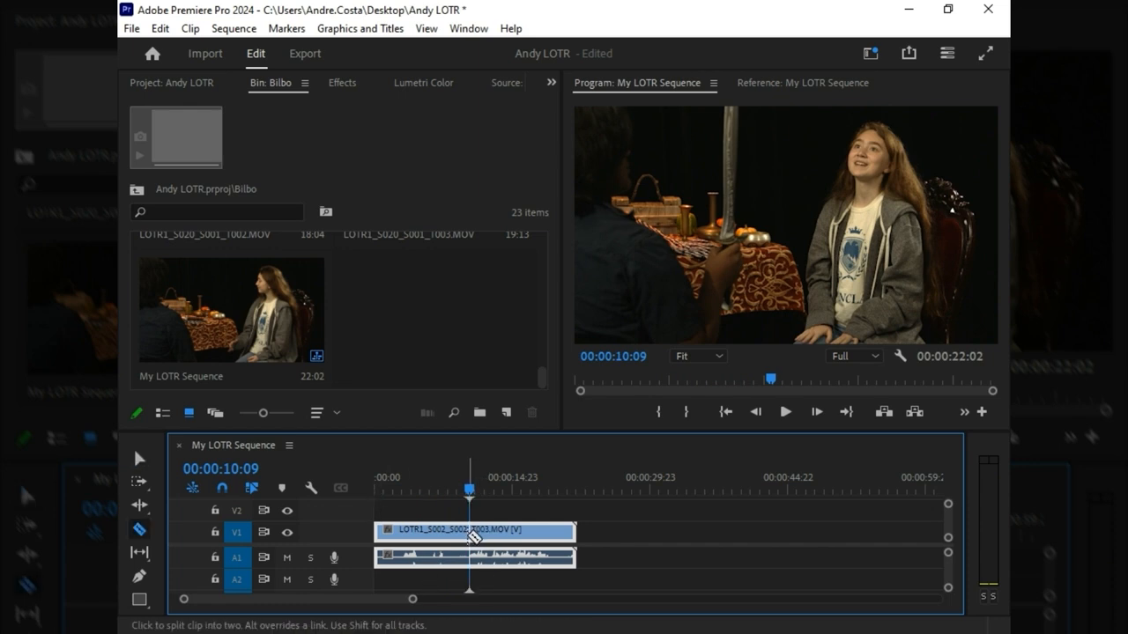
left_click(474, 533)
key("v")
left_click_drag(501, 537, 605, 547)
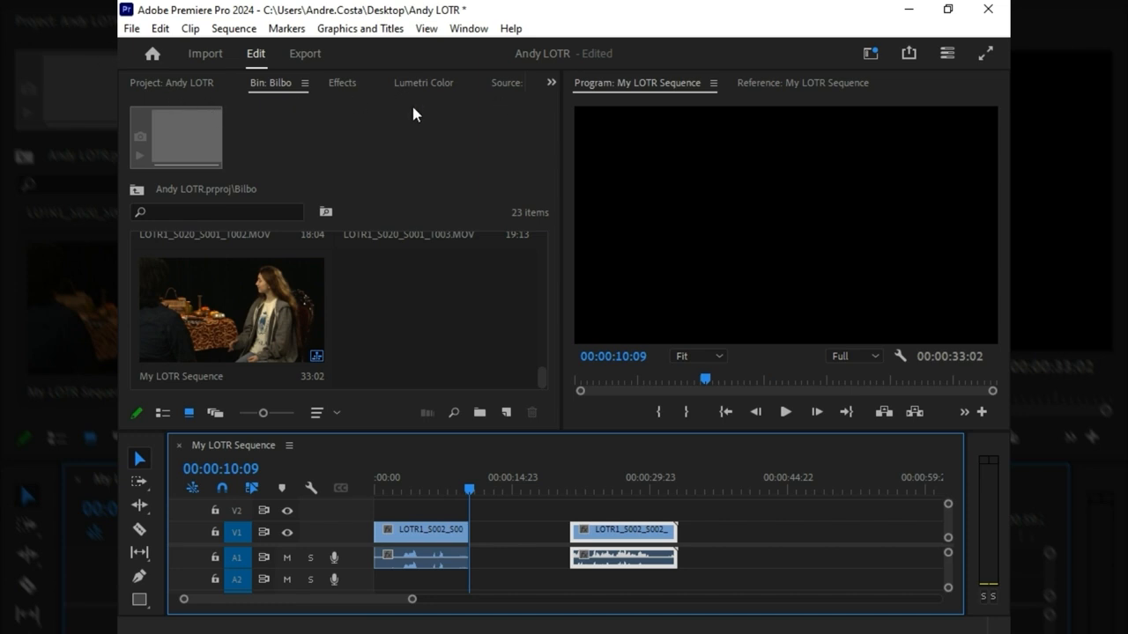
Step: Open the Frodo bin, enlarge it to browse the footage, and select the clip LOTR1_S001_S005_T003.MOV
left_click(163, 86)
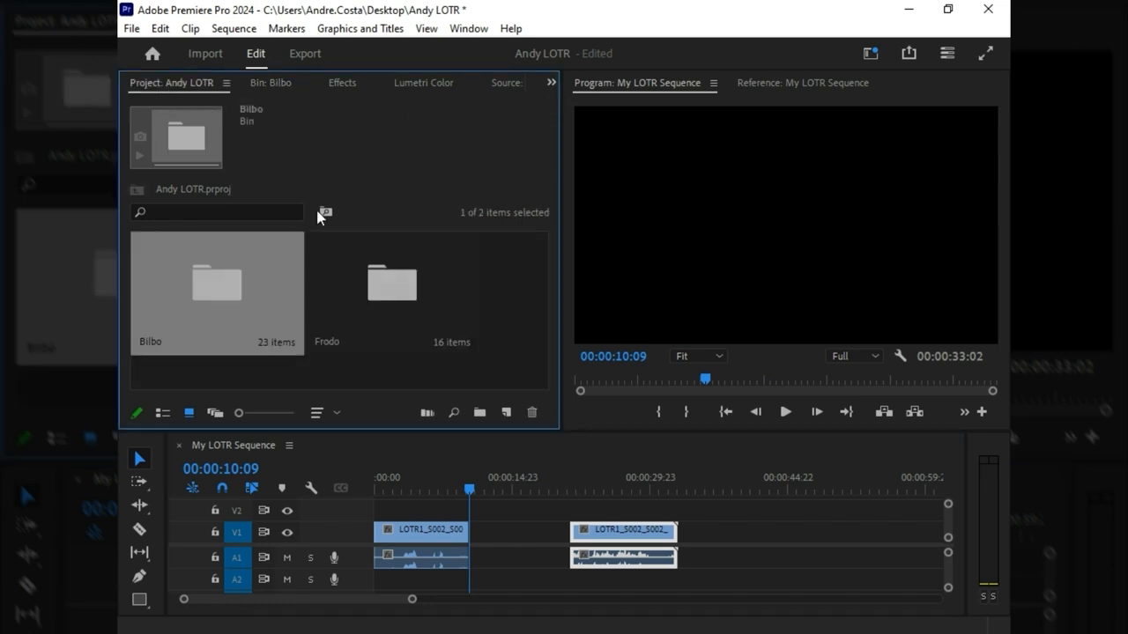
double_click(389, 297)
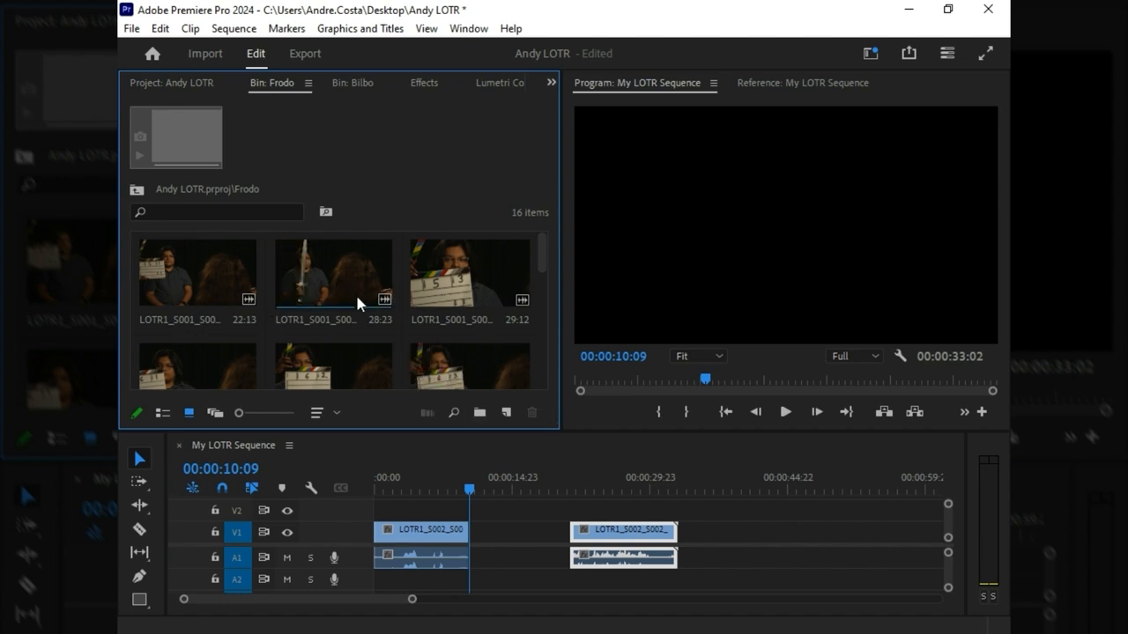
key("grave")
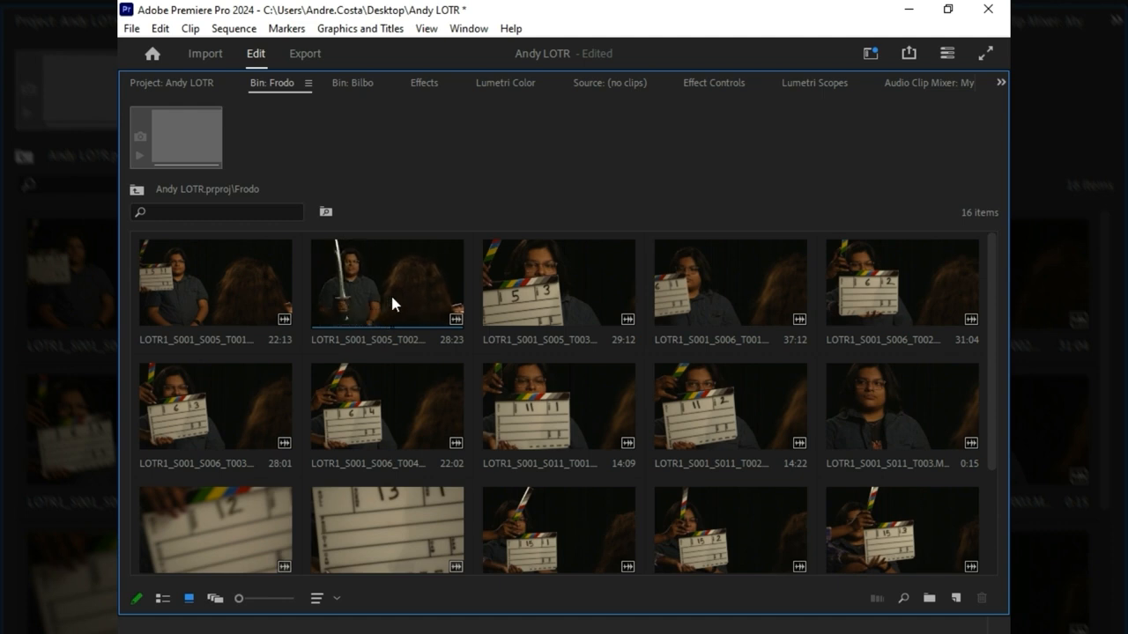
left_click(547, 294)
key("grave")
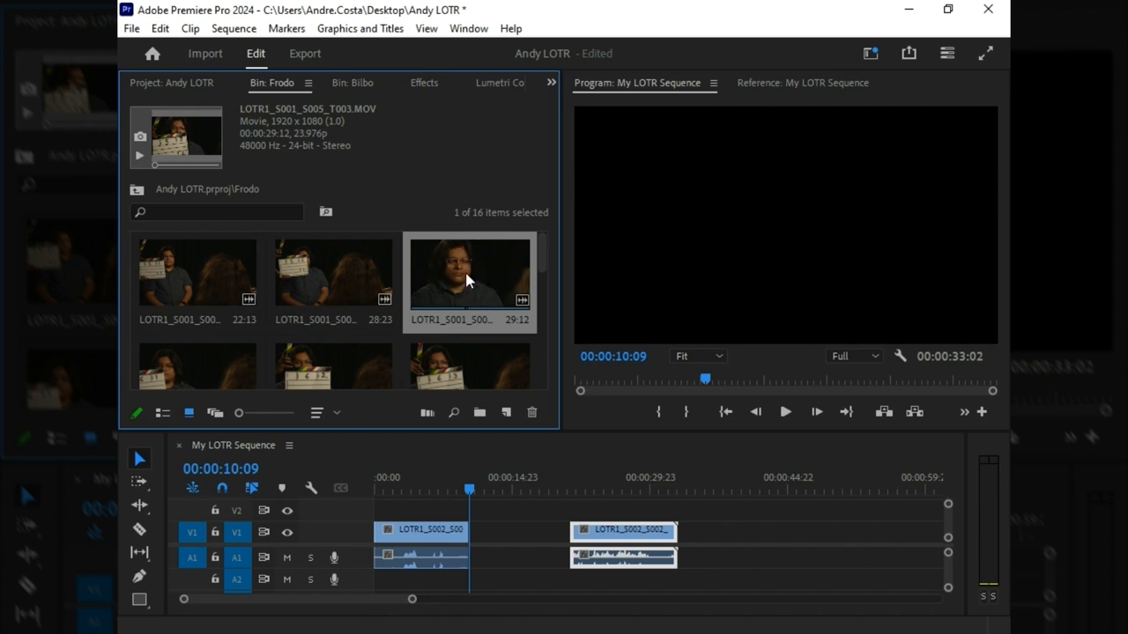
Step: Place LOTR1_S001_S005_T003.MOV on tracks V2 and A2, starting where the first clip ends at 00:00:10:09
left_click_drag(467, 275, 478, 439)
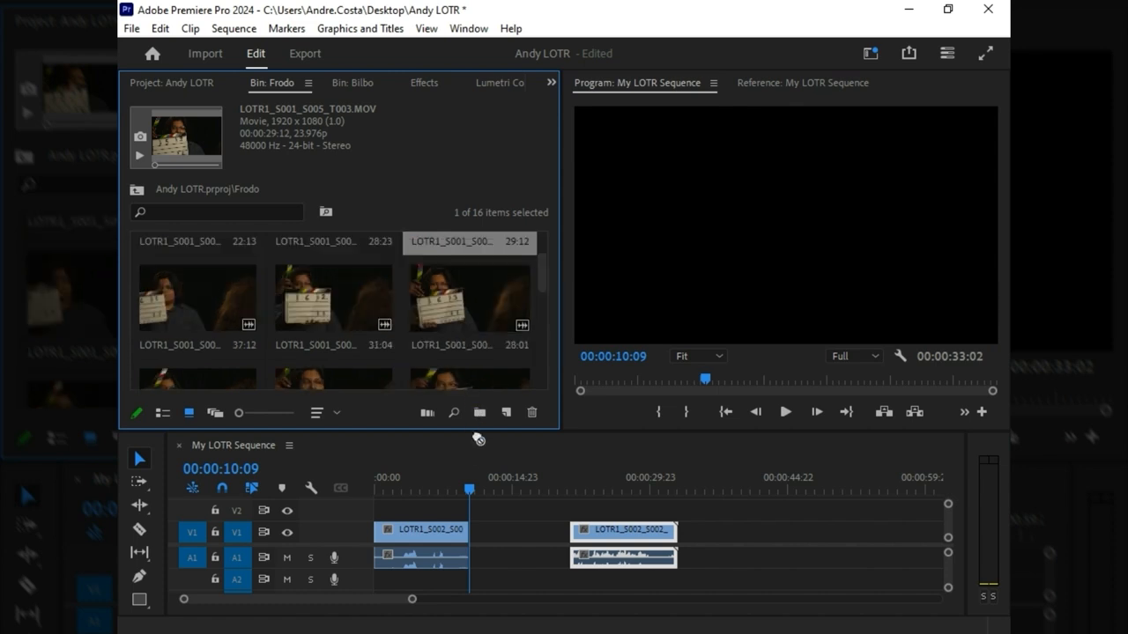
left_click_drag(482, 480, 486, 534)
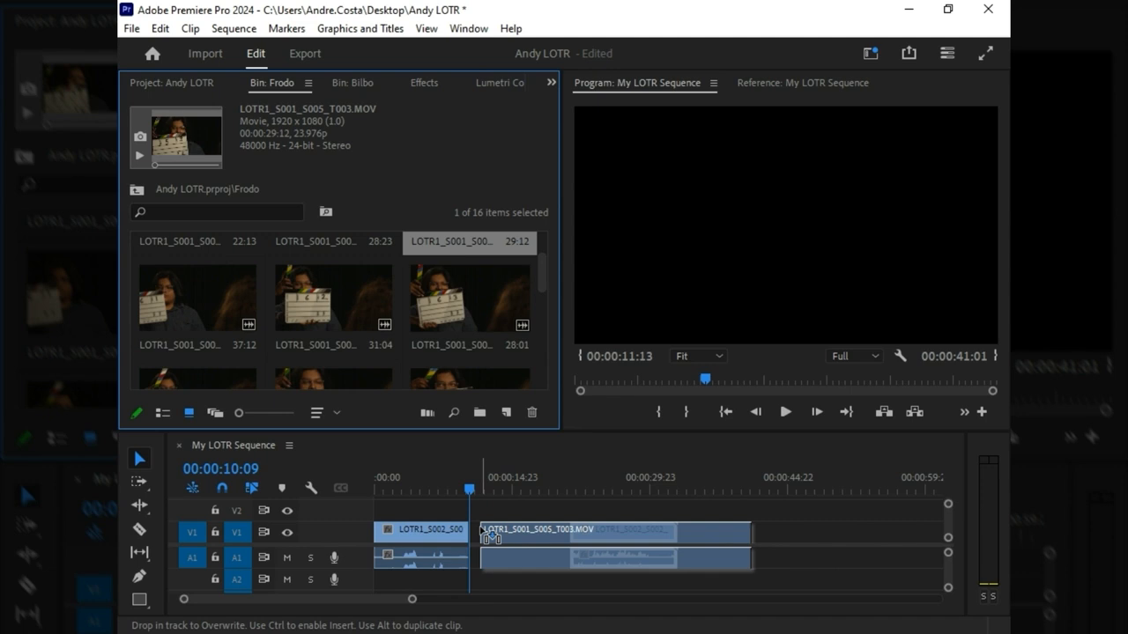
left_click_drag(482, 525, 483, 521)
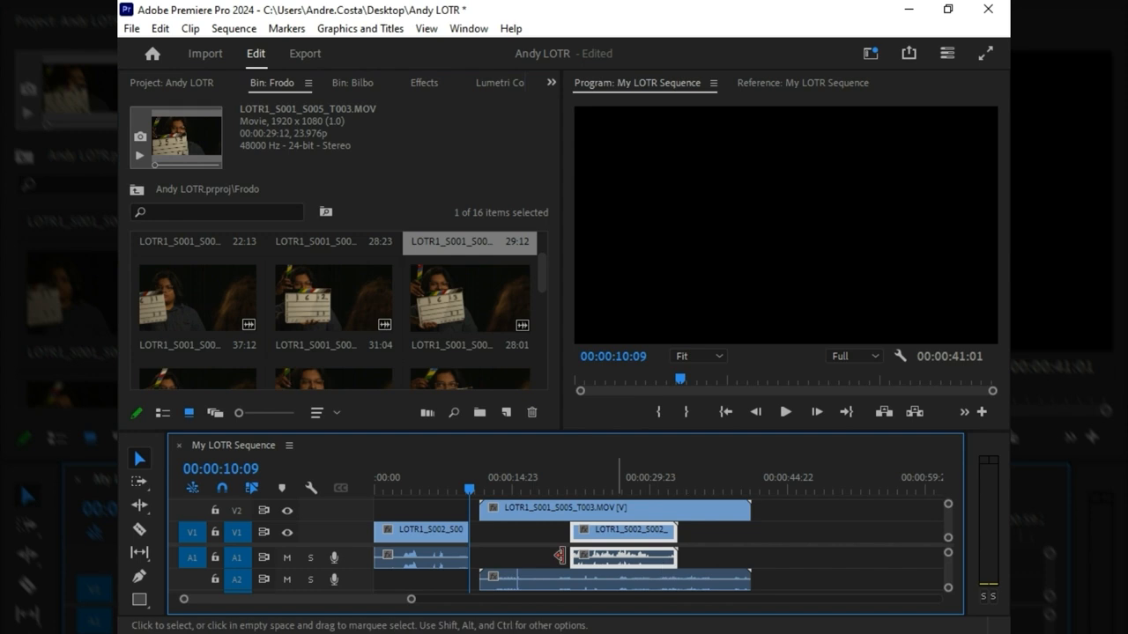
left_click_drag(504, 519, 499, 520)
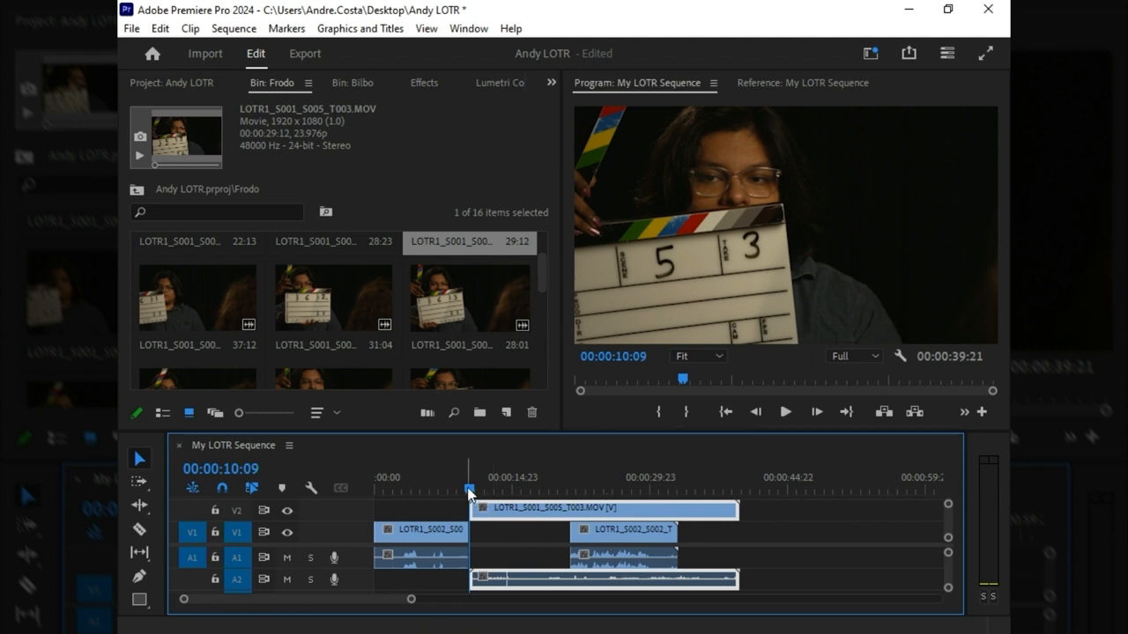
Step: Play the V2 clip up to 00:00:24:13 and move the second V1 clip beyond the V2 clip's end
left_click_drag(469, 491, 519, 489)
key("space")
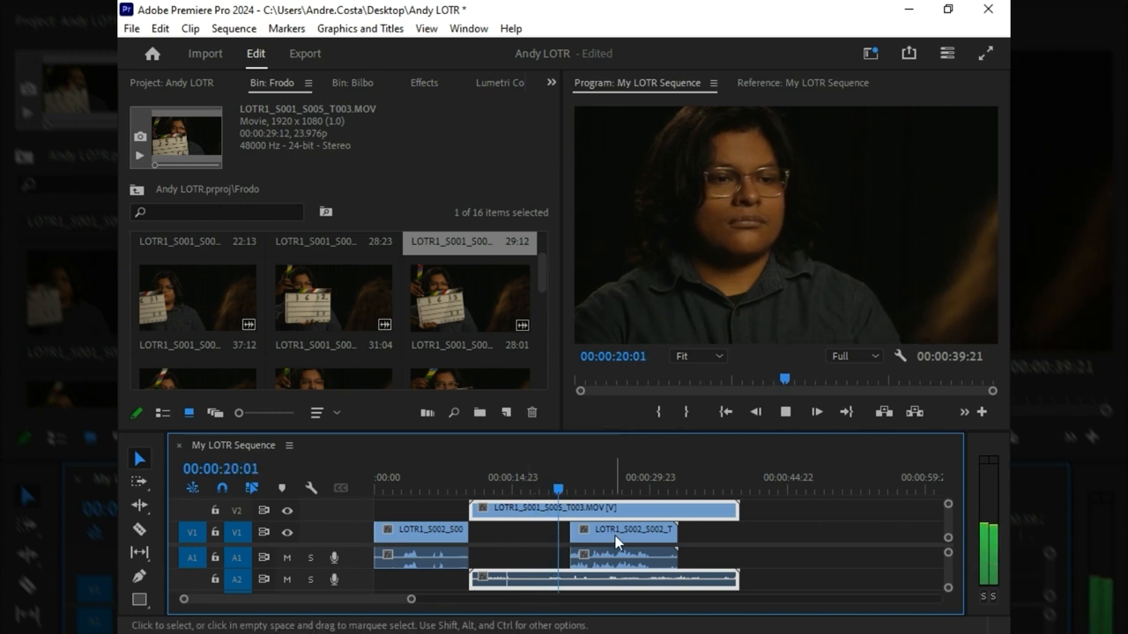
left_click_drag(615, 534, 752, 518)
key("space")
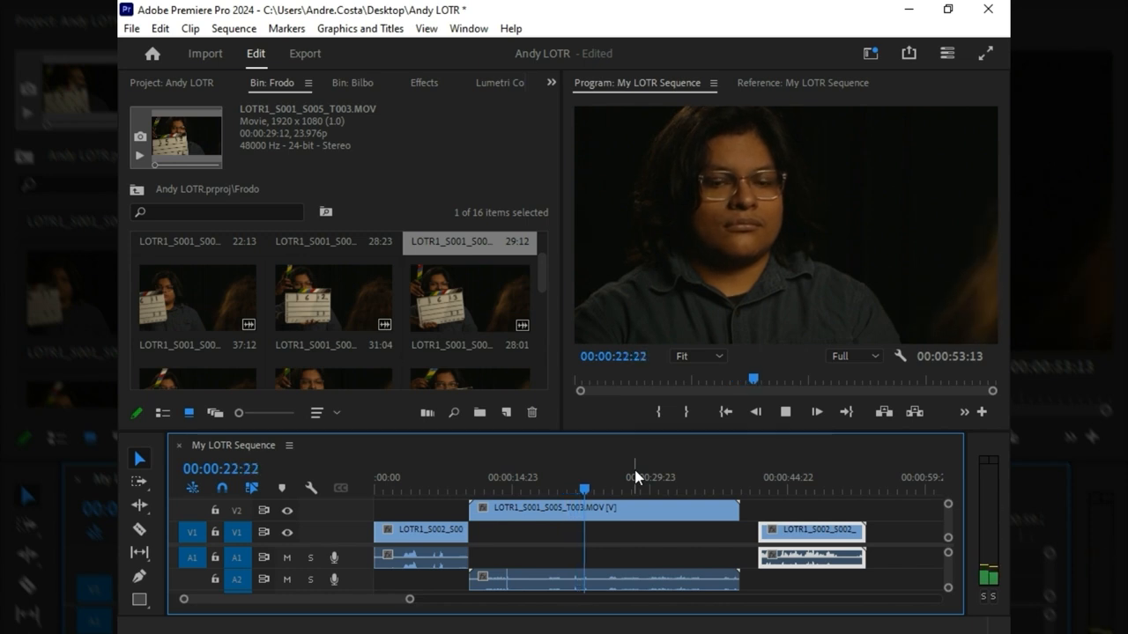
key("space")
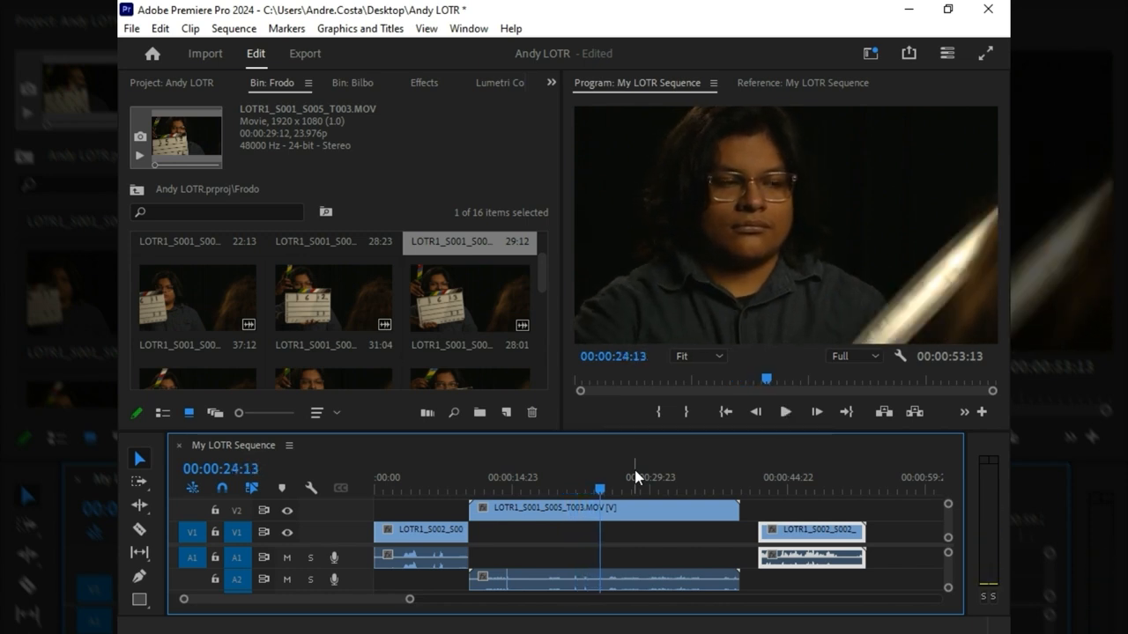
Step: Split the V2 clip LOTR1_S001_S005_T003.MOV at 00:00:24:13 with the Razor tool and return to the Selection tool
left_click_drag(608, 490, 597, 491)
left_click_drag(432, 480, 601, 490)
key("c")
left_click(600, 509)
key("v")
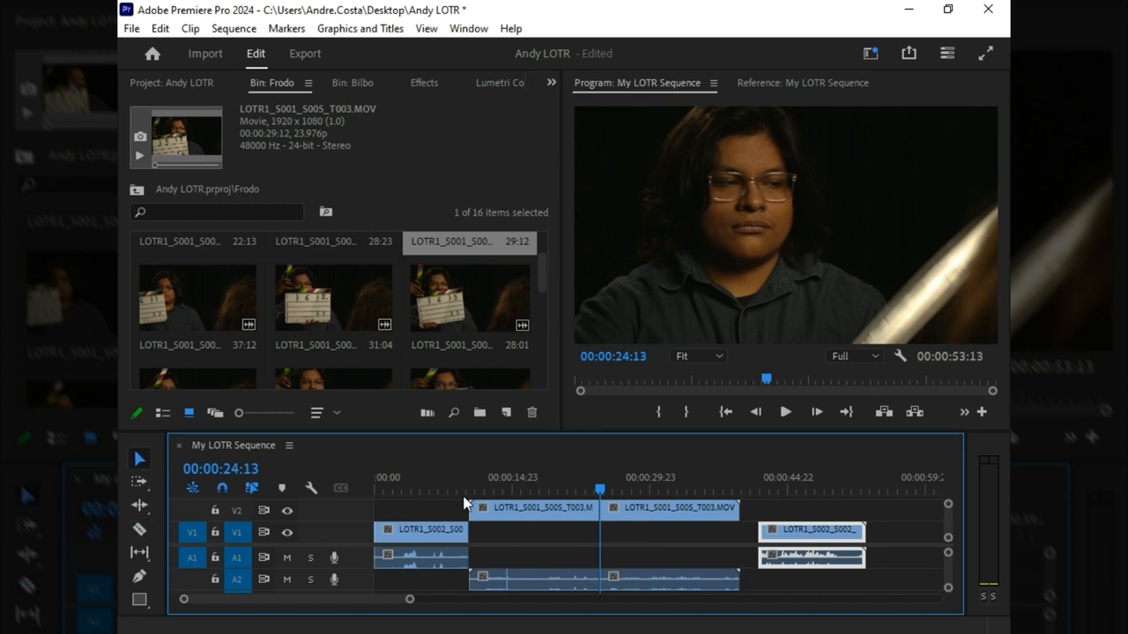
Step: Delete the V2 clip's portion before the cut and move the remainder to the end of the first V1 clip
left_click(549, 602)
left_click_drag(429, 602, 311, 601)
left_click(563, 576)
key("Delete")
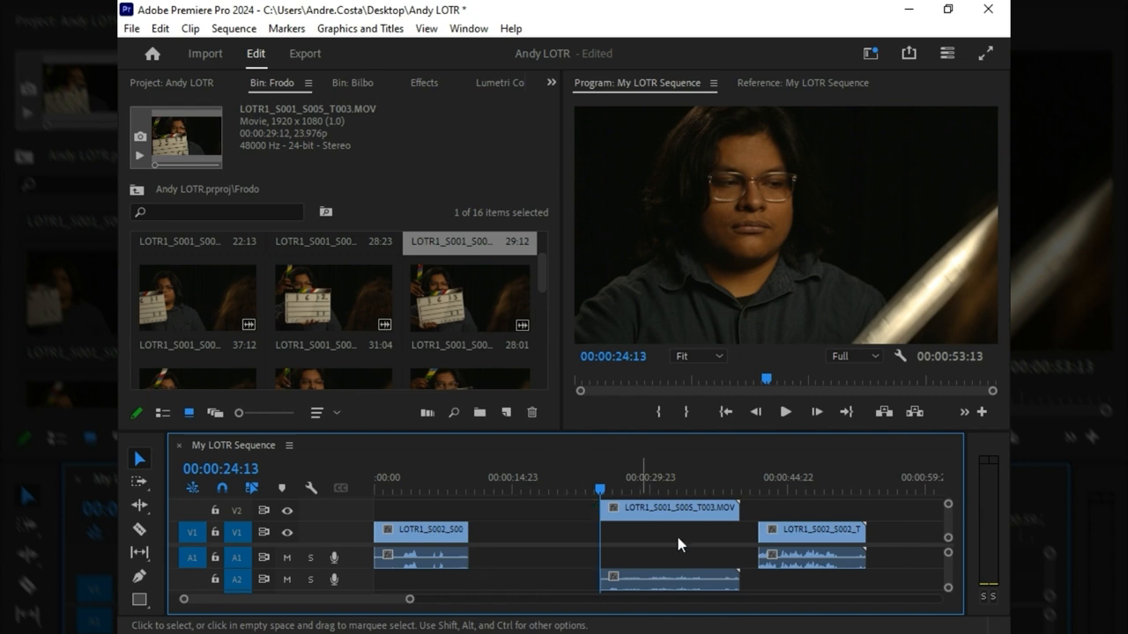
left_click_drag(643, 519, 512, 518)
Step: Find the sword handover in the first clip and move the V2 clip to start at 00:00:08:15
left_click(452, 482)
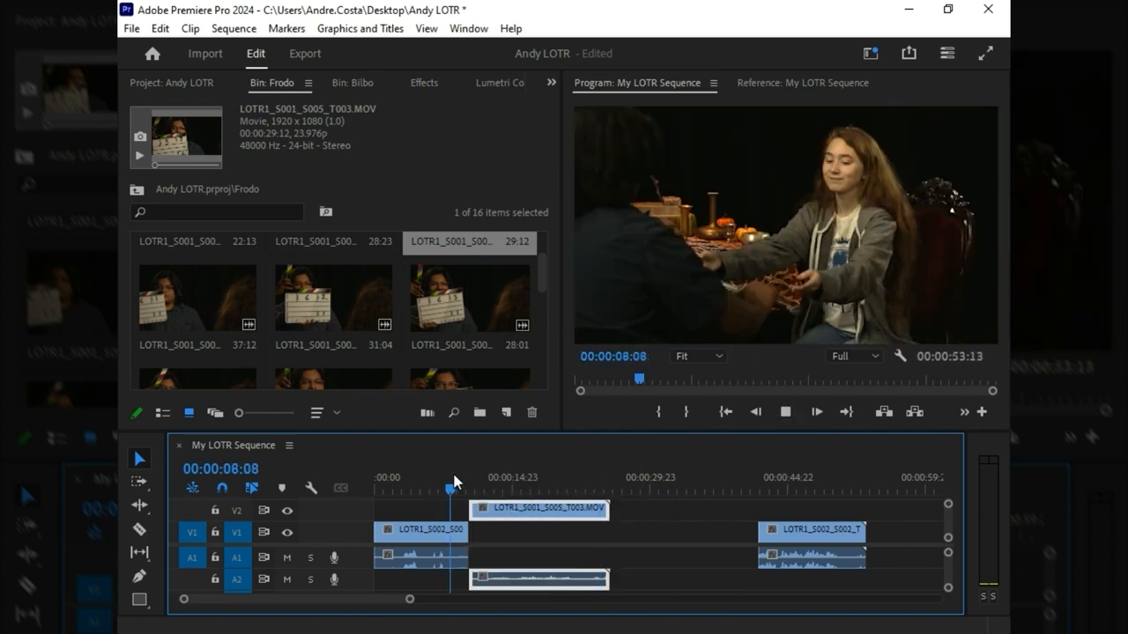
key("space")
left_click_drag(451, 472, 479, 509)
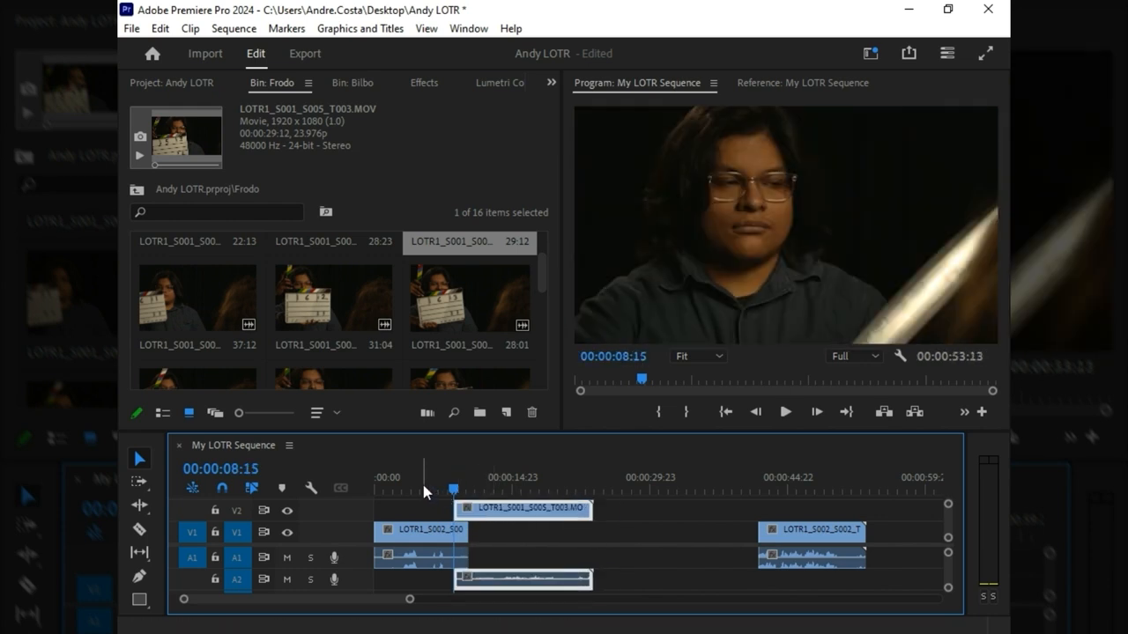
Step: Play the sequence around 00:00:08:15 to review the cut between the first clip and the V2 clip
left_click(428, 479)
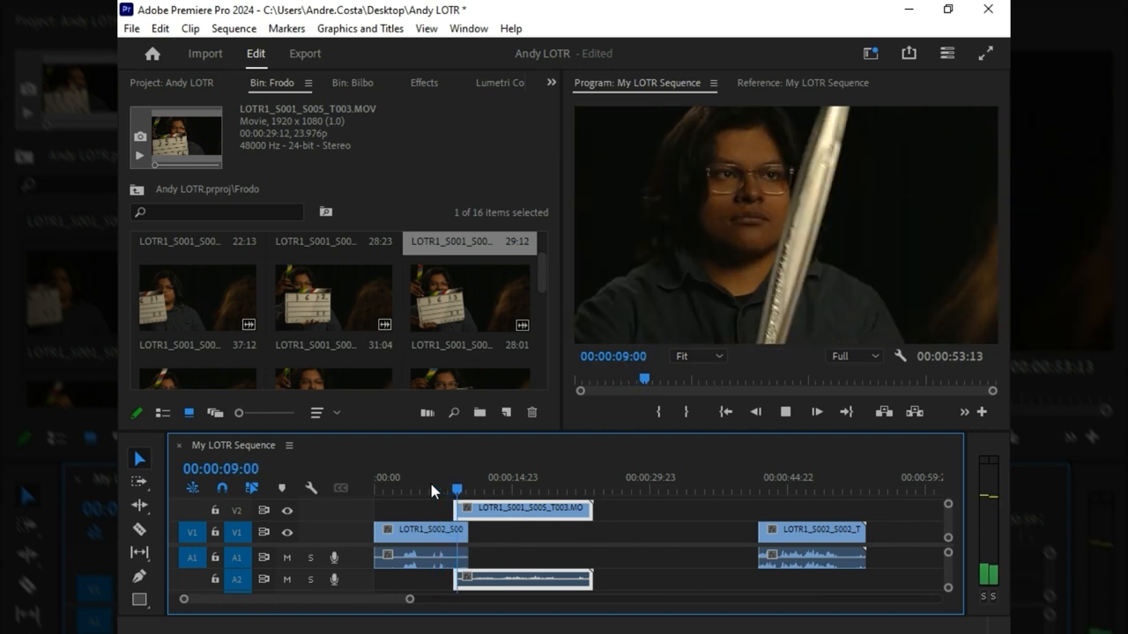
key("space")
left_click_drag(430, 484, 455, 484)
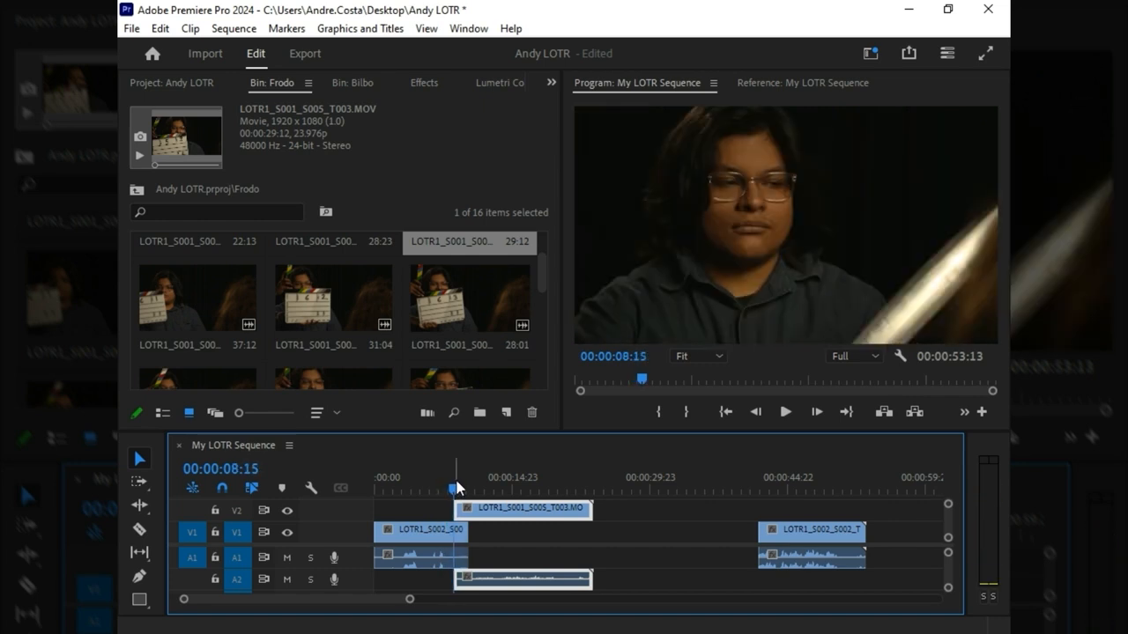
left_click(448, 483)
key("space")
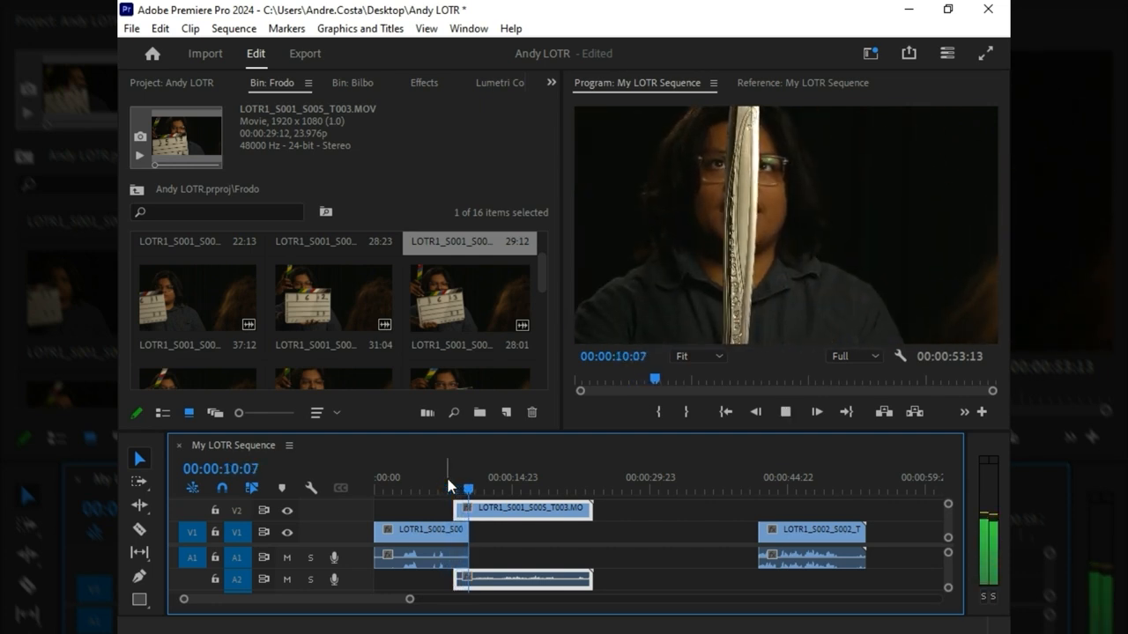
key("space")
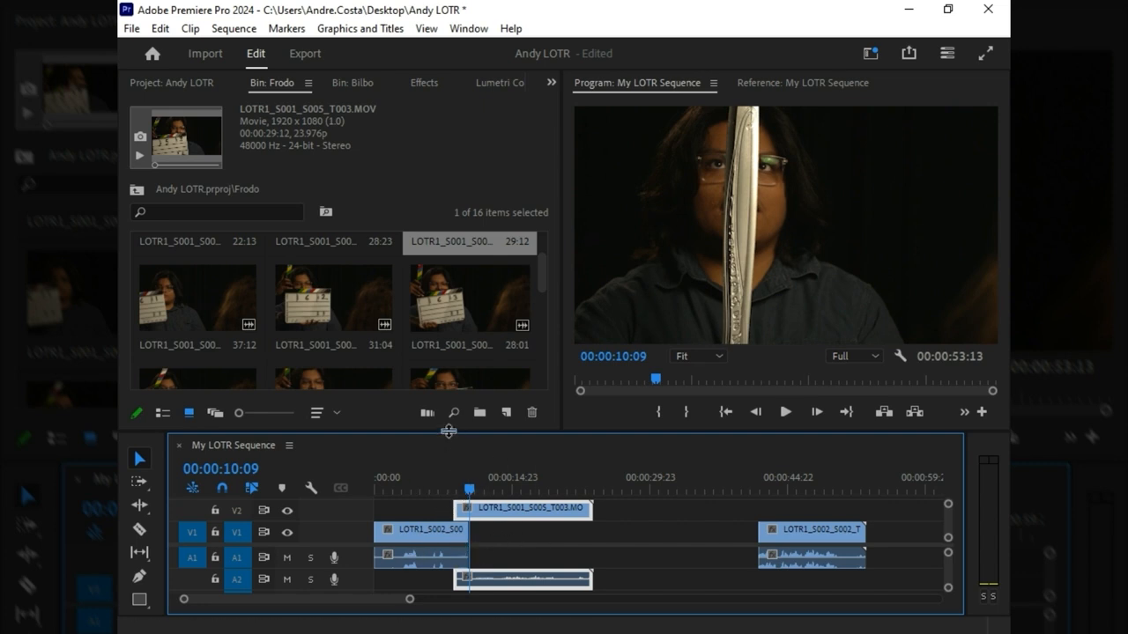
Step: Enlarge the timeline and track A1, and add Pen tool volume keyframes that lower the first clip's audio near its end
left_click_drag(448, 431, 449, 377)
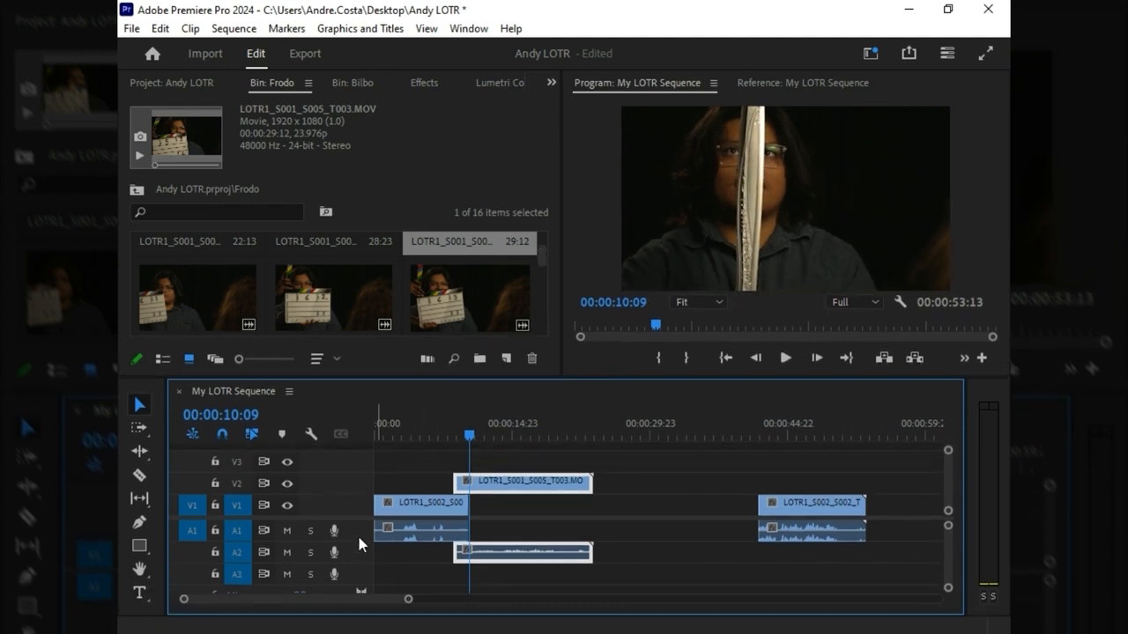
left_click_drag(359, 560, 358, 562)
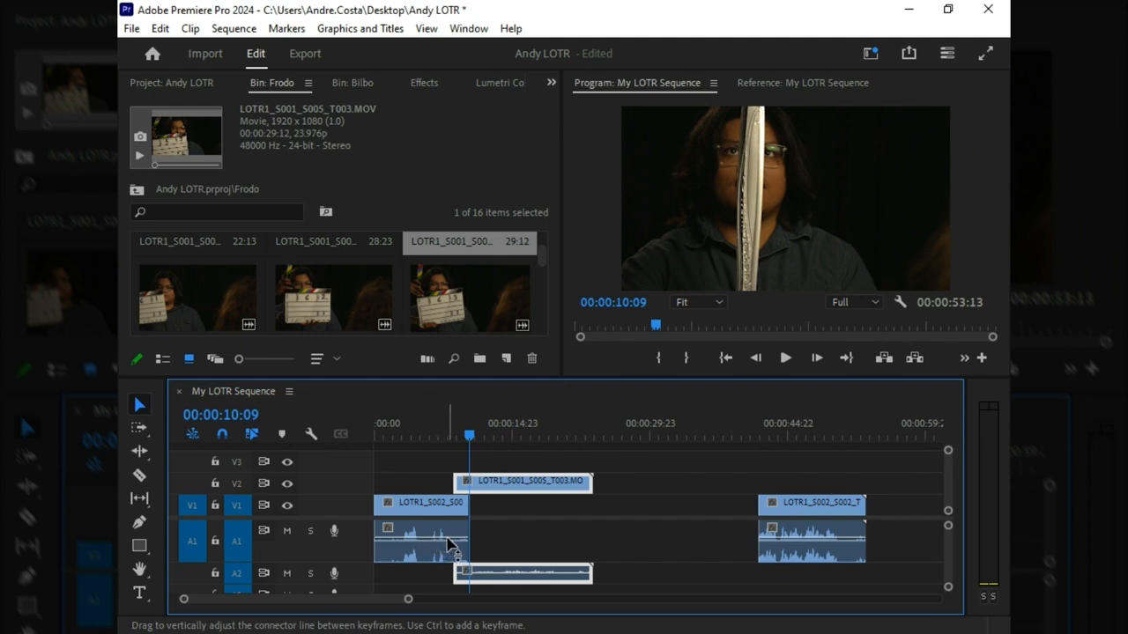
key("p")
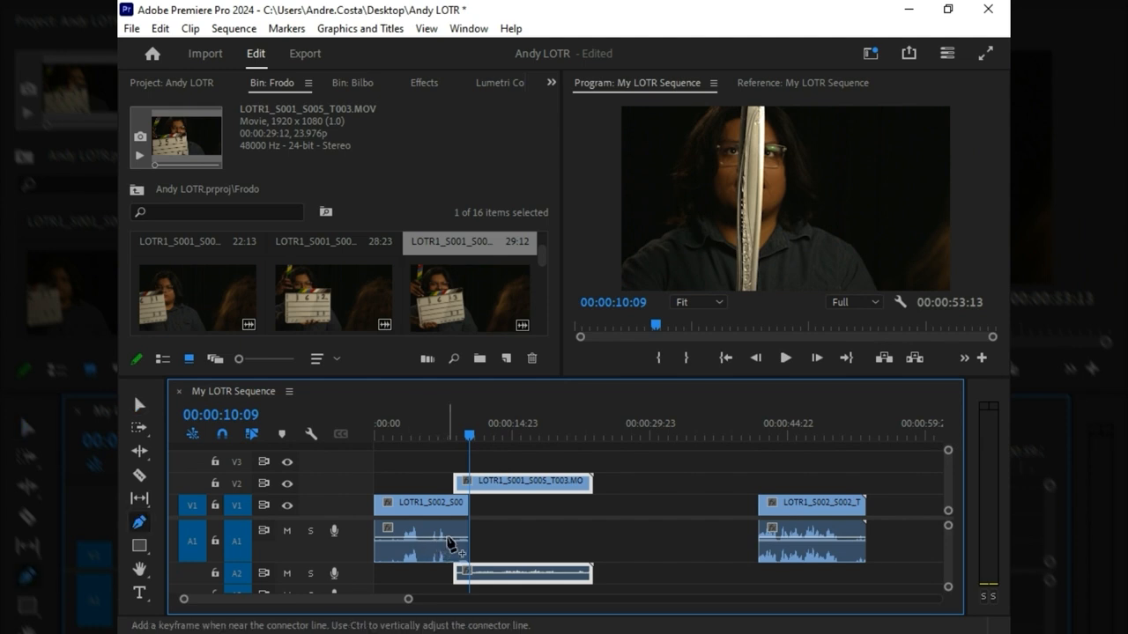
left_click(449, 538)
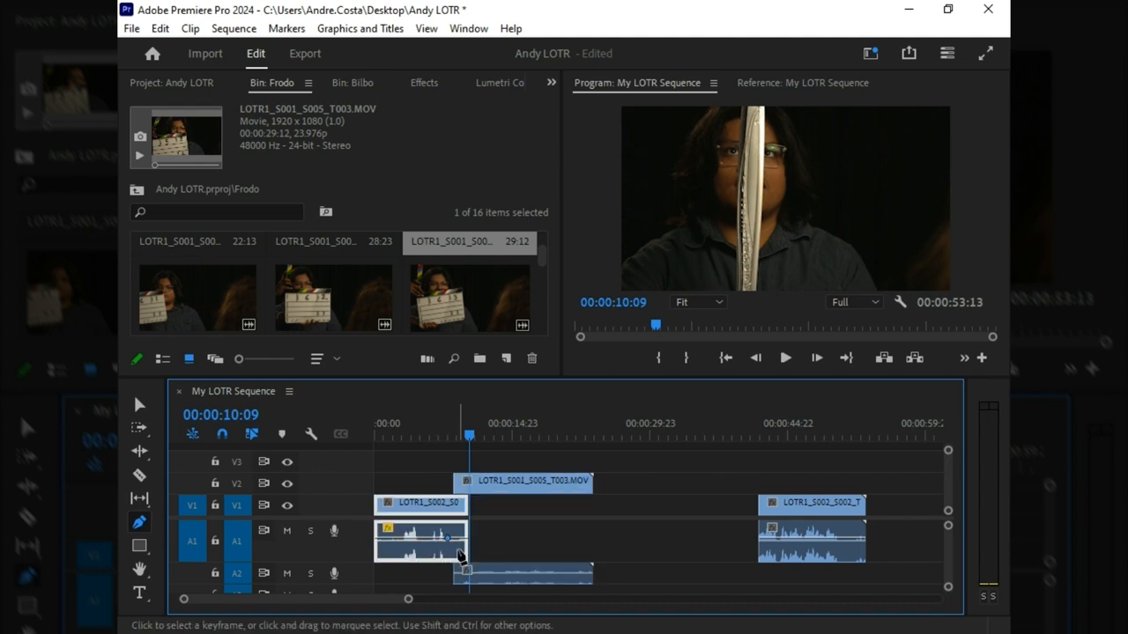
left_click_drag(457, 538, 455, 555)
Step: Play the sequence from 00:00:06:20 to review the audio fade, stopping at 00:00:11:19
left_click(438, 435)
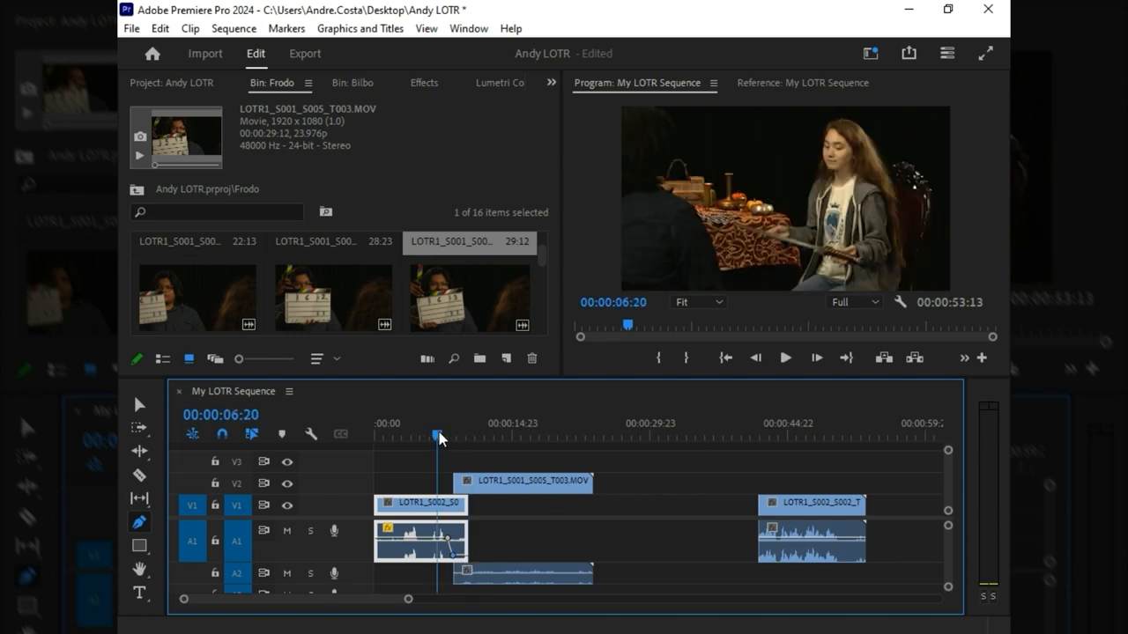
key("space")
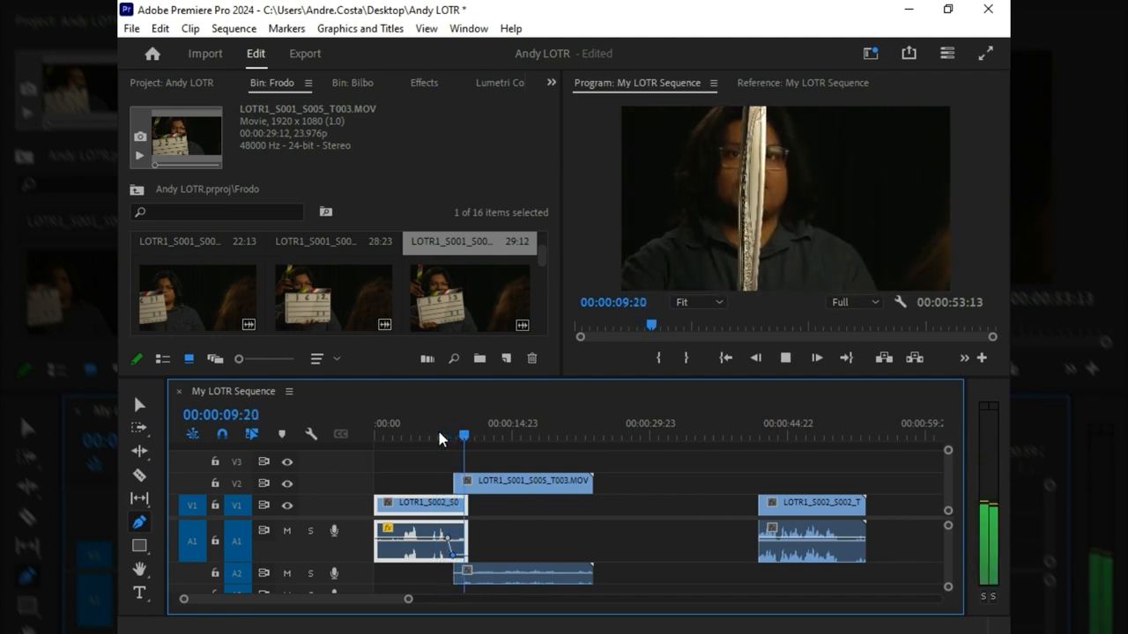
key("space")
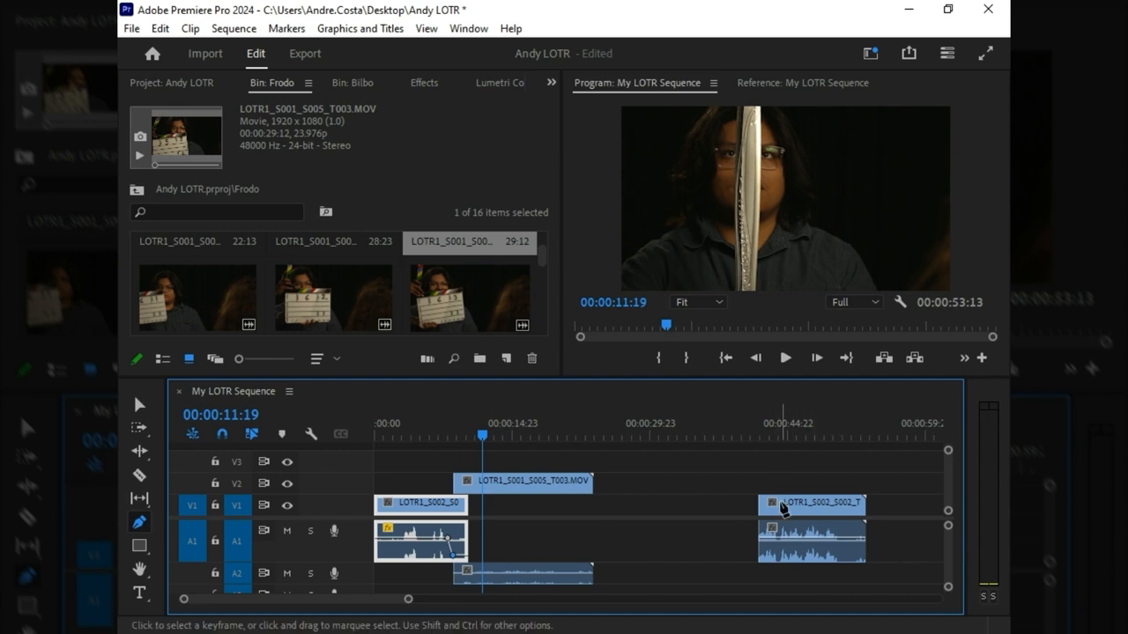
Step: Move the second V1 clip with the Selection tool so it starts at the playhead position 00:00:11:19
key("v")
left_click(783, 508)
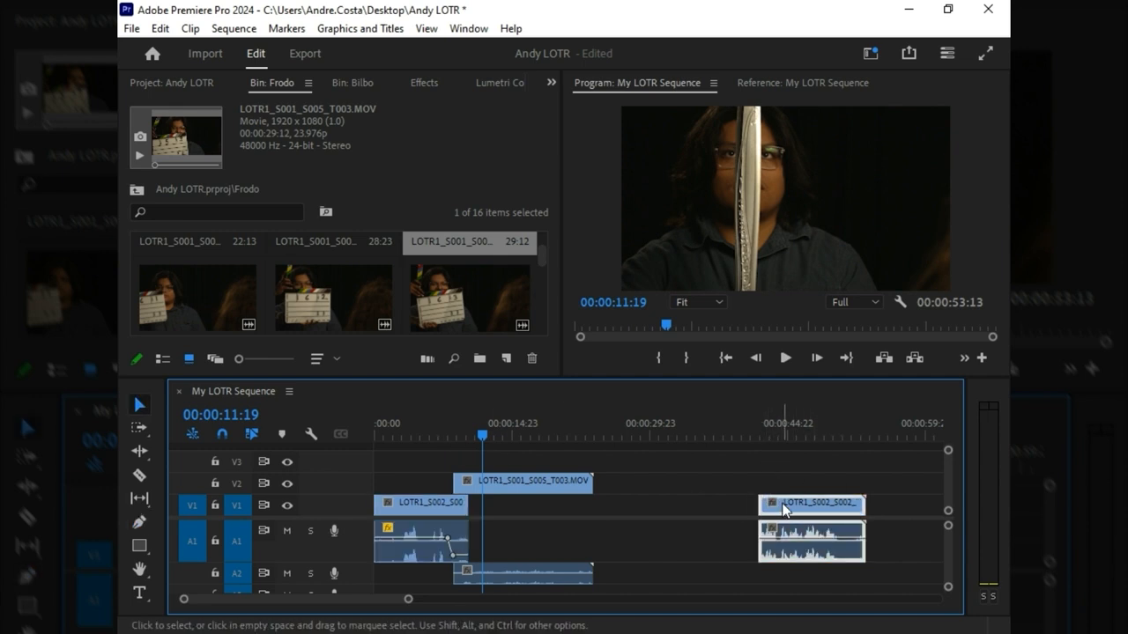
left_click_drag(783, 514, 509, 508)
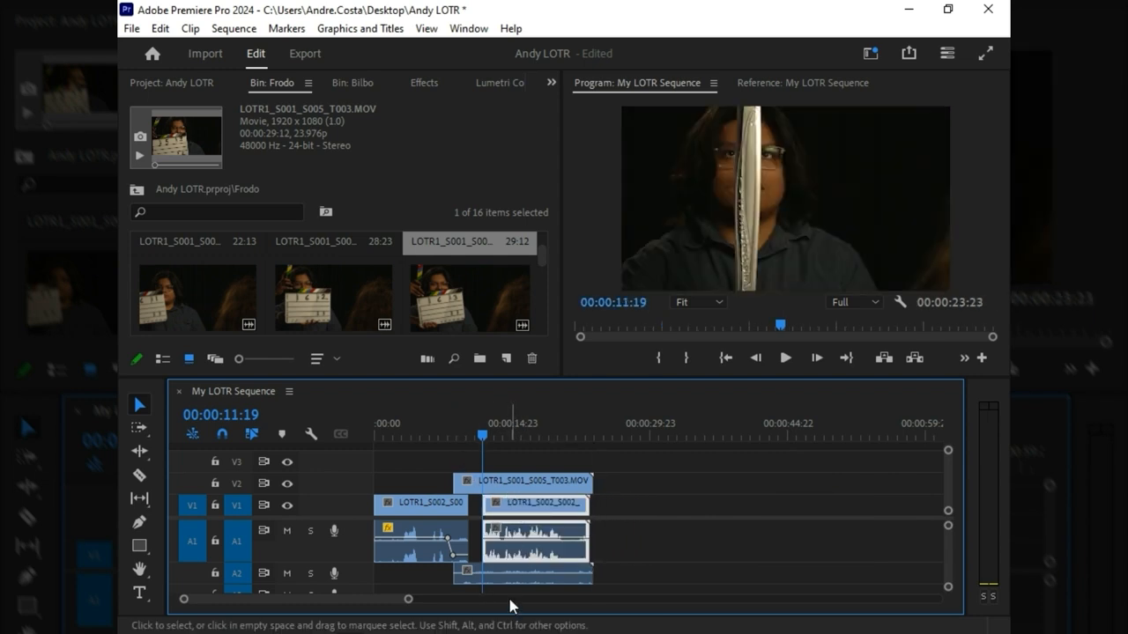
Step: Enlarge track A2 and add Pen tool volume keyframes that lower the V2 clip's audio where the second V1 clip begins
left_click_drag(346, 563, 361, 588)
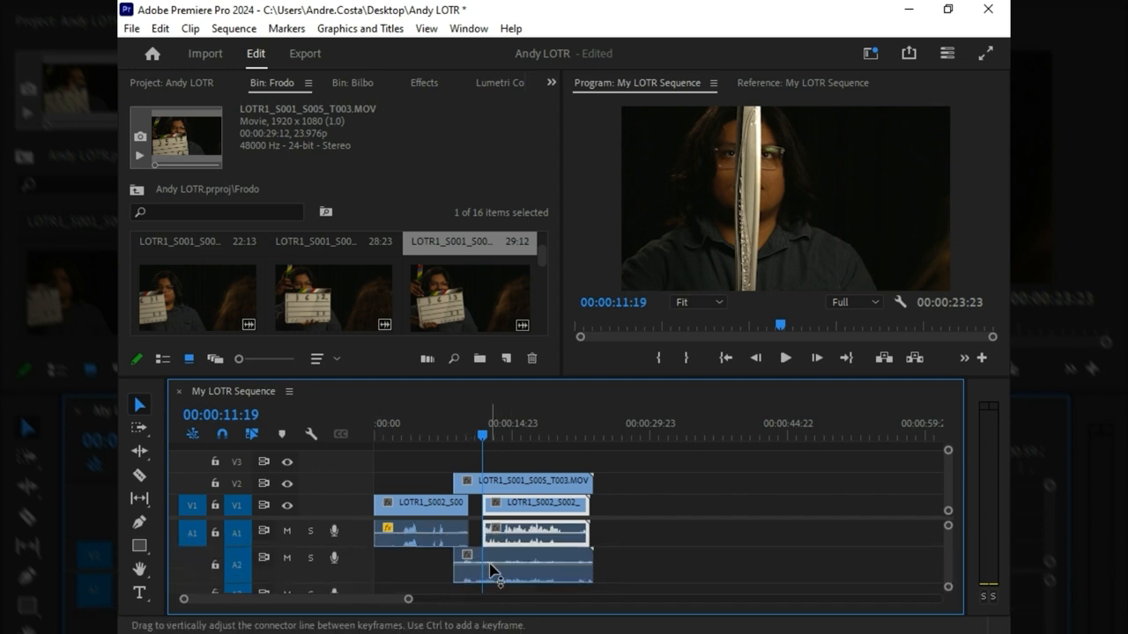
key("p")
left_click(478, 563)
left_click_drag(485, 563, 485, 576)
Step: Play the sequence from around the start of the V2 clip to review its audio fade, stopping at 00:00:12:02
left_click_drag(482, 436, 453, 436)
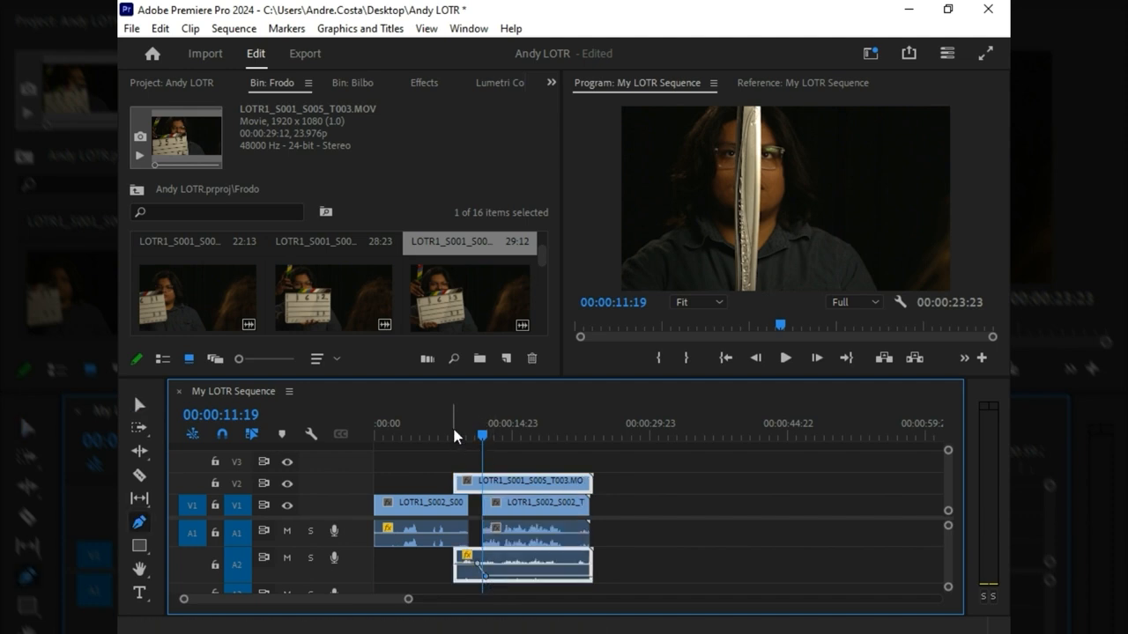
key("space")
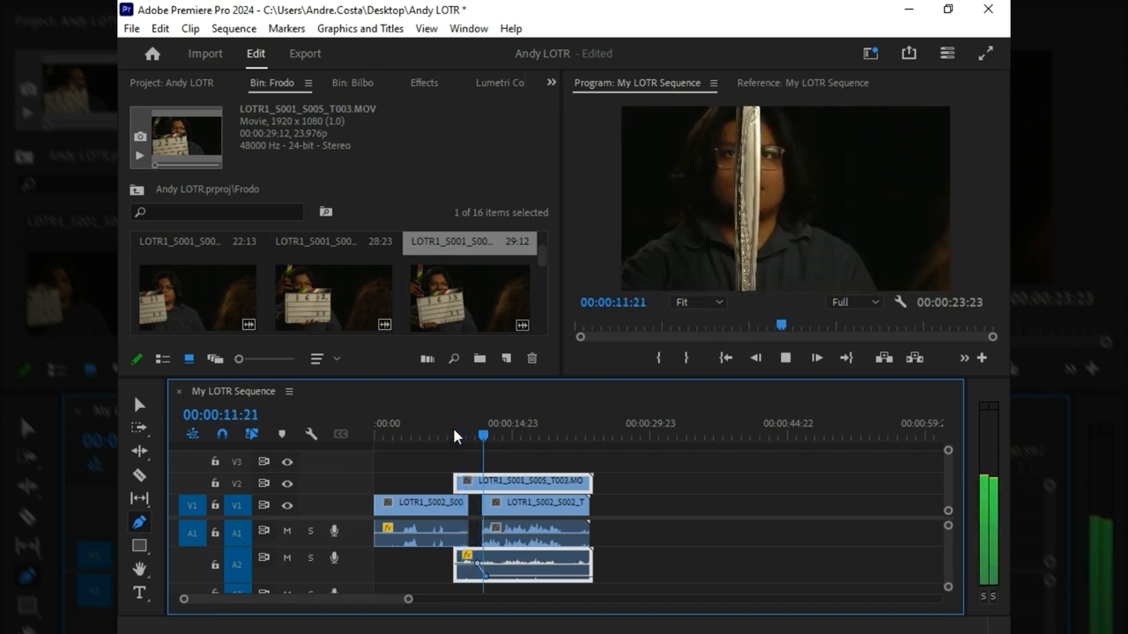
key("space")
Step: Shift the A2 volume keyframes earlier and move the second V1 clip earlier so it starts at the end of the fade
scroll(454, 436, "up", 4)
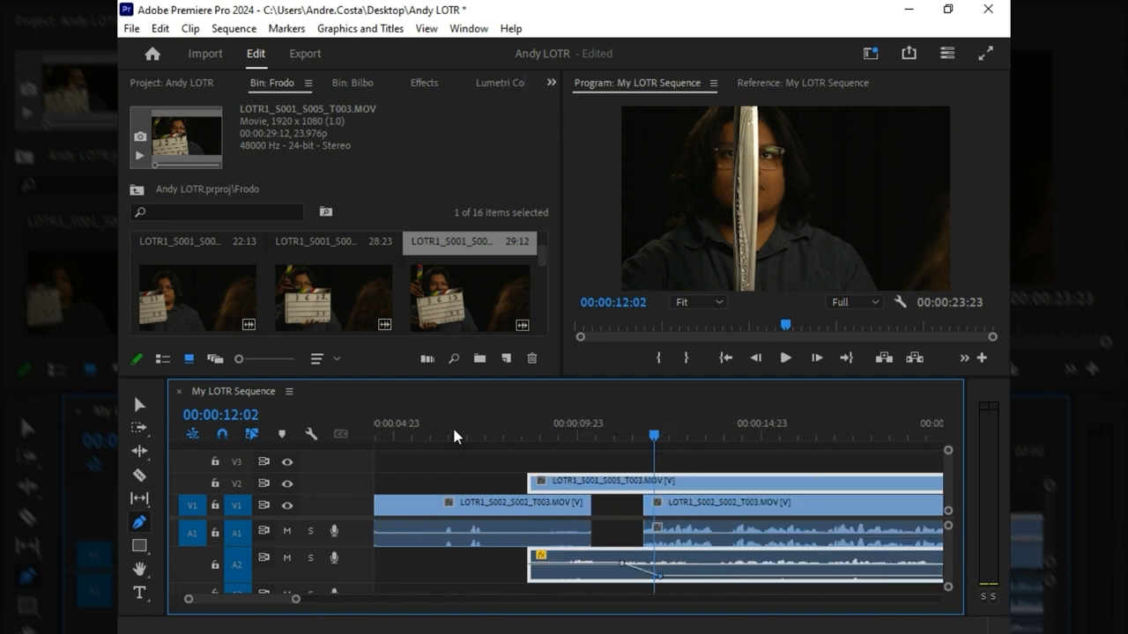
mouse_move(623, 568)
left_mouse_down()
mouse_move(605, 563)
mouse_move(647, 575)
mouse_move(614, 576)
left_mouse_up()
key("v")
left_click_drag(705, 515, 685, 511)
Step: Play the sequence from 00:00:08:07 to review the adjusted fade and clip timing, stopping at 00:00:14:13
left_click(513, 420)
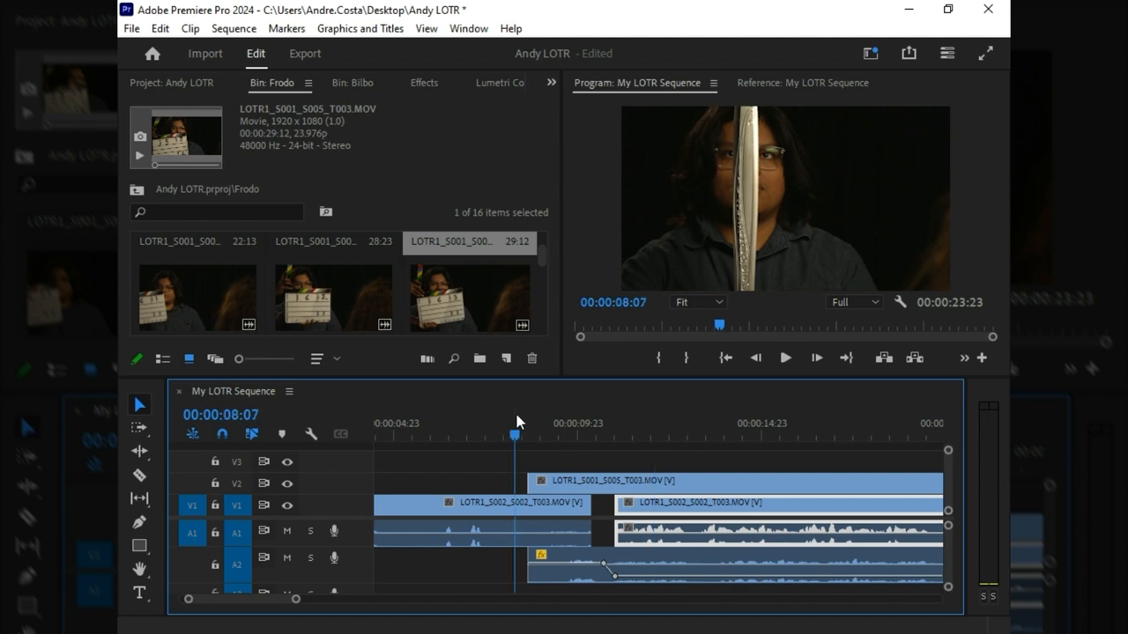
key("space")
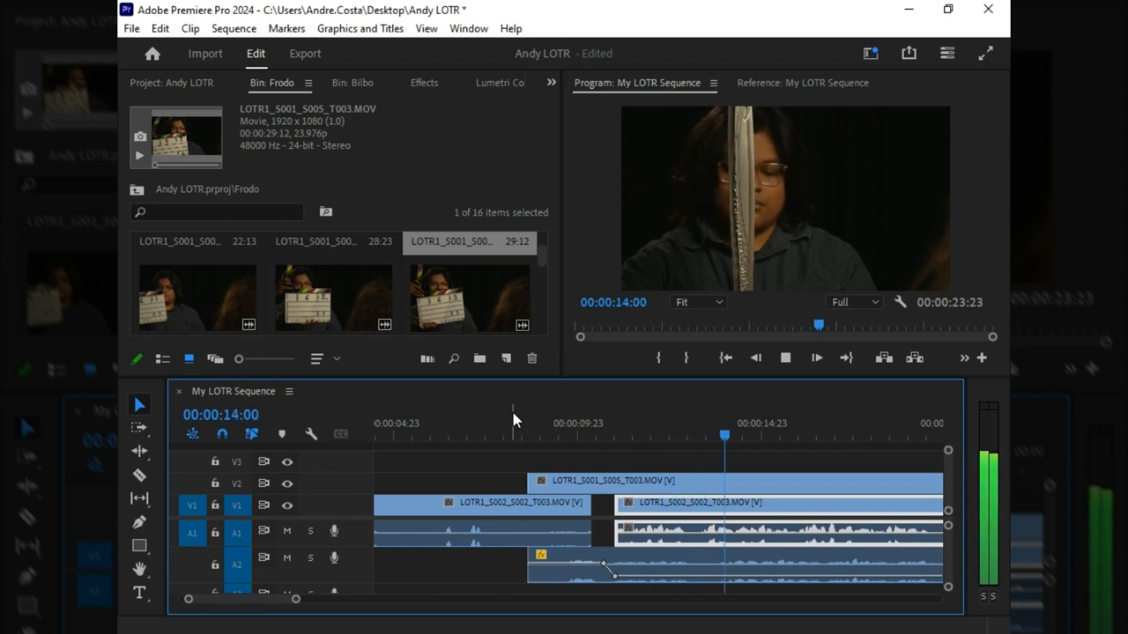
key("space")
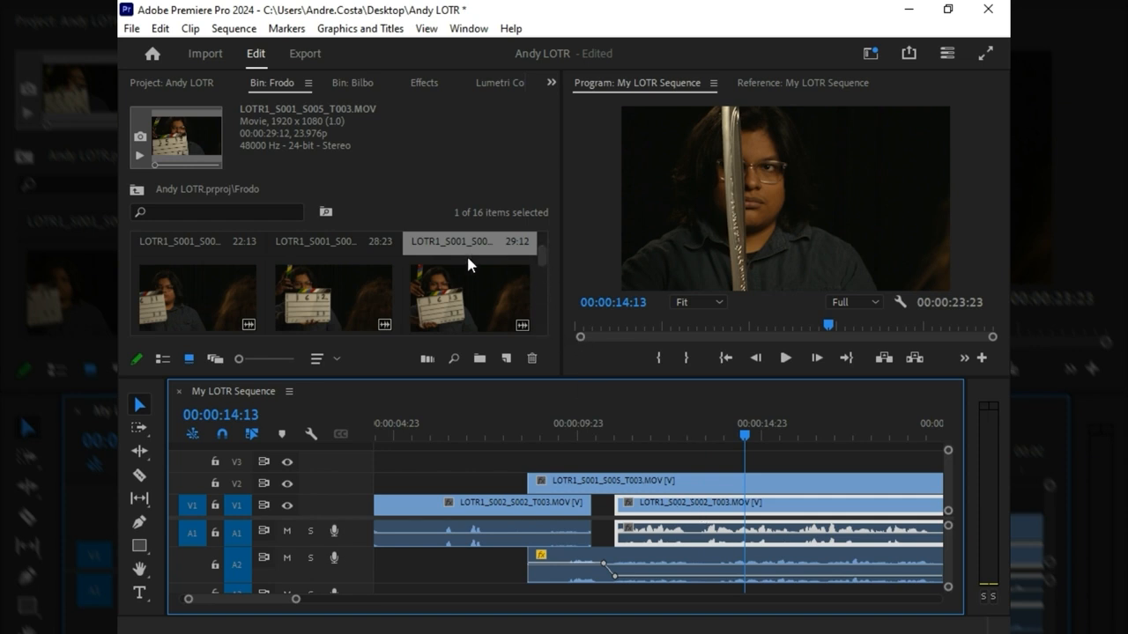
Step: Browse the Bilbo bin full-size and skim its clip thumbnails to compare the available takes
left_click(350, 85)
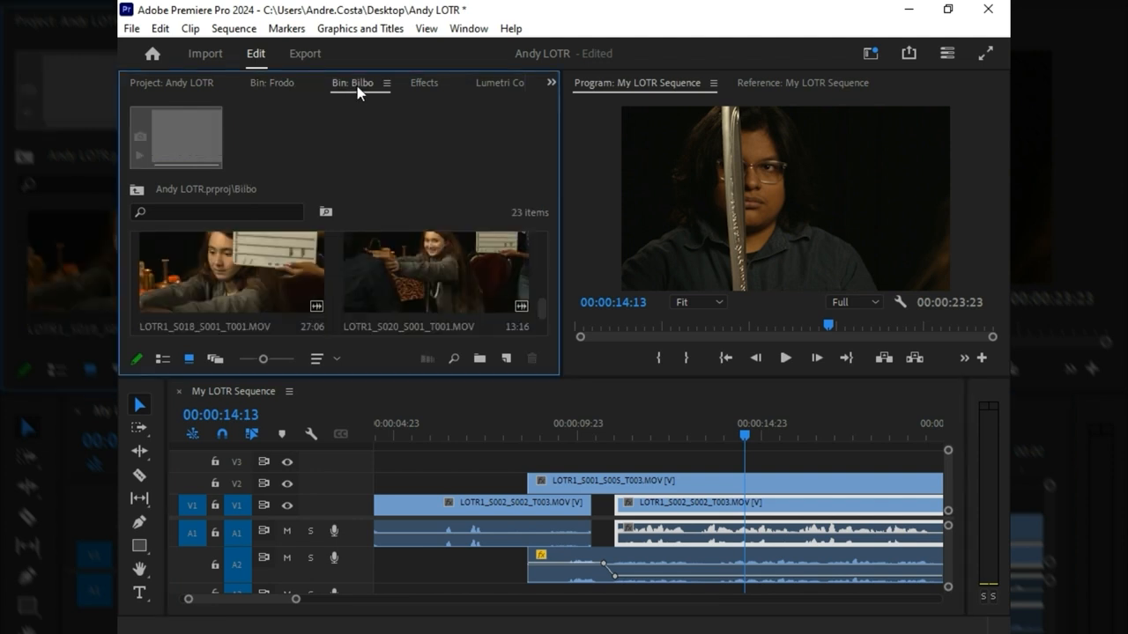
left_click(461, 284)
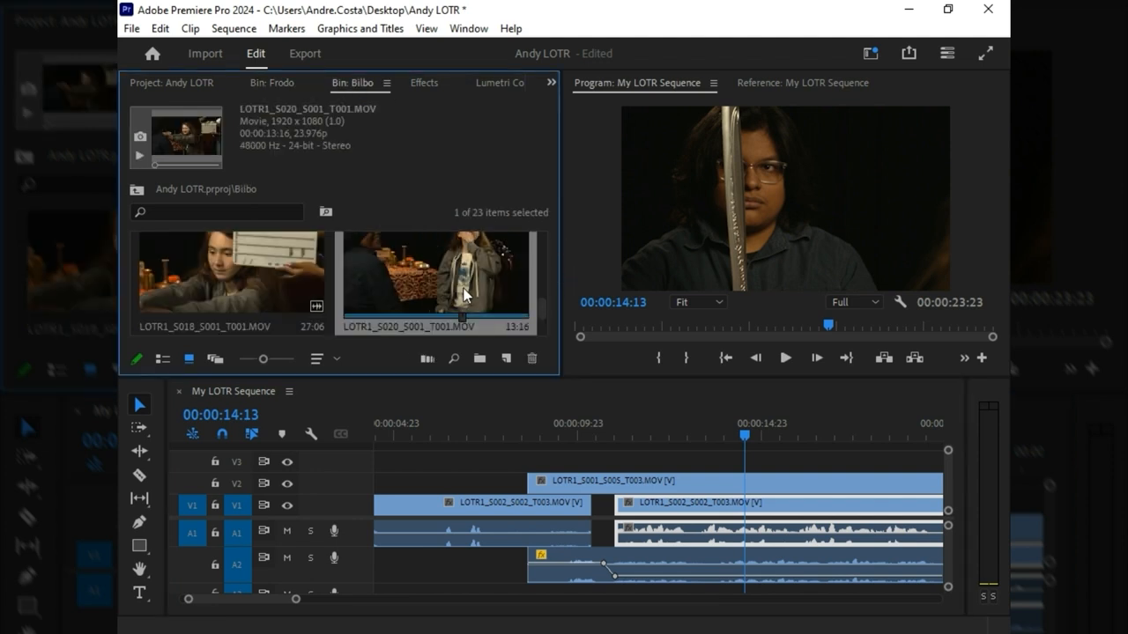
key("grave")
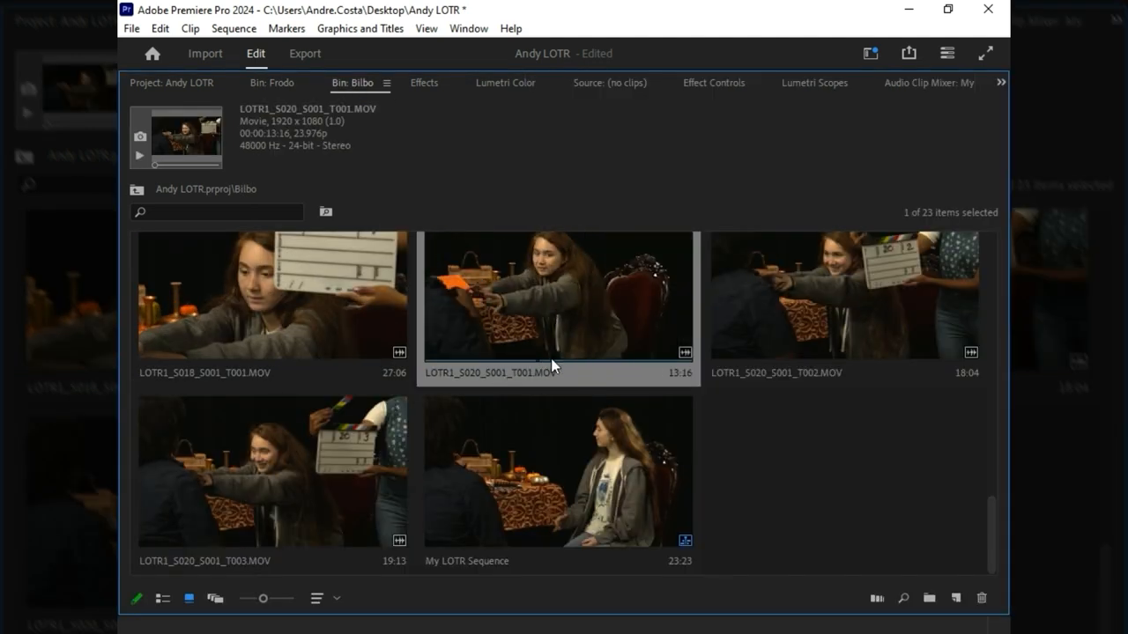
scroll(793, 387, "up", 5)
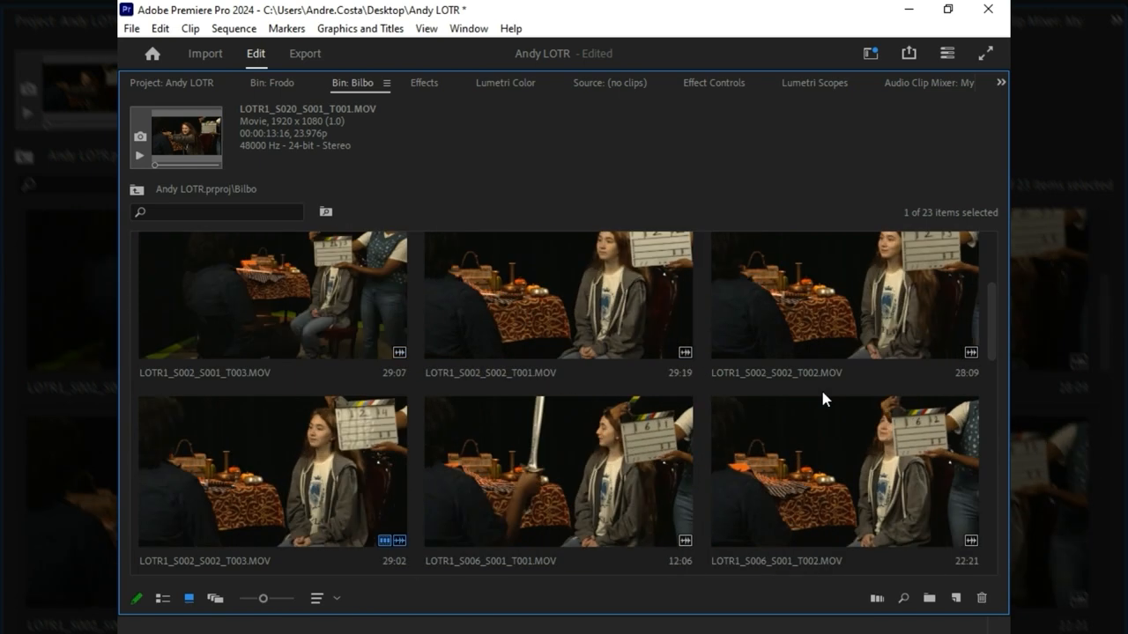
scroll(822, 392, "up", 3)
scroll(558, 457, "down", 1)
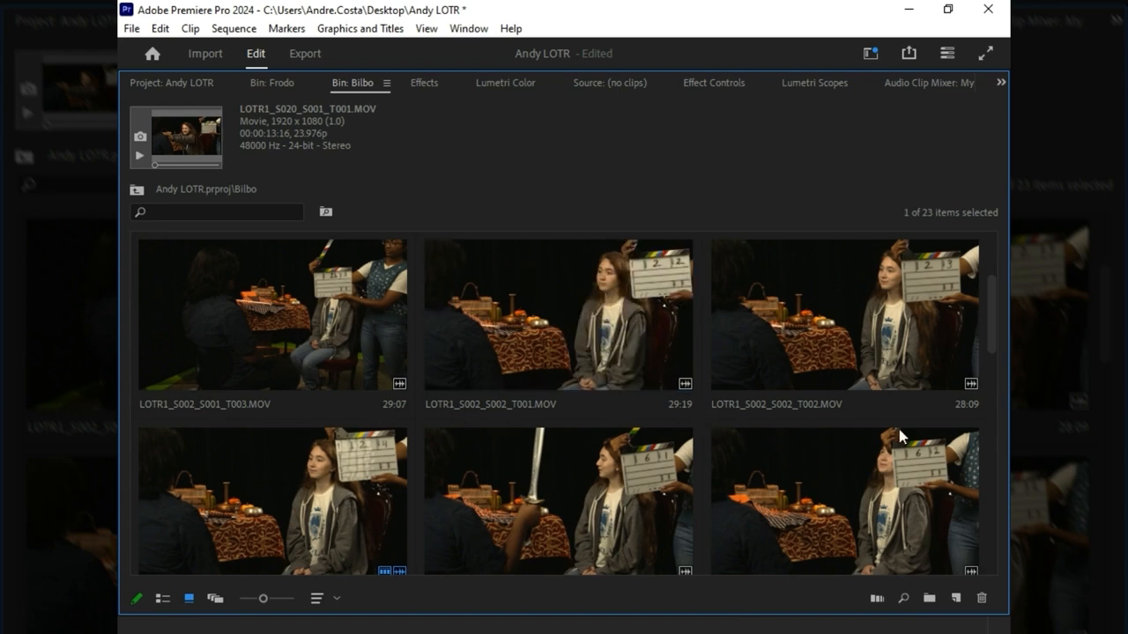
scroll(316, 460, "down", 1)
scroll(316, 460, "down", 1)
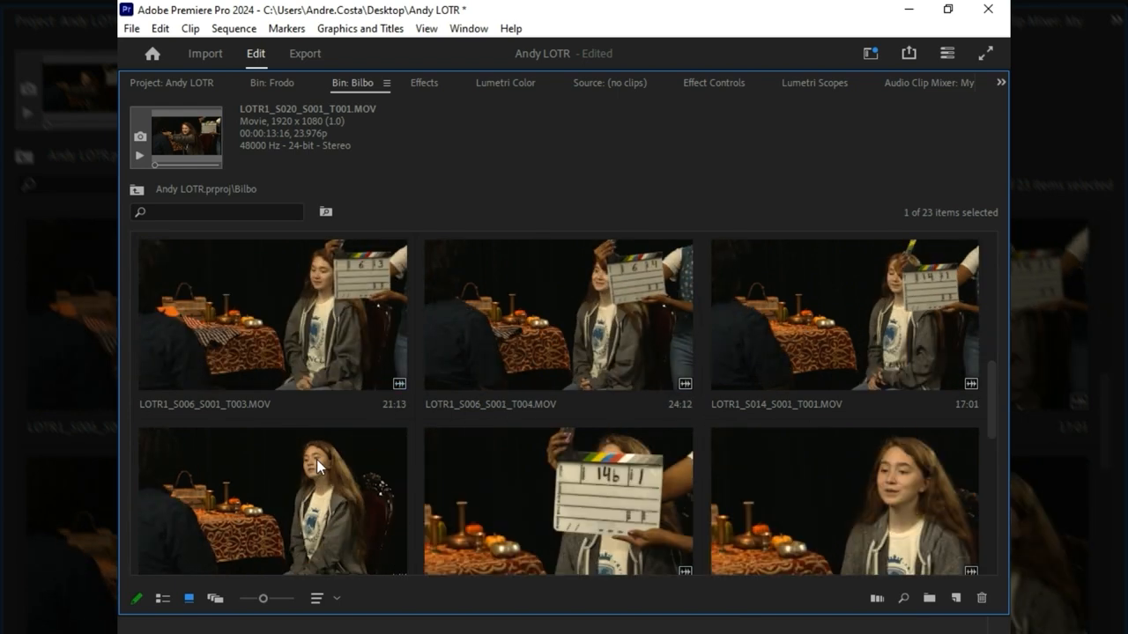
left_click(526, 339)
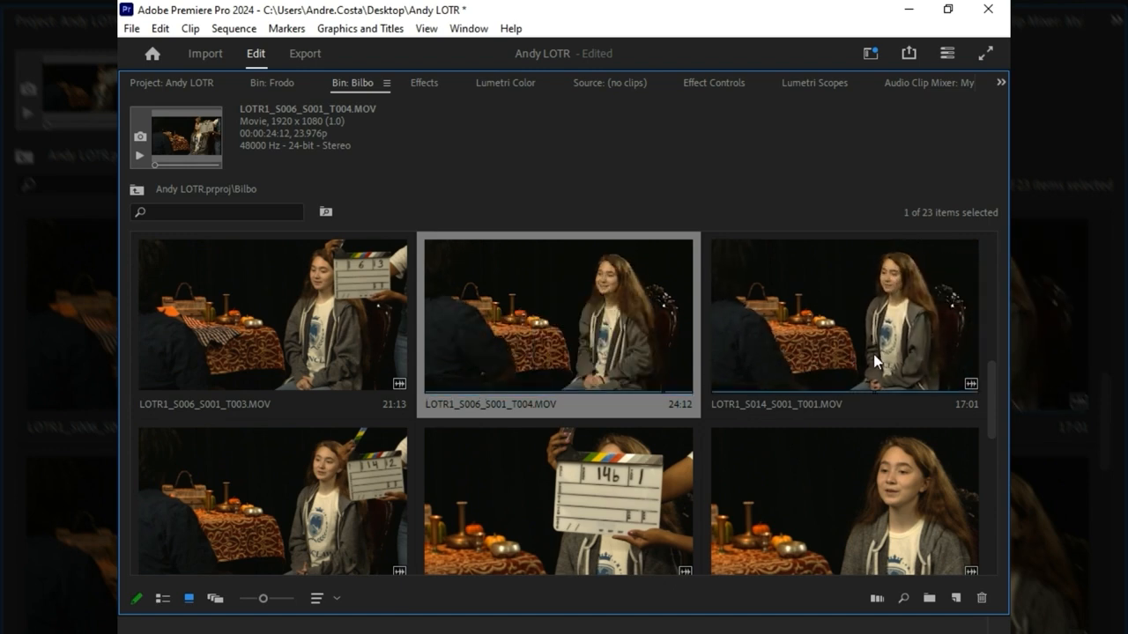
scroll(582, 429, "down", 1)
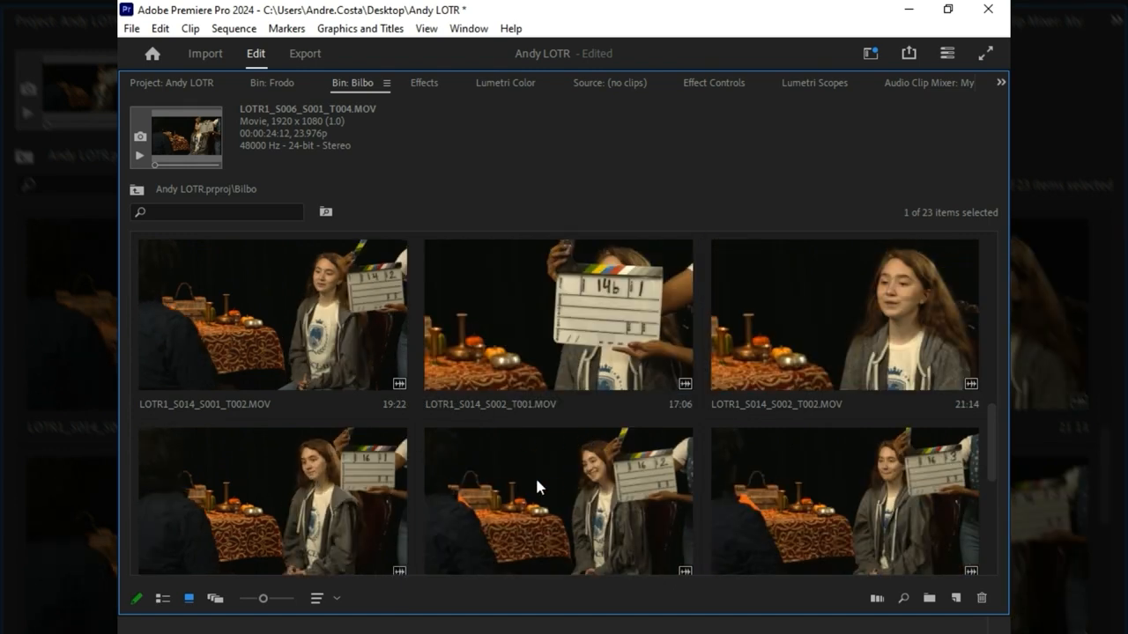
scroll(590, 479, "down", 1)
scroll(383, 399, "up", 4)
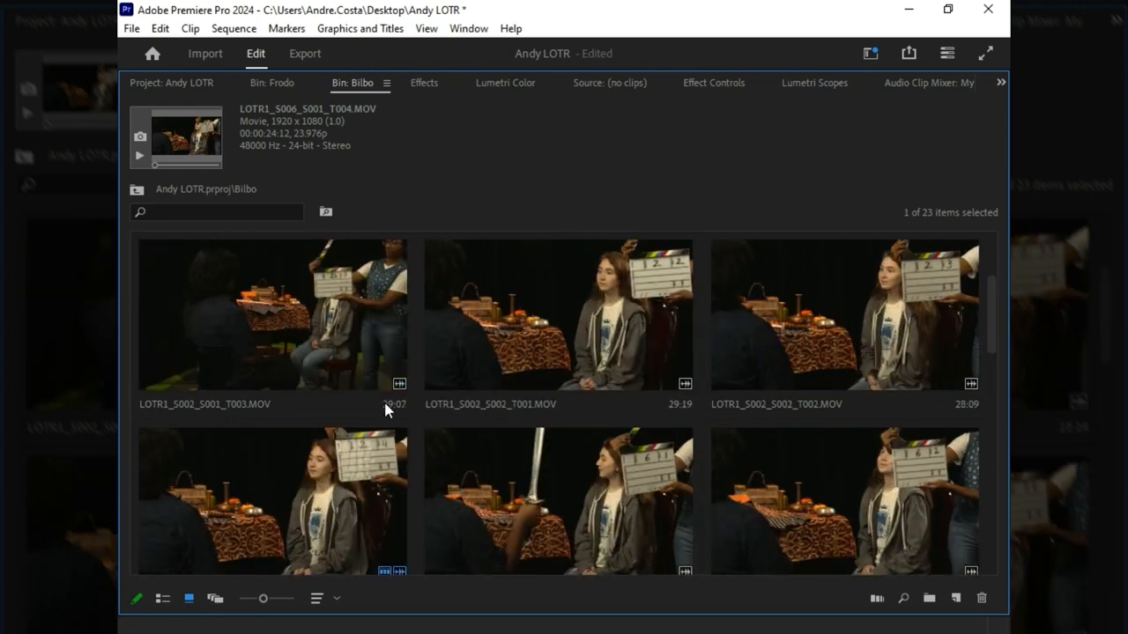
Step: Preview LOTR1_S002_S002_T001.MOV in the Source Monitor, stopping at 01:01:11:16, and return to the project's bins in the normal layout
left_click(529, 352)
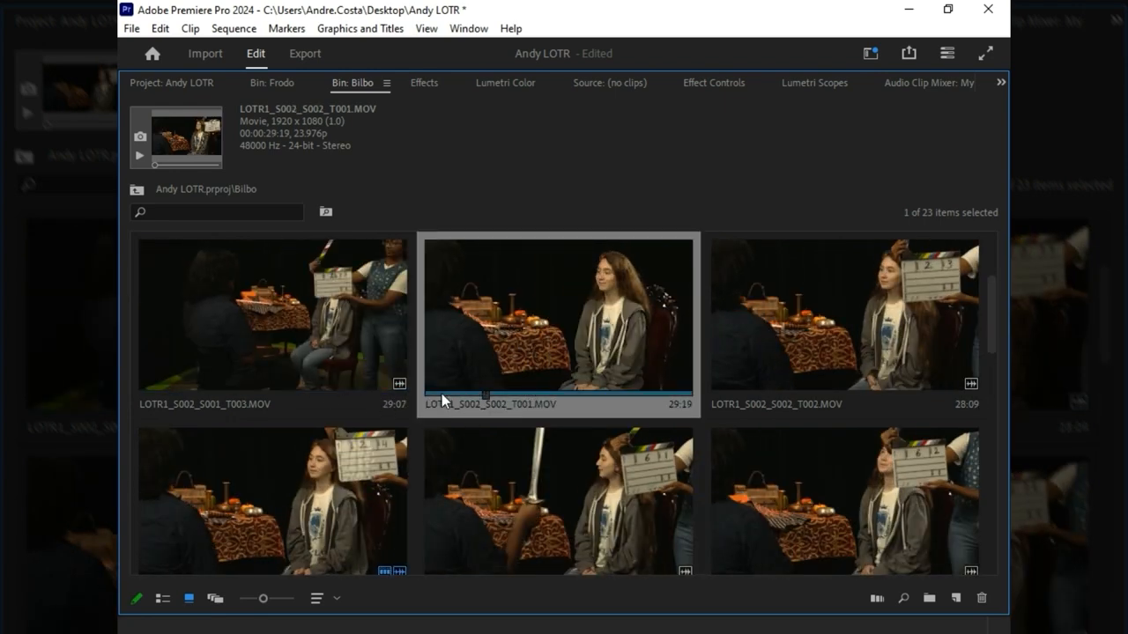
key("space")
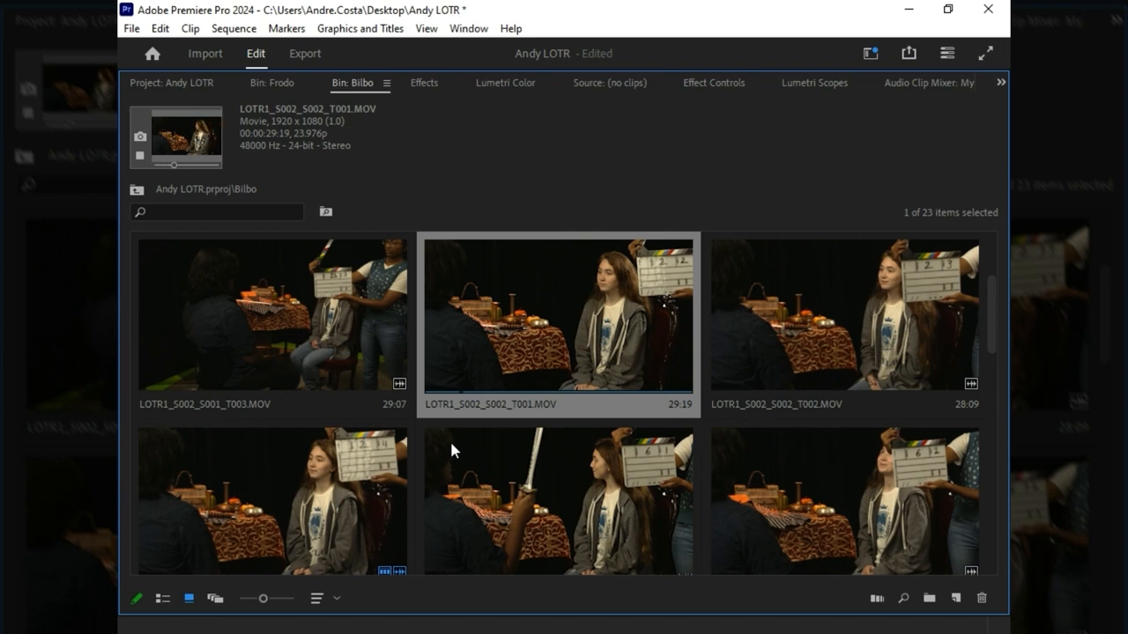
double_click(478, 369)
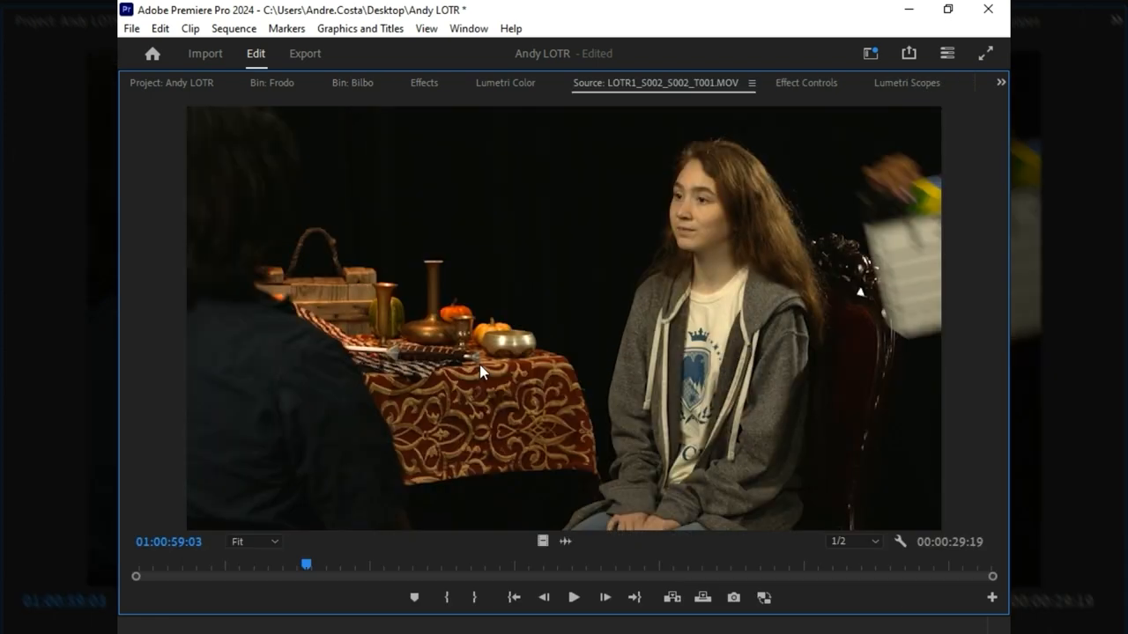
key("space")
left_click_drag(320, 562, 467, 573)
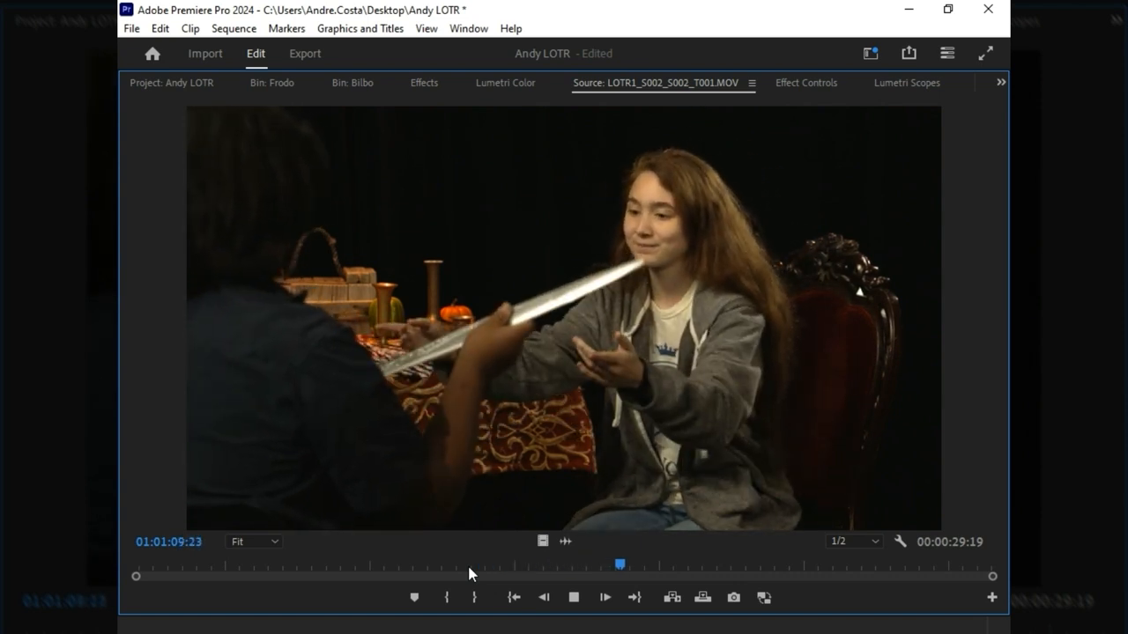
key("space")
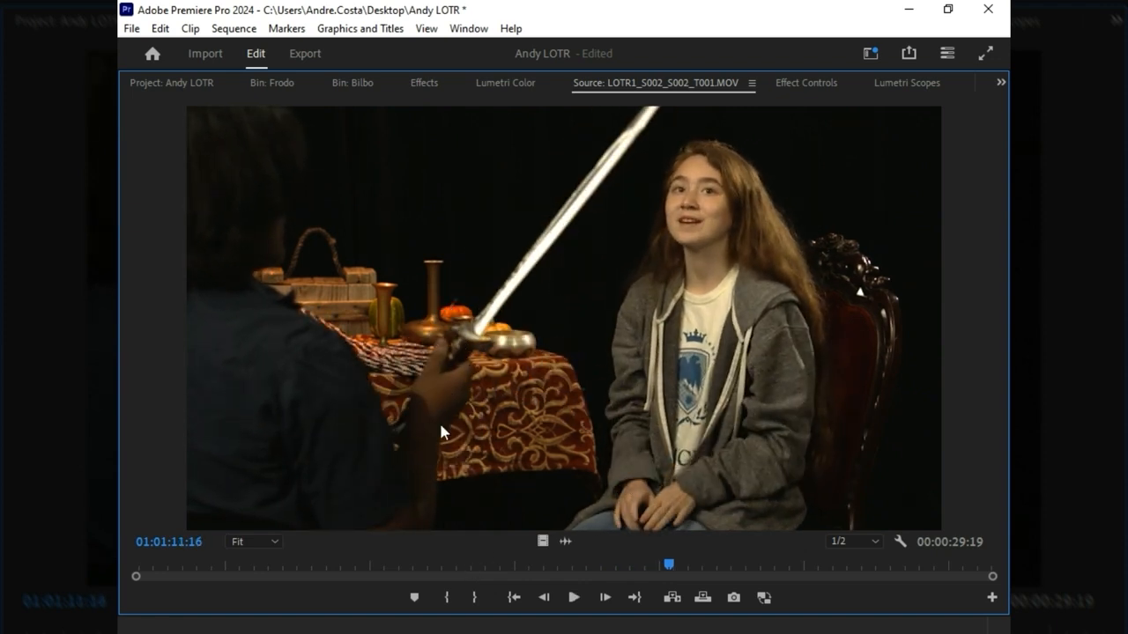
left_click(181, 82)
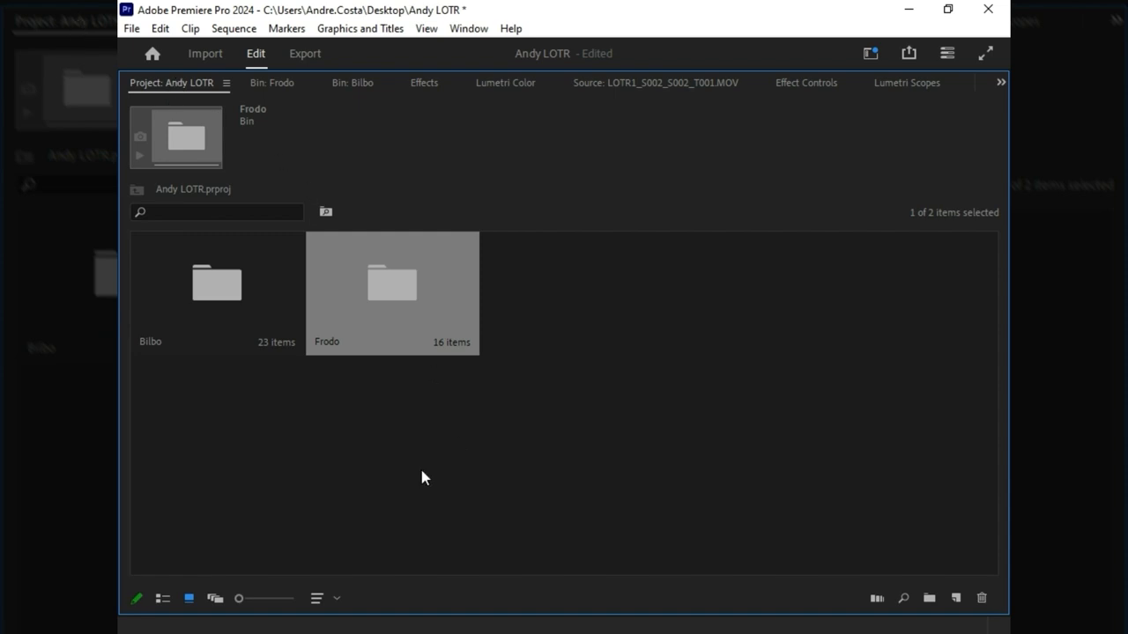
key("grave")
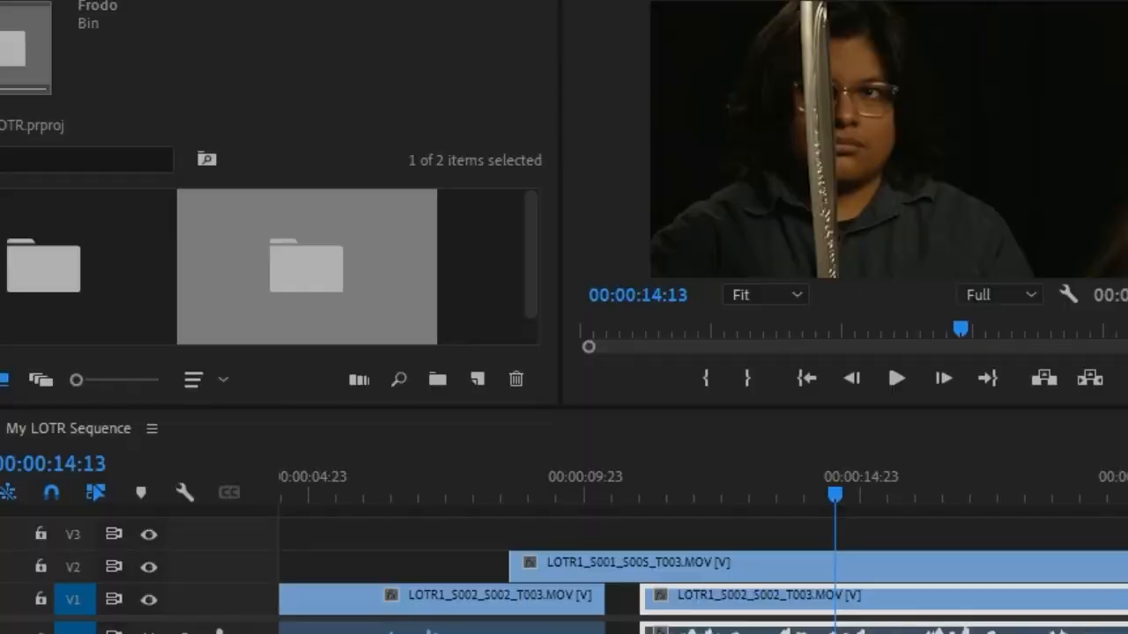
Step: Scrub across the gap between the V1 clips and play the sequence from 00:00:08:11, stopping at 00:00:14:23
left_click(606, 483)
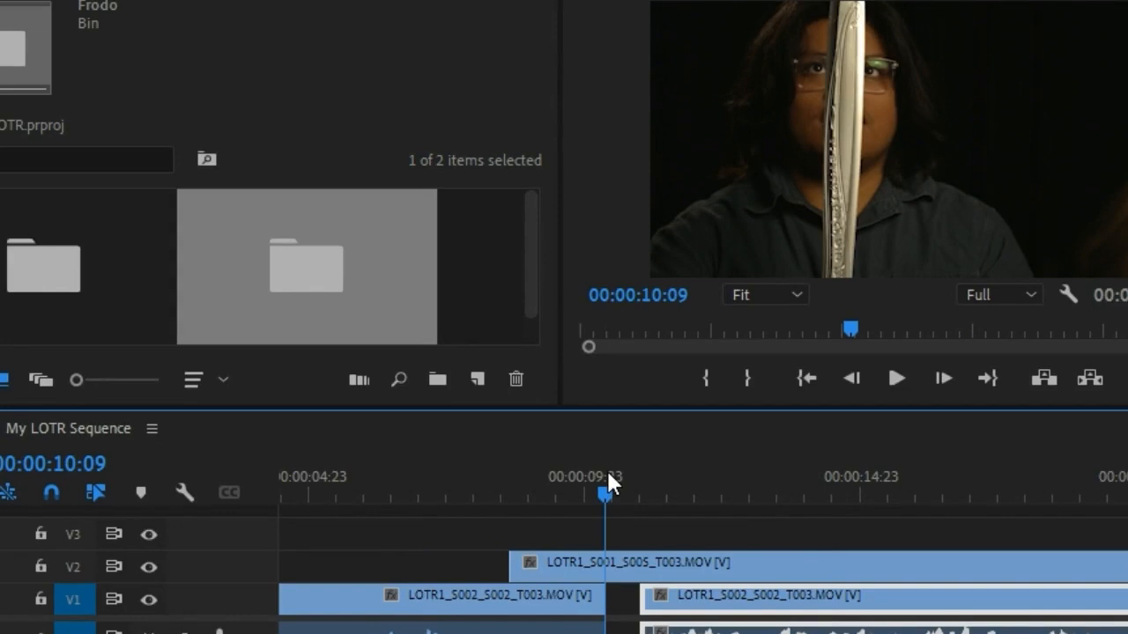
left_click_drag(607, 486, 686, 483)
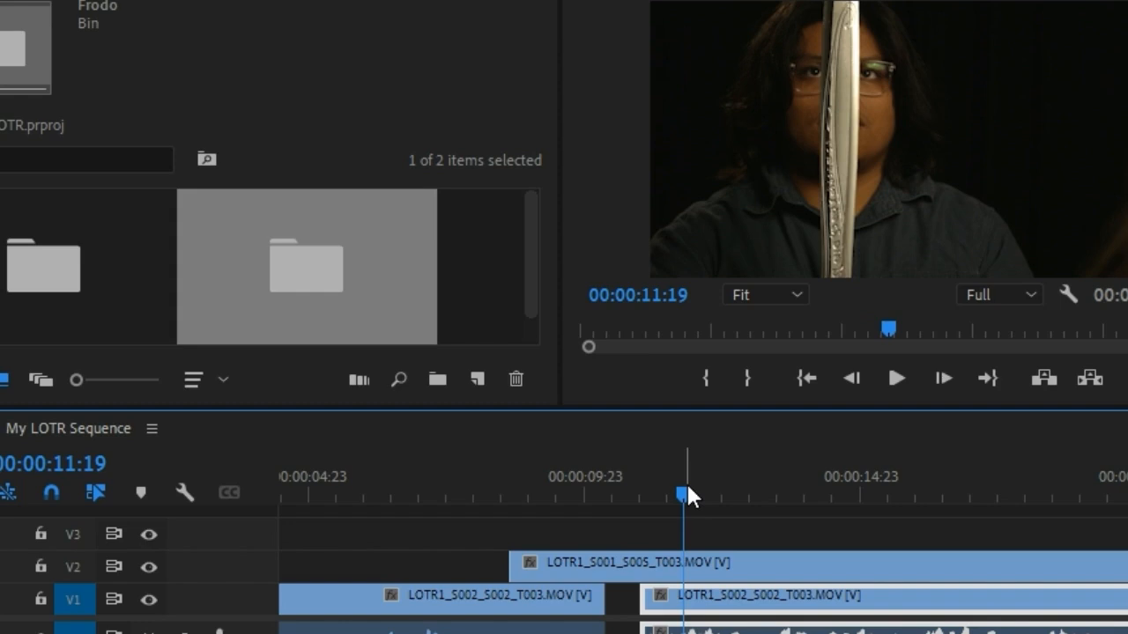
left_click(634, 479)
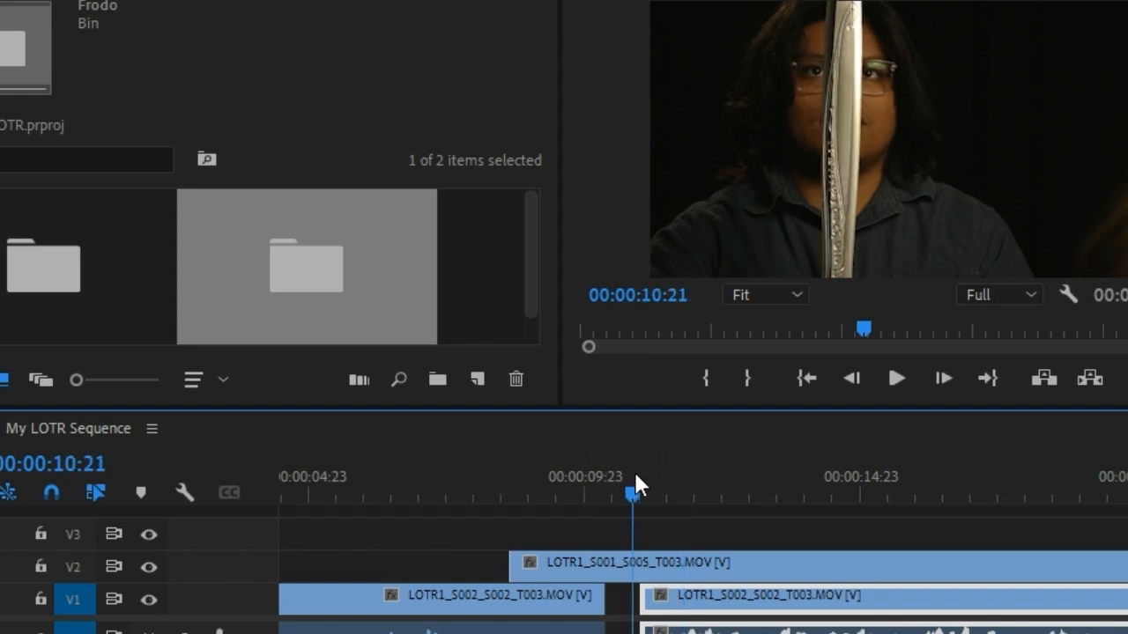
left_click(501, 492)
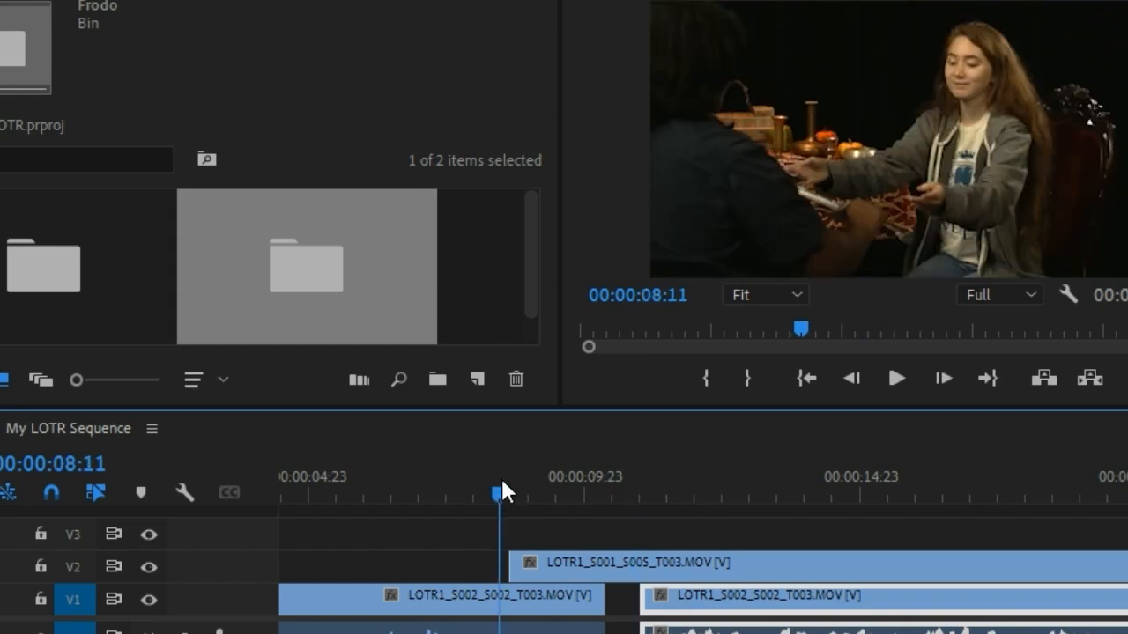
key("space")
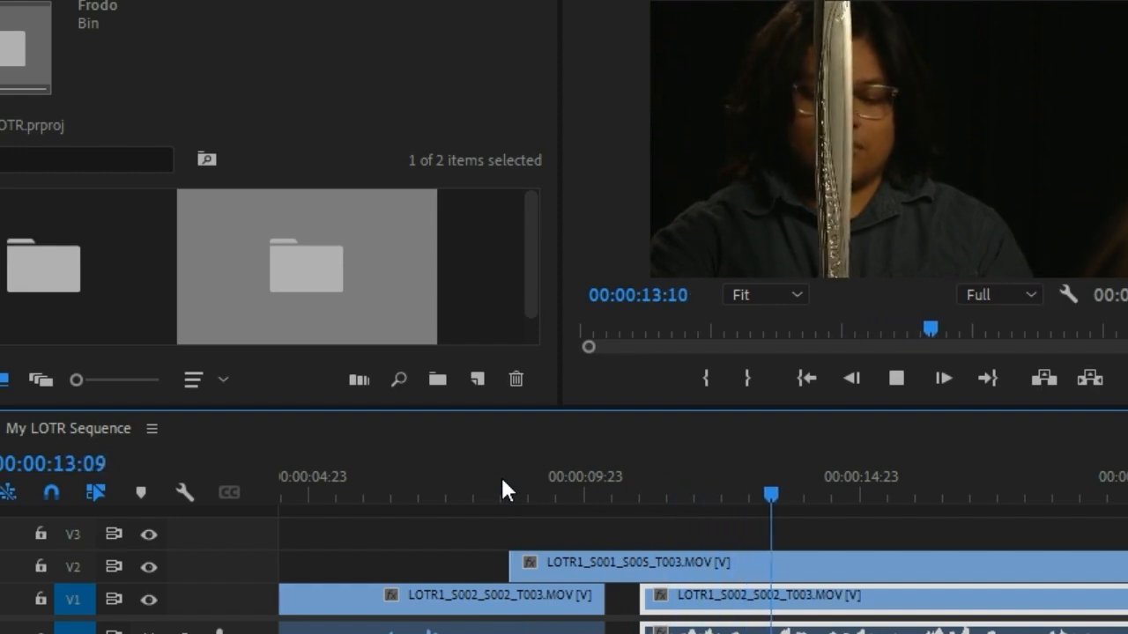
key("space")
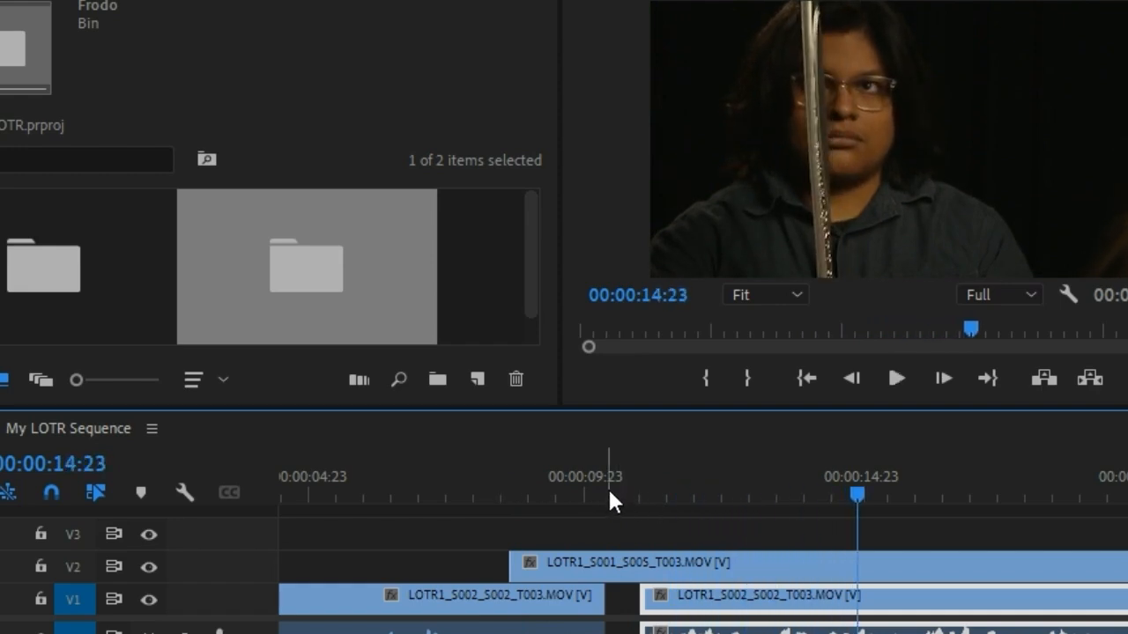
Step: Play from the end of the first V1 clip to 00:00:13:03 and cut the V2 clip there with the Razor tool
left_click(606, 492)
key("space")
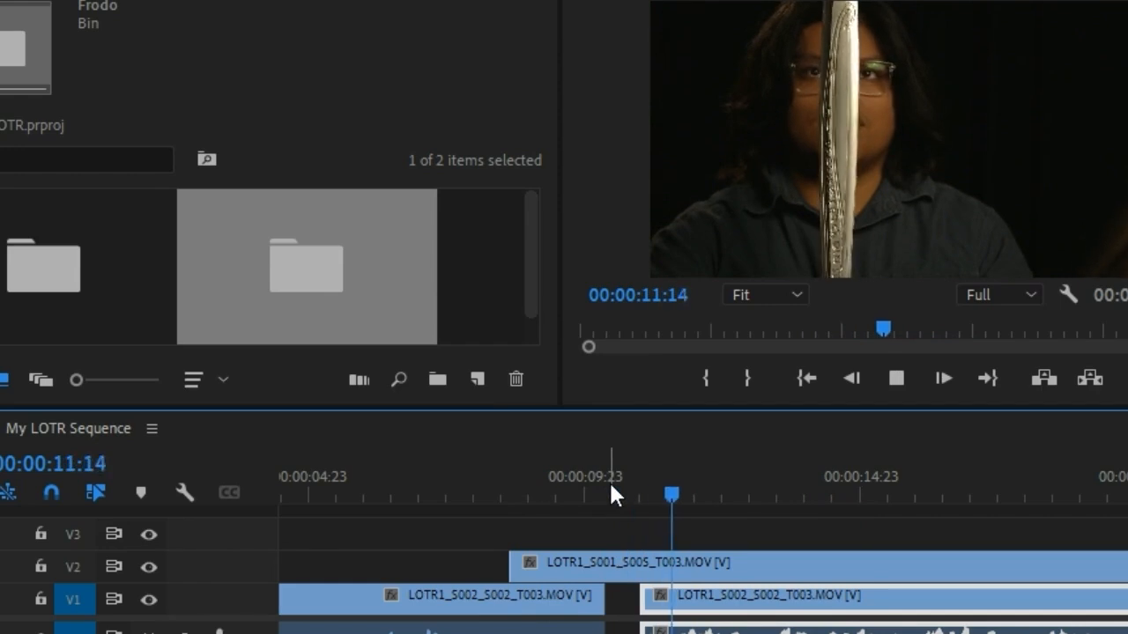
key("space")
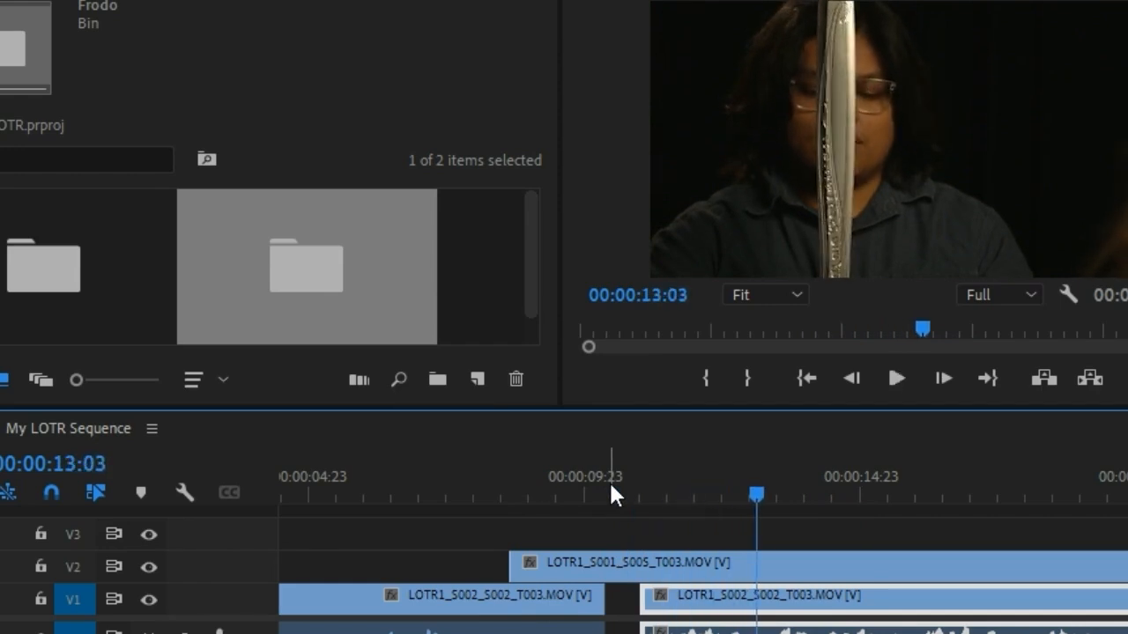
key("c")
left_click(759, 562)
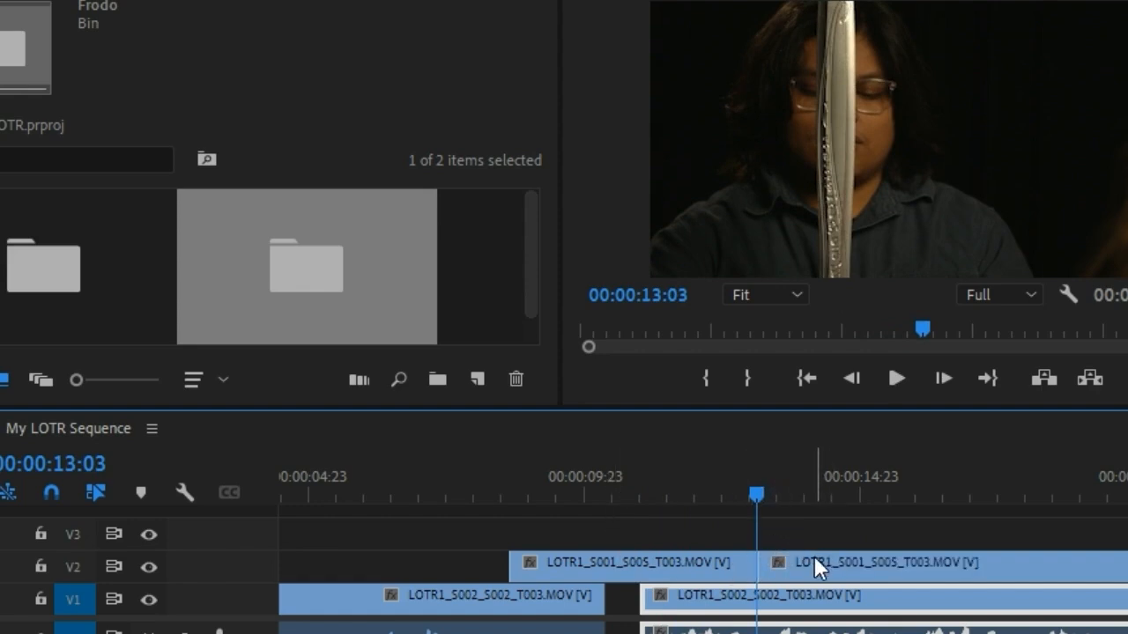
Step: Check the rest of the sequence up to 00:00:21:19, delete the V2 clip portion after the cut, and return the playhead to 00:00:11:10
key("minus")
left_click_drag(641, 496, 866, 498)
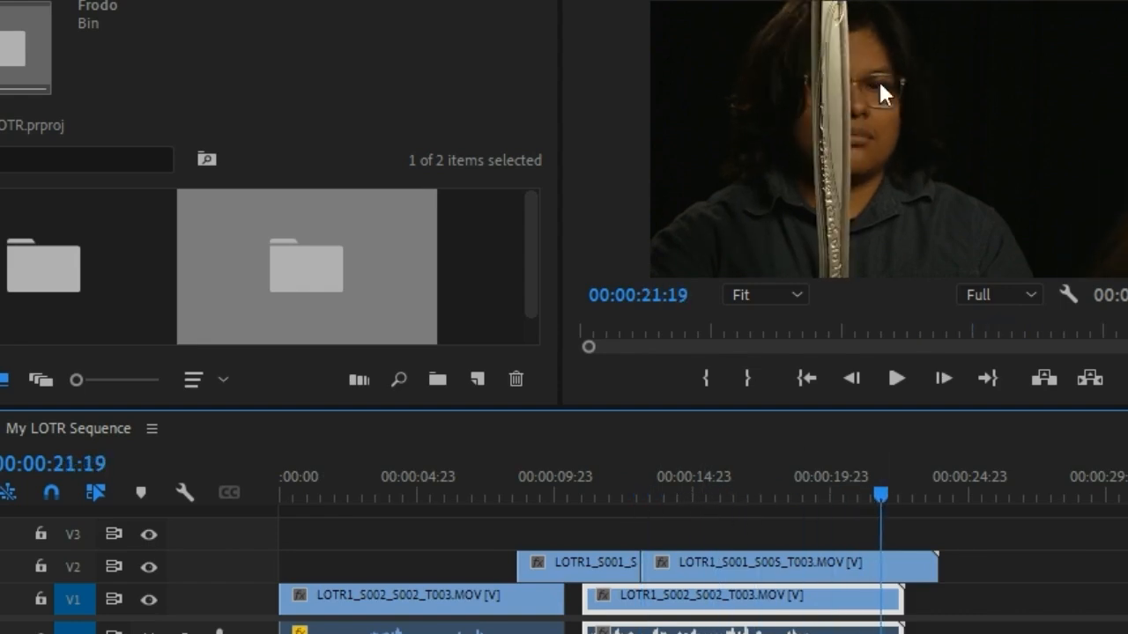
left_click(736, 552)
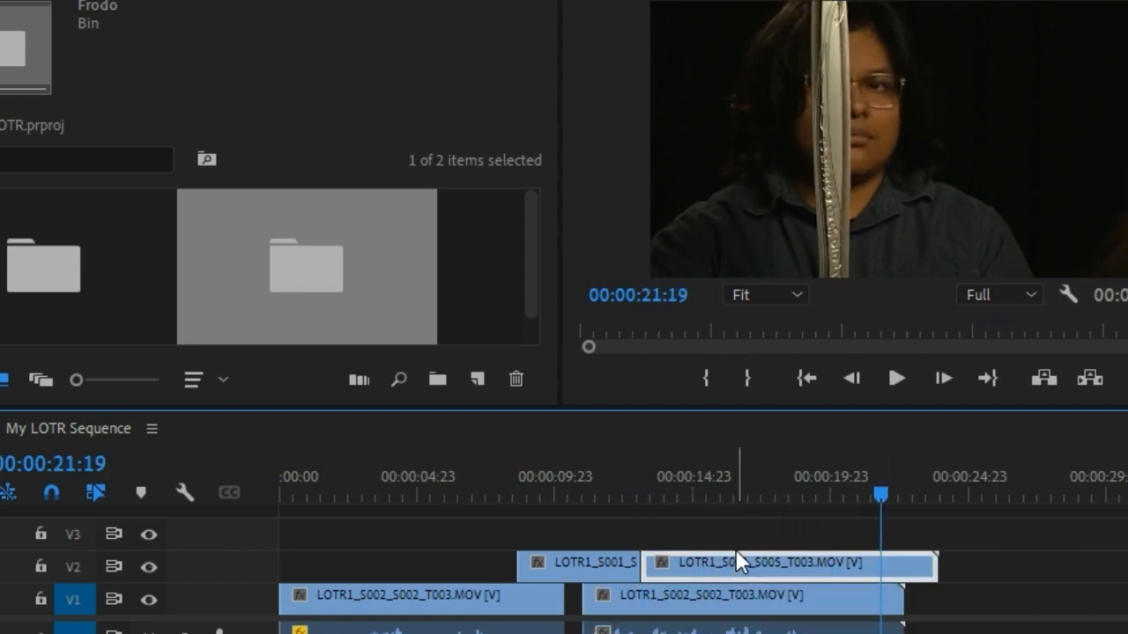
key("Delete")
left_click(597, 480)
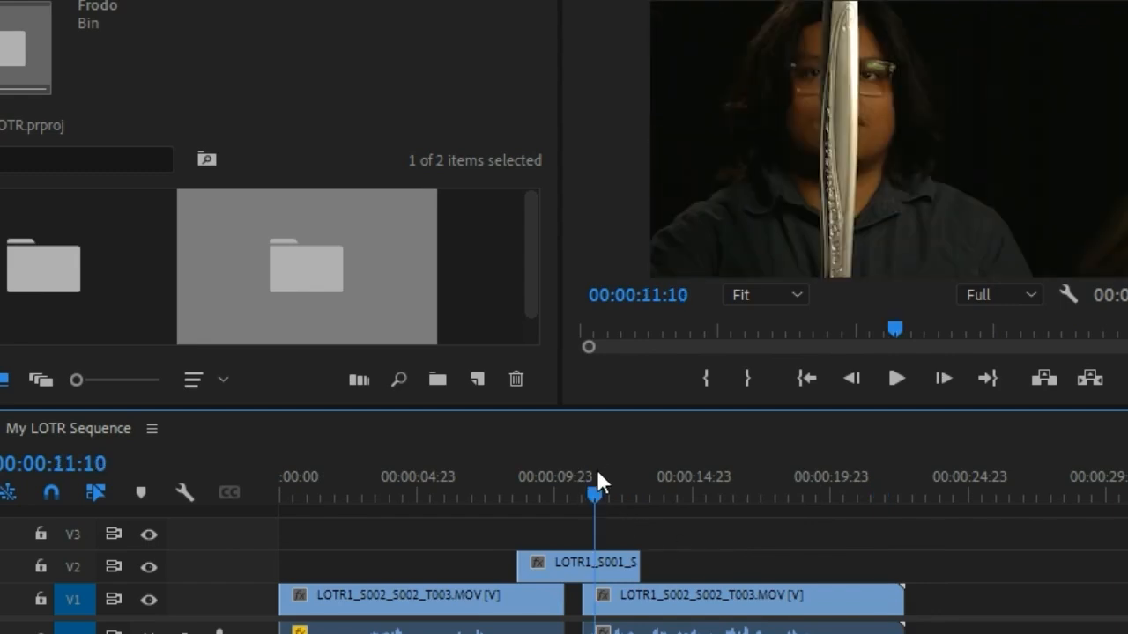
Step: Play the sequence from 00:00:11:10 and trim the end of the second V1 clip back to 00:00:19:23
key("space")
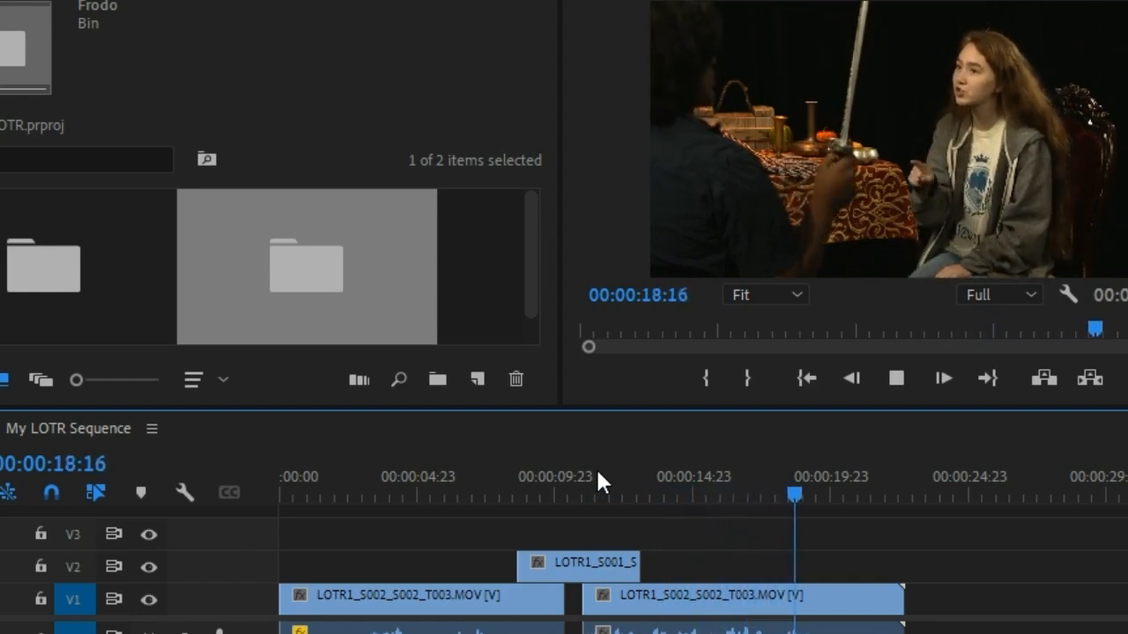
key("space")
left_click_drag(900, 596, 829, 596)
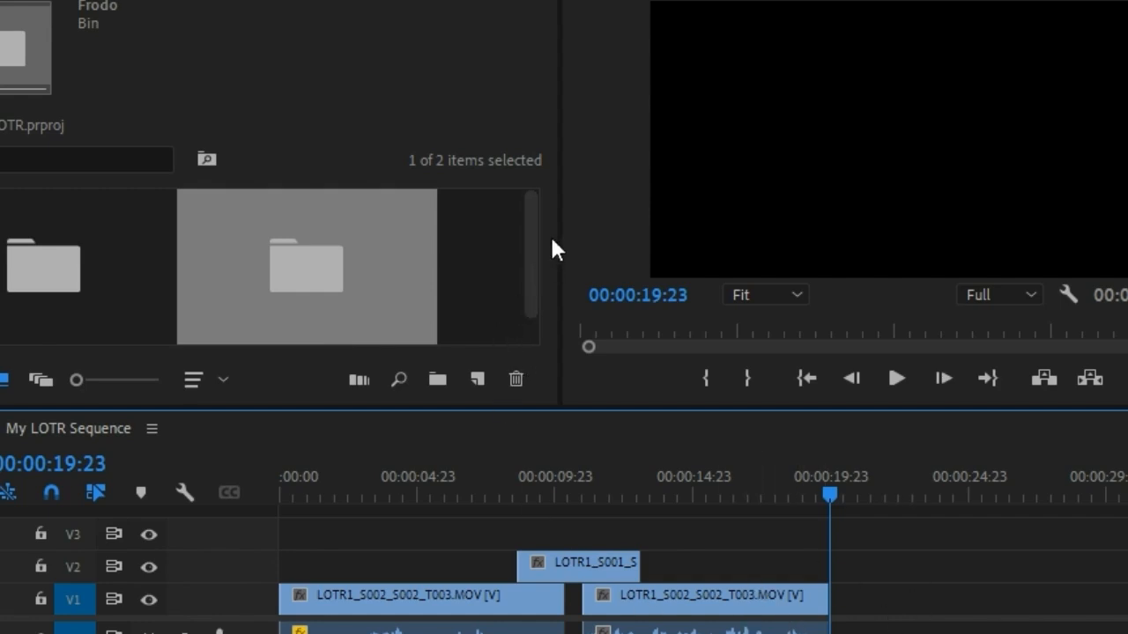
Step: Load LOTR1_S001_S005_T002.MOV from the Frodo bin in the Source Monitor and scrub it against the sequence at 00:00:08:03
left_click(528, 290)
double_click(293, 232)
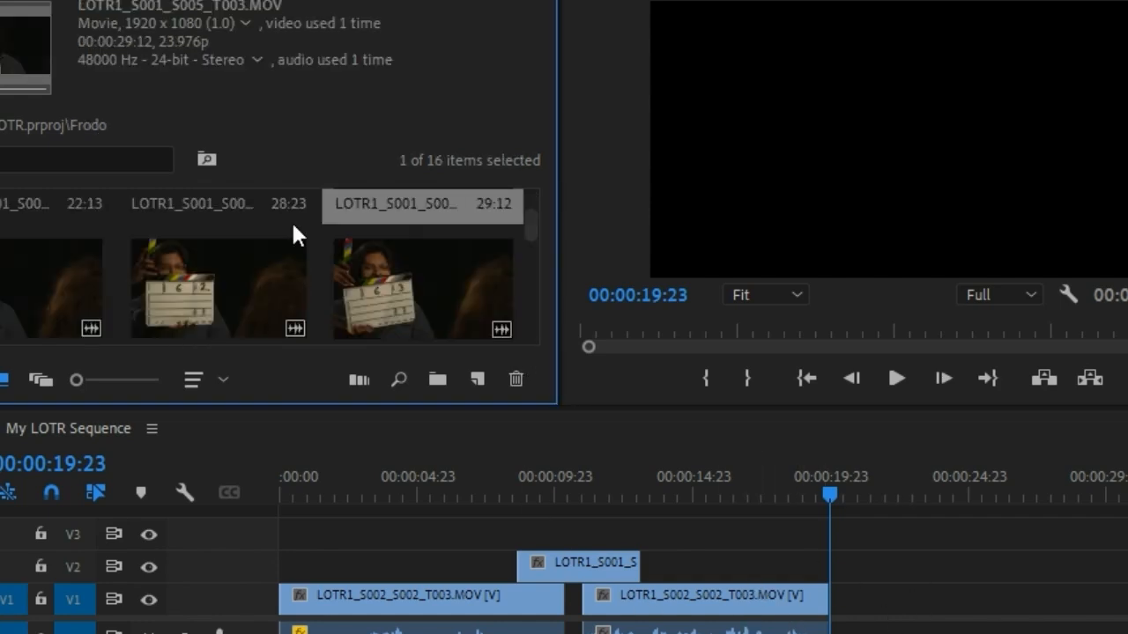
left_click_drag(528, 224, 533, 192)
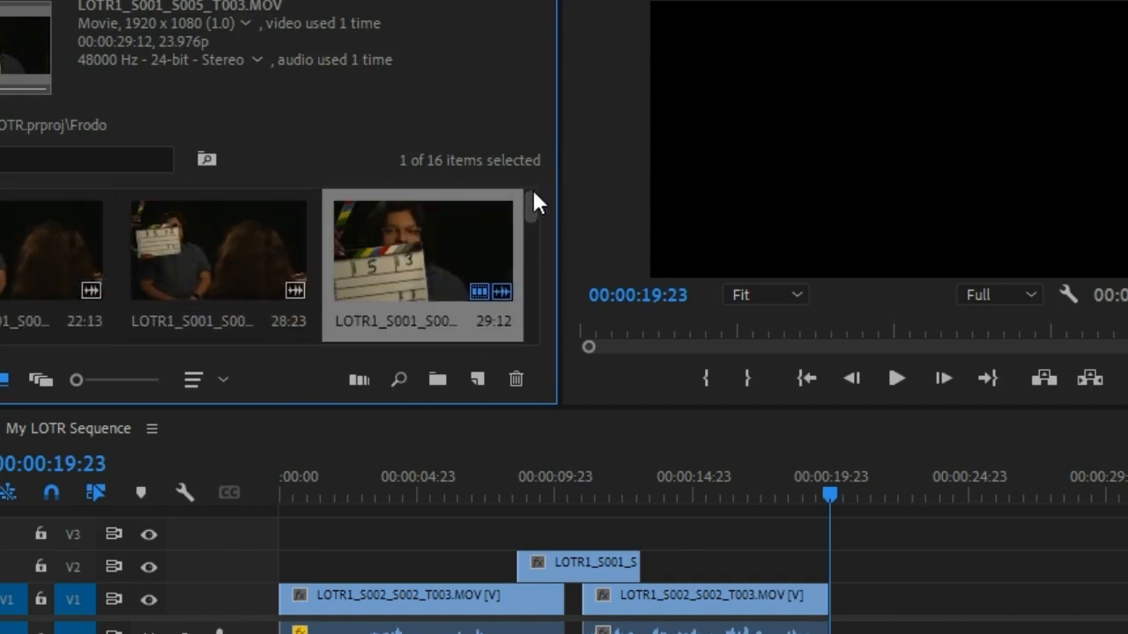
double_click(234, 264)
left_click_drag(594, 329, 834, 332)
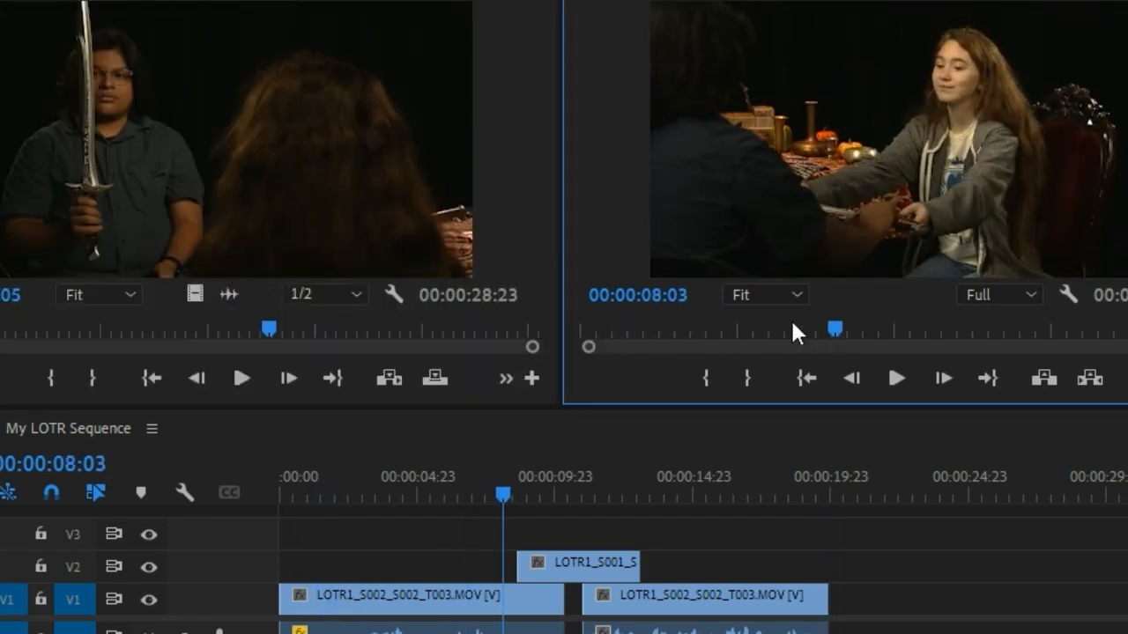
left_click(195, 205)
left_click_drag(88, 329, 379, 327)
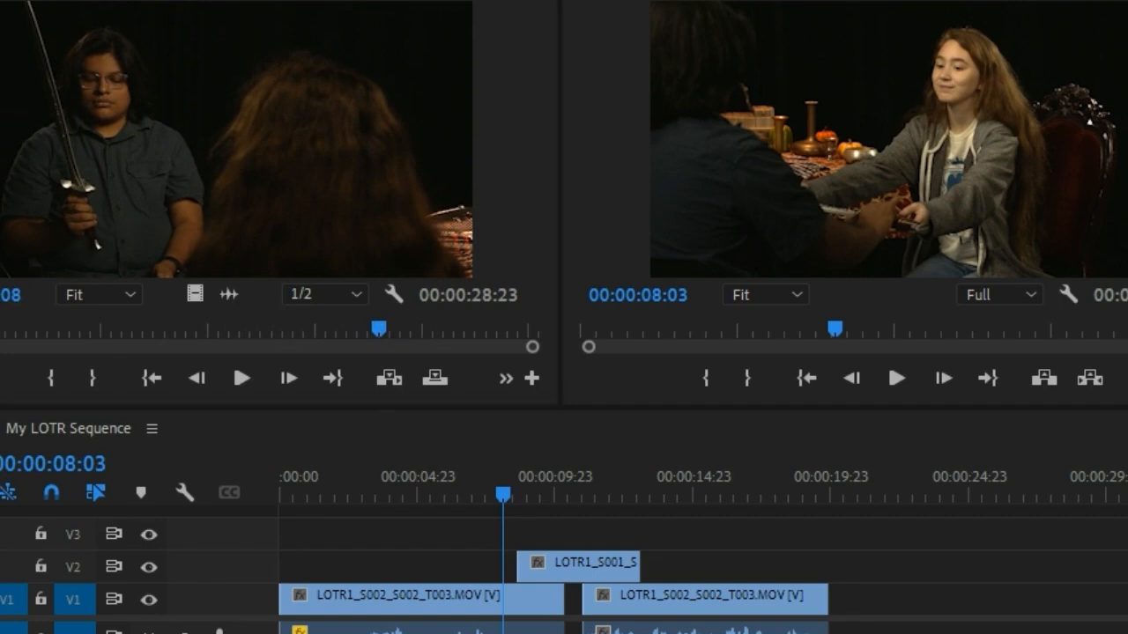
Step: Review the Frodo bin's takes in an enlarged view and mark a 4-second range in LOTR1_S001_S006_T001.MOV
key("shift+1")
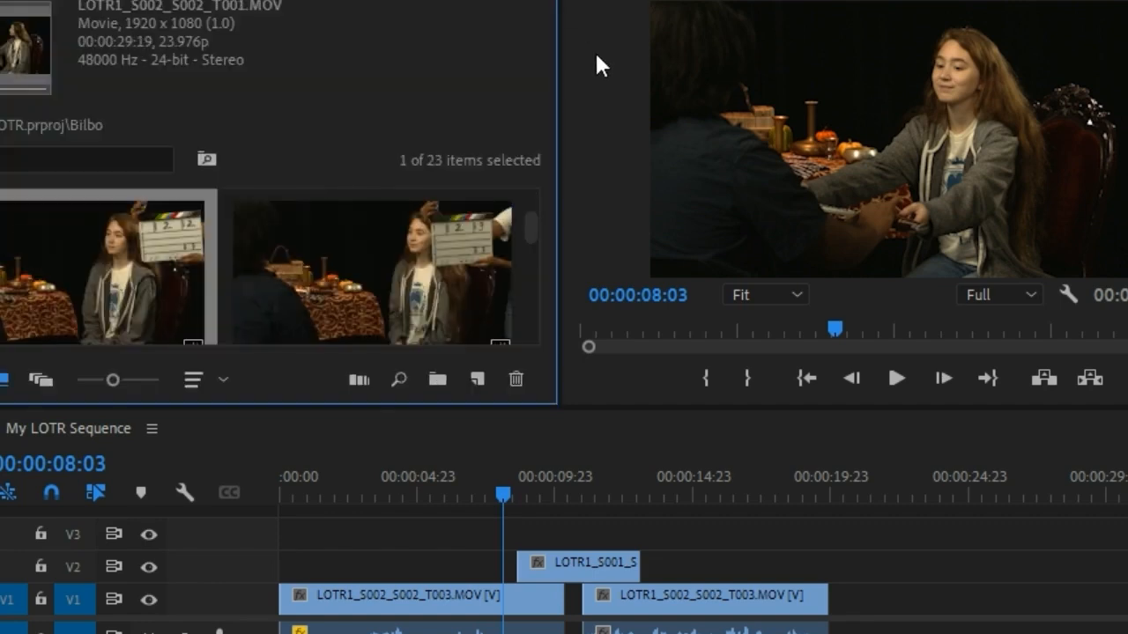
left_click_drag(531, 224, 529, 248)
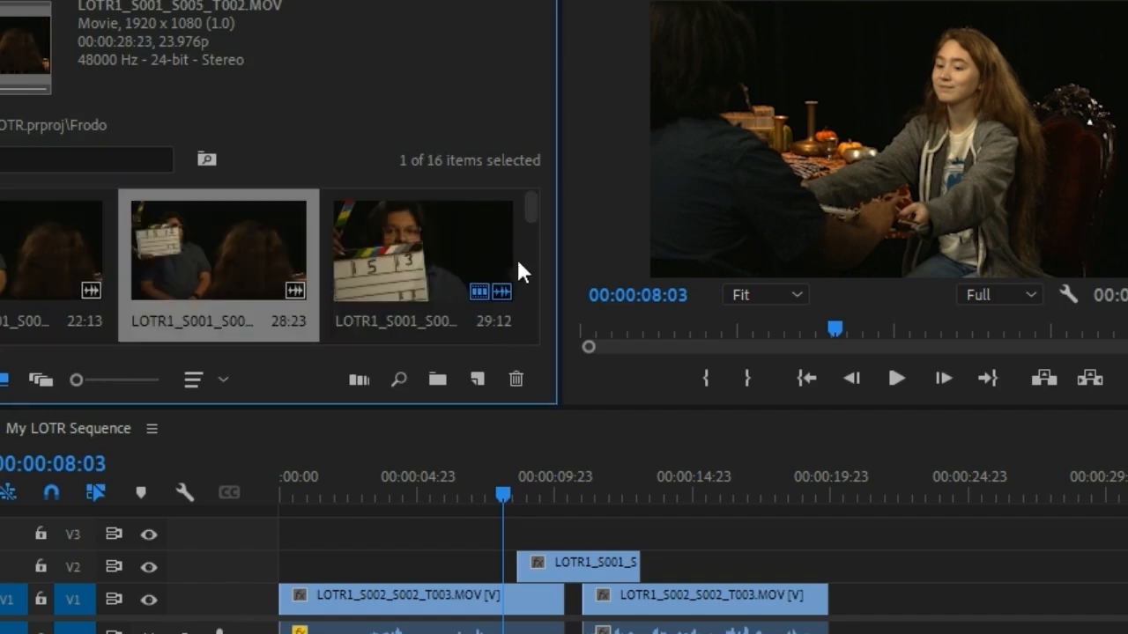
scroll(536, 203, "down", 1)
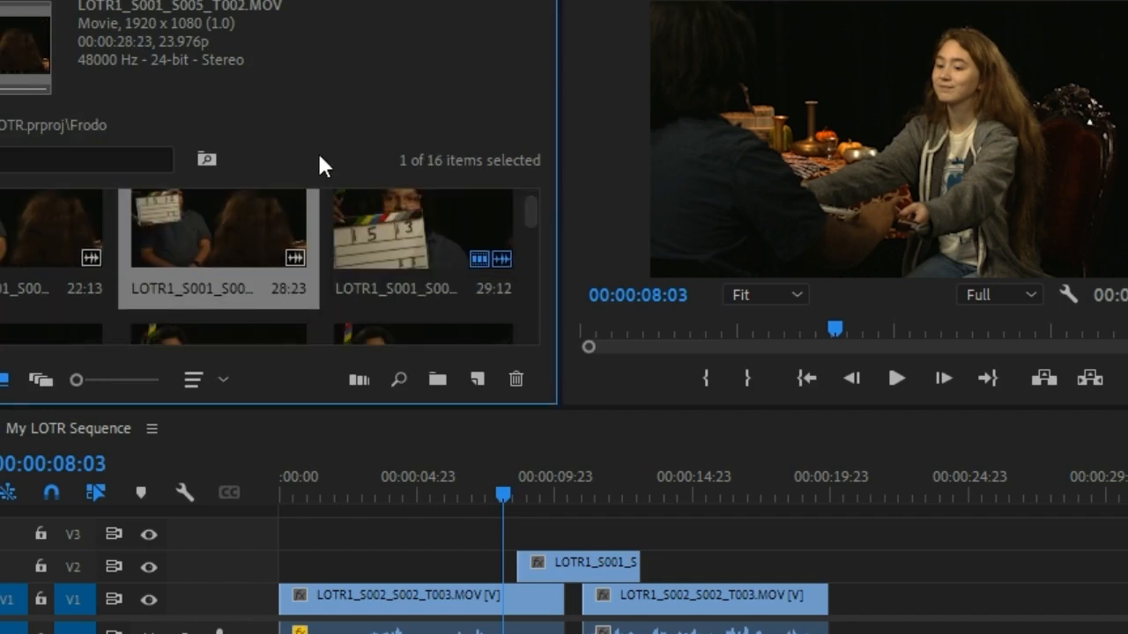
key("grave")
scroll(671, 314, "down", 2)
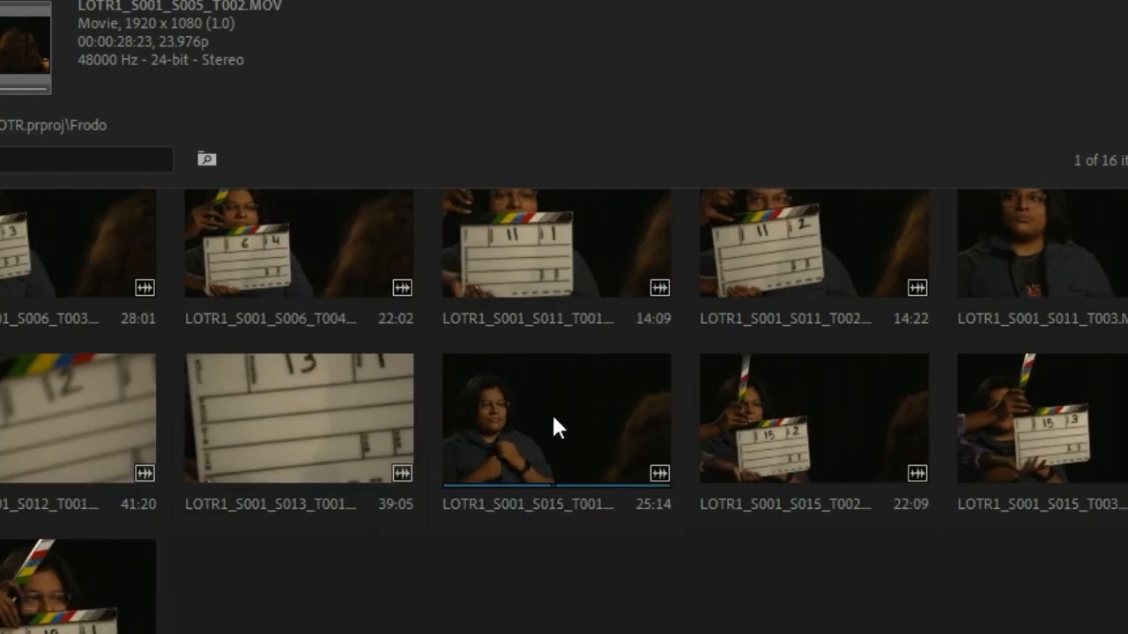
scroll(810, 264, "up", 2)
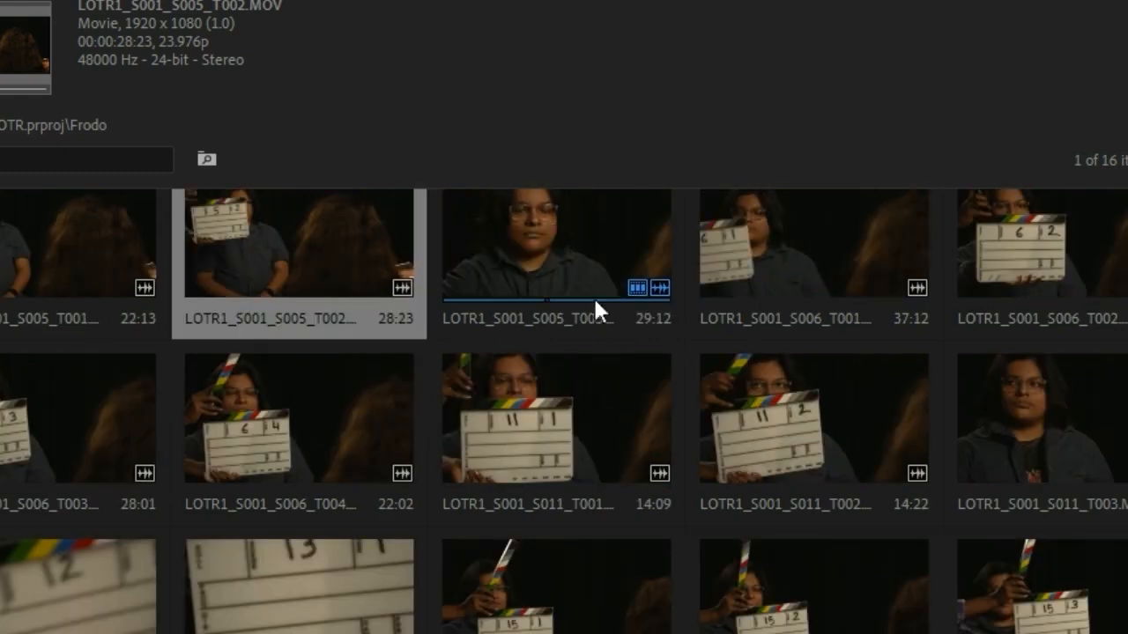
double_click(774, 256)
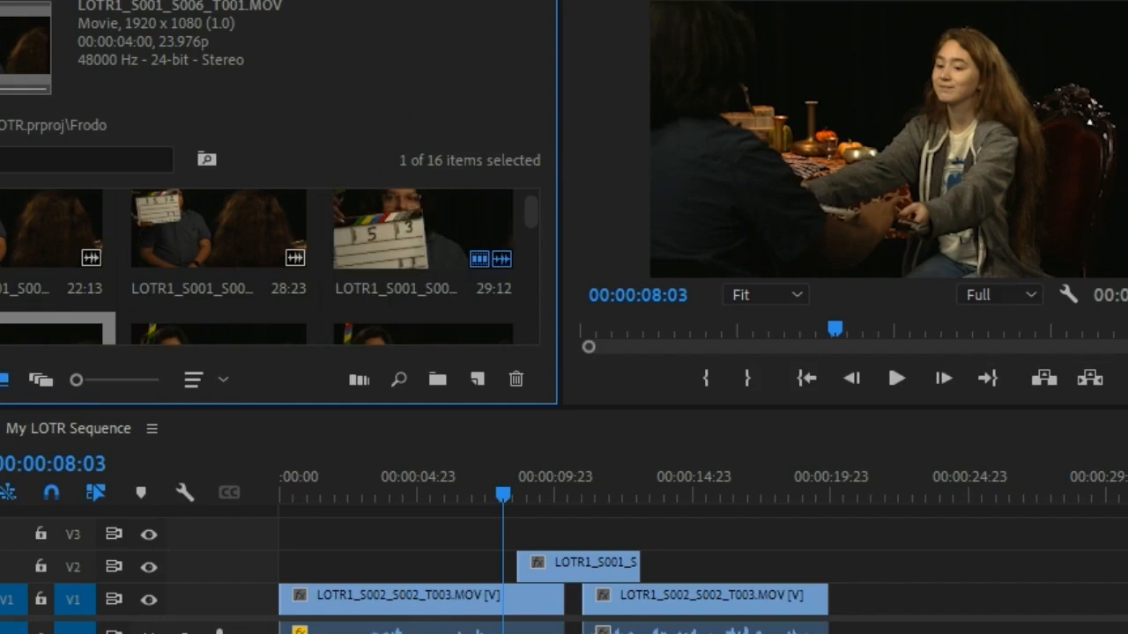
Step: Place the marked LOTR1_S001_S006_T001.MOV range on V1 at 00:00:19:23 and play across the new cut to 00:00:20:04
left_click(52, 2)
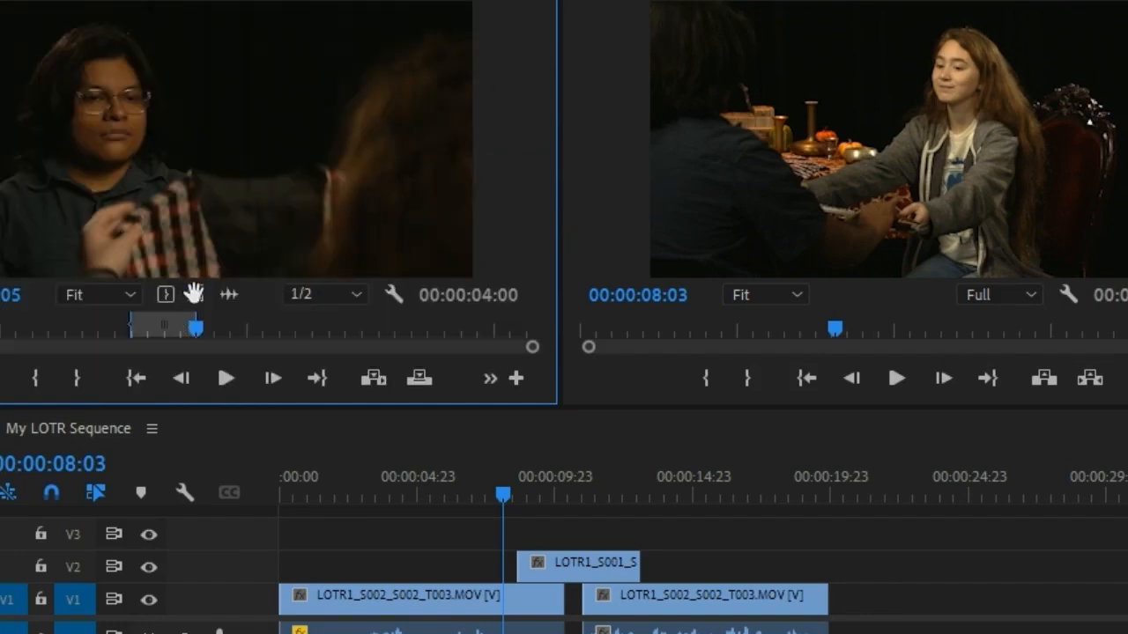
left_click_drag(224, 177, 832, 603)
left_click(794, 483)
key("space")
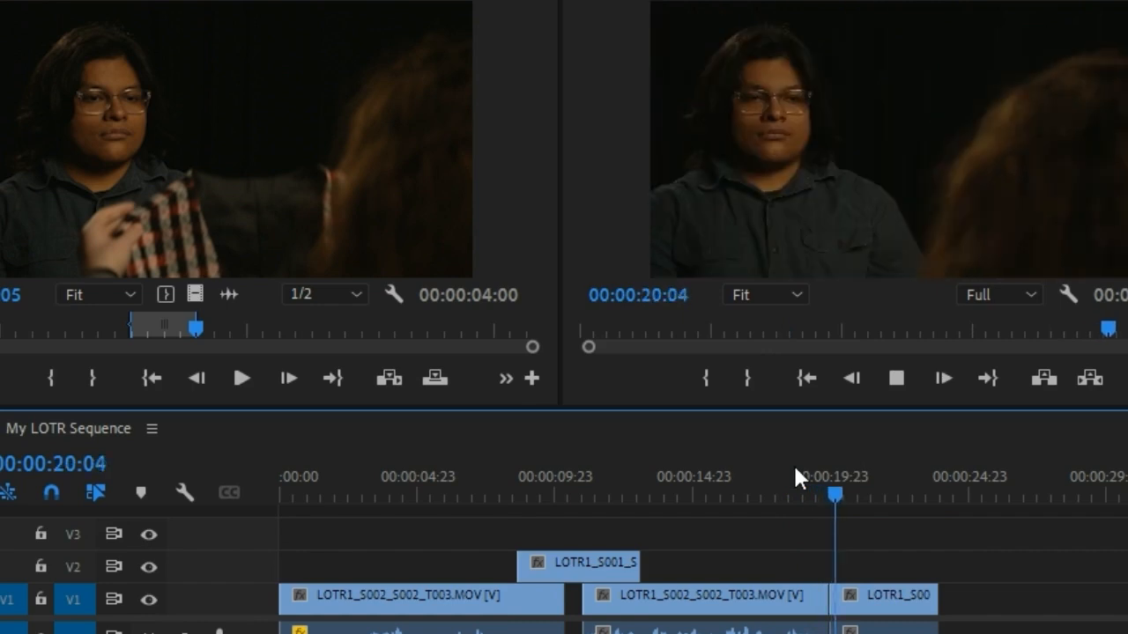
key("space")
Step: Scrub from 00:00:18:08 to 00:00:19:14 and delete the short Frodo clip at the end of V1
left_click(787, 493)
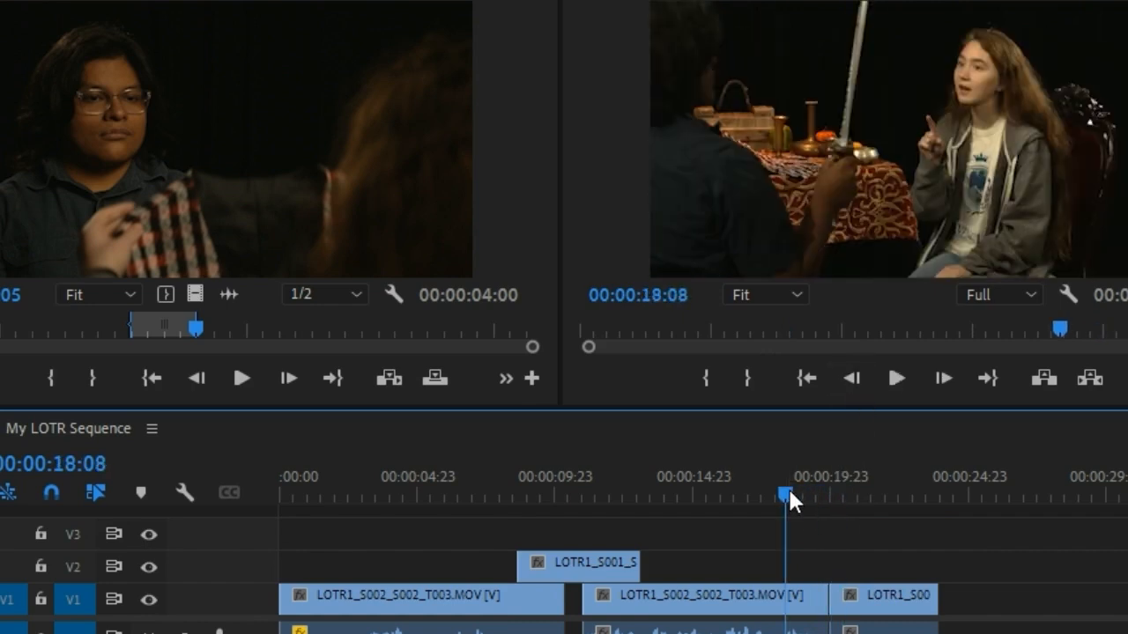
left_click_drag(785, 495, 819, 493)
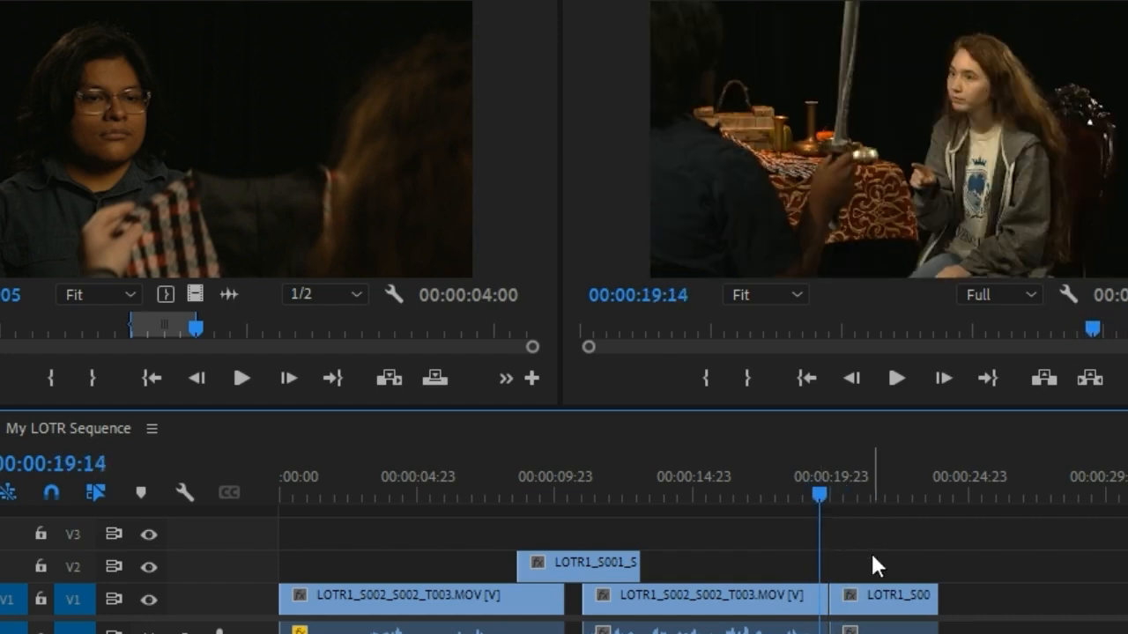
left_click(877, 599)
key("Delete")
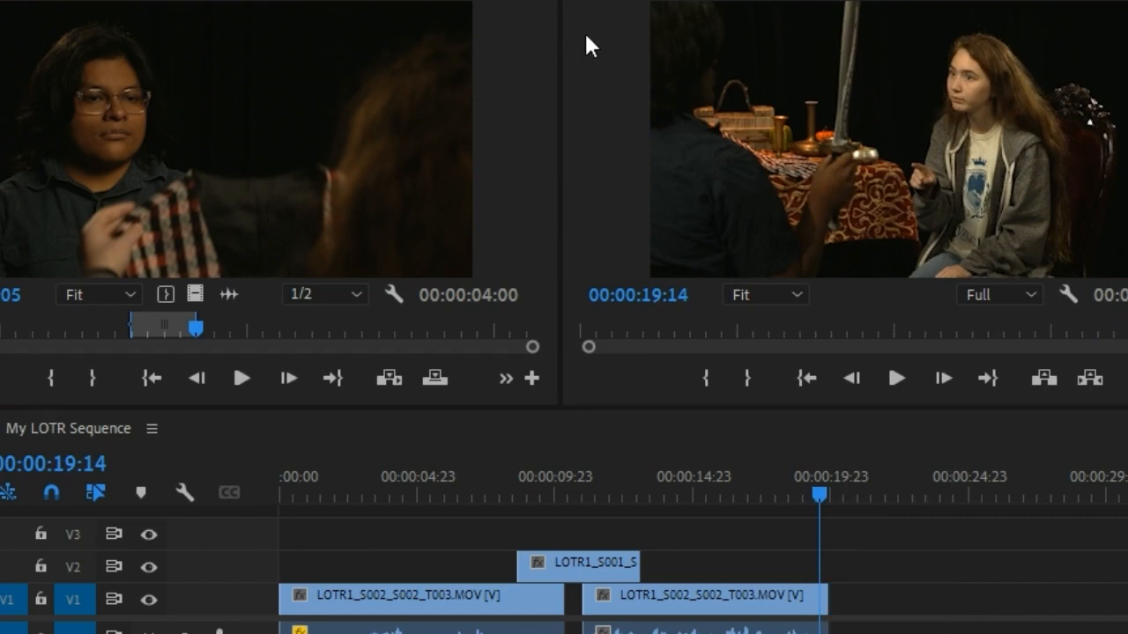
Step: Preview LOTR1_S001_S005_T003.MOV in the Source Monitor and look through the remaining Frodo takes for a suitable next shot
key("shift+1")
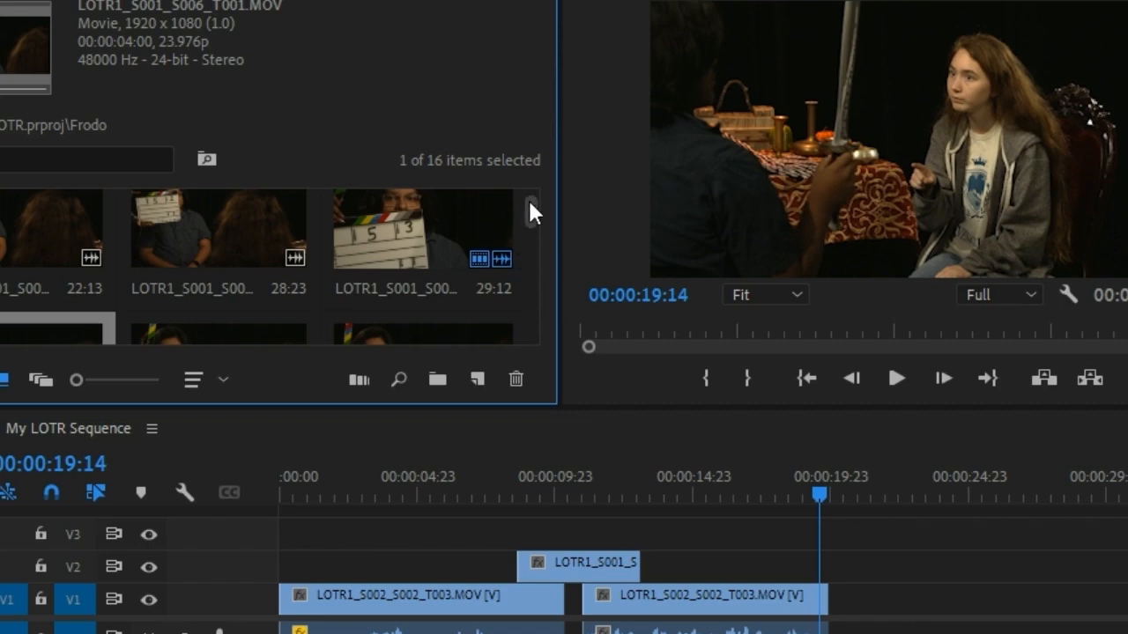
scroll(531, 211, "down", 1)
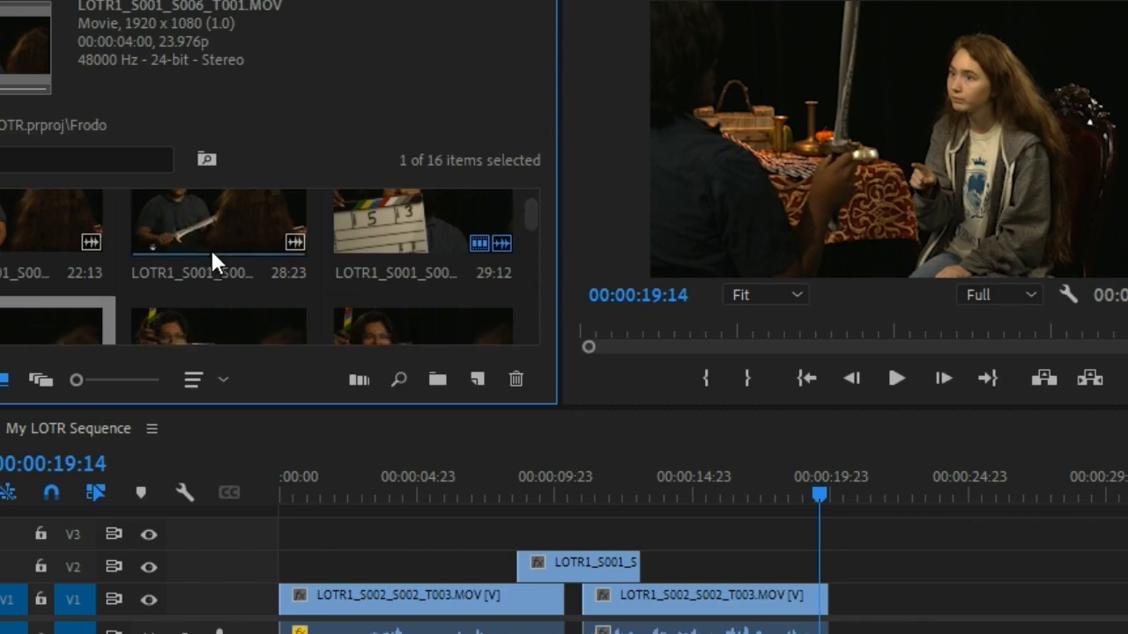
key("grave")
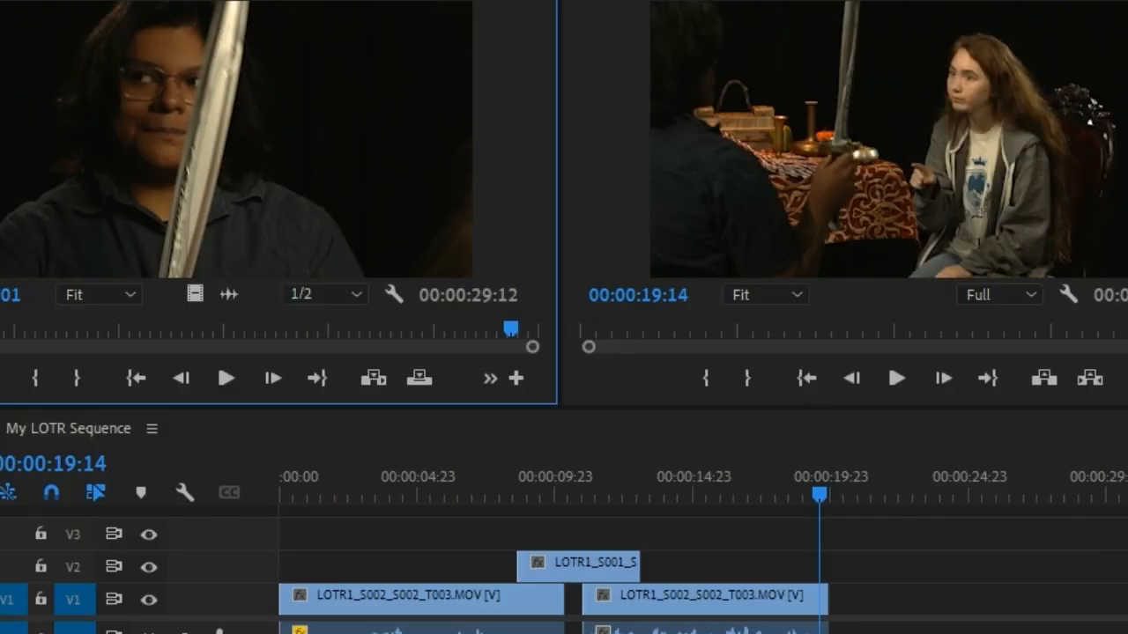
left_click(576, 26)
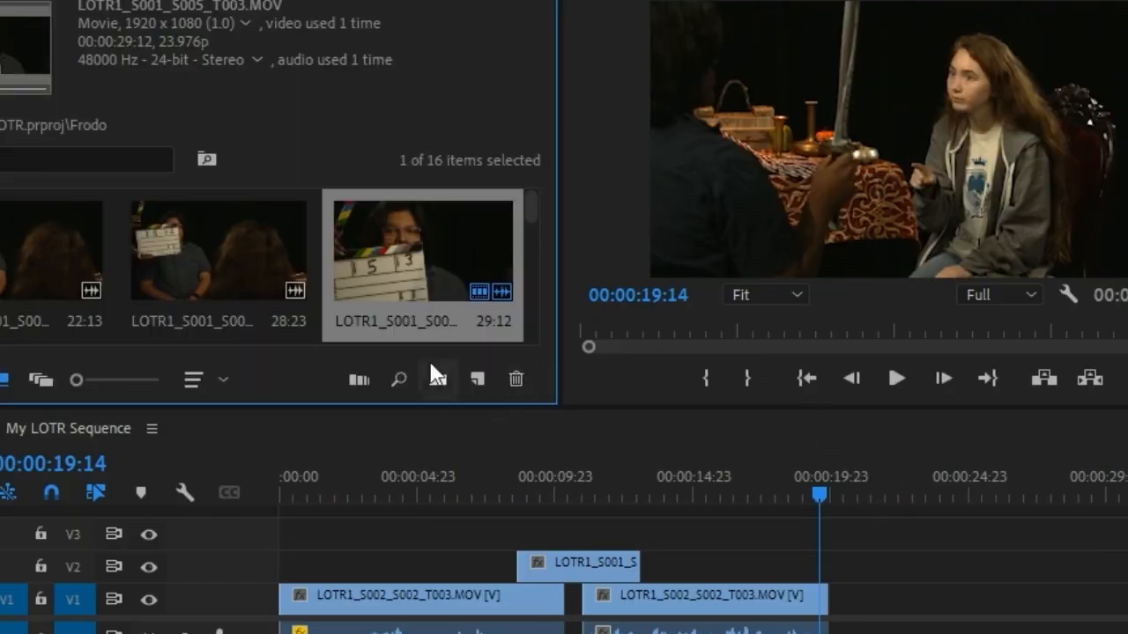
scroll(526, 199, "down", 2)
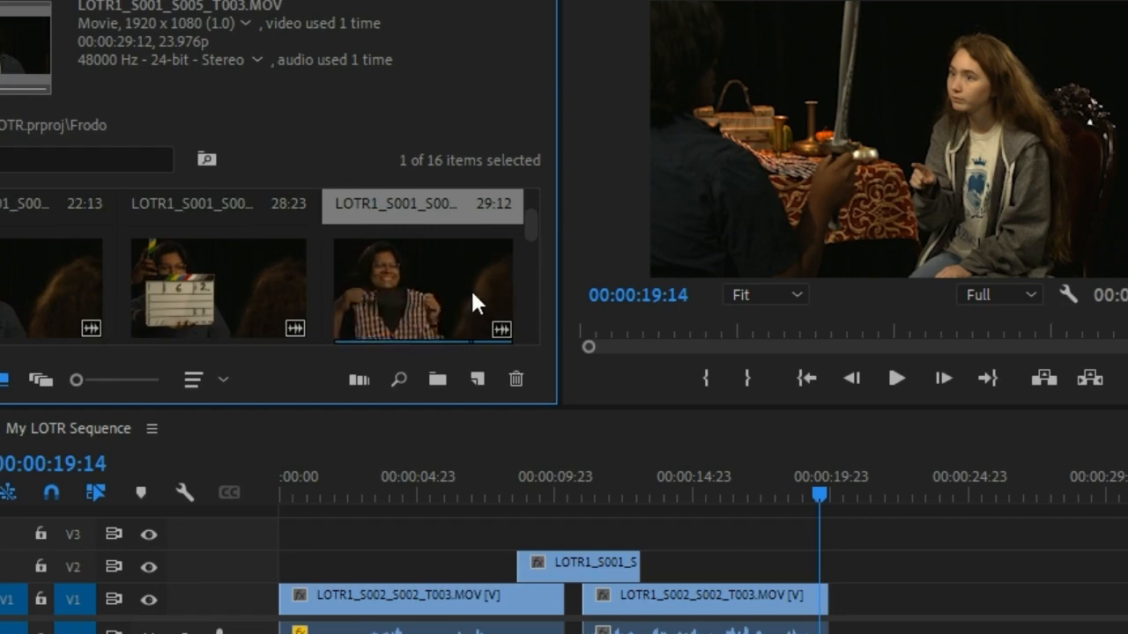
scroll(533, 244, "down", 2)
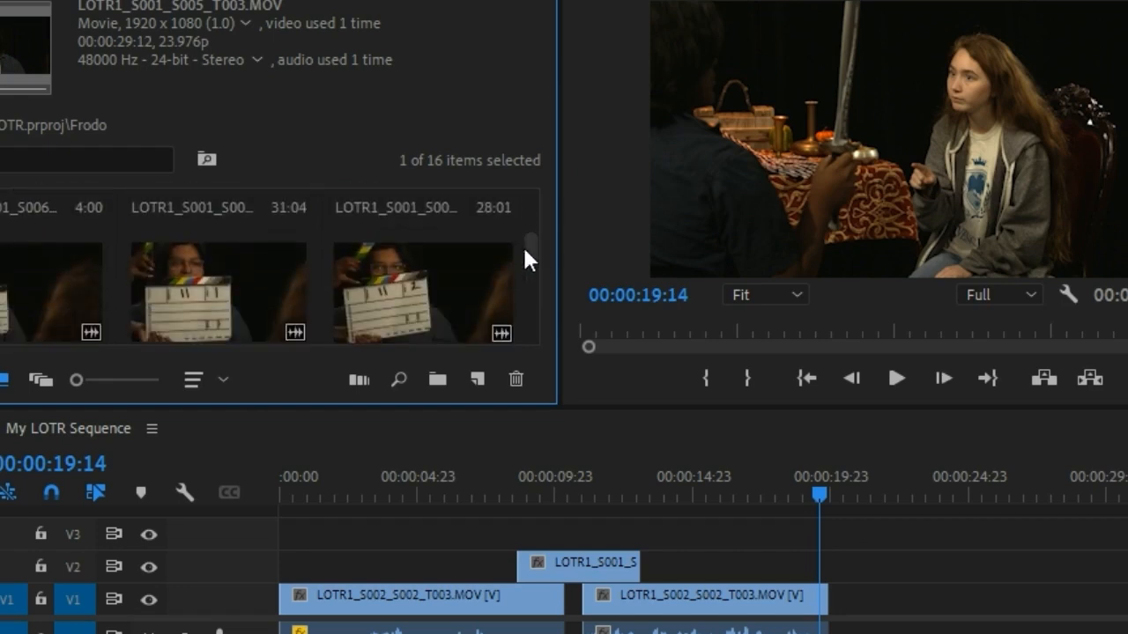
scroll(528, 231, "up", 2)
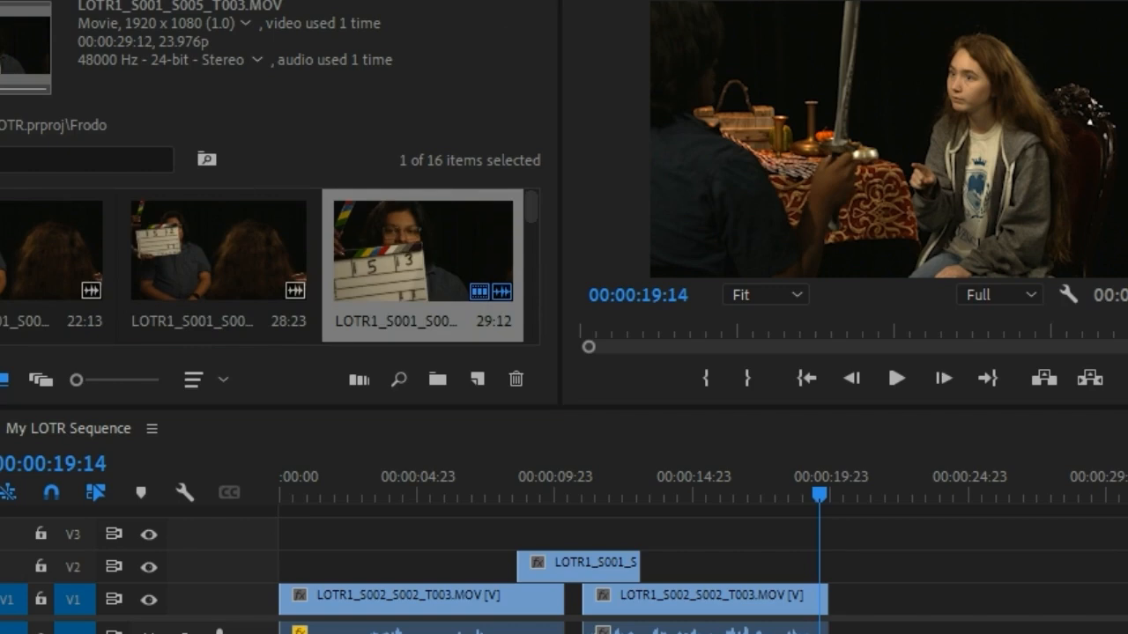
Step: Examine the Bilbo bin's takes in an enlarged view for a shot that continues the scene
left_click(605, 48)
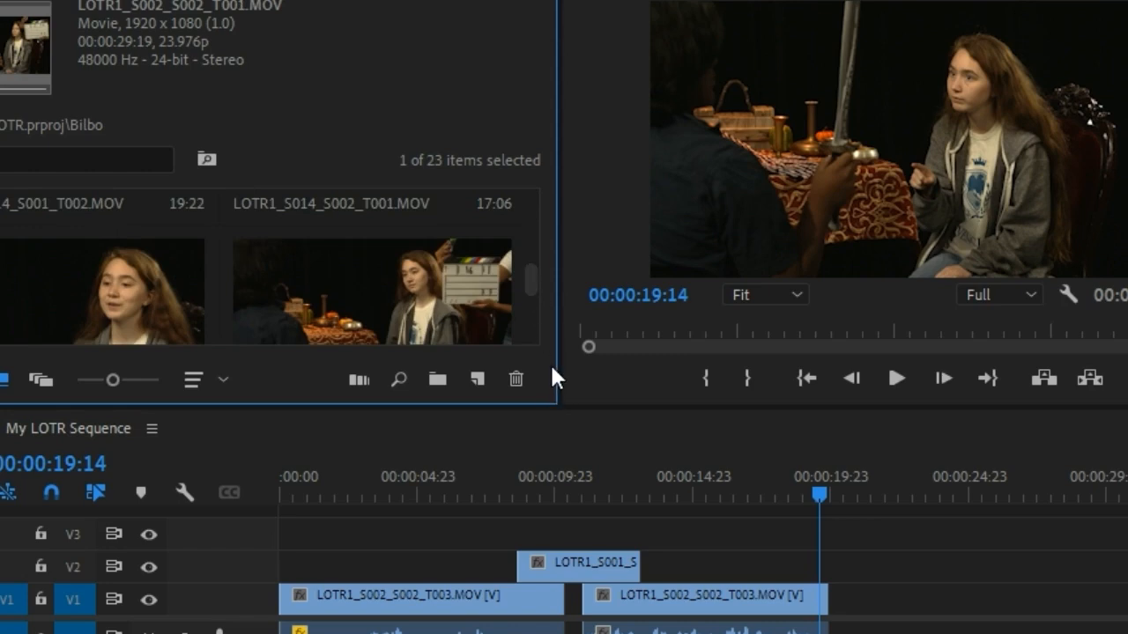
key("grave")
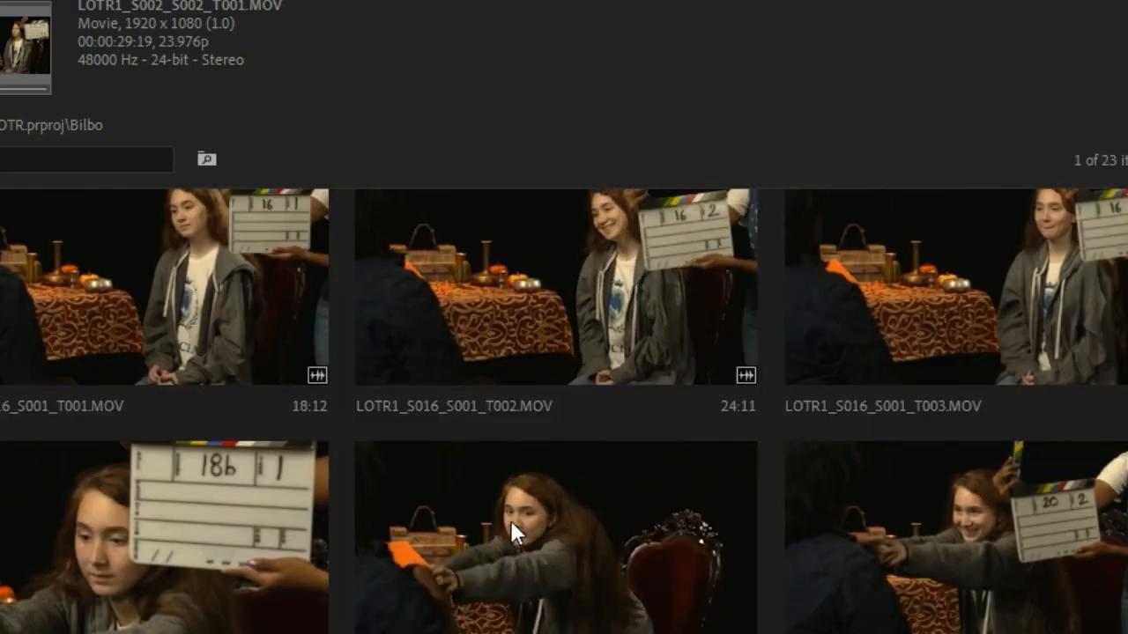
scroll(764, 426, "up", 1)
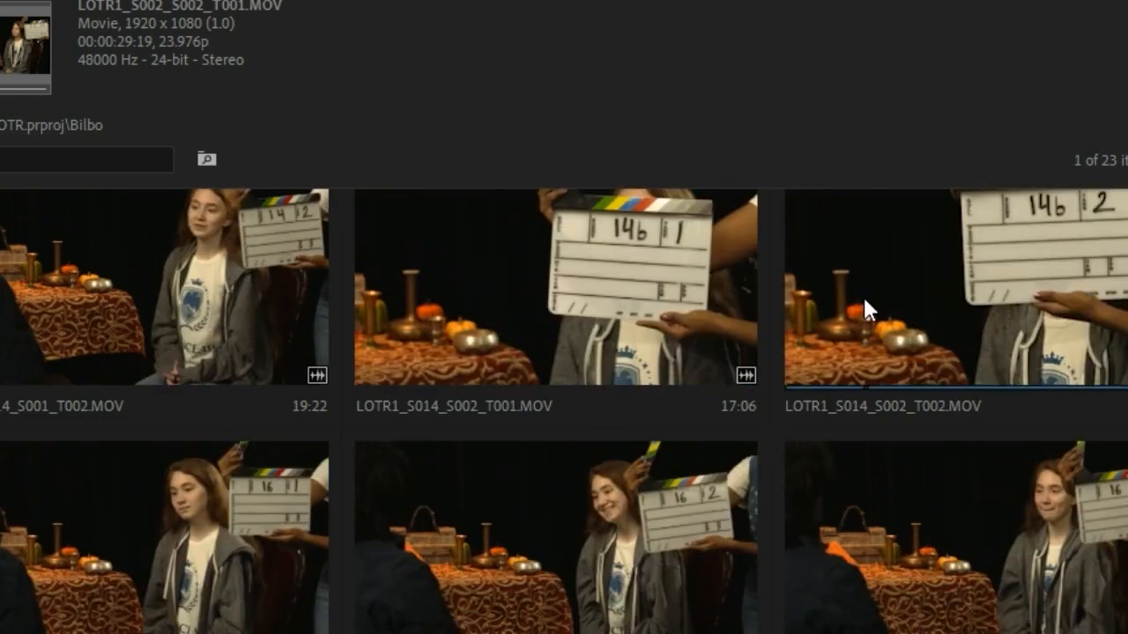
scroll(1040, 309, "up", 1)
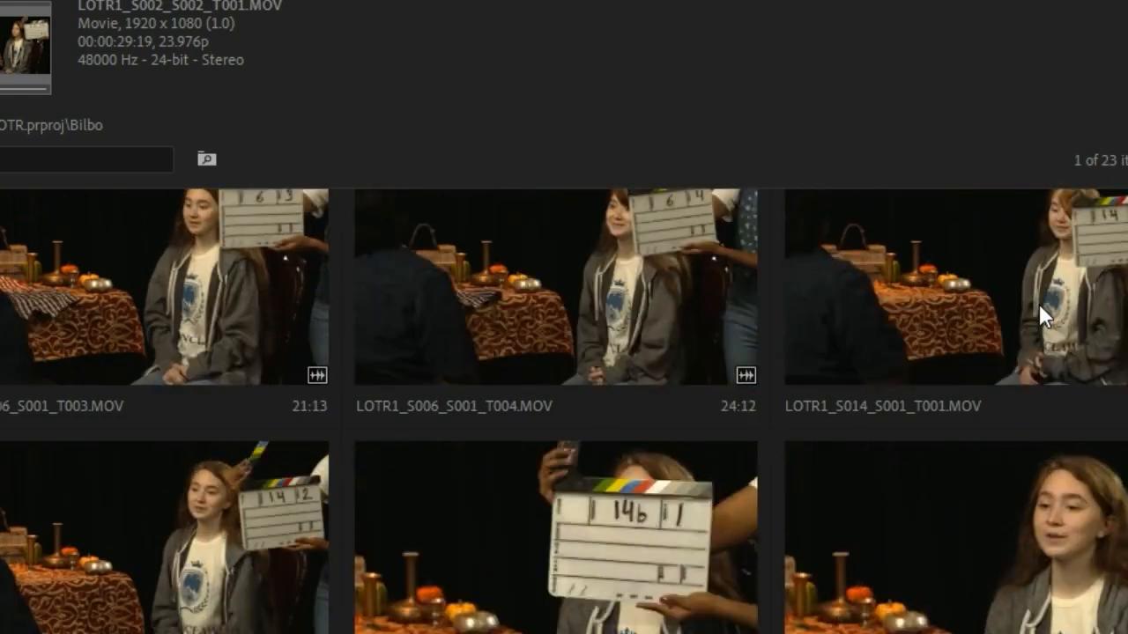
scroll(1039, 307, "up", 1)
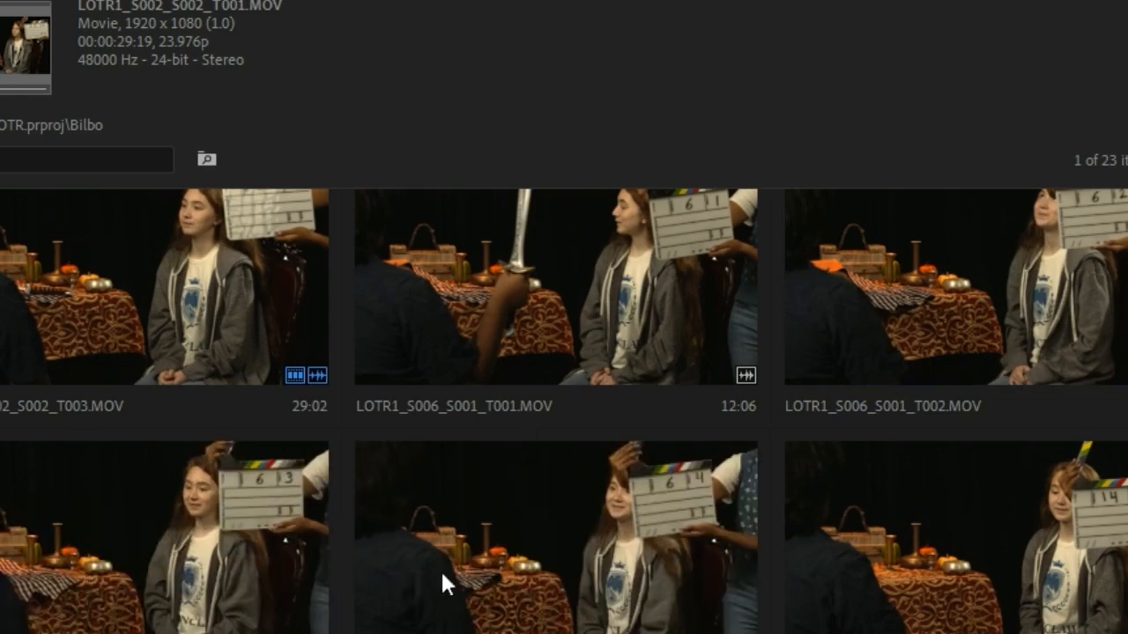
scroll(581, 528, "up", 1)
scroll(871, 593, "down", 1)
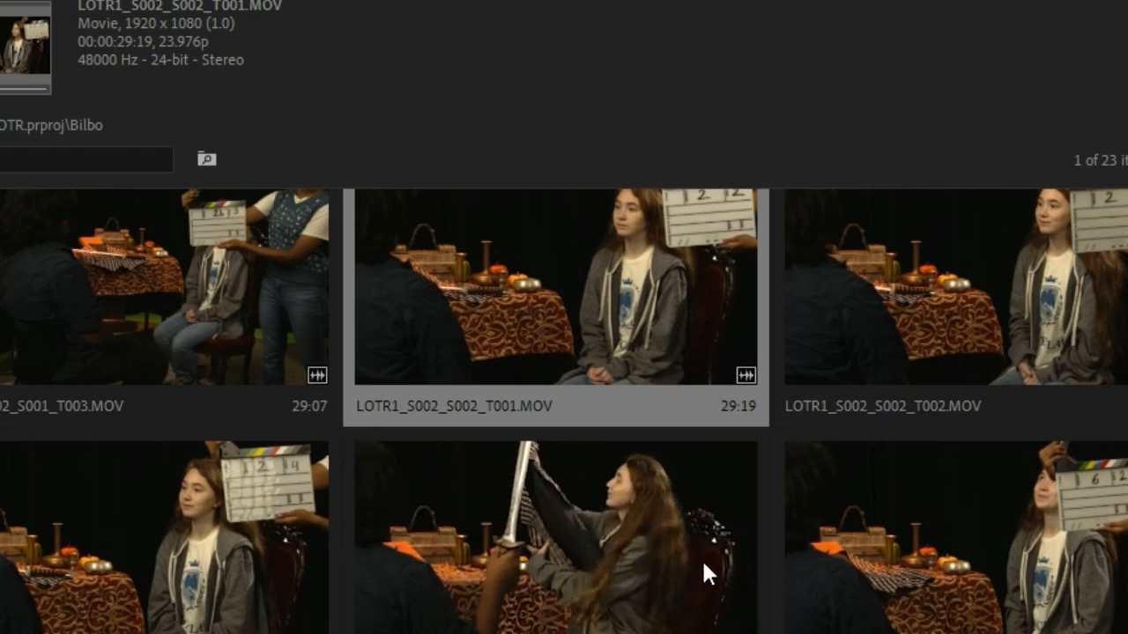
Step: Restore the normal layout and load LOTR1_S006_S001_T001.MOV from the Bilbo bin in the Source Monitor
left_click(593, 554)
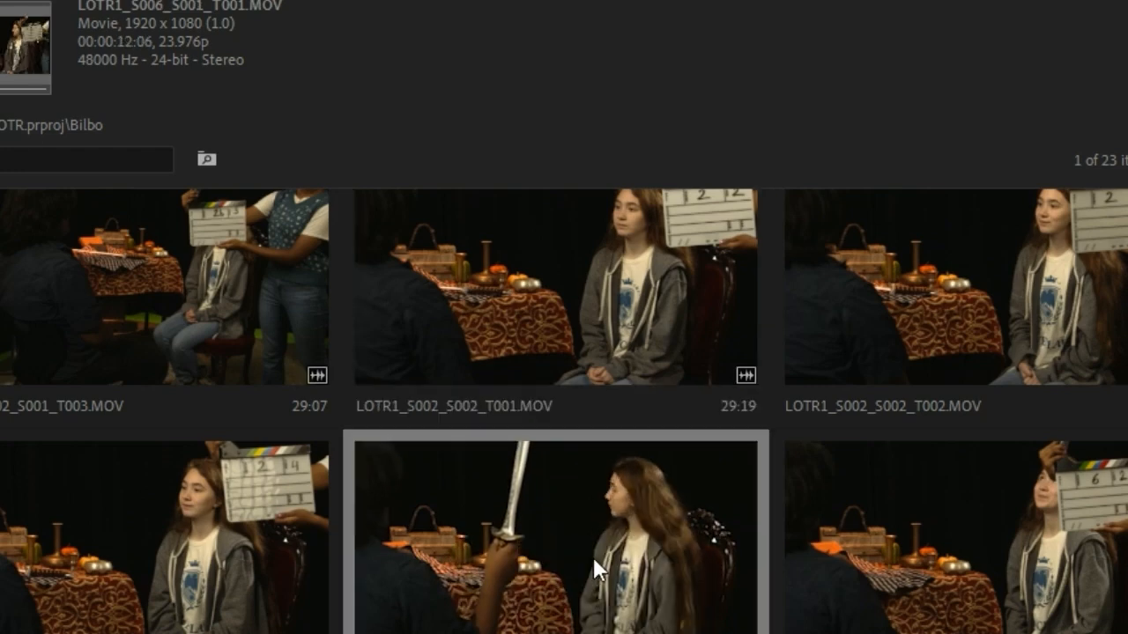
key("grave")
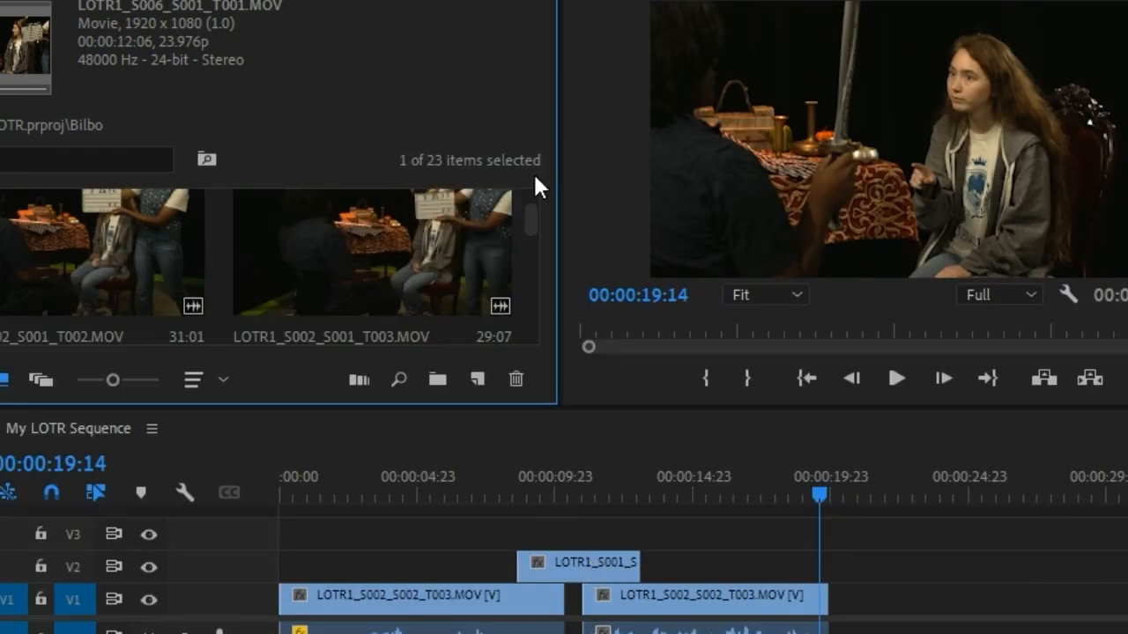
scroll(529, 231, "down", 3)
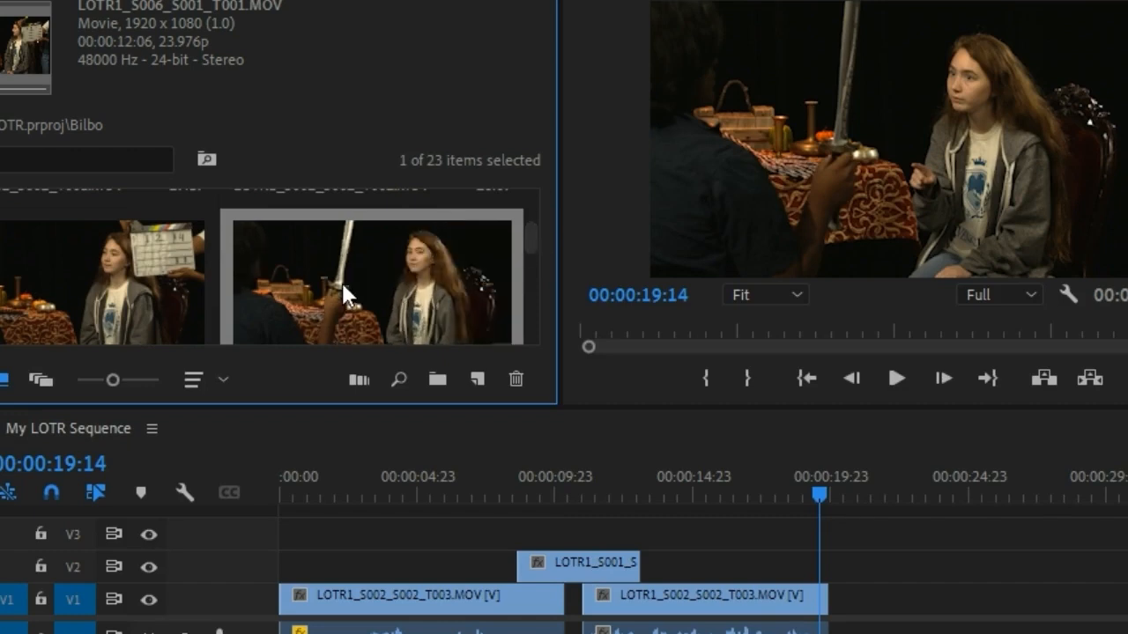
double_click(342, 280)
Step: Play the end of the second V1 clip, stopping at 00:00:19:10, and select the V2 clip
left_click(787, 483)
key("space")
key("space")
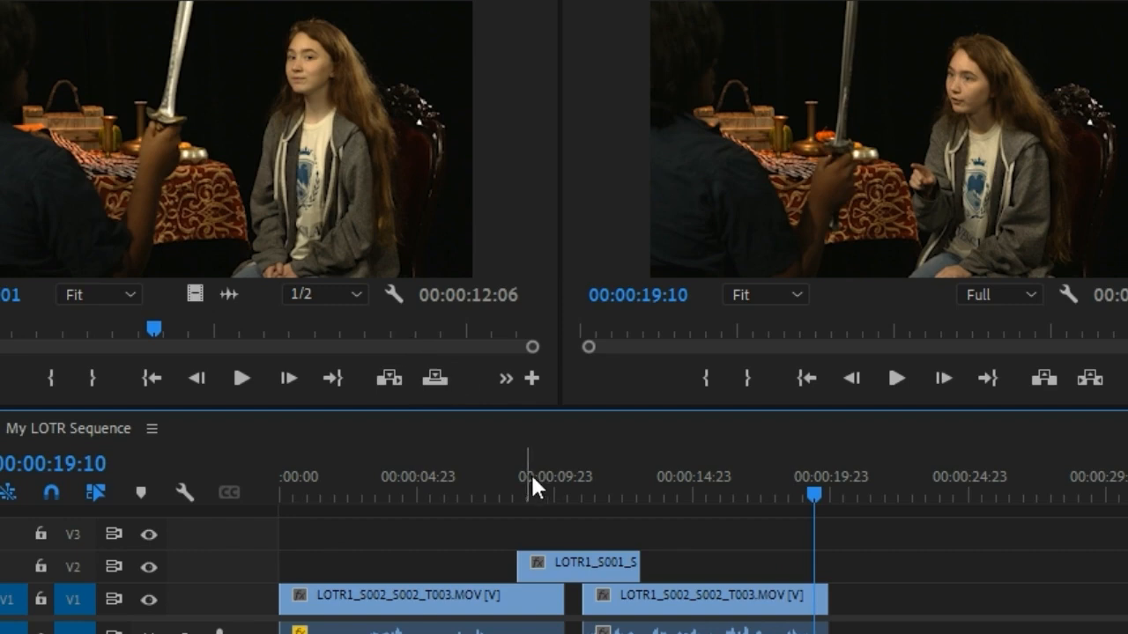
left_click(583, 574)
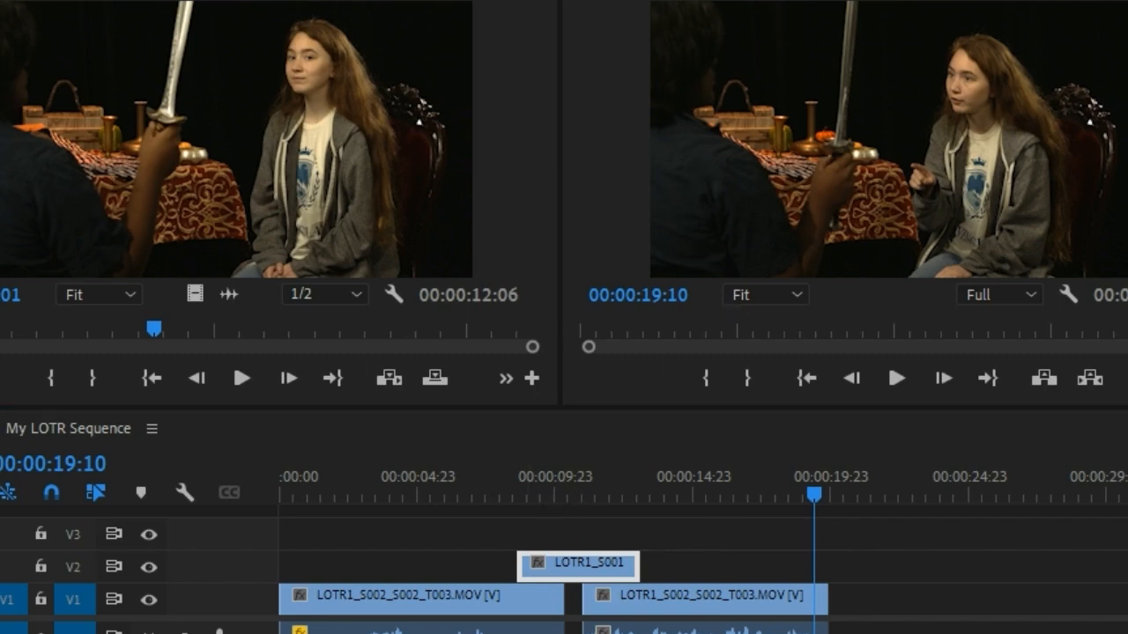
Step: Load LOTR1_S001_S005_T003.MOV from the Frodo bin in the Source Monitor and mark a 00:00:02:15 range where Frodo holds up the sword
key("shift+1")
key("shift+1")
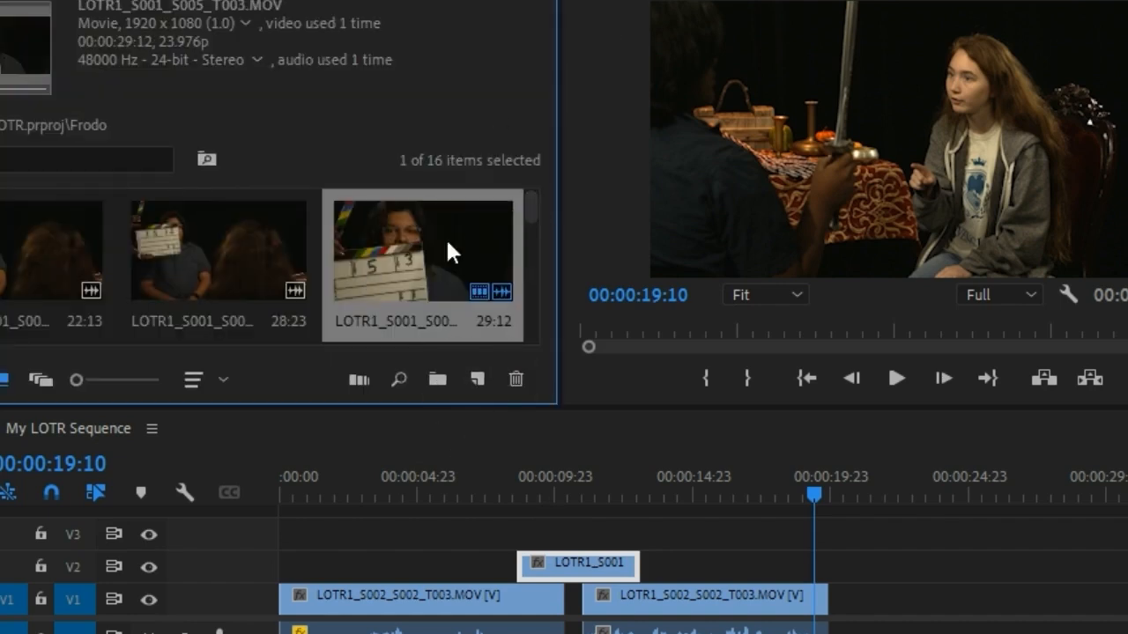
double_click(416, 275)
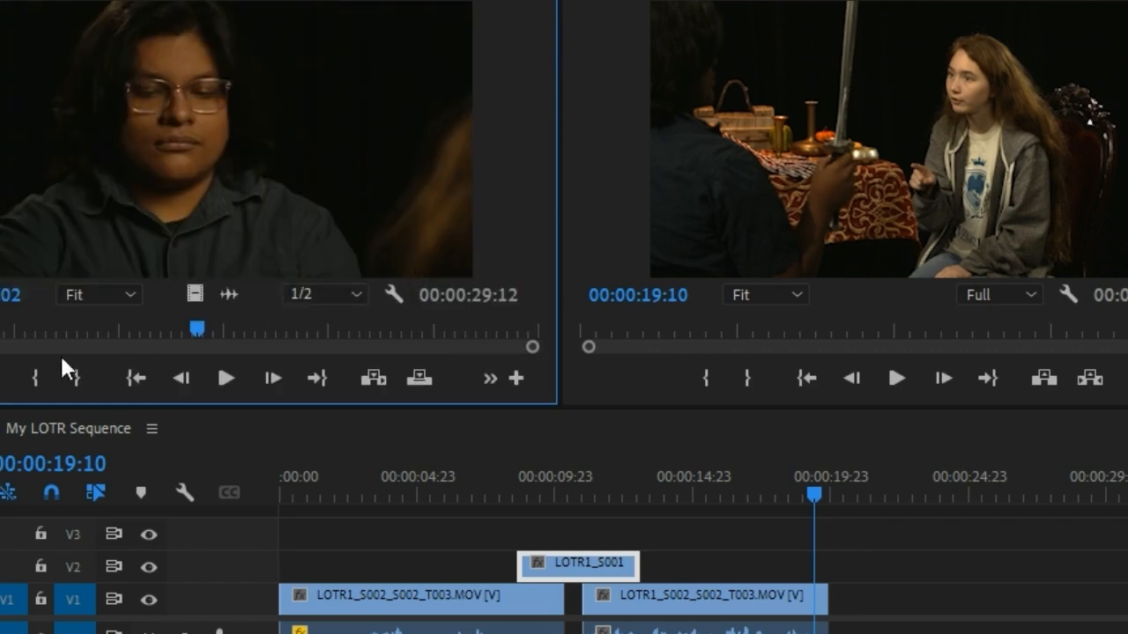
left_click_drag(124, 337, 299, 334)
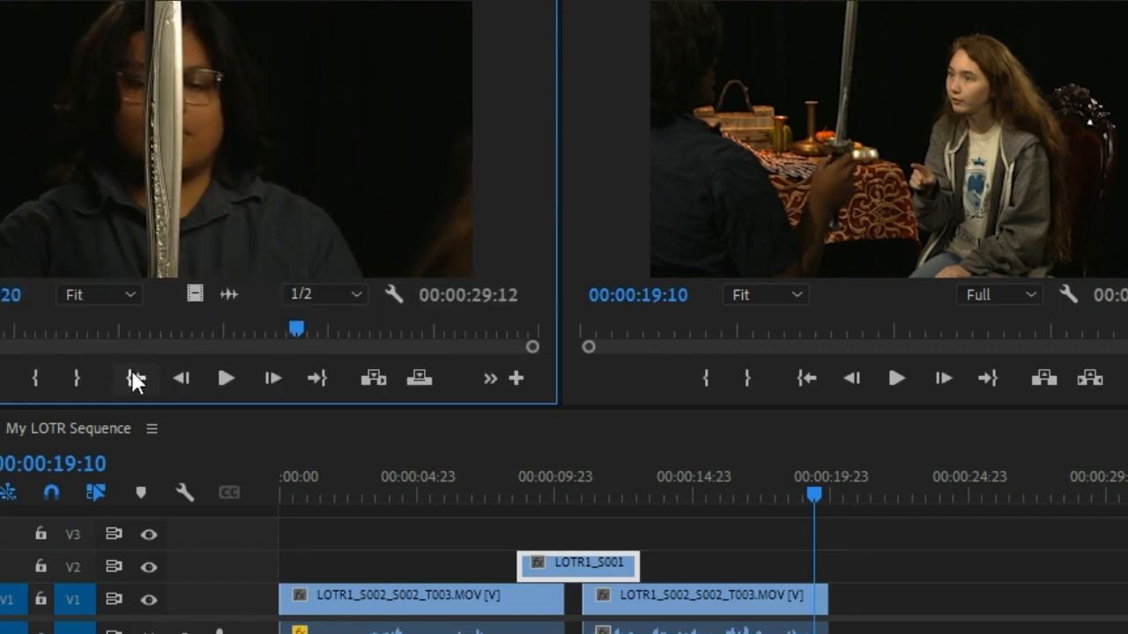
left_click(41, 370)
key("space")
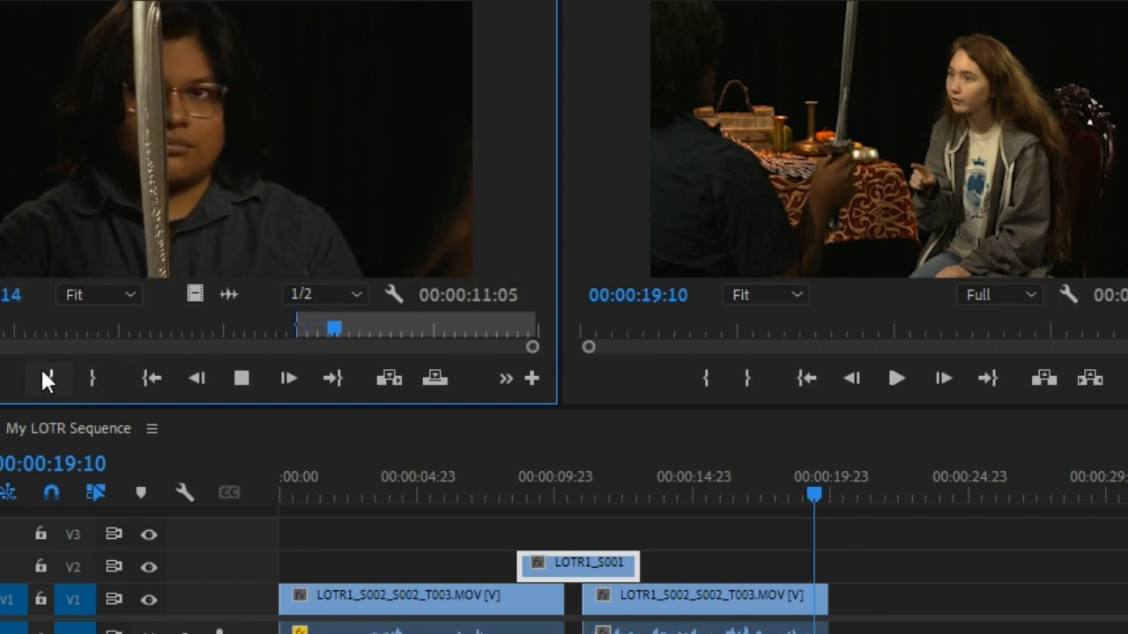
key("space")
left_click(91, 378)
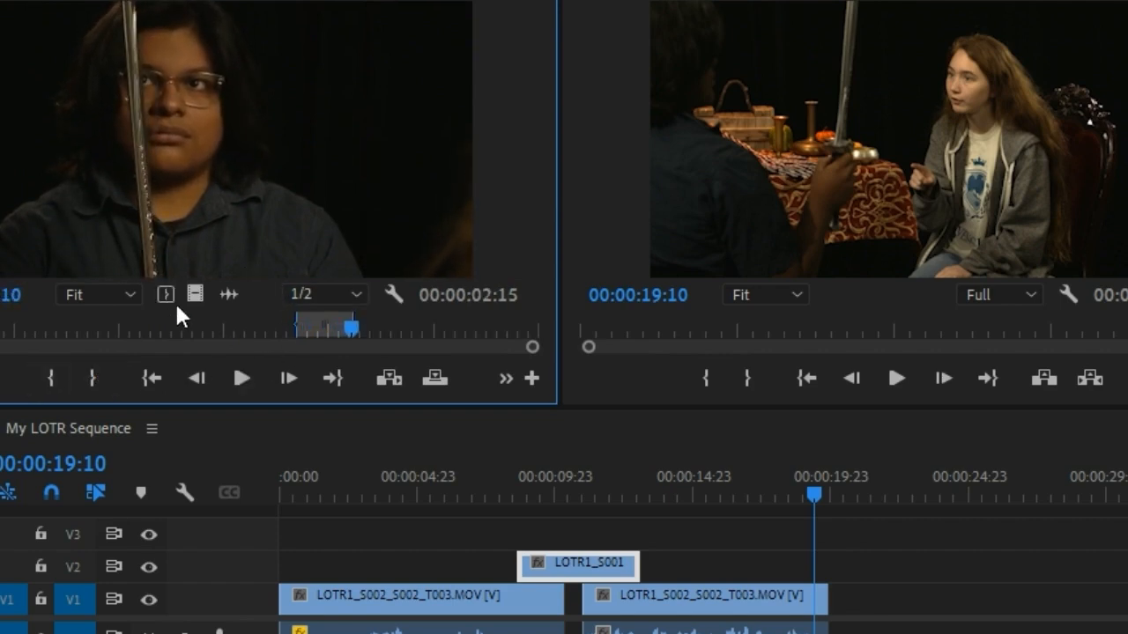
Step: Place only the video of the marked range on V2 over the end of the second V1 clip and play the cut
left_click_drag(194, 294, 785, 564)
left_click(783, 485)
key("space")
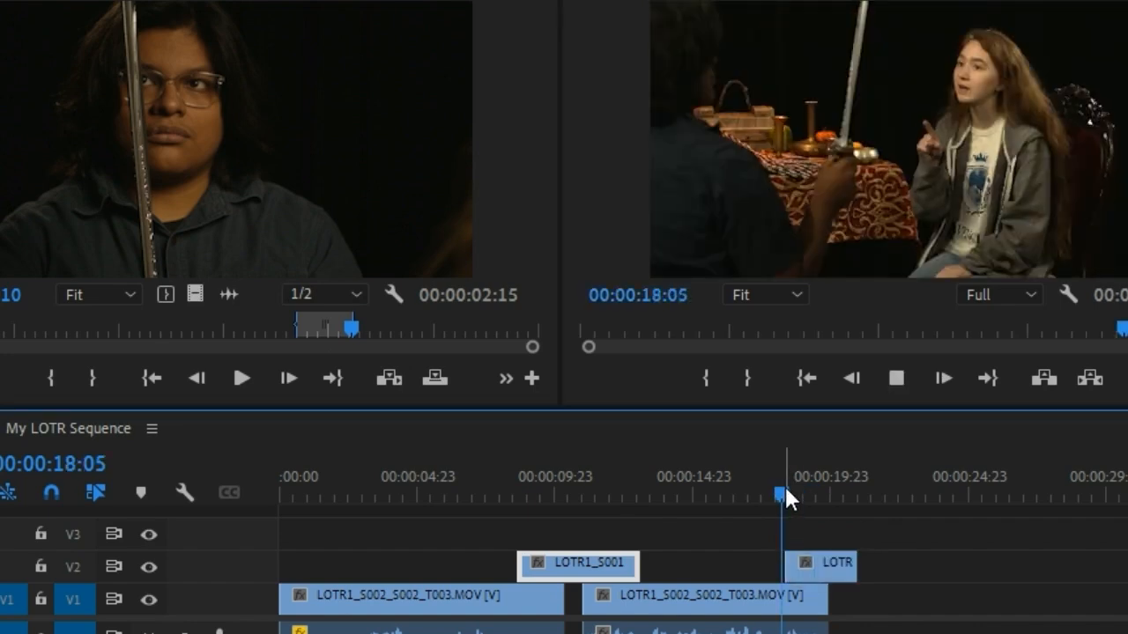
key("space")
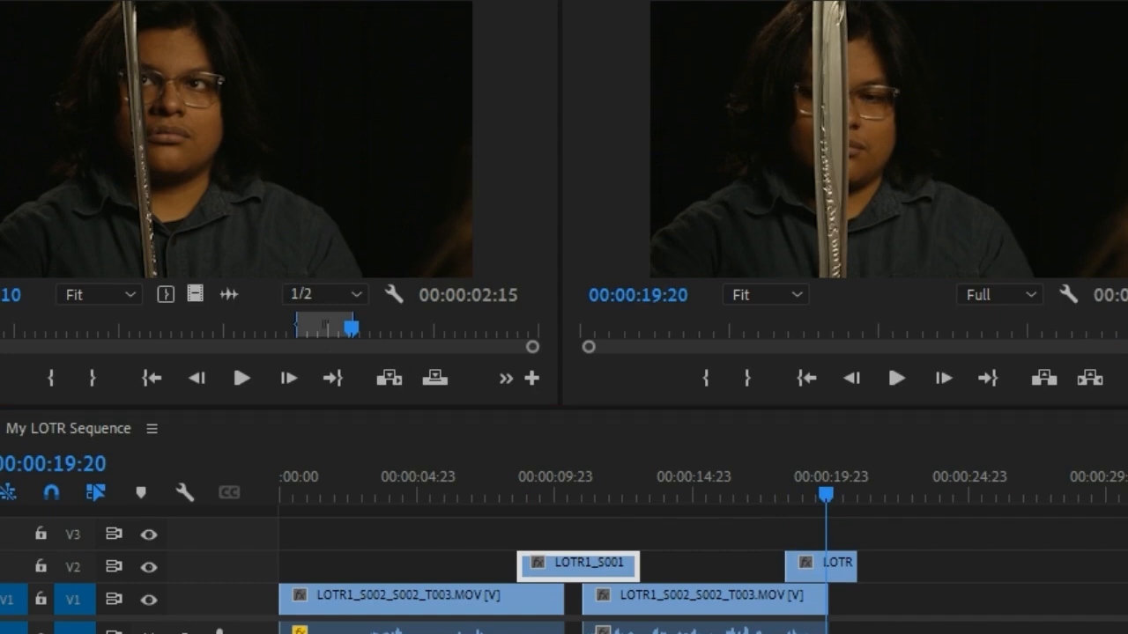
Step: Load LOTR1_S006_S001_T001.MOV from the Bilbo bin, mark an In point before Bilbo reaches for the vest, and preview the shot
key("shift+1")
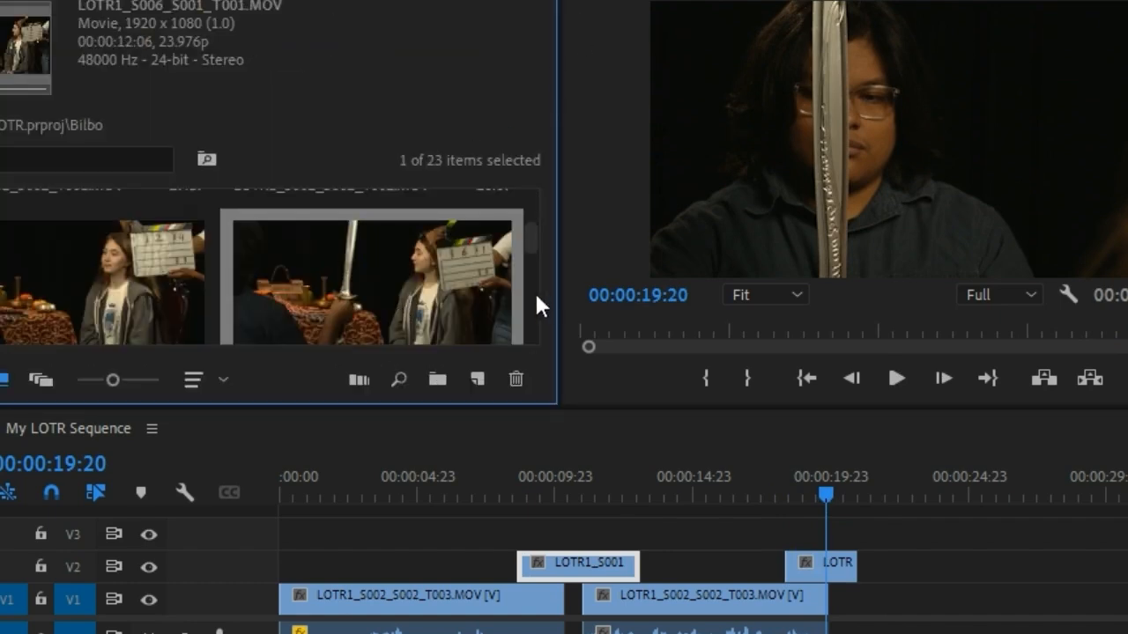
double_click(315, 303)
left_click_drag(64, 326, 311, 335)
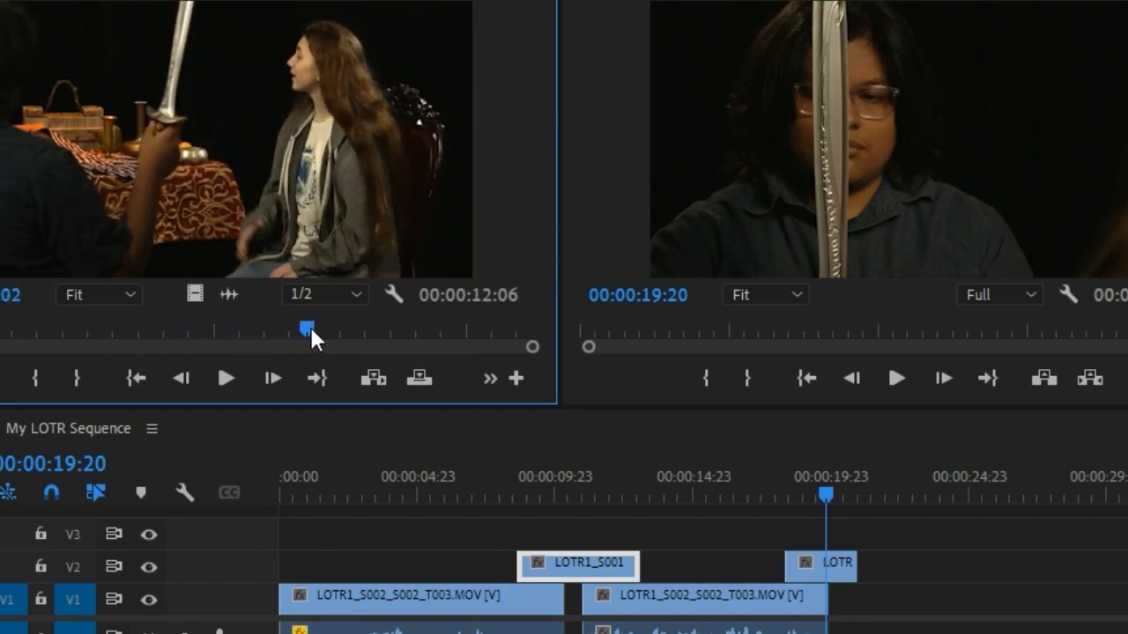
left_click(49, 370)
key("space")
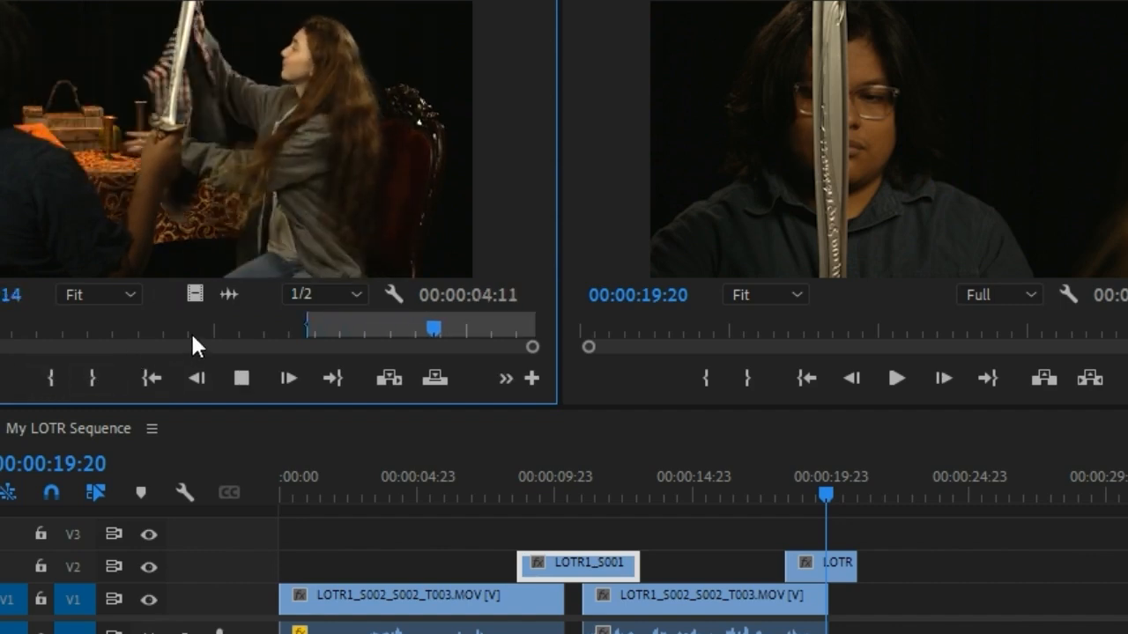
key("space")
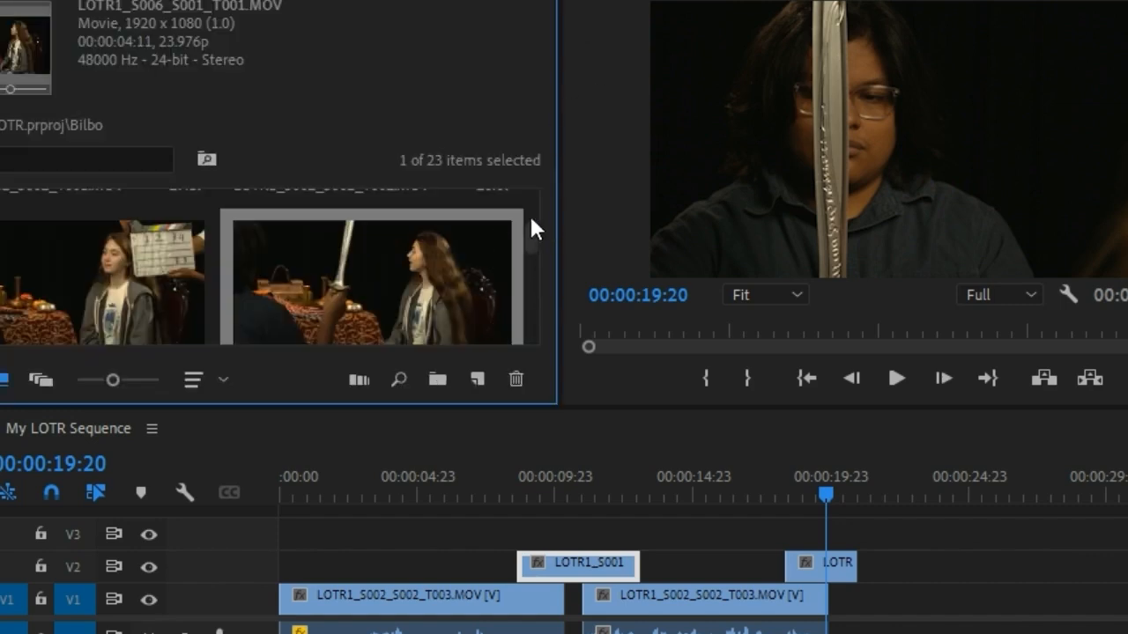
Step: Load LOTR1_S006_S001_T002.MOV from the Bilbo bin and mark a 00:00:07:03 range of Bilbo presenting the checked vest
mouse_move(532, 233)
left_mouse_down()
mouse_move(532, 244)
mouse_move(539, 232)
left_mouse_up()
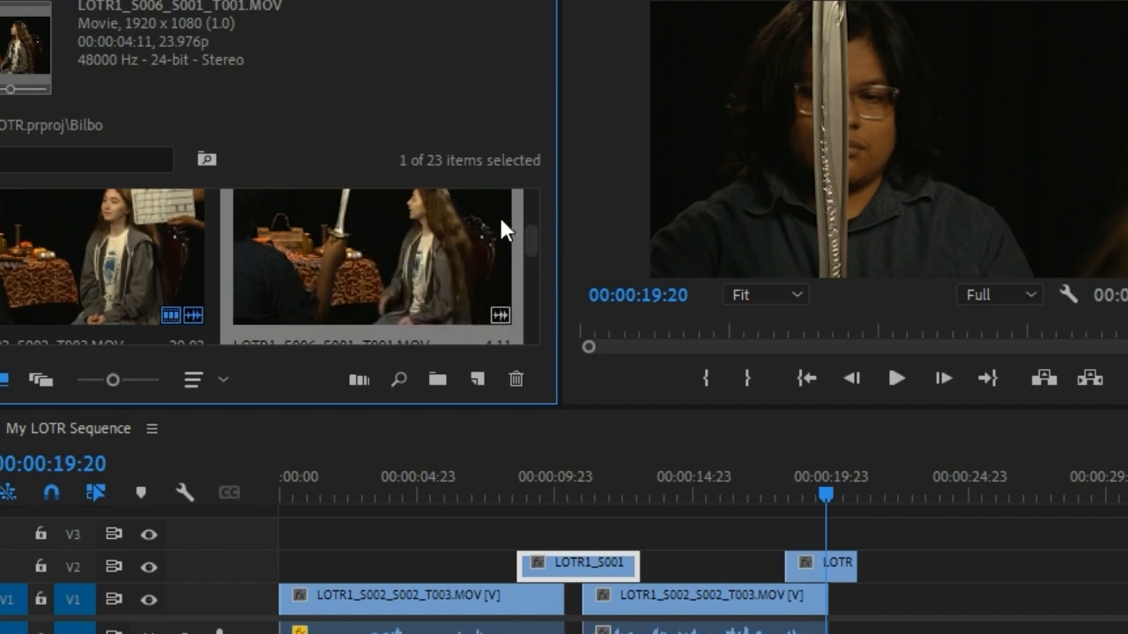
scroll(524, 228, "down", 5)
left_click_drag(535, 249, 543, 242)
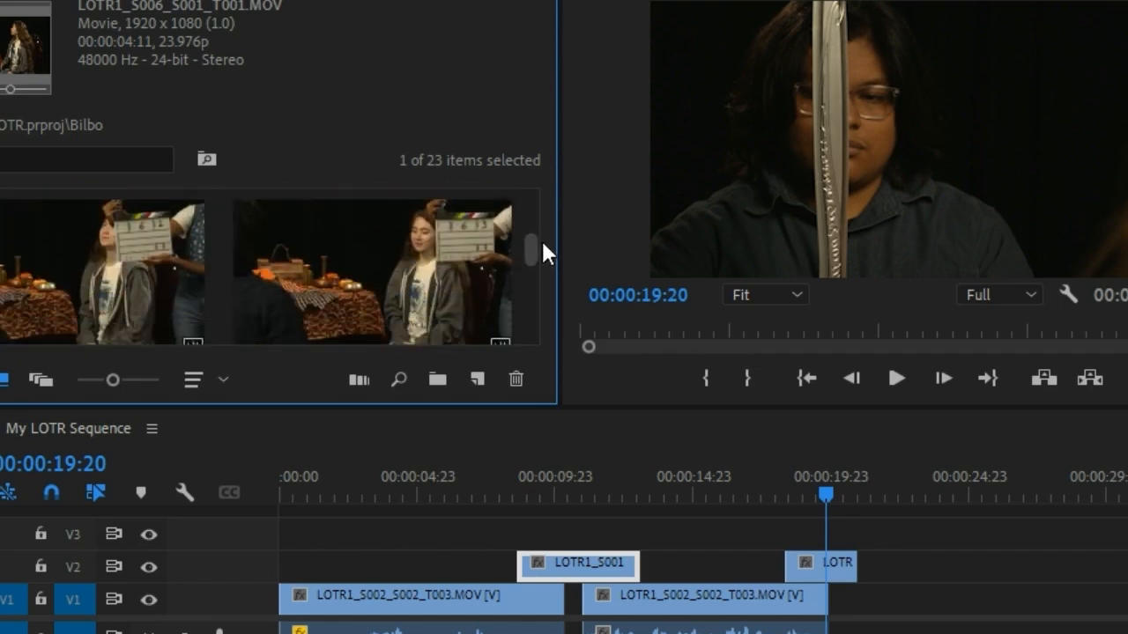
double_click(97, 286)
left_click_drag(31, 337, 146, 340)
left_click(46, 380)
key("space")
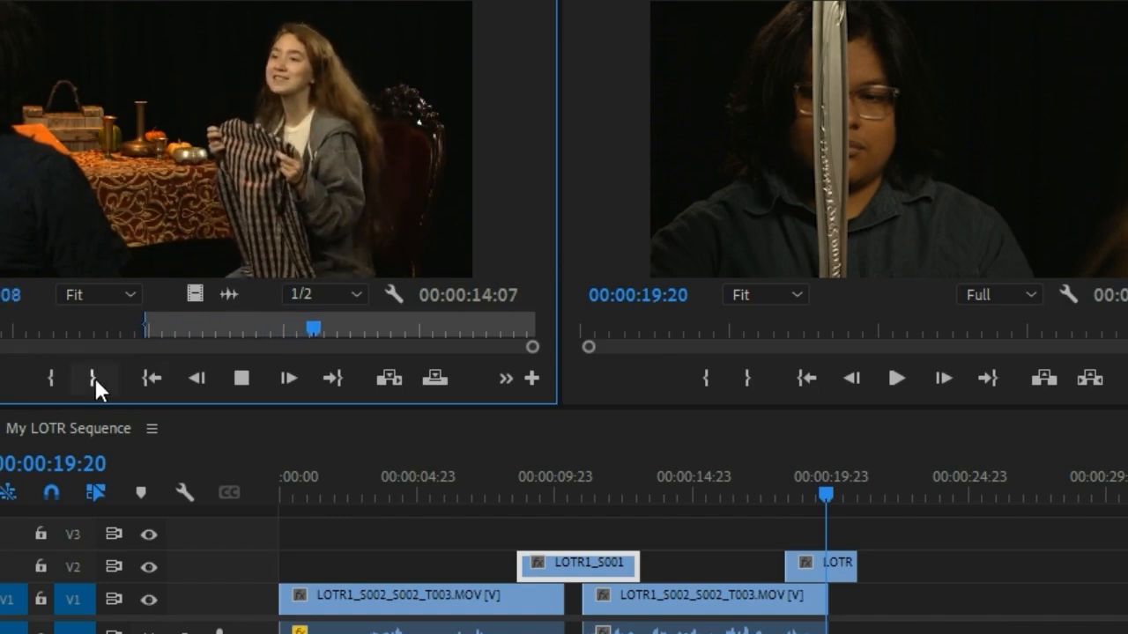
key("space")
left_click(94, 376)
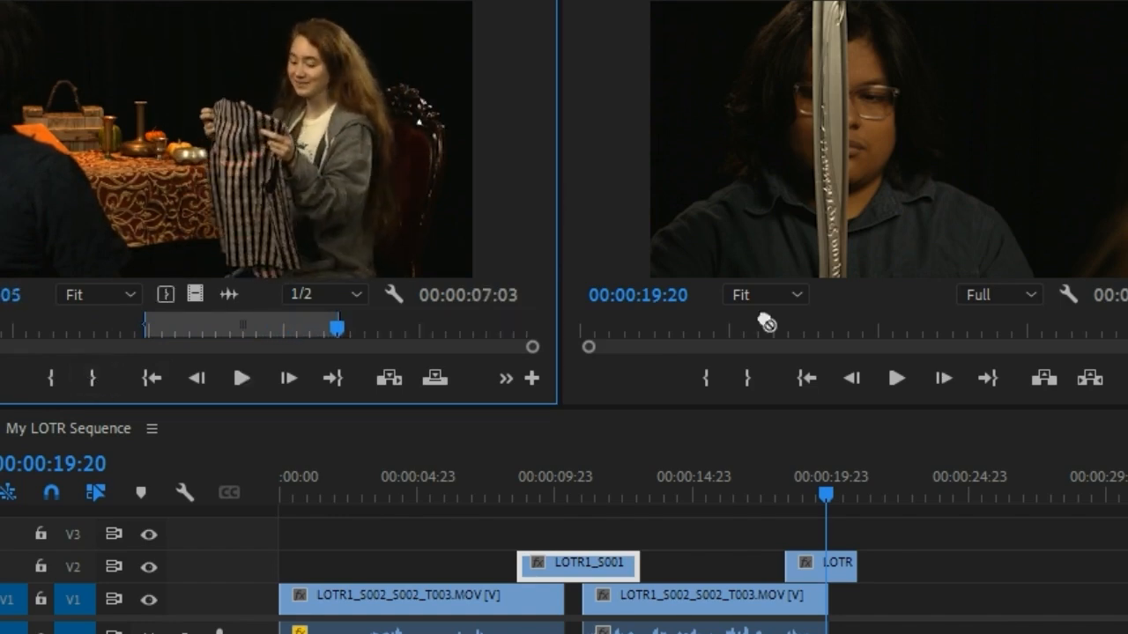
Step: Add the marked LOTR1_S006_S001_T002.MOV range to V1 directly after the second clip and play it through to its end
key("period")
key("space")
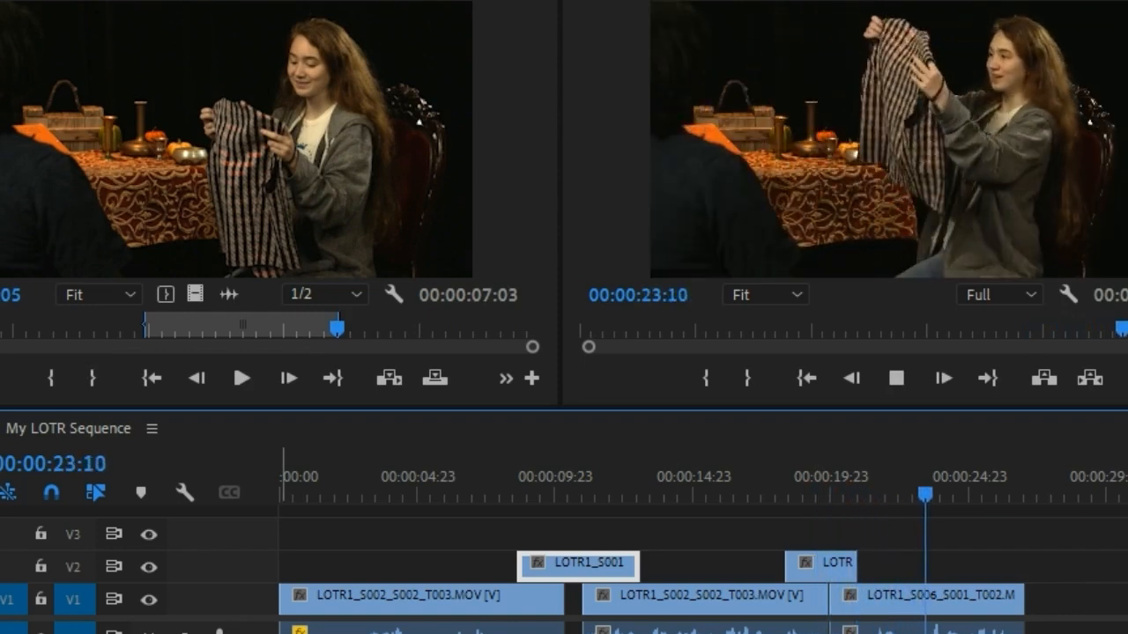
key("minus")
key("minus")
key("minus")
key("minus")
key("minus")
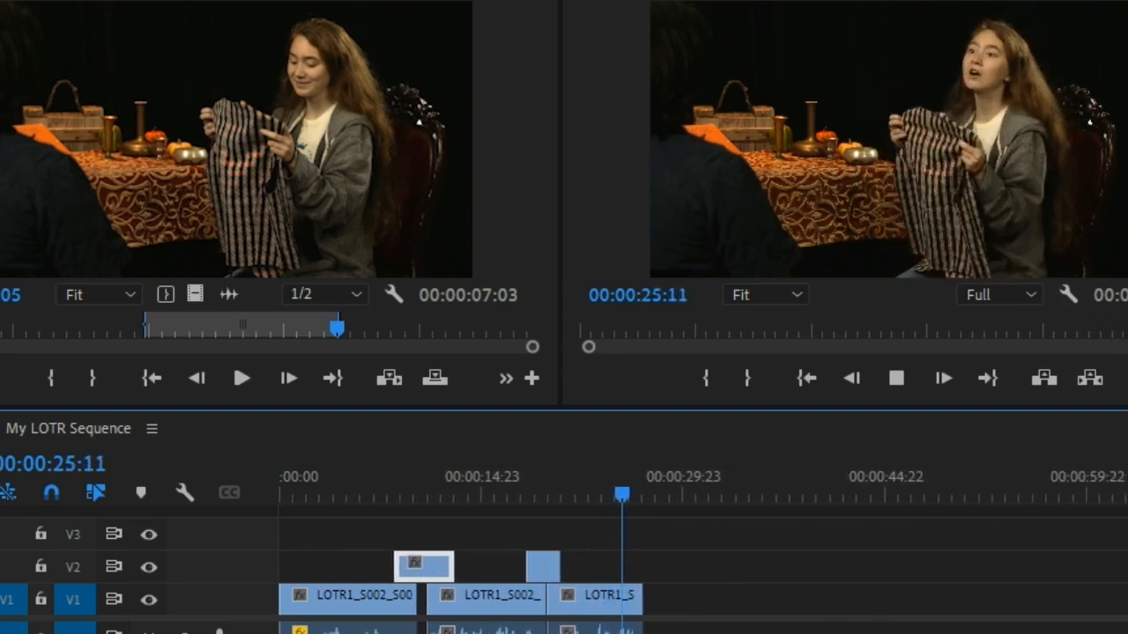
key("space")
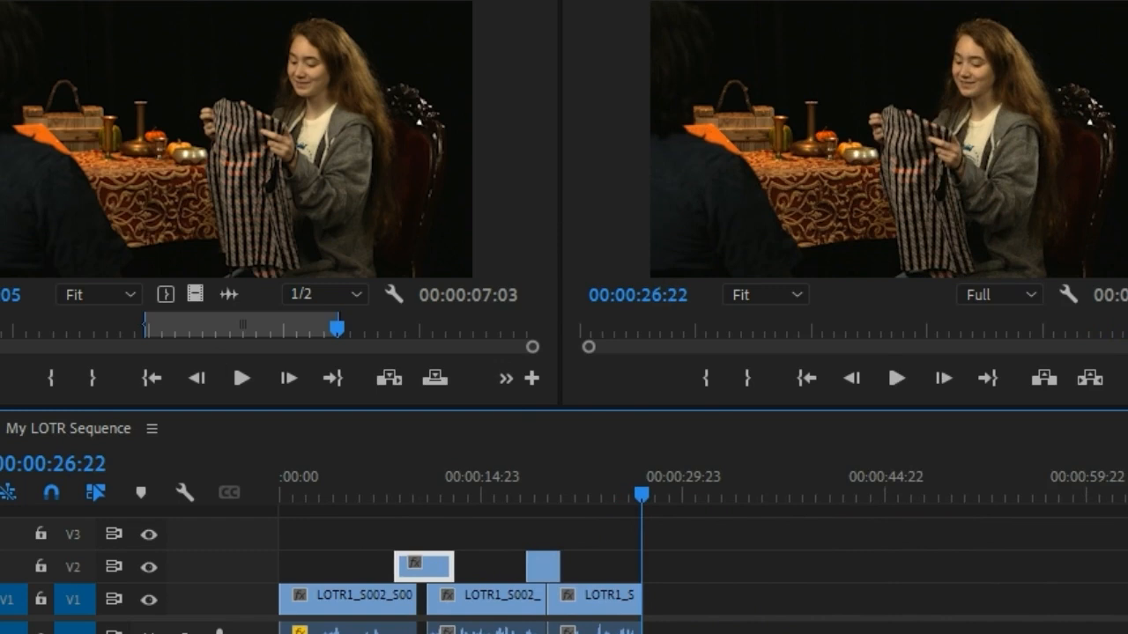
Step: Load a LOTR1_S001_S006 take from the Frodo bin and mark a 00:00:03:06 range of Frodo receiving and holding up the vest
key("shift+1")
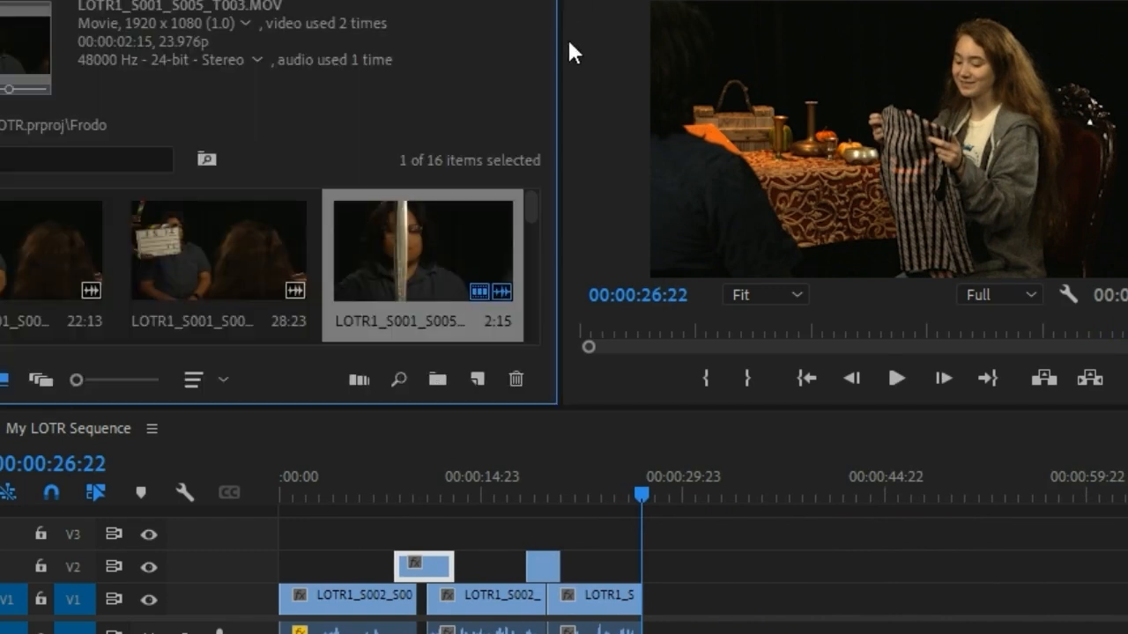
scroll(536, 207, "down", 2)
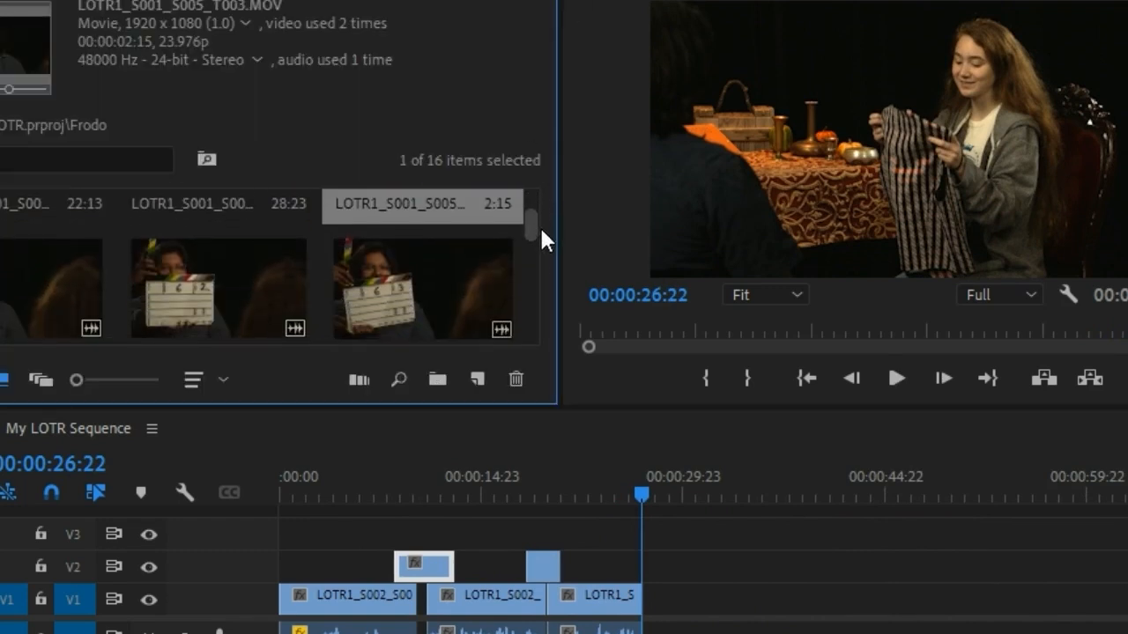
double_click(398, 281)
left_click_drag(30, 332, 117, 331)
key("space")
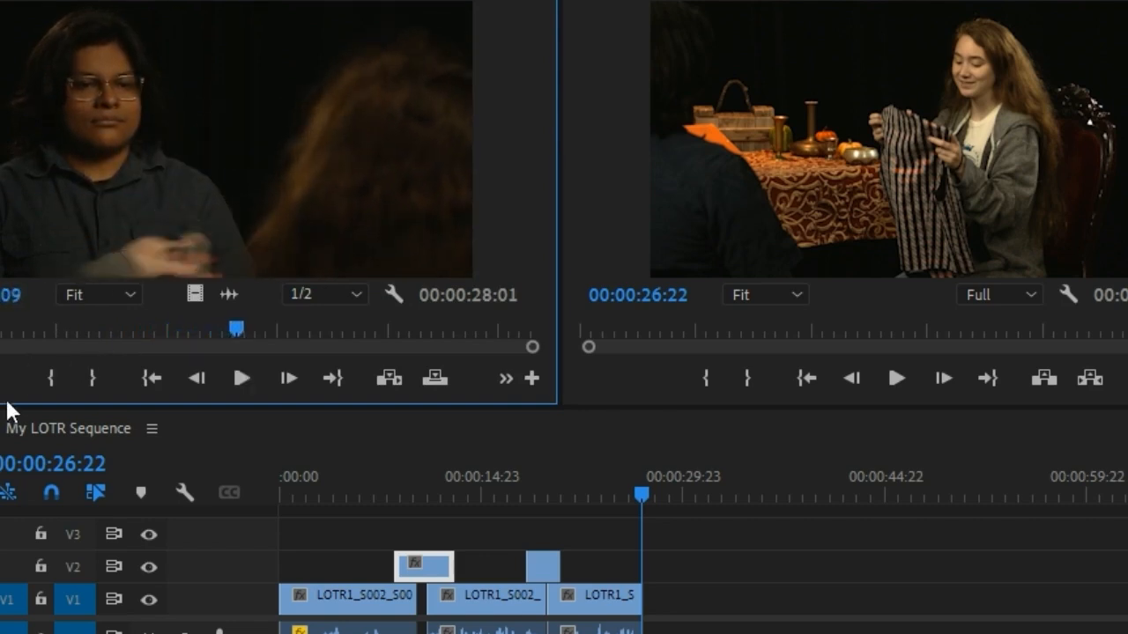
left_click(50, 378)
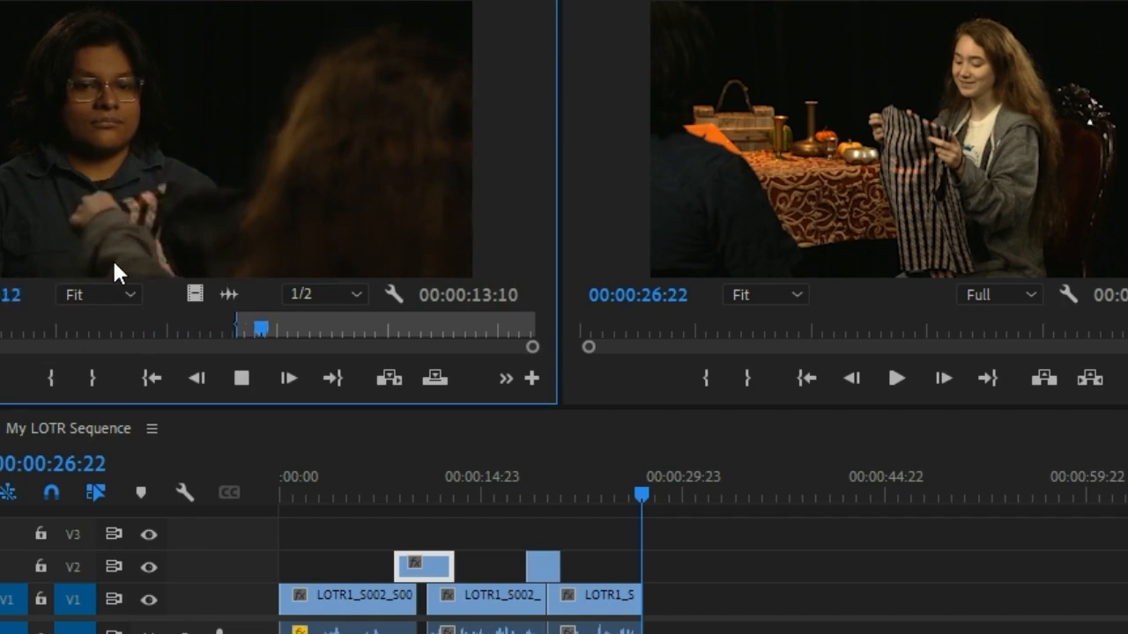
left_click(90, 376)
Step: Place the marked Frodo vest shot at the end of the V1 clips and play across the new cut
left_click_drag(202, 240, 656, 601)
left_click(630, 490)
key("space")
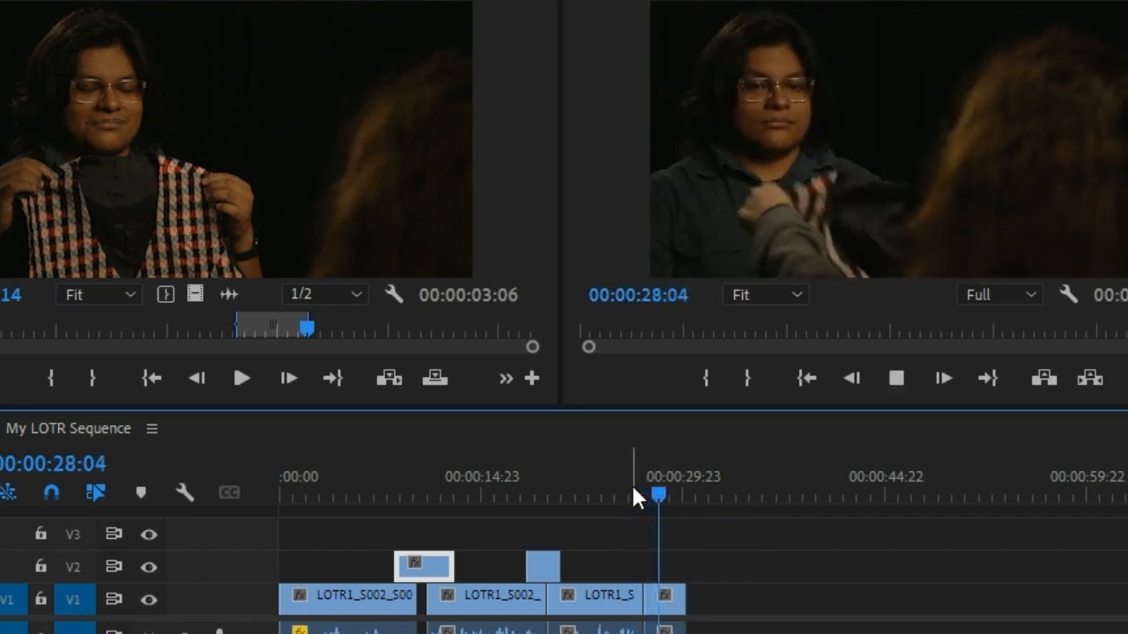
key("space")
Step: Move the Frodo vest clip further along V1 to open a gap, and extend the end of the LOTR1_S006_S001_T002.MOV clip into it
left_click_drag(663, 608, 745, 607)
left_click(631, 494)
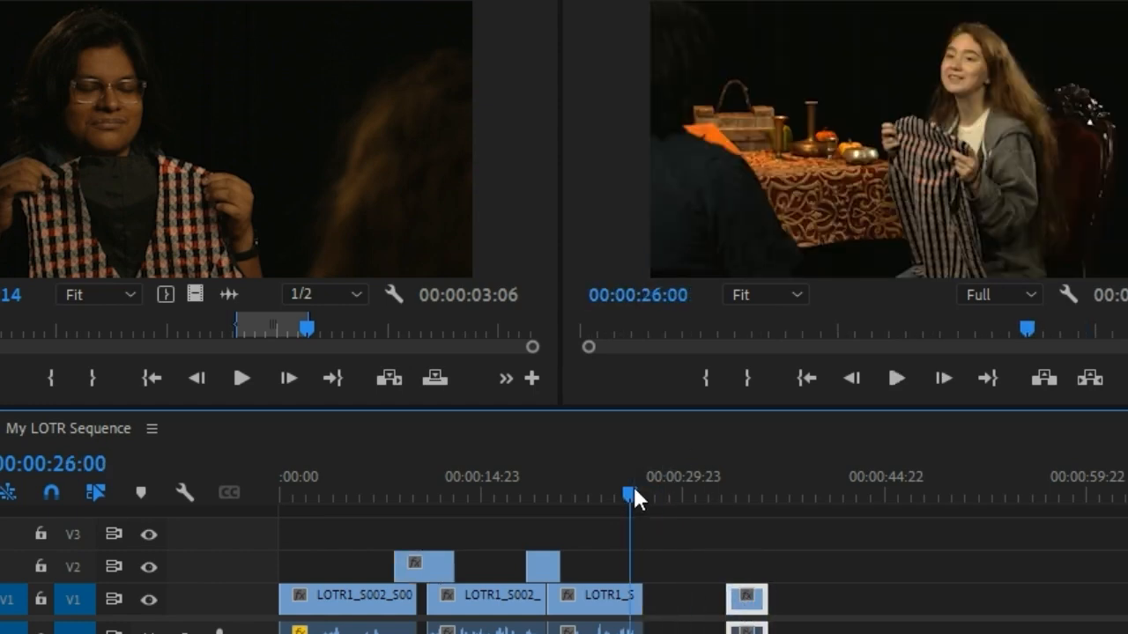
key("=")
key("=")
key("=")
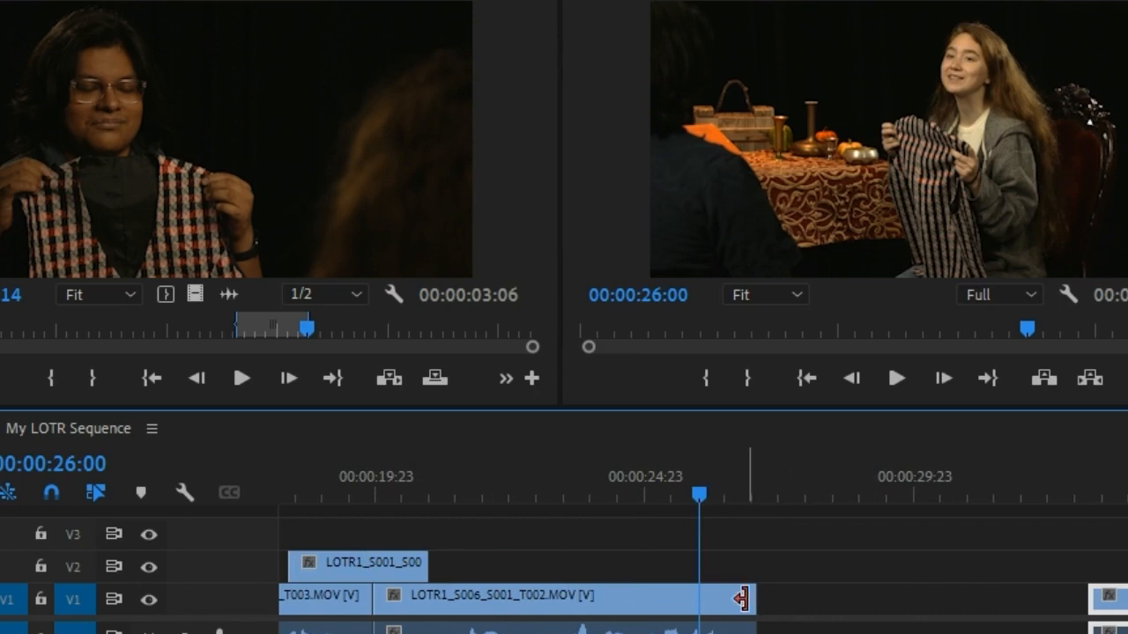
left_click_drag(752, 599, 897, 599)
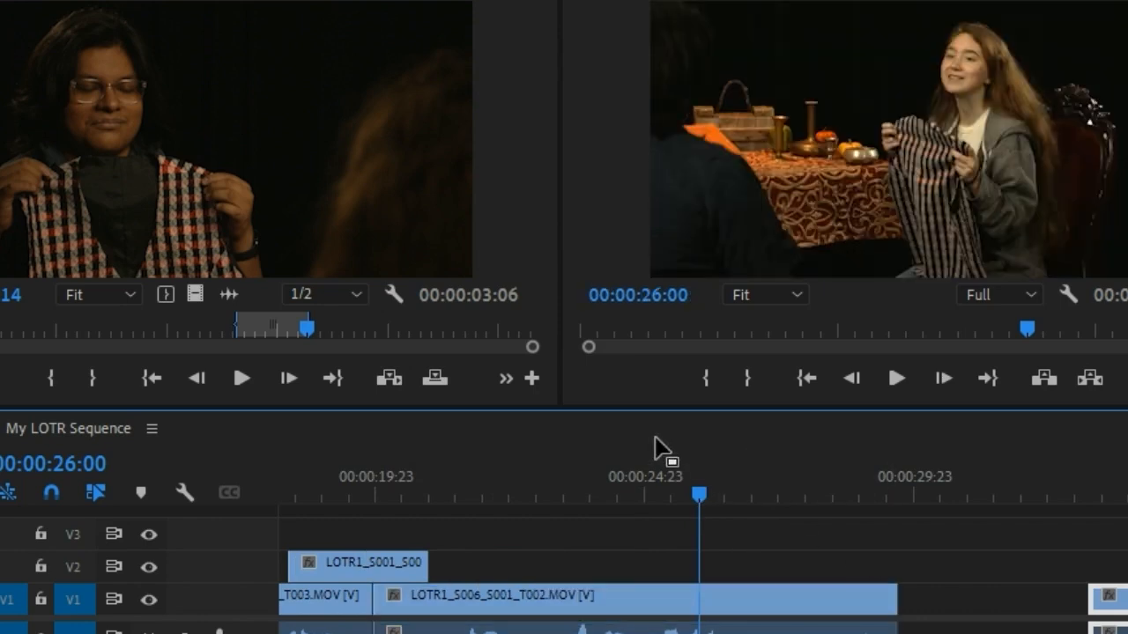
Step: Play the extended Bilbo shot to find the handover moment and trim the LOTR1_S006_S001_T002.MOV clip's end to 00:00:27:14
key("space")
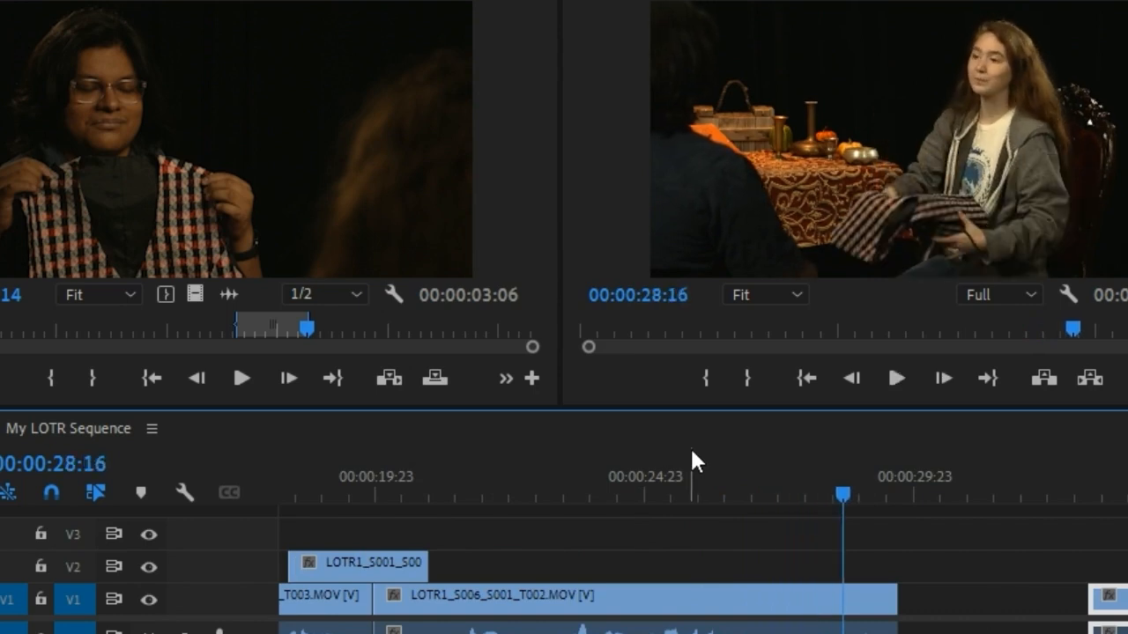
left_click(742, 489)
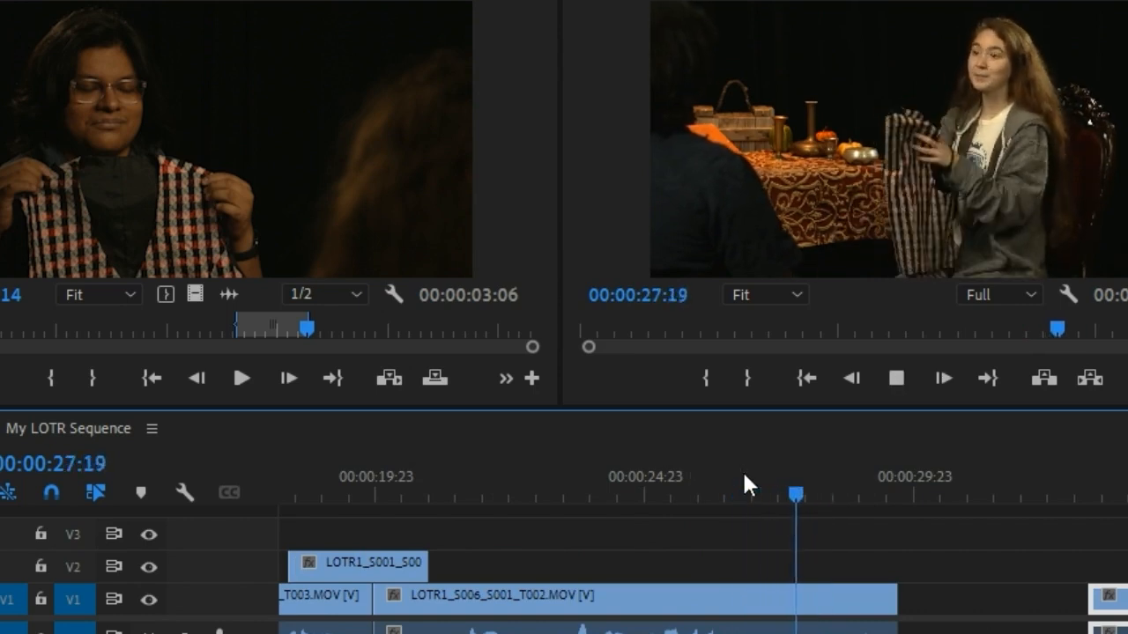
key("space")
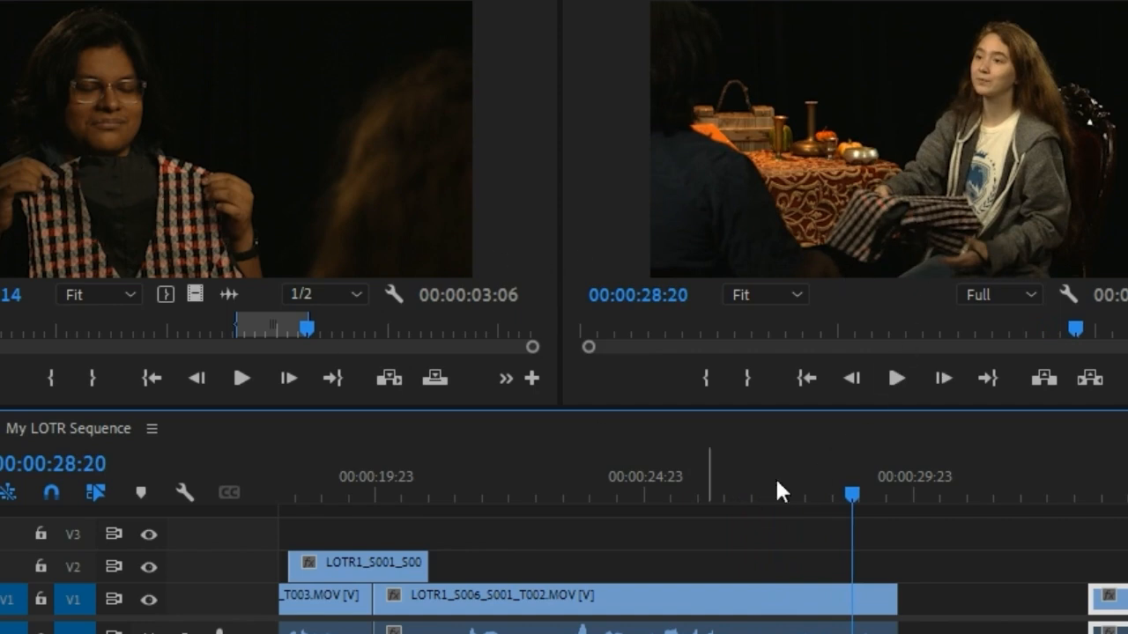
left_click_drag(851, 494, 801, 498)
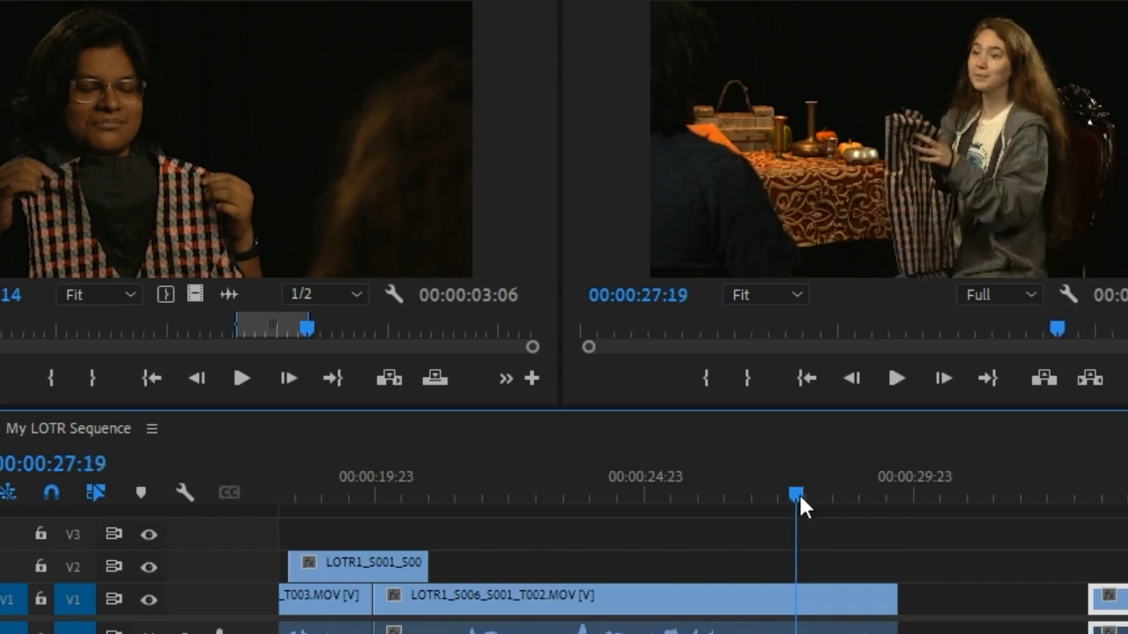
left_click_drag(795, 494, 787, 493)
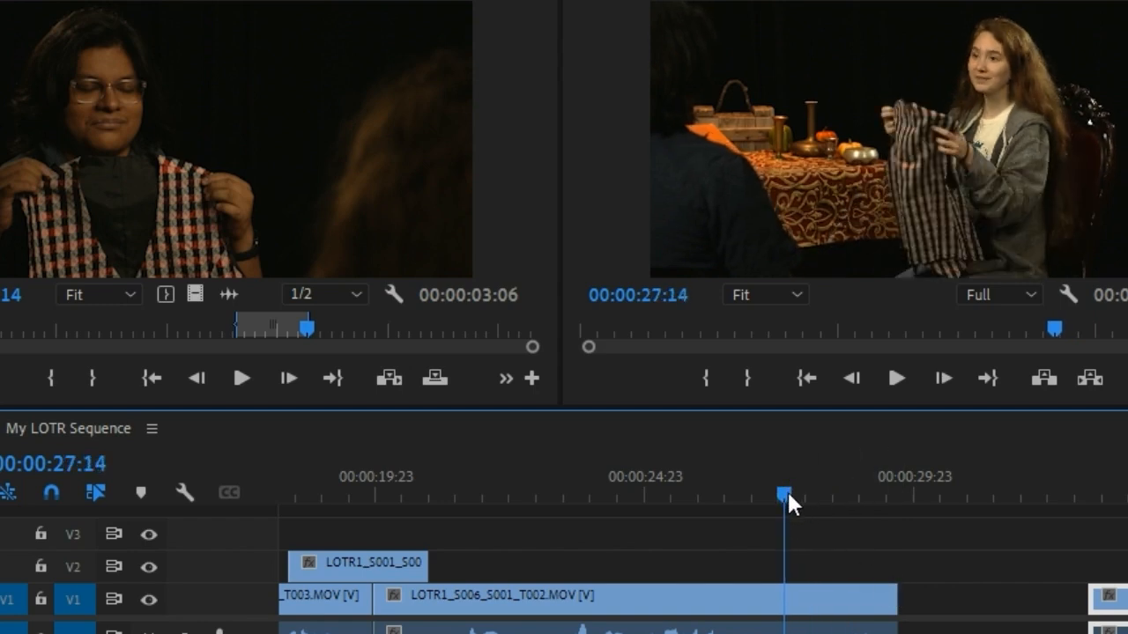
left_click_drag(897, 595, 793, 588)
Step: Close the gap before the Frodo vest clip on V1 and play across the cut to check the match
left_click(824, 601)
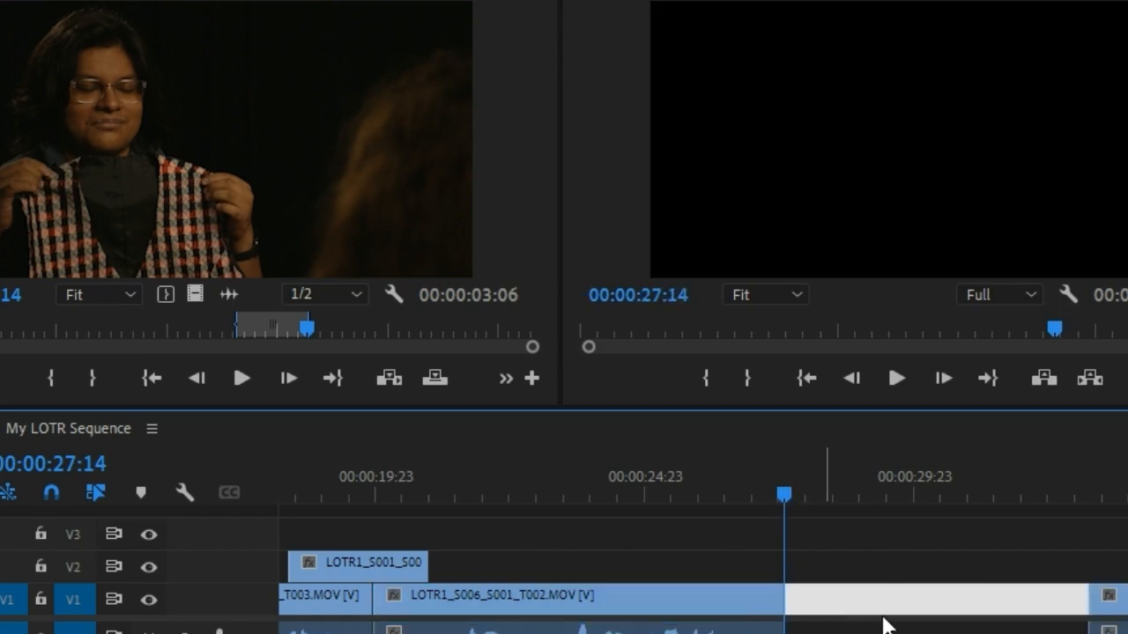
key("Delete")
left_click(724, 480)
key("space")
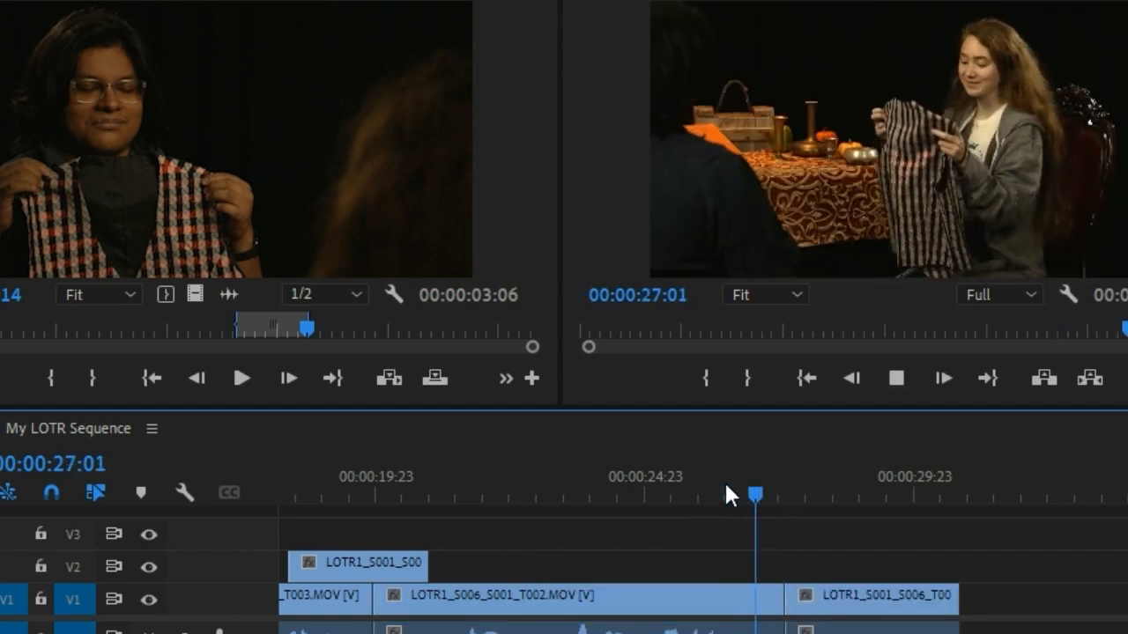
key("space")
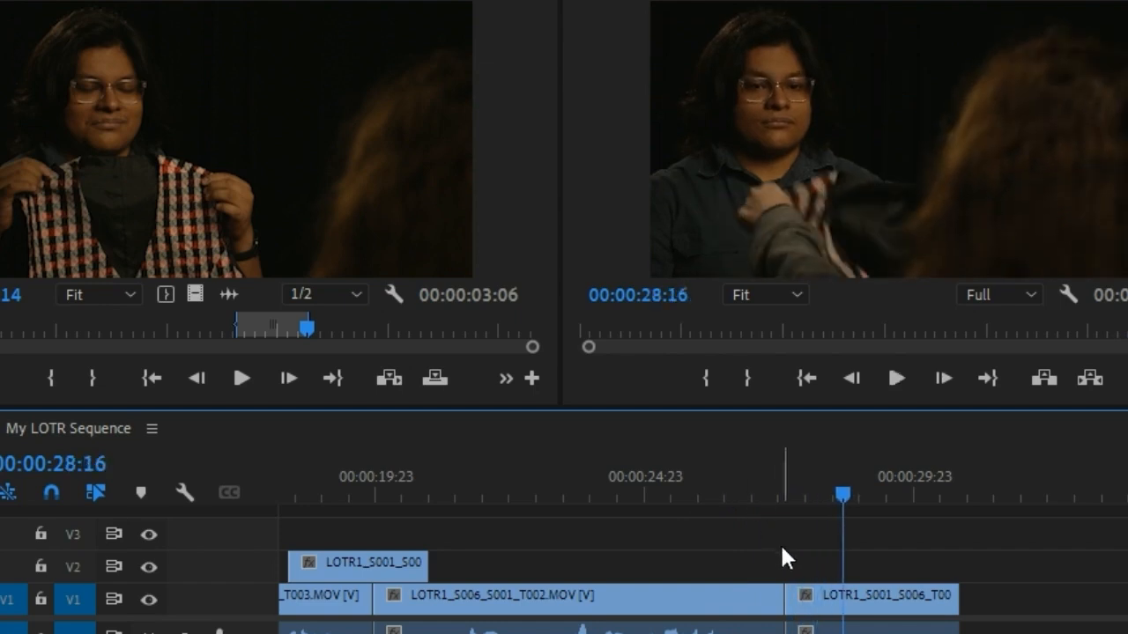
Step: Raise the Frodo vest clip's video to V2 and extend the LOTR1_S006_S001_T002.MOV clip on V1 about halfway beneath it
left_click_drag(826, 607, 828, 568)
left_click_drag(773, 606, 880, 606)
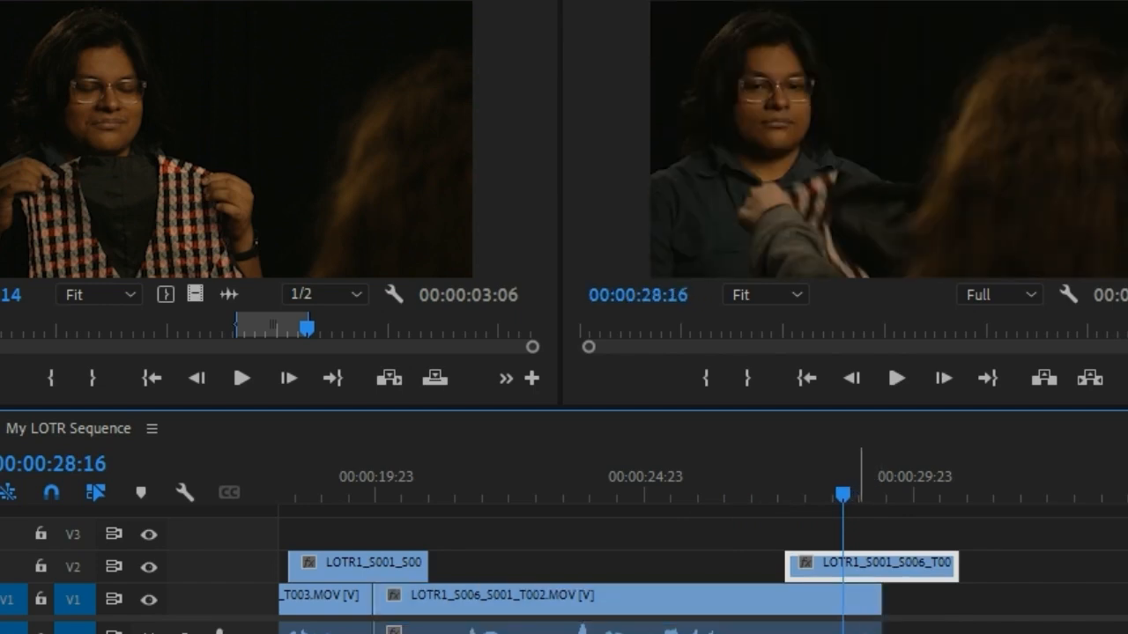
Step: Play across the cut into the Frodo vest clip and trim its end on V2 to 00:00:30:07
left_click(768, 483)
key("space")
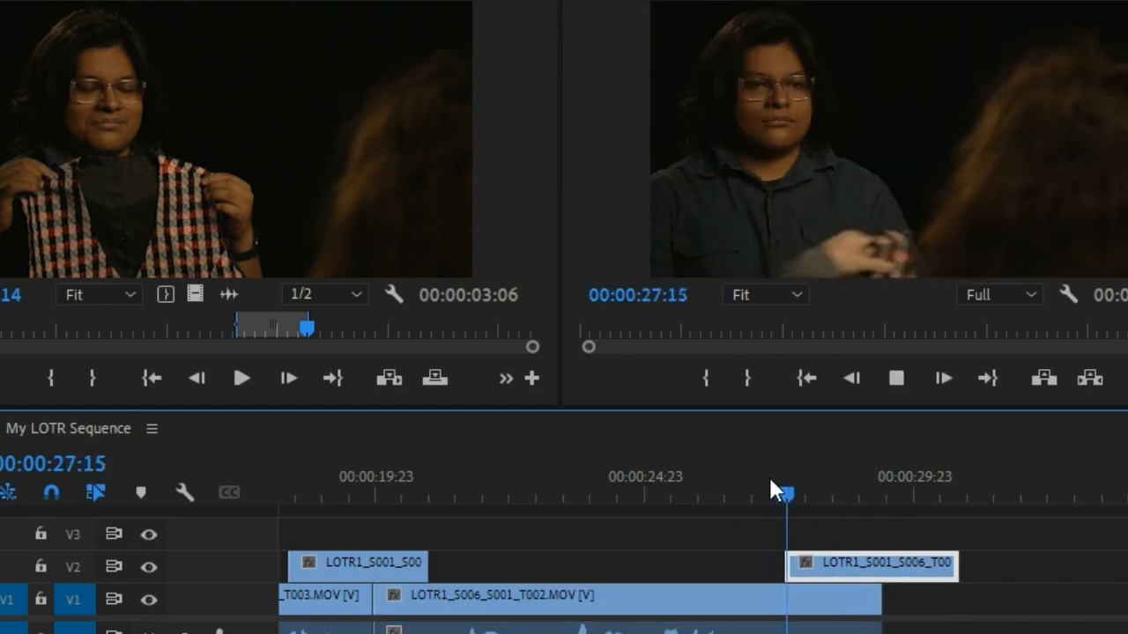
key("space")
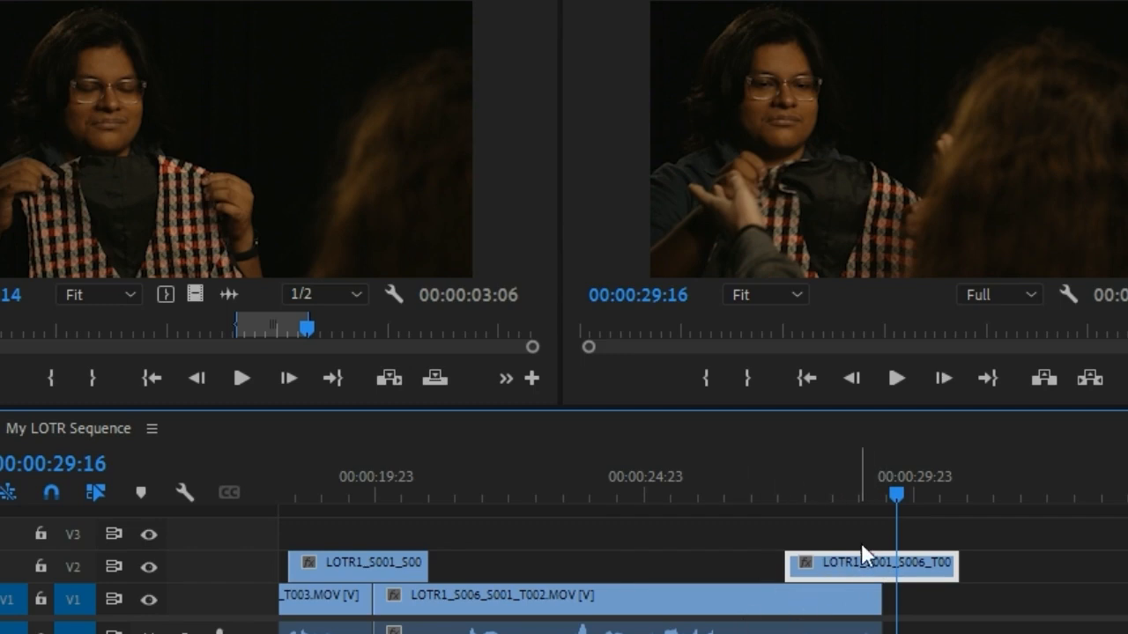
left_click(768, 476)
key("space")
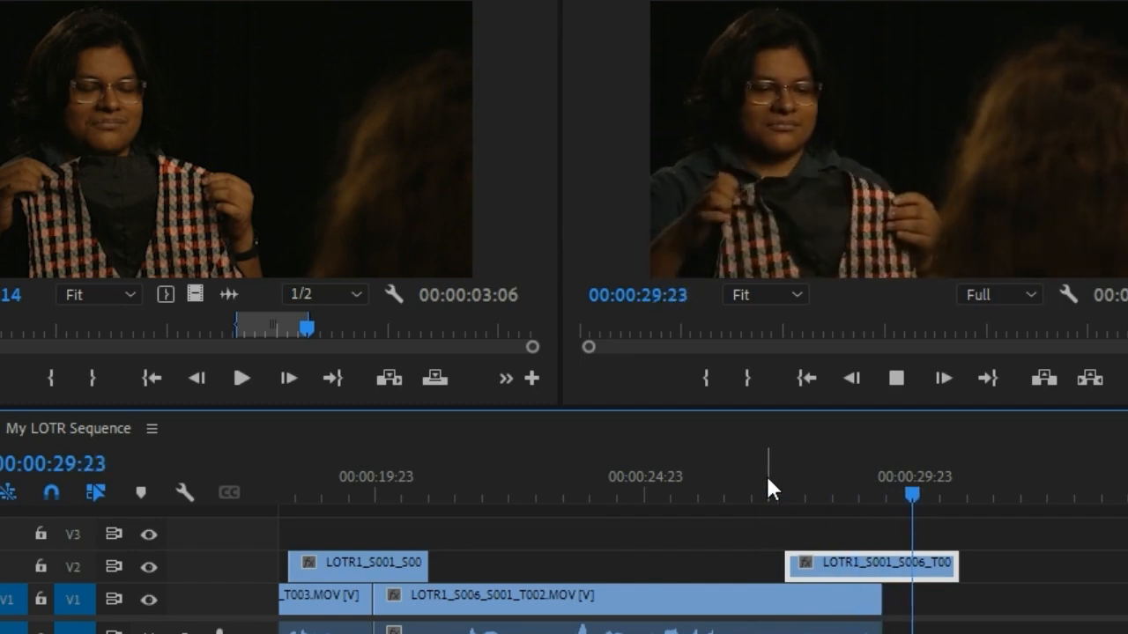
key("space")
left_click_drag(951, 561, 927, 561)
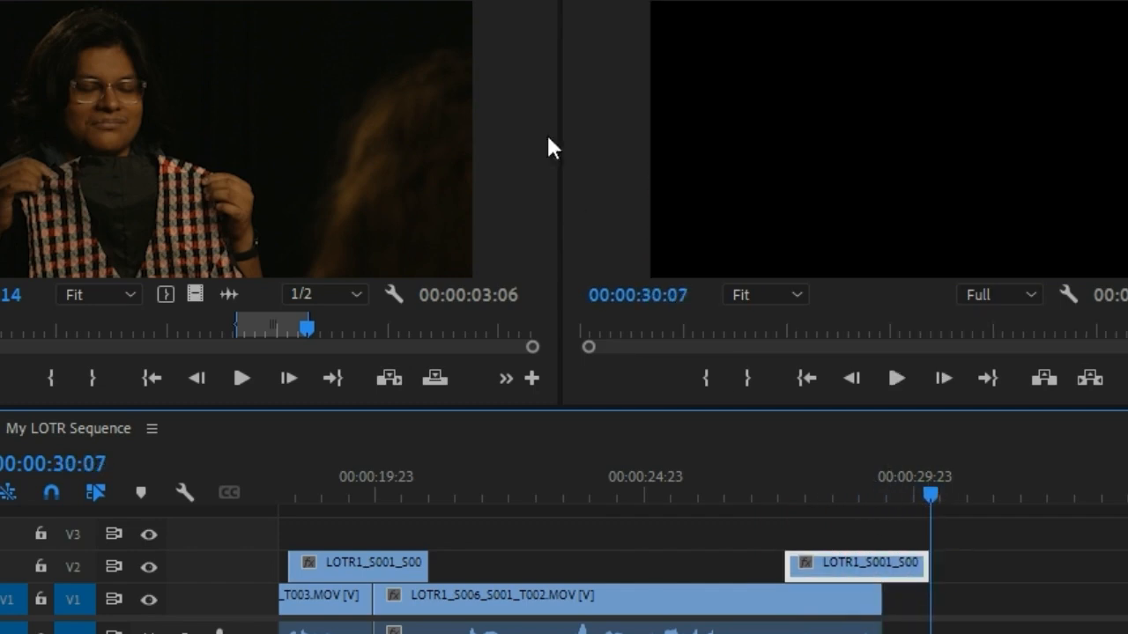
Step: Open LOTR1_S014_S001_T001.MOV from the Bilbo bin and play it past the slate to find the reaction moment
left_click(587, 51)
scroll(533, 249, "down", 3)
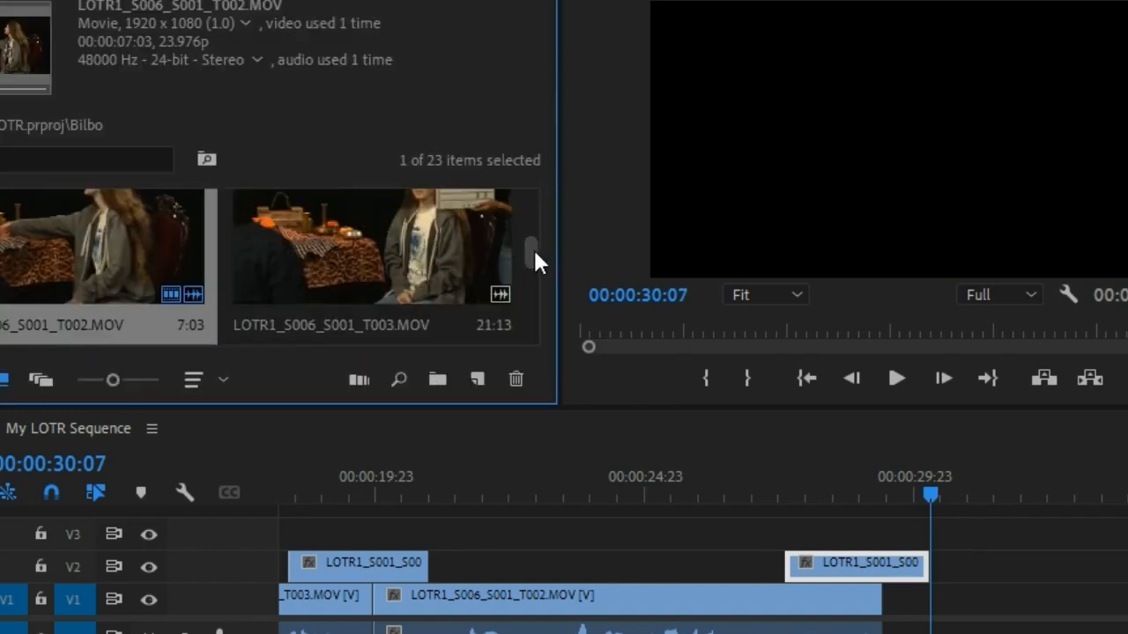
scroll(533, 259, "down", 2)
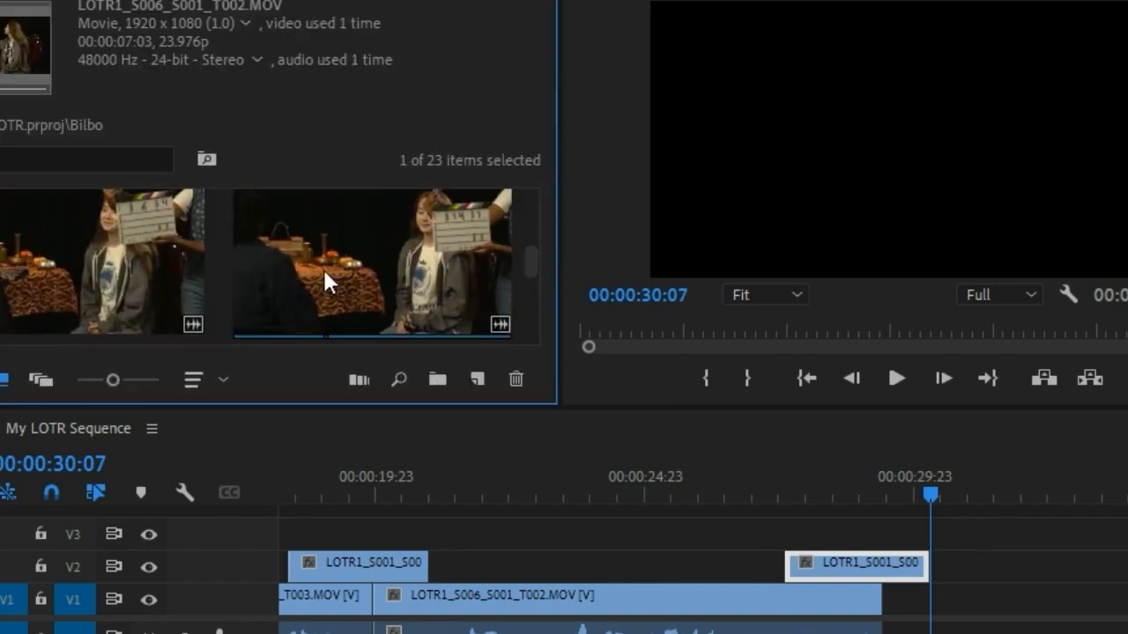
double_click(378, 279)
left_click_drag(23, 330, 178, 332)
key("space")
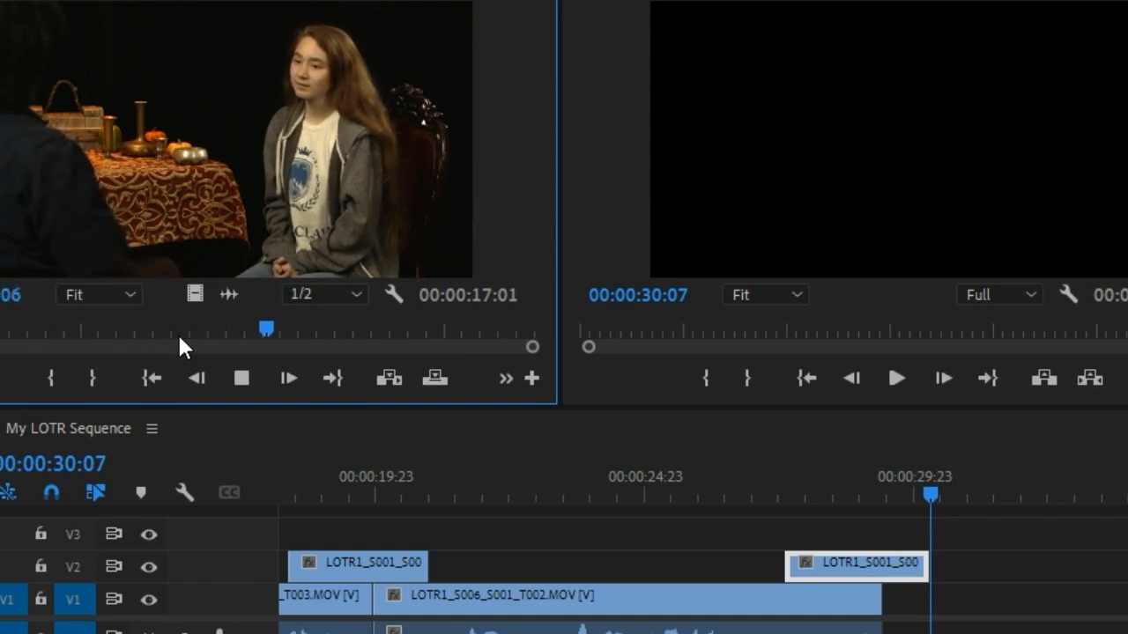
key("space")
Step: Mark In and Out points around Bilbo's smiling reaction in the source clip for a 00:00:01:22 selection
left_click_drag(290, 325, 178, 328)
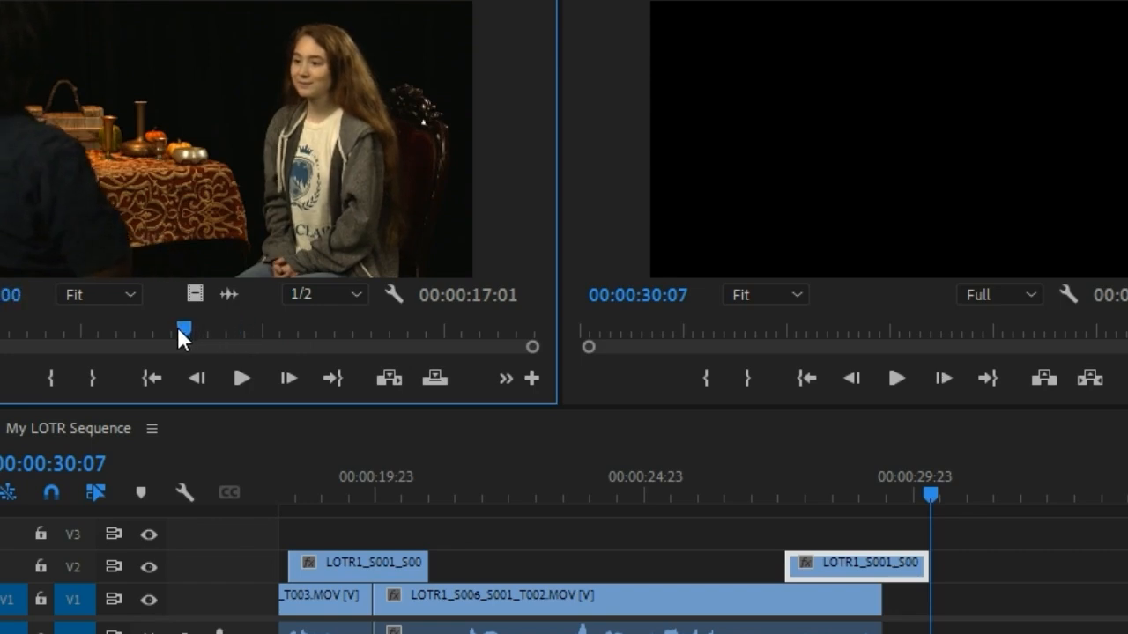
key("i")
key("space")
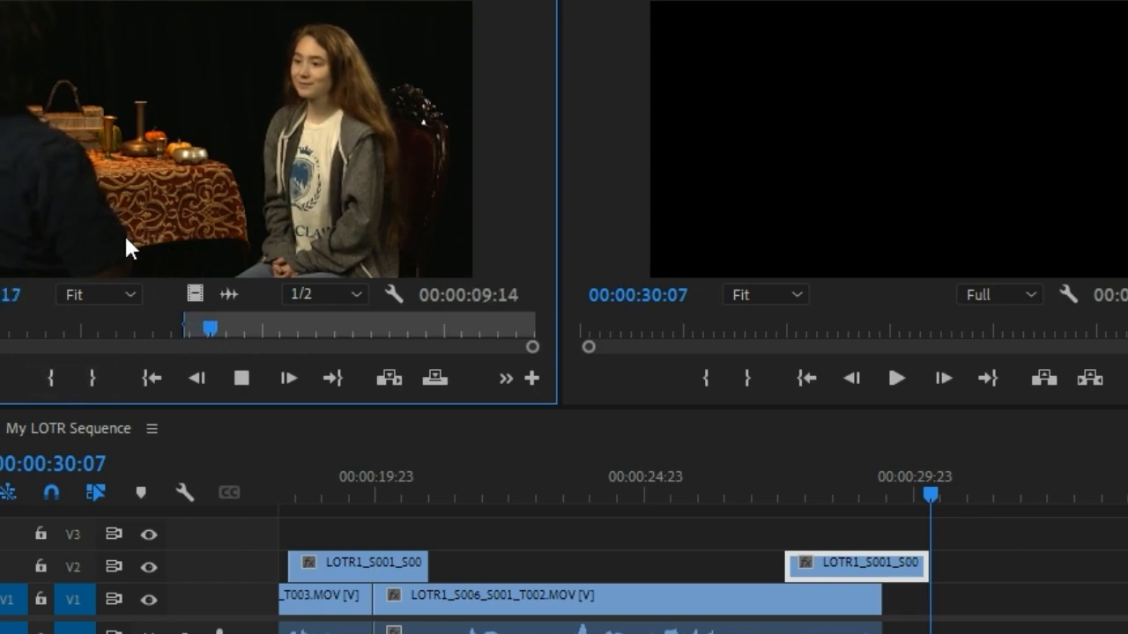
key("space")
left_click(92, 378)
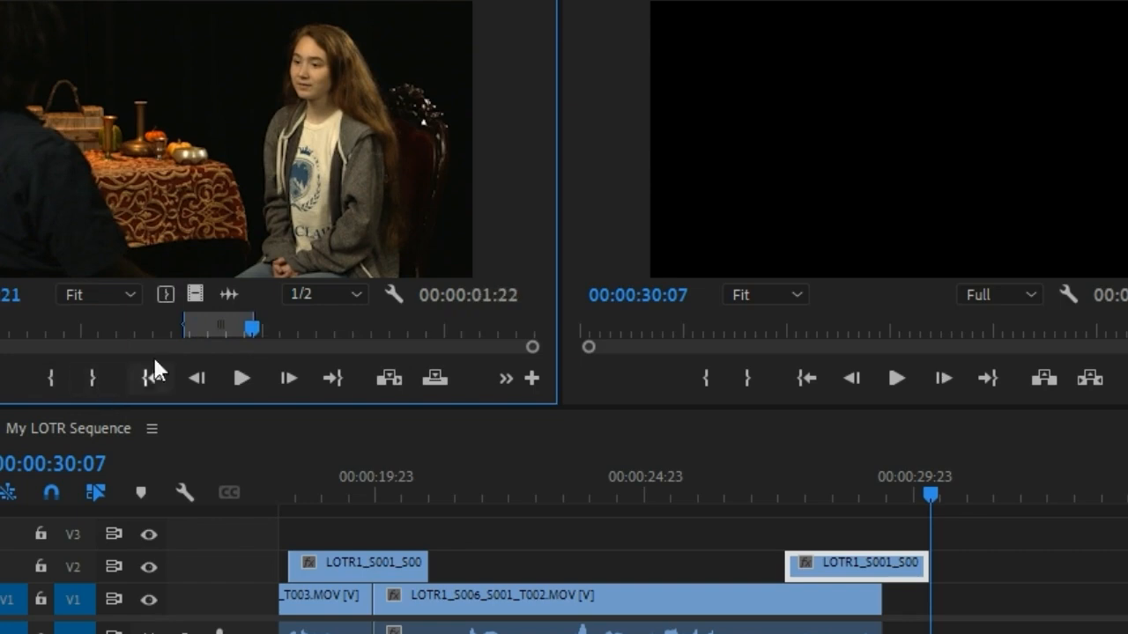
Step: Place the marked Bilbo reaction on V1 where the Frodo vest clip ends and play across the cut
left_click_drag(991, 421, 941, 608)
left_click(912, 484)
key("space")
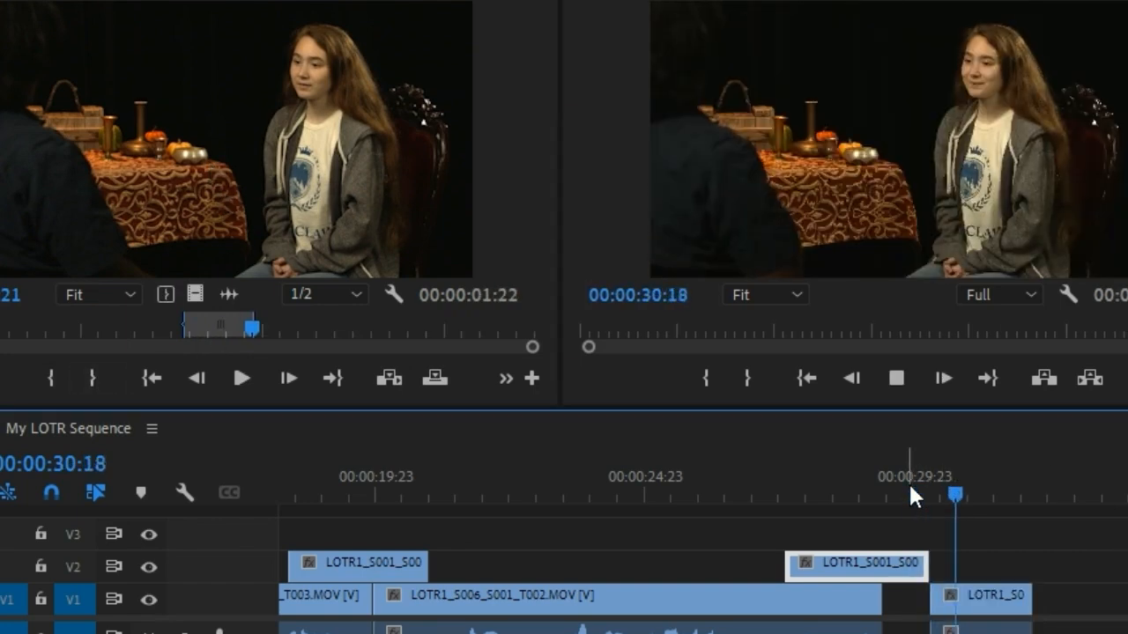
key("space")
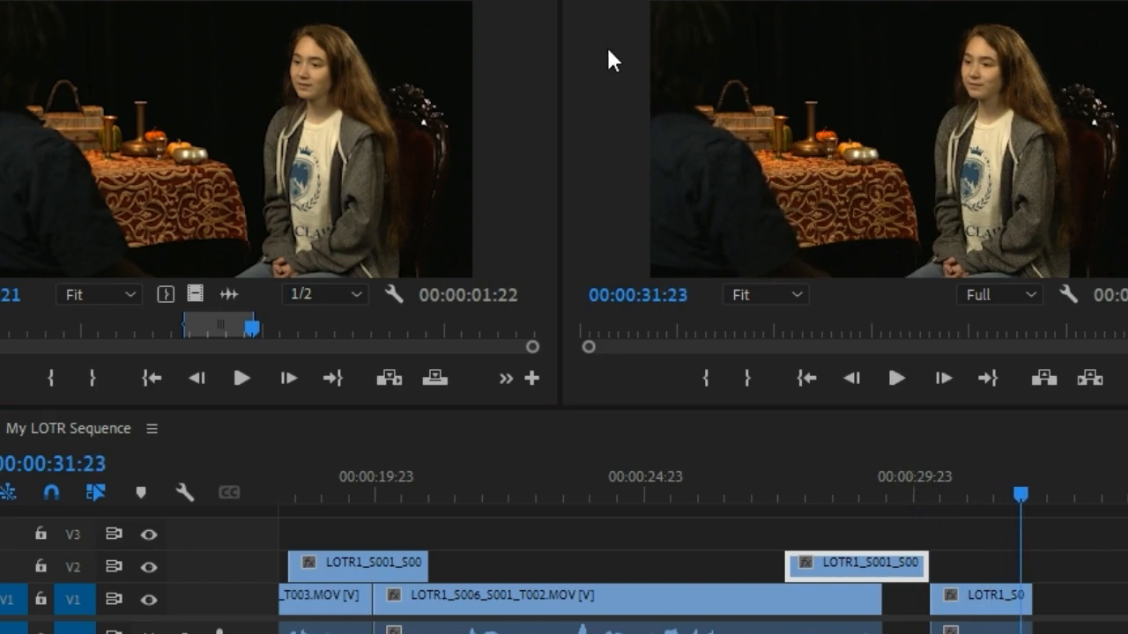
Step: Open LOTR1_S001_S012_T001.MOV from the Frodo bin and scrub through its chest close-up
key("shift+1")
left_click_drag(531, 226, 547, 271)
double_click(241, 295)
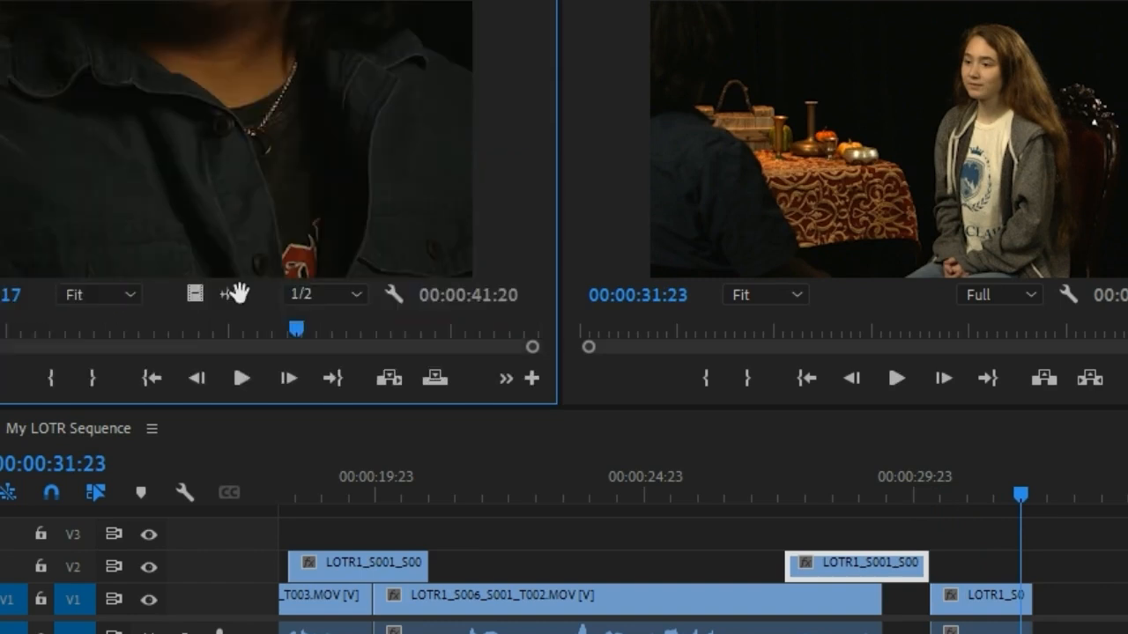
left_click_drag(84, 330, 265, 342)
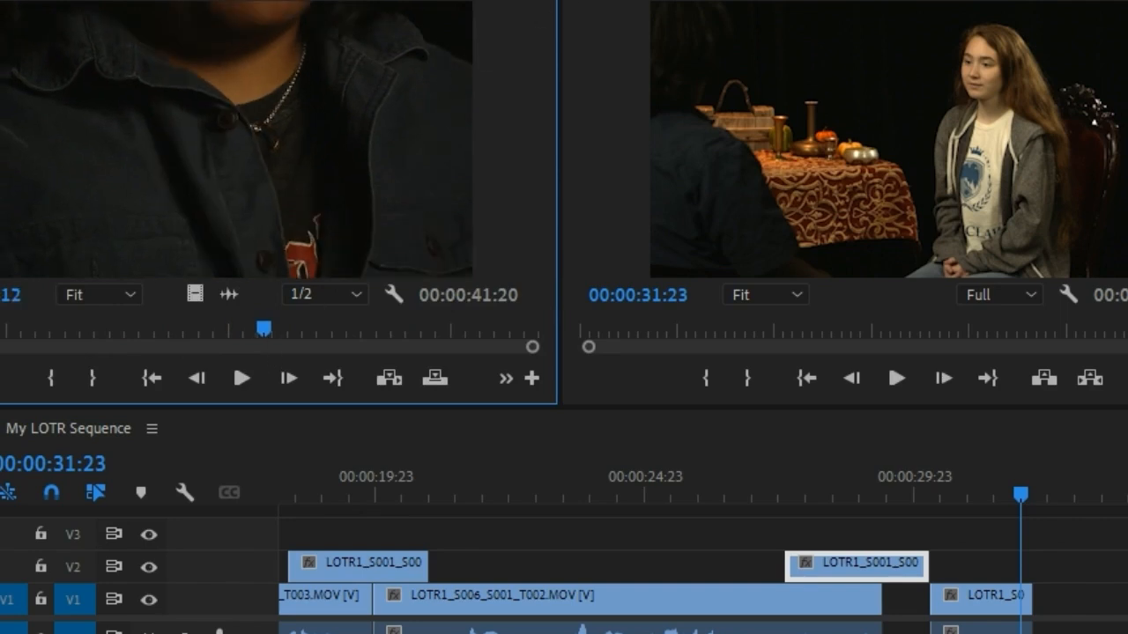
left_click(603, 27)
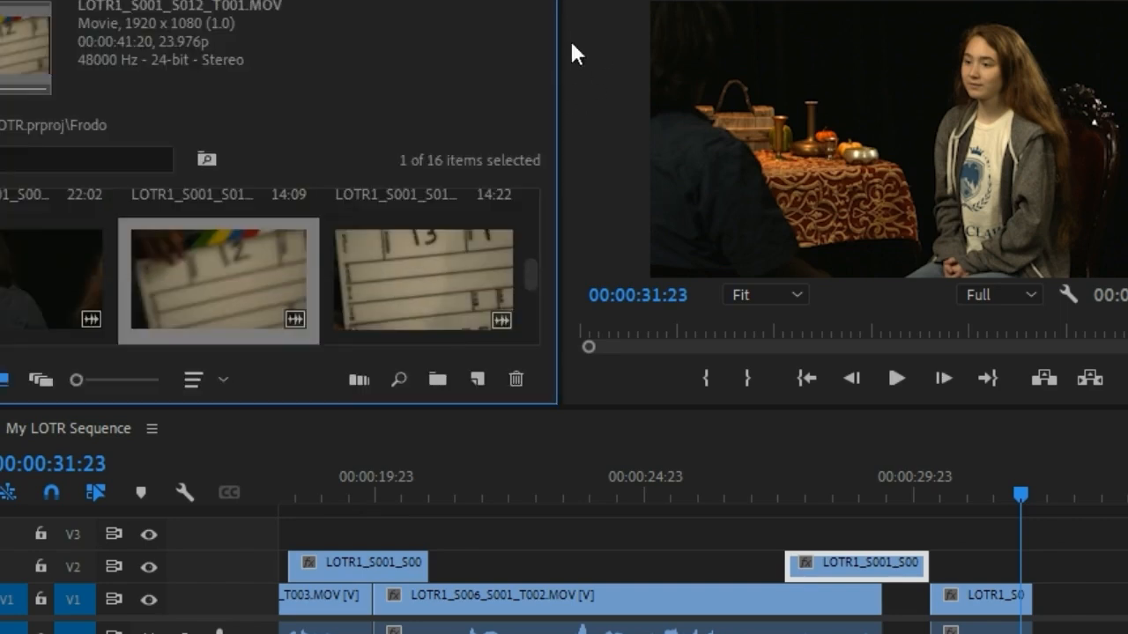
Step: Open the scene 13 Frodo necklace close-up and mark a 00:00:02:10 selection of the hands unbuttoning the shirt
double_click(413, 282)
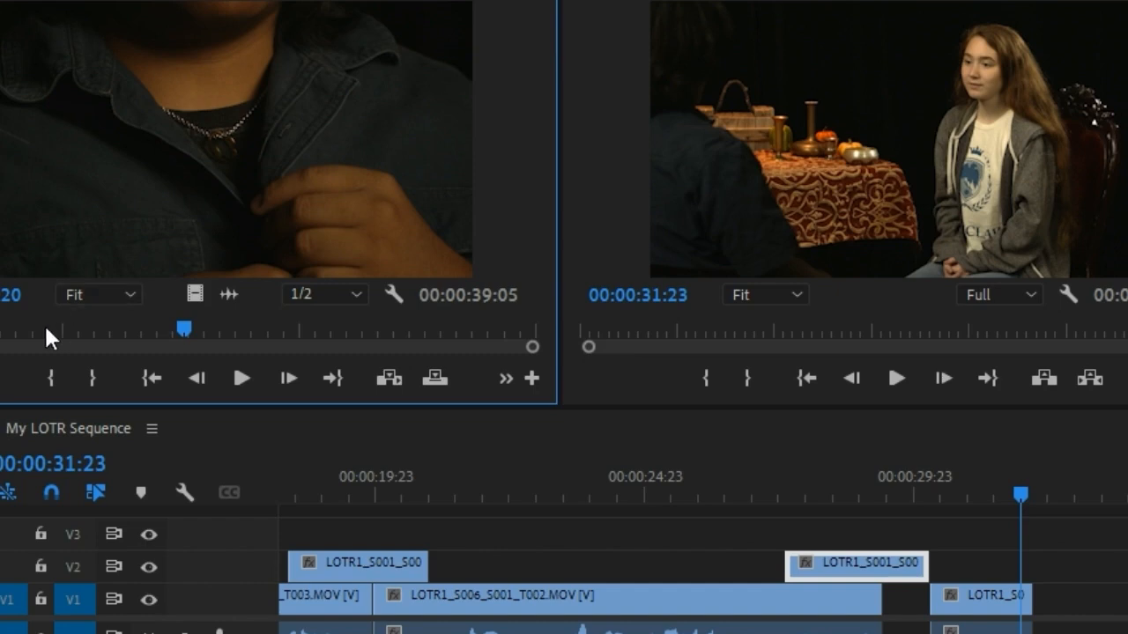
left_click(44, 329)
mouse_move(44, 328)
left_mouse_down()
mouse_move(74, 329)
mouse_move(7, 330)
mouse_move(65, 327)
mouse_move(28, 335)
left_mouse_up()
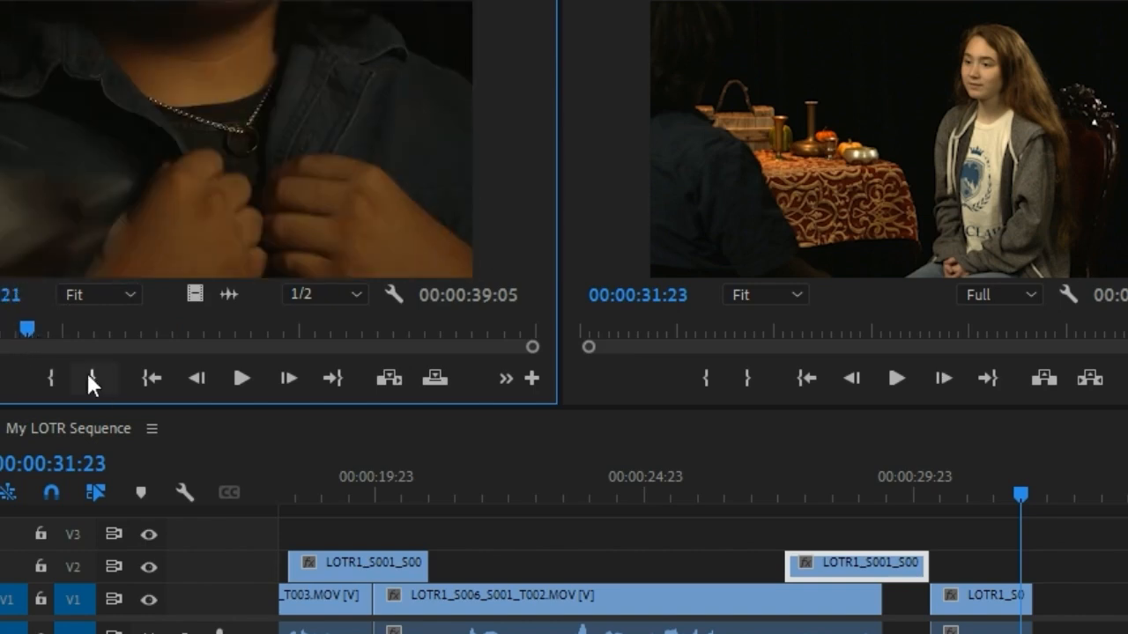
left_click(55, 376)
key("space")
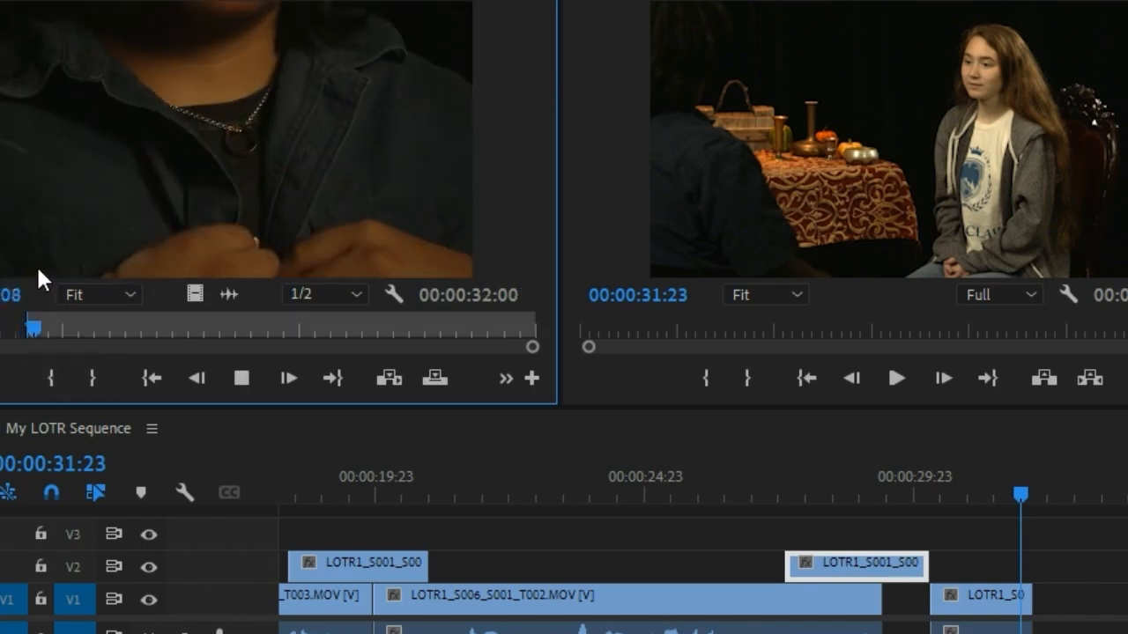
left_click(91, 374)
Step: Place the marked necklace close-up directly after the Bilbo reaction clip and raise its video to V2
left_click_drag(702, 306, 1043, 602)
left_click(996, 490)
key("minus")
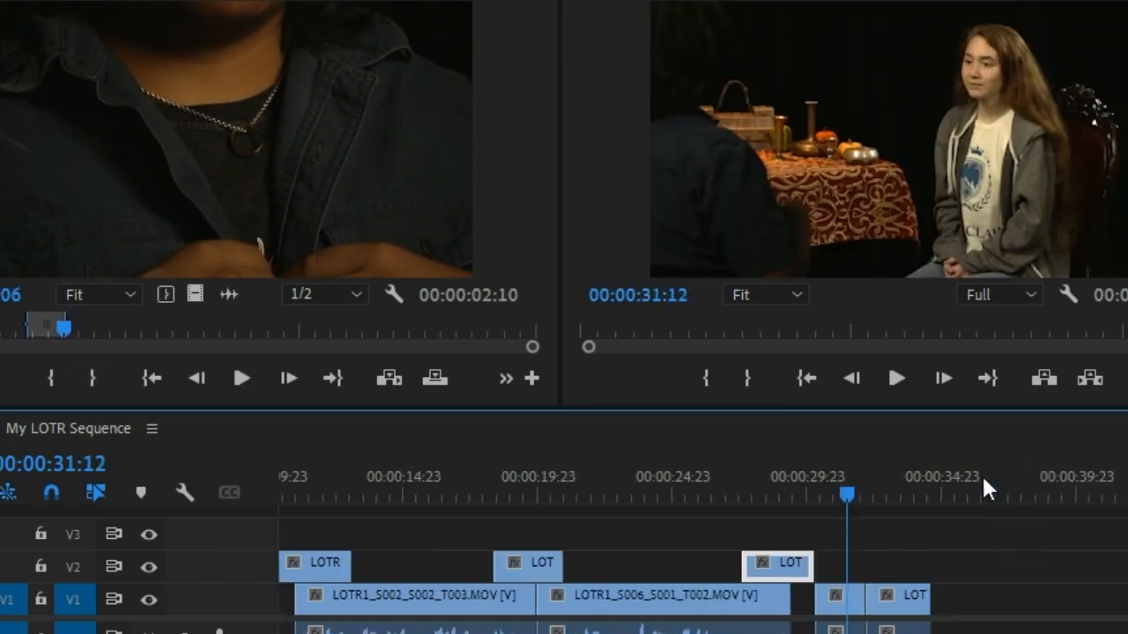
key("space")
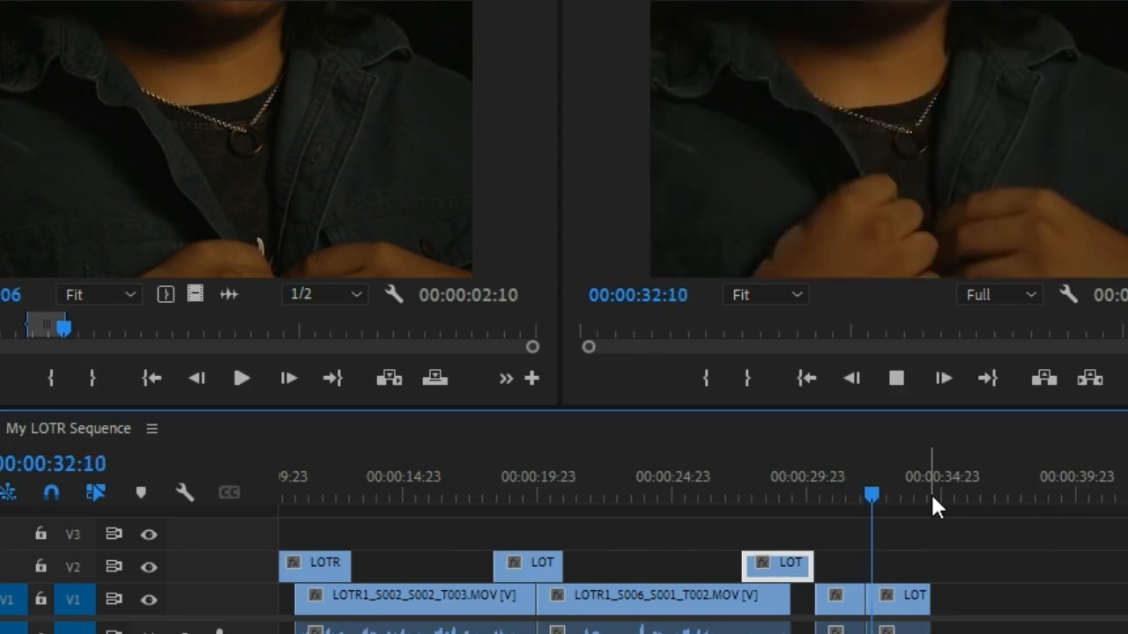
key("space")
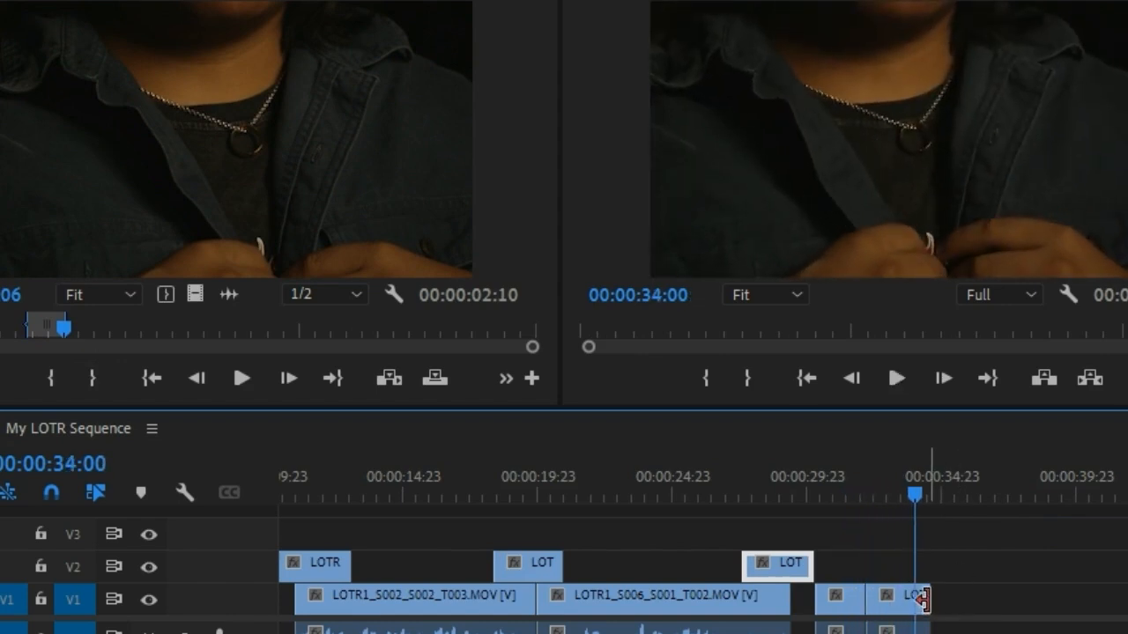
left_click_drag(919, 599, 922, 567)
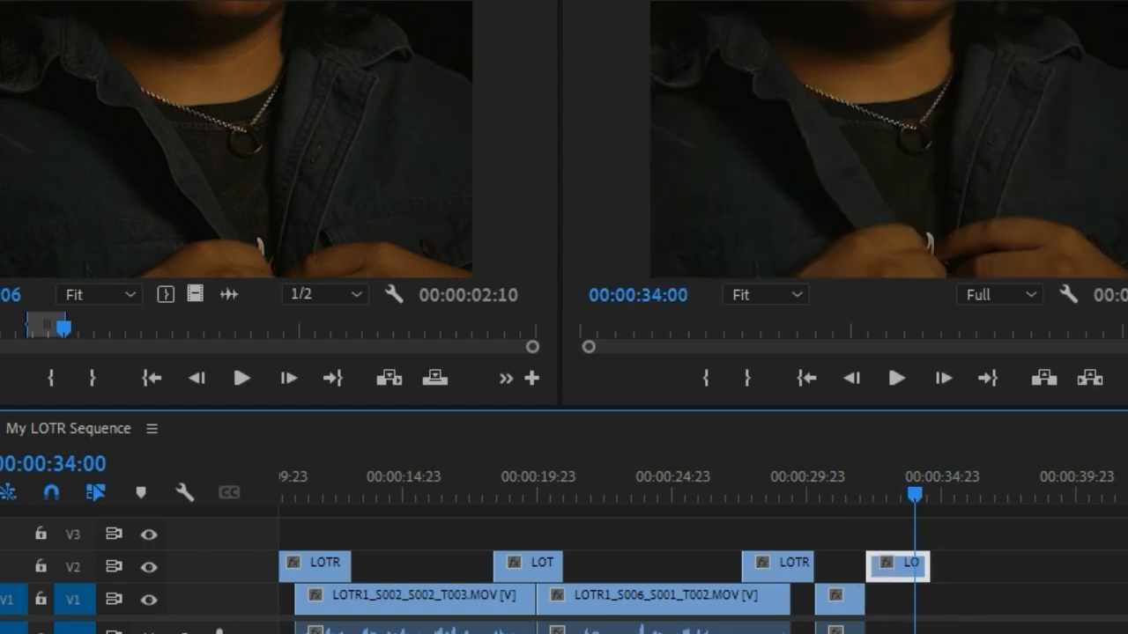
Step: Open LOTR1_S014_S002_T002.MOV from the Bilbo bin and play it past the slate to find Bilbo's reaction
key("shift+1")
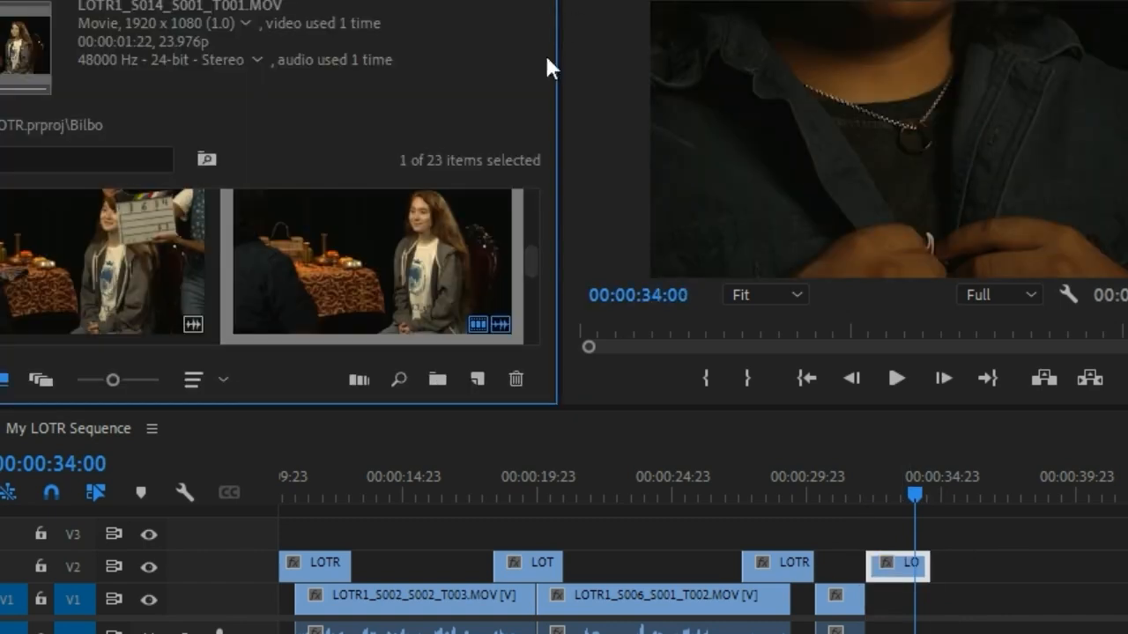
scroll(531, 255, "down", 4)
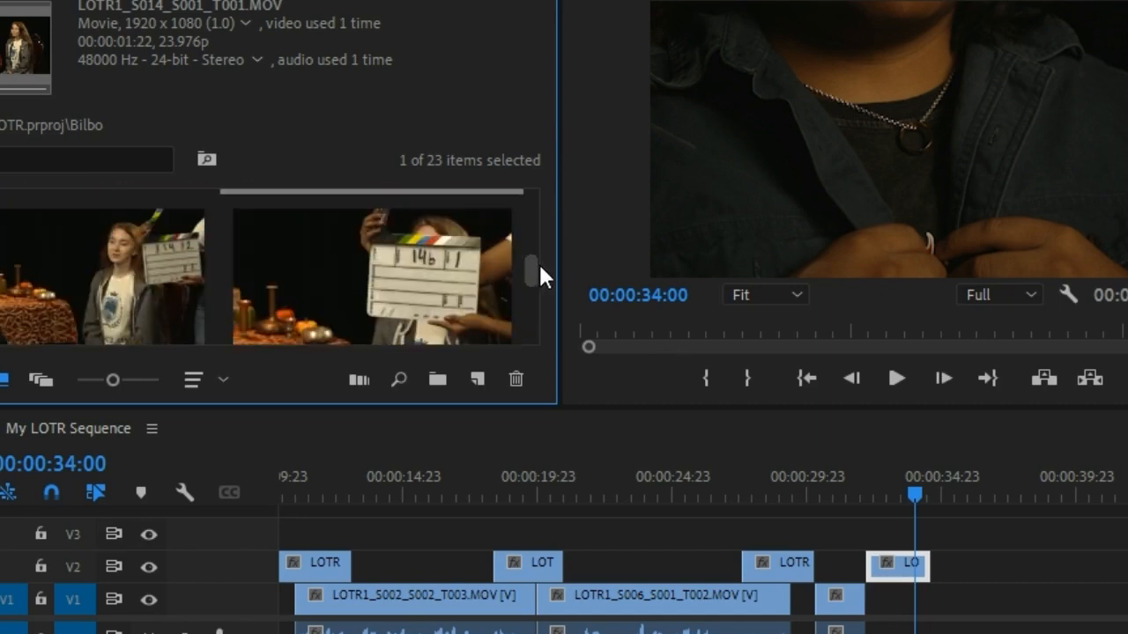
double_click(101, 243)
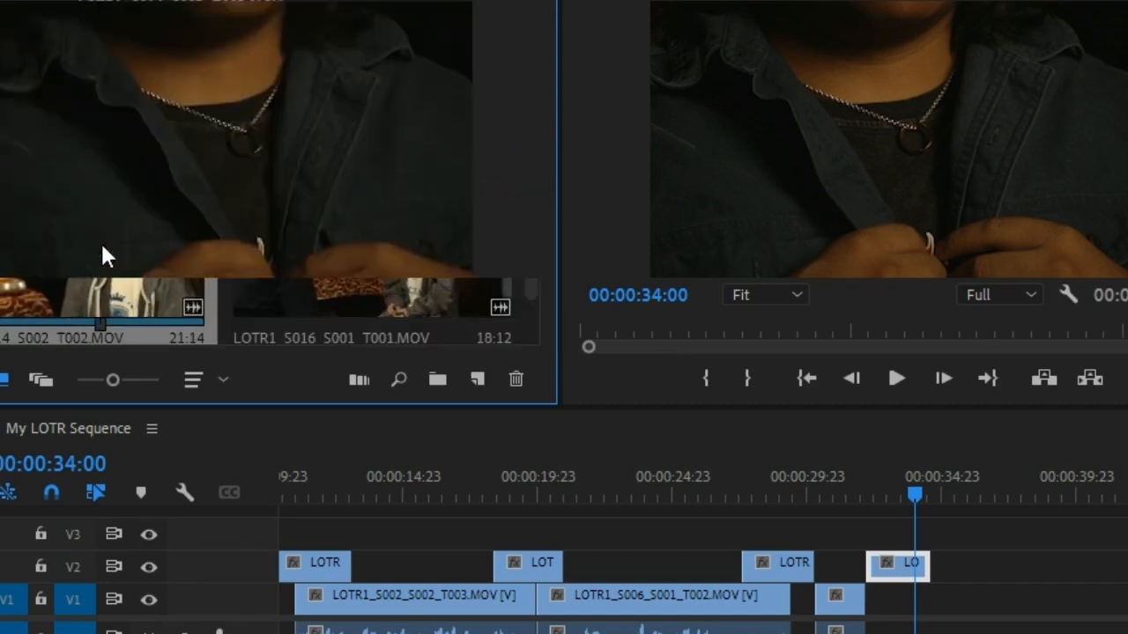
left_click_drag(64, 325, 74, 325)
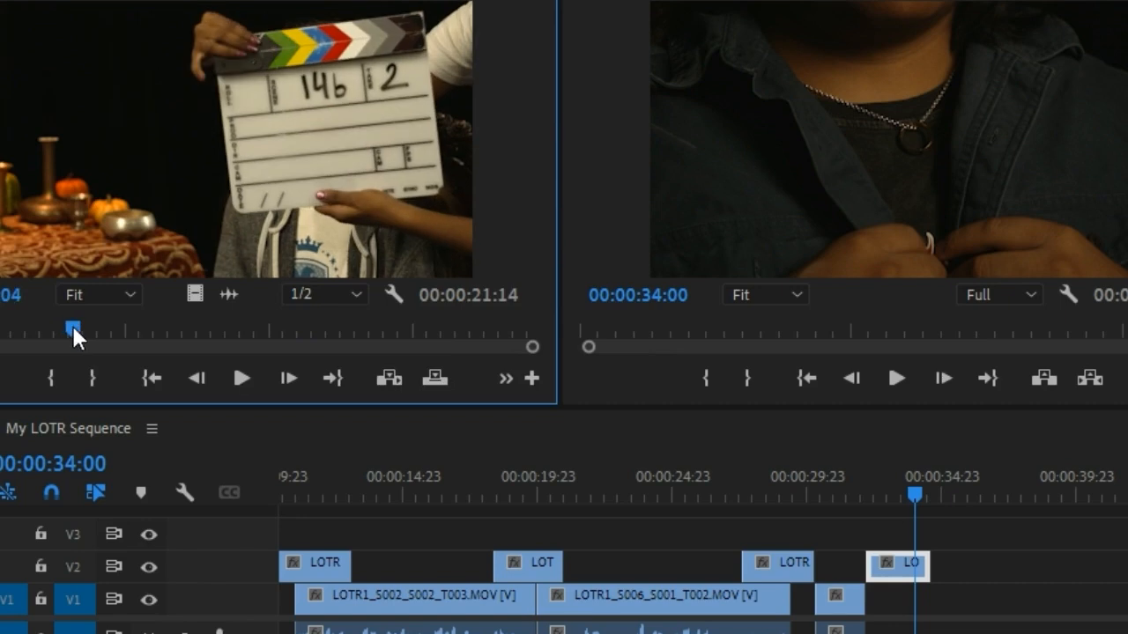
key("space")
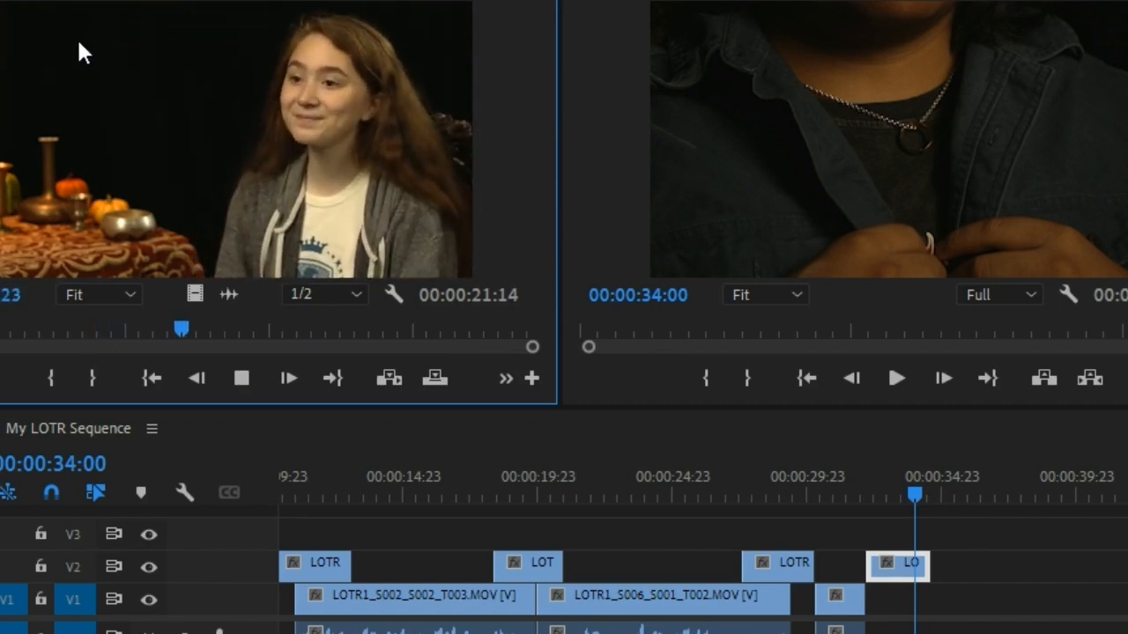
key("space")
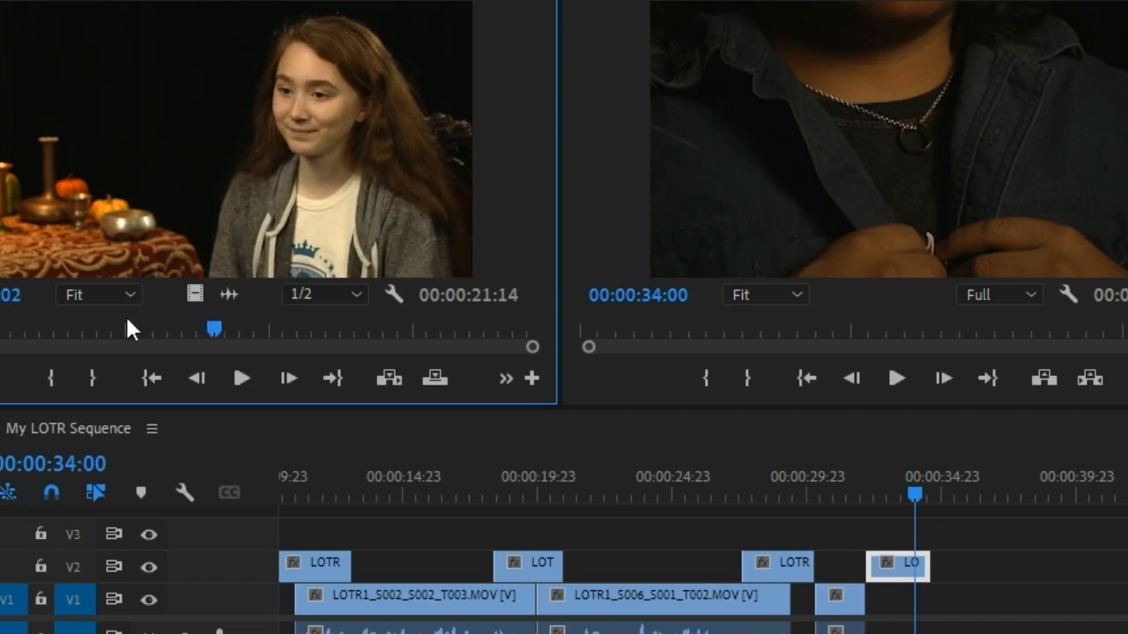
Step: Mark In and Out points in LOTR1_S014_S002_T002.MOV for a 00:00:05:20 selection starting after Bilbo's smile fades
left_click(42, 381)
key("space")
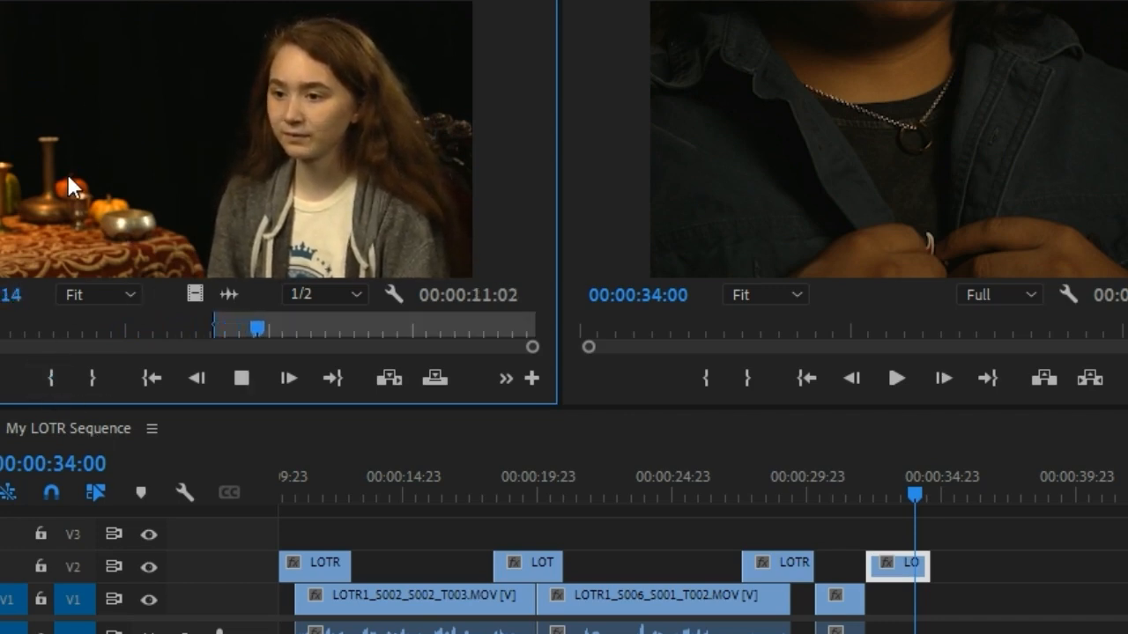
key("space")
left_click(50, 378)
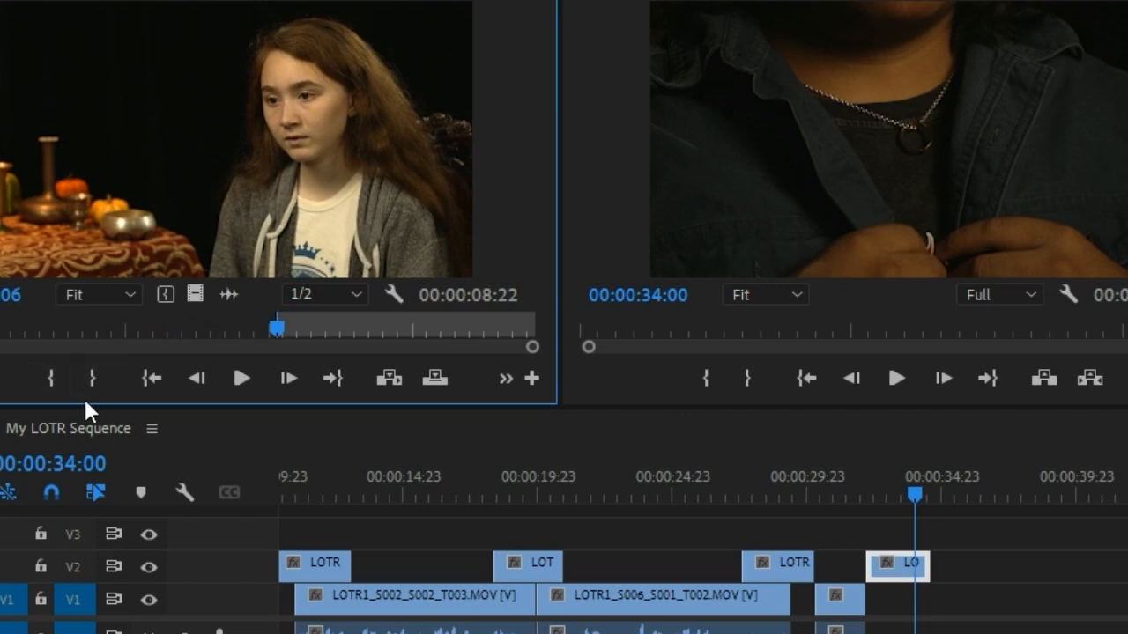
key("space")
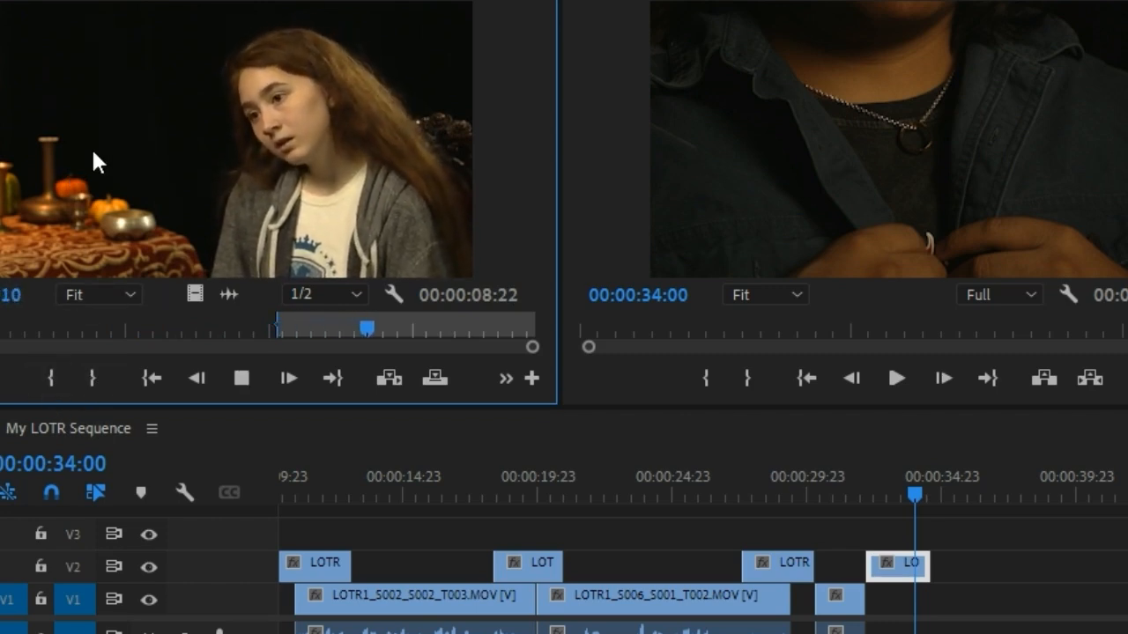
left_click(92, 375)
Step: Place the marked Bilbo close-up on V1 starting beneath the necklace clip on V2, and play across the cut
left_click_drag(861, 509, 883, 608)
left_click(890, 476)
key("space")
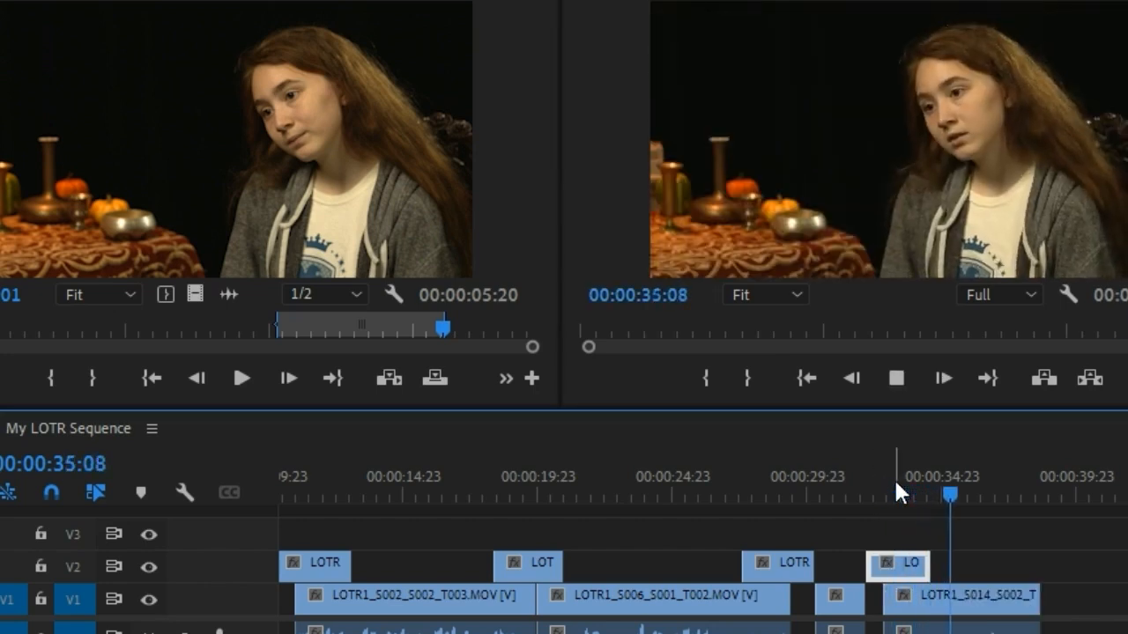
key("space")
Step: Open LOTR1_S001_S011_T003.MOV from the Frodo bin to check it as a possible Frodo reaction shot
left_click(596, 29)
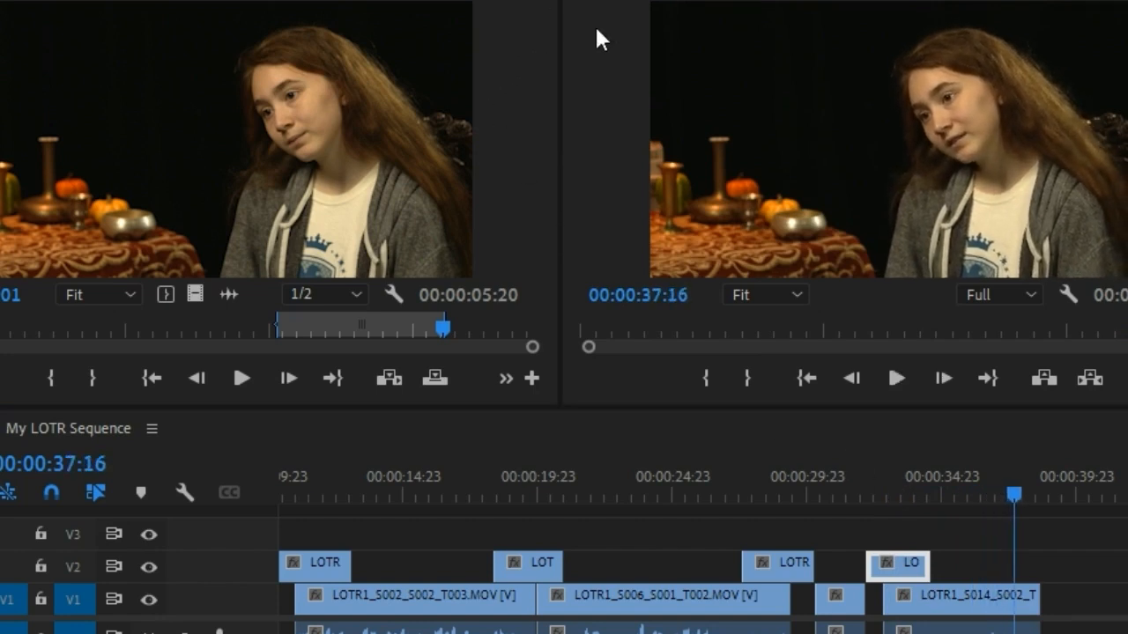
key("shift+1")
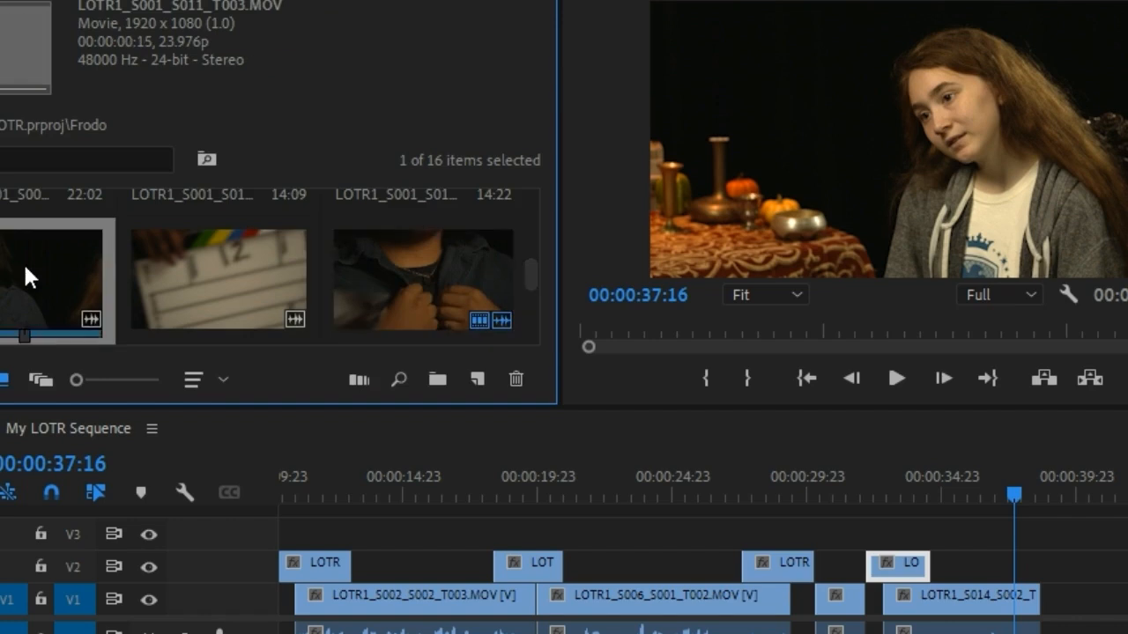
double_click(25, 264)
left_click(642, 328)
left_click(37, 327)
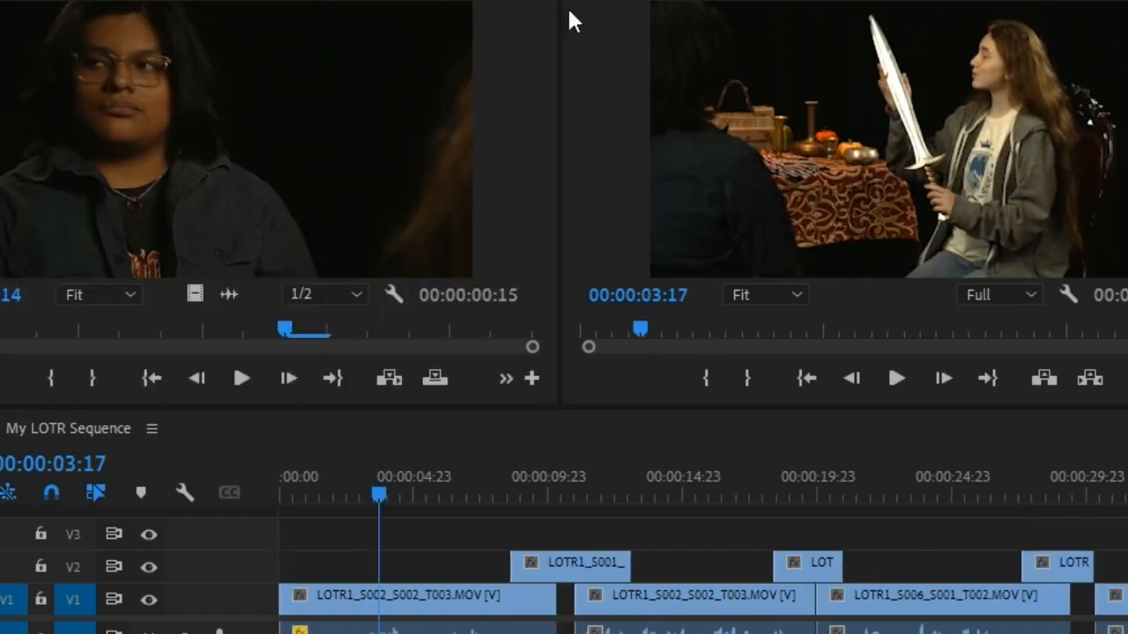
Step: Open LOTR1_S001_S015_T002.MOV from the Frodo bin and check its contents as a possible Frodo shot
key("shift+1")
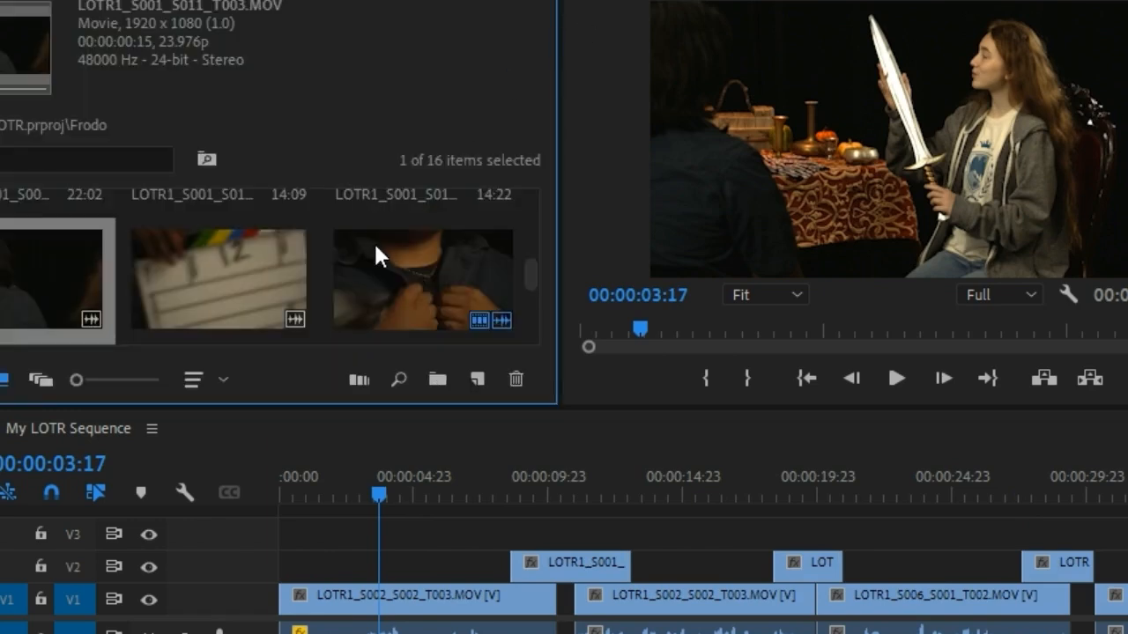
scroll(374, 241, "down", 1)
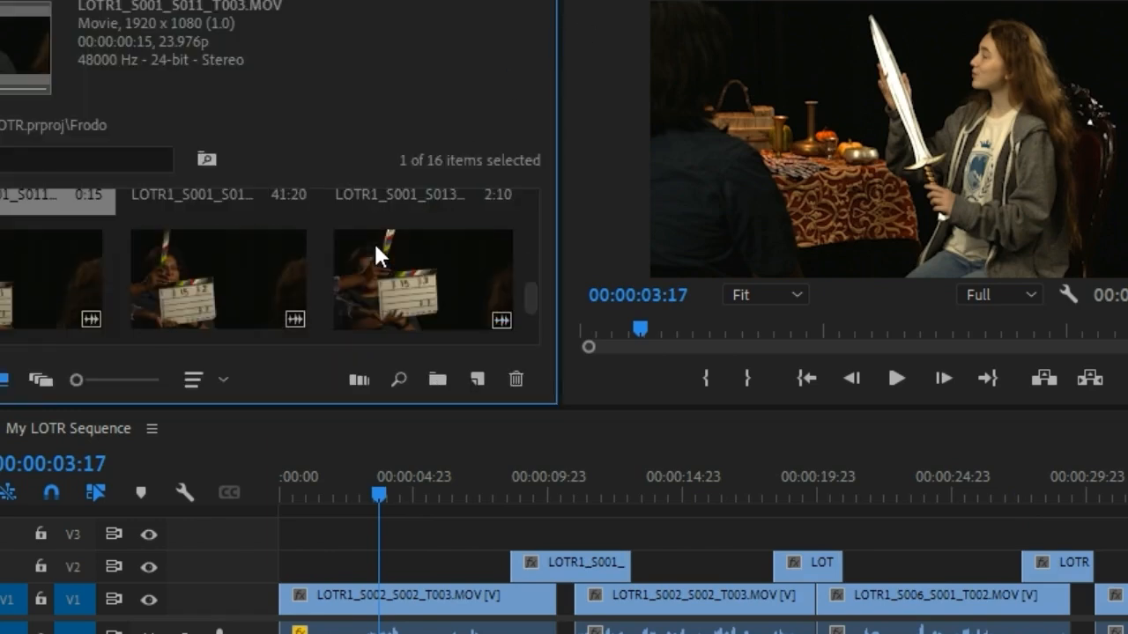
double_click(215, 284)
left_click_drag(30, 322, 2, 351)
left_click(567, 10)
left_click(396, 2)
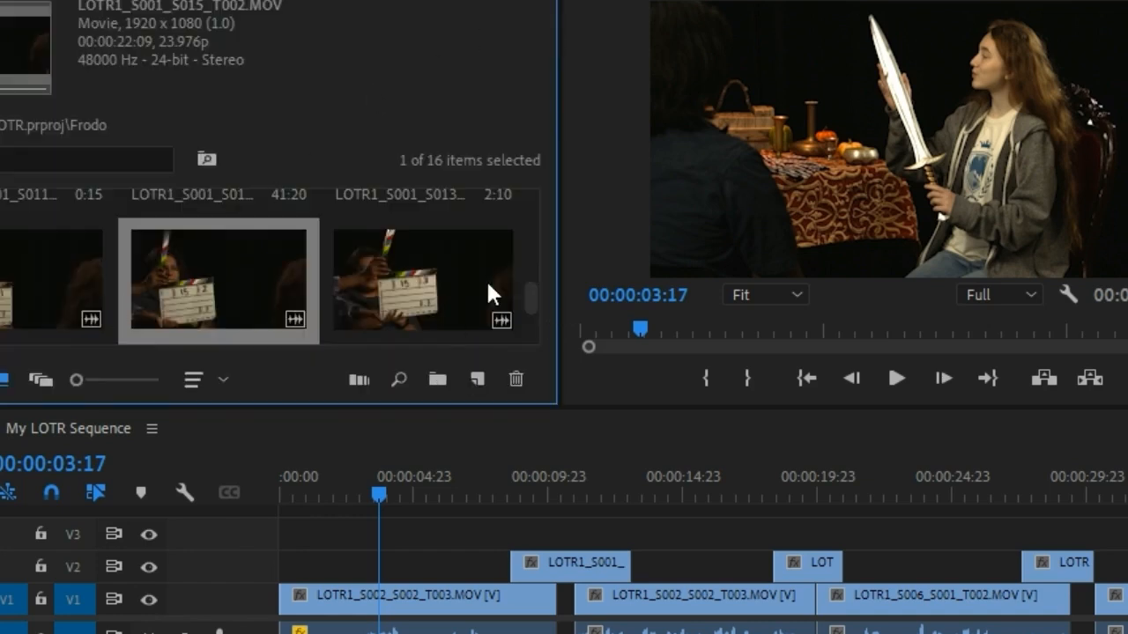
Step: Find LOTR1_S001_S011_T002.MOV in the enlarged Frodo bin and mark a 00:00:02:18 selection of Frodo handling the necklace
scroll(489, 285, "down", 2)
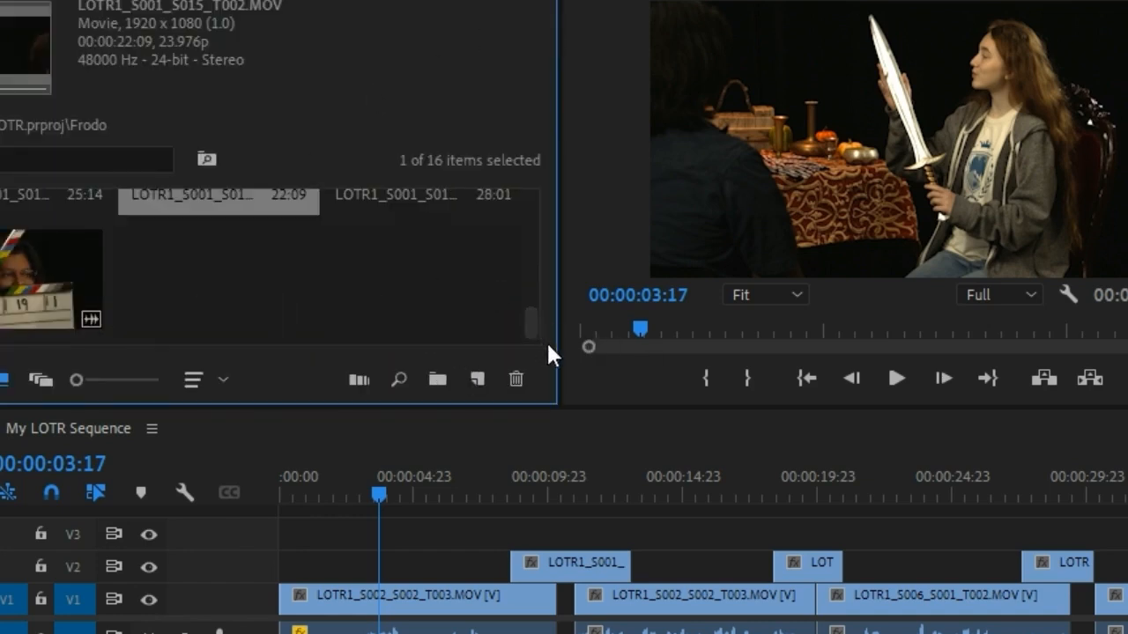
key("grave")
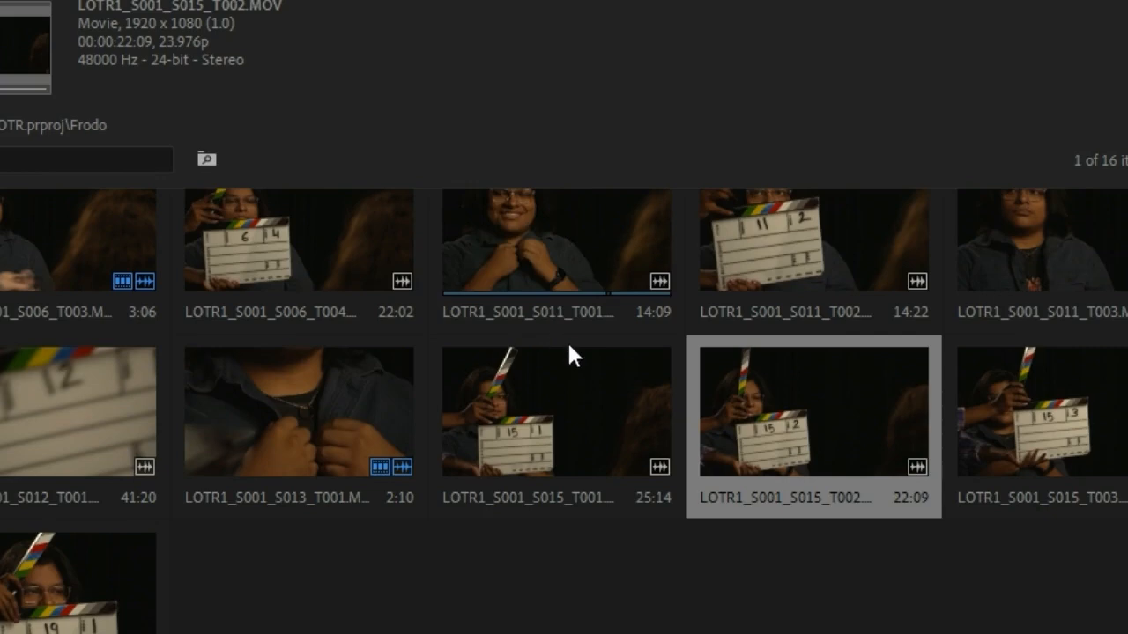
scroll(652, 353, "up", 2)
left_click(1049, 413)
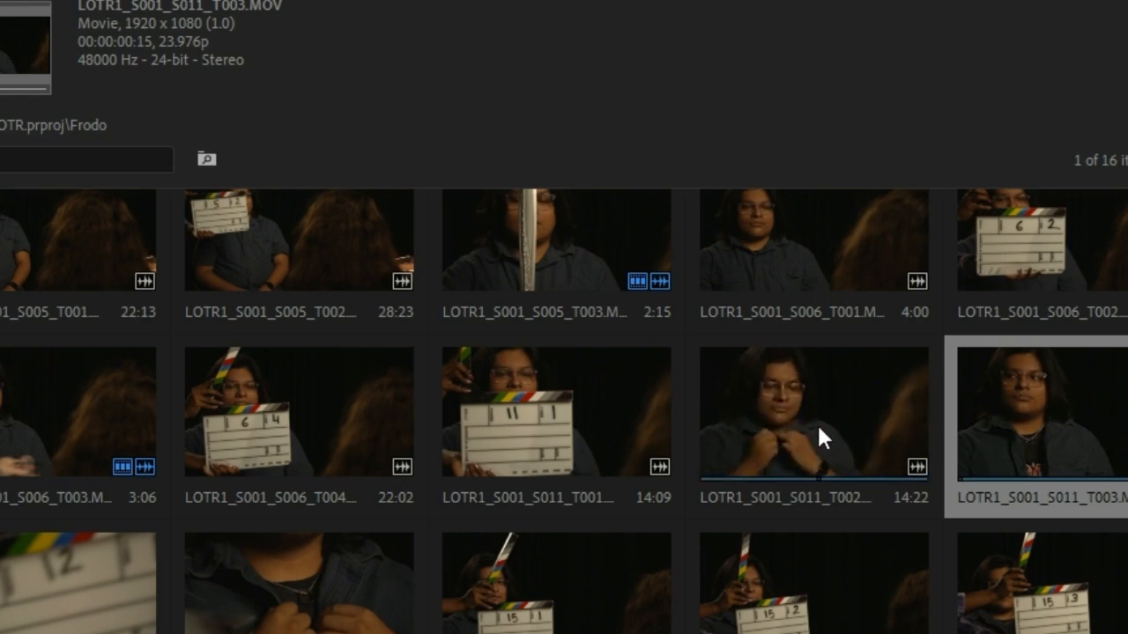
double_click(843, 427)
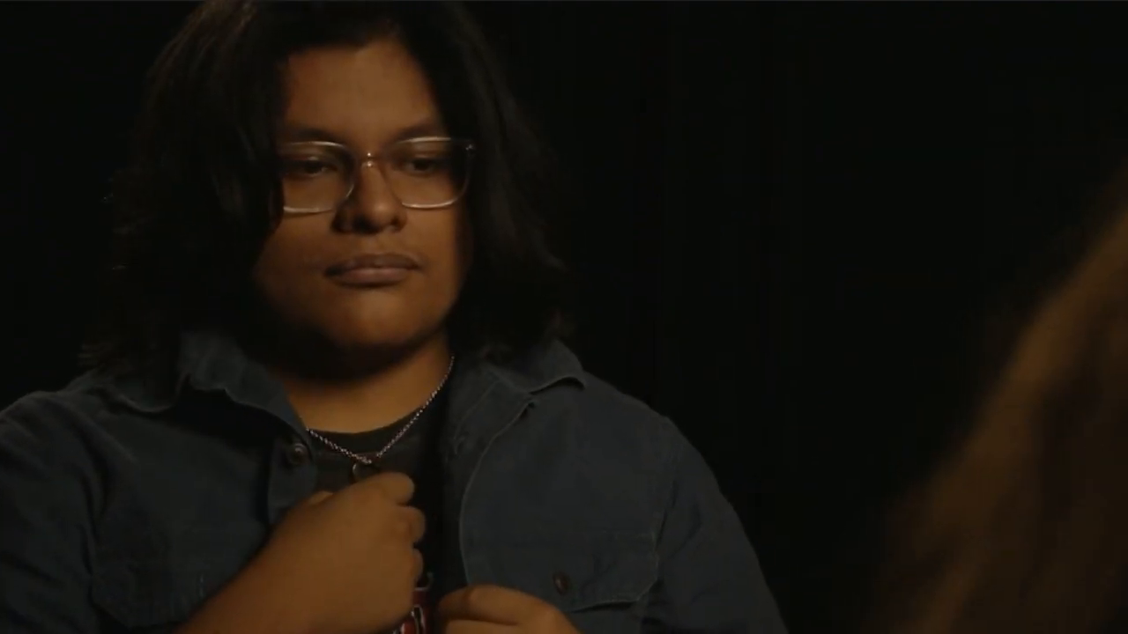
key("grave")
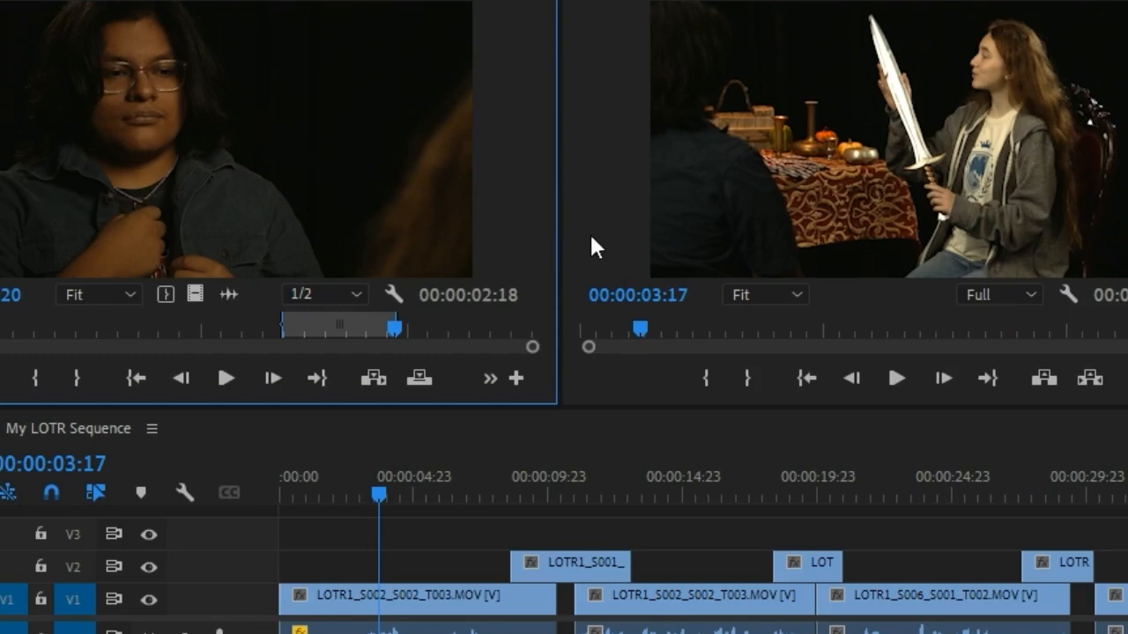
Step: Place the marked Frodo clip directly after the LOTR1_S014_S002 Bilbo close-up and raise its video to V2
scroll(703, 564, "right", 10)
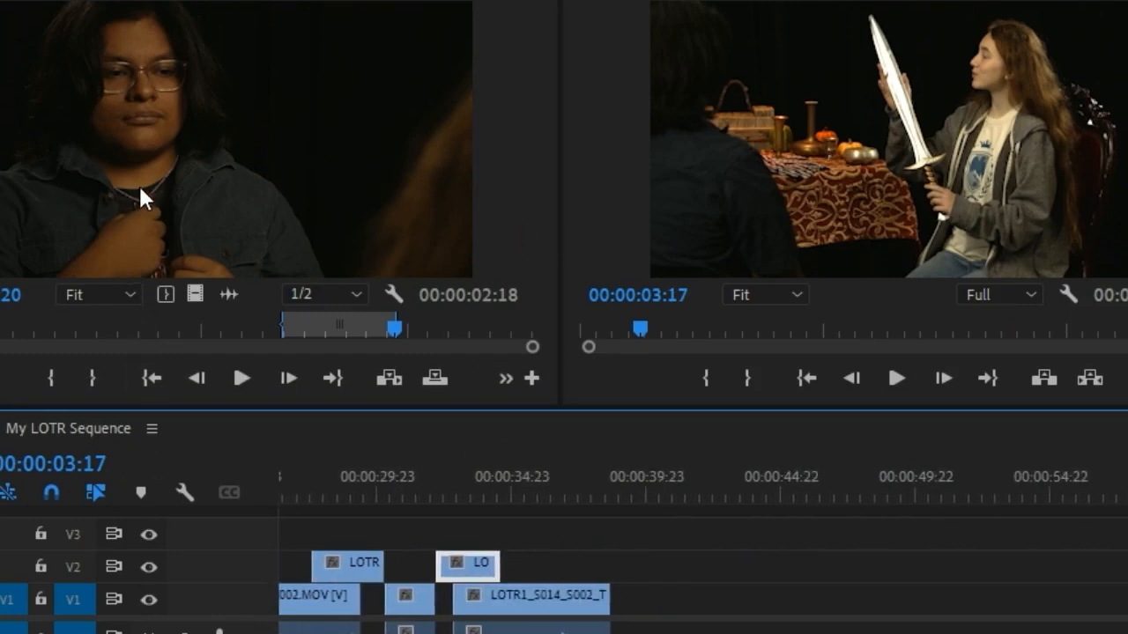
left_click_drag(144, 157, 609, 497)
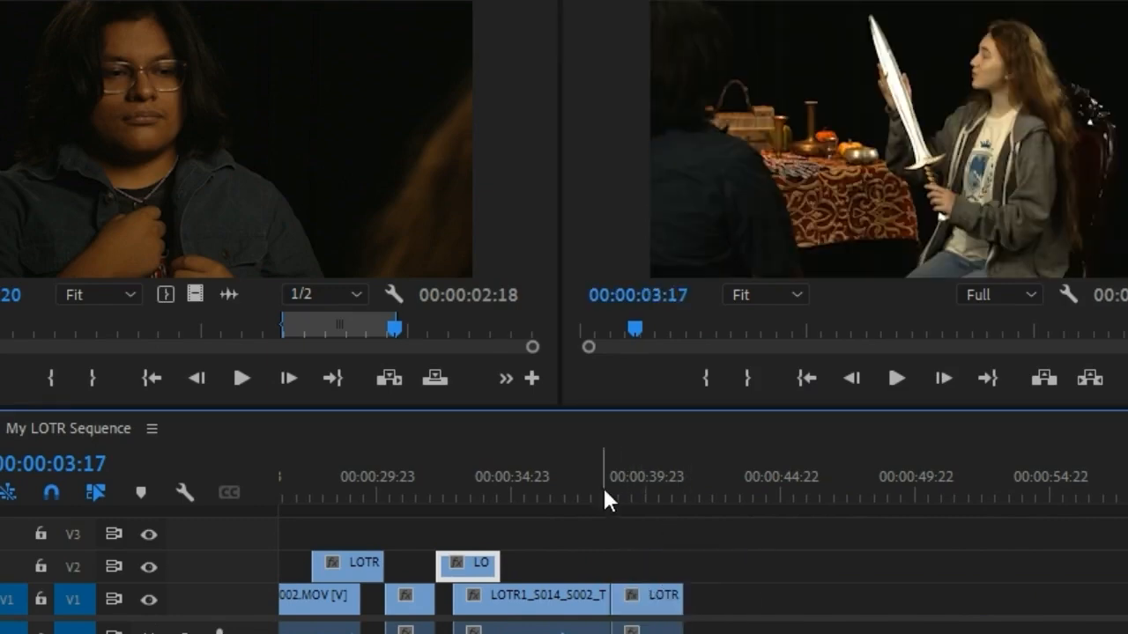
key("space")
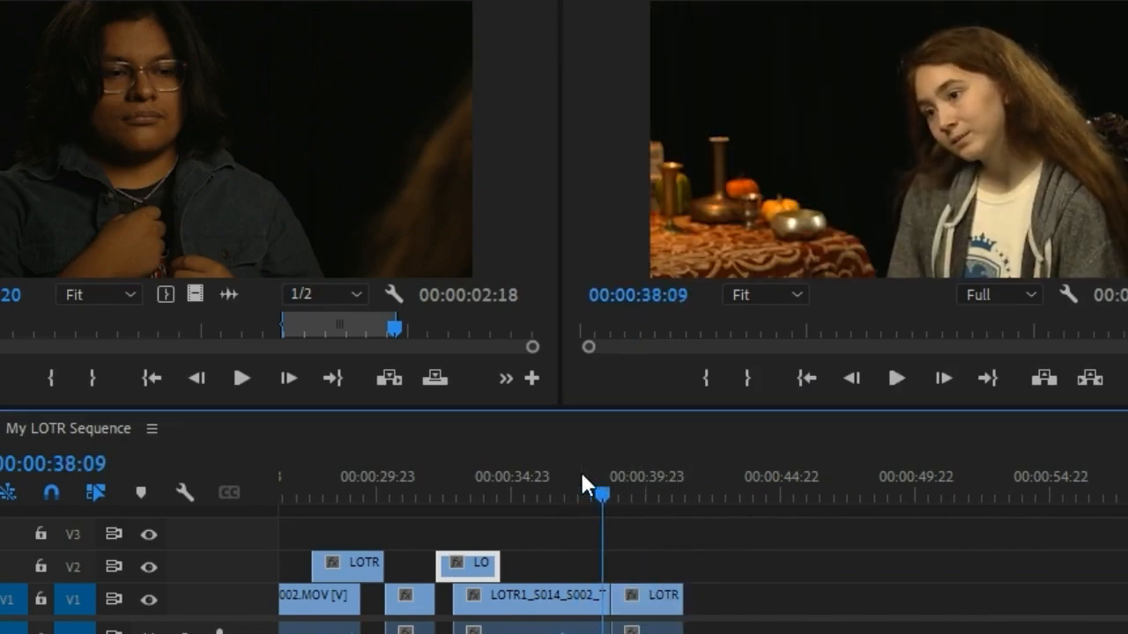
left_click_drag(640, 614, 643, 573)
left_click_drag(651, 629, 651, 633)
left_click(551, 478)
key("space")
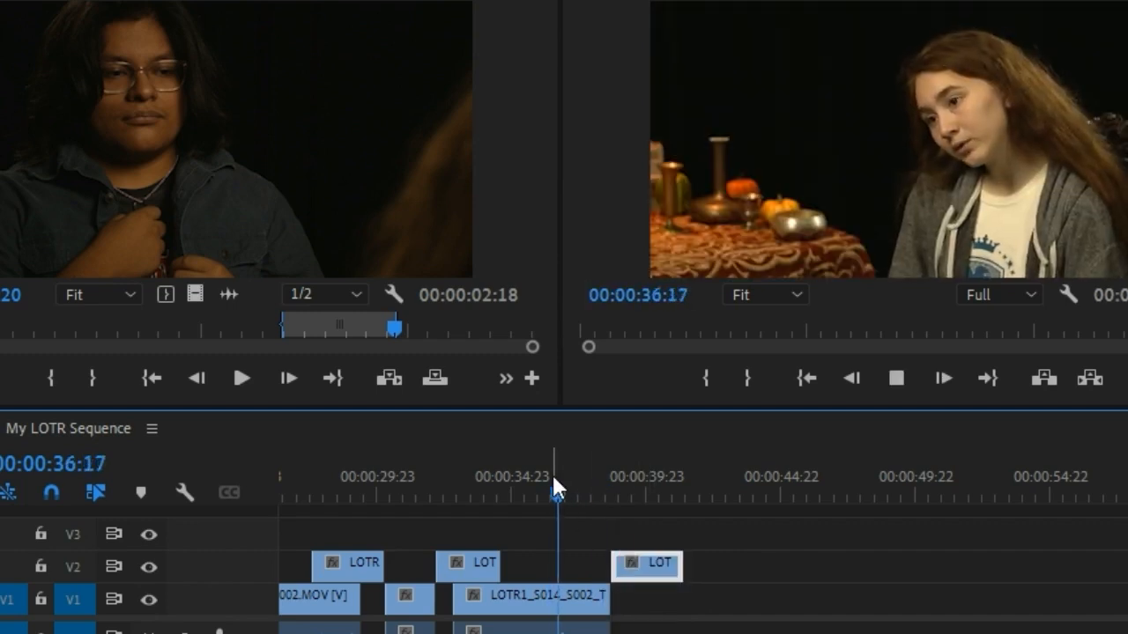
Step: Move the Frodo clip on V2 about one second earlier to overlap the Bilbo close-up's end, and play across the cut
left_click_drag(646, 571, 633, 571)
key("space")
key("space")
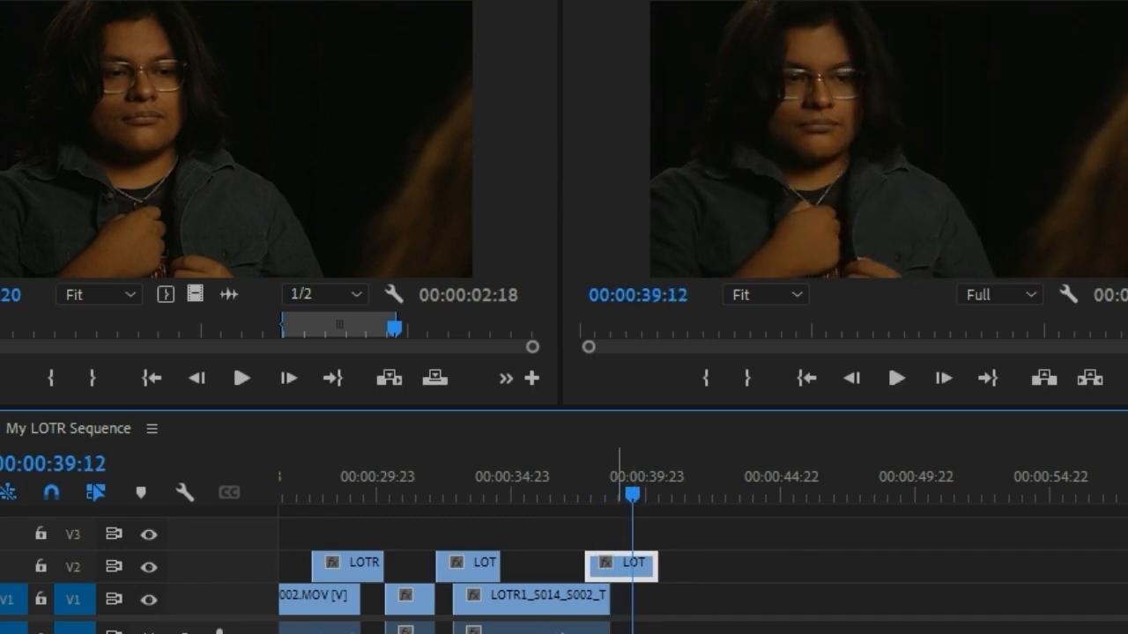
left_click(585, 470)
key("space")
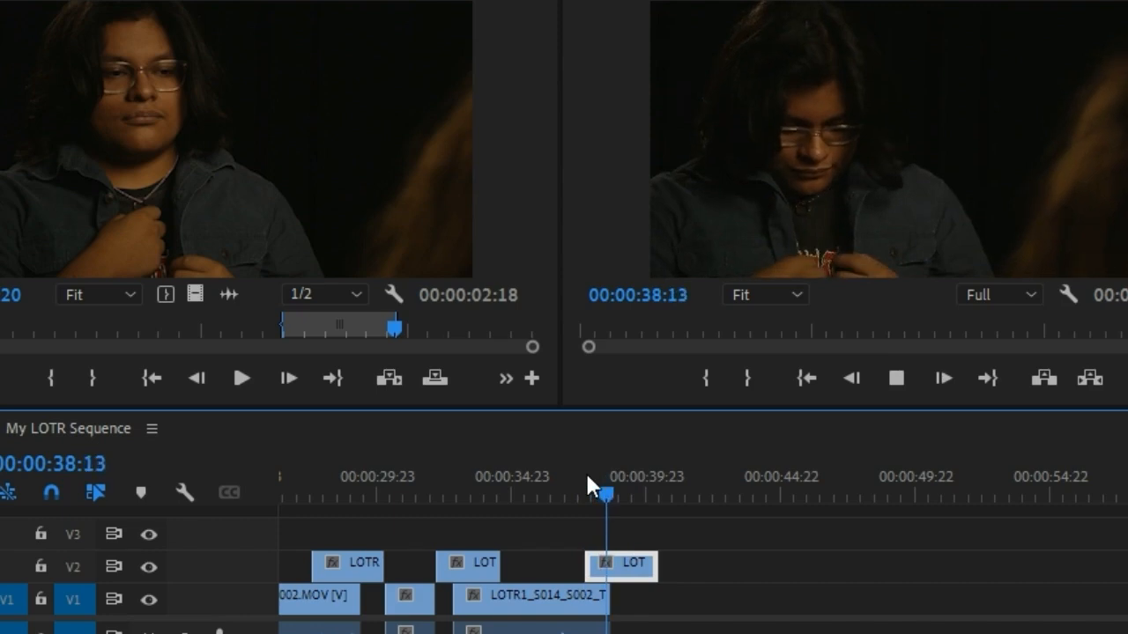
key("space")
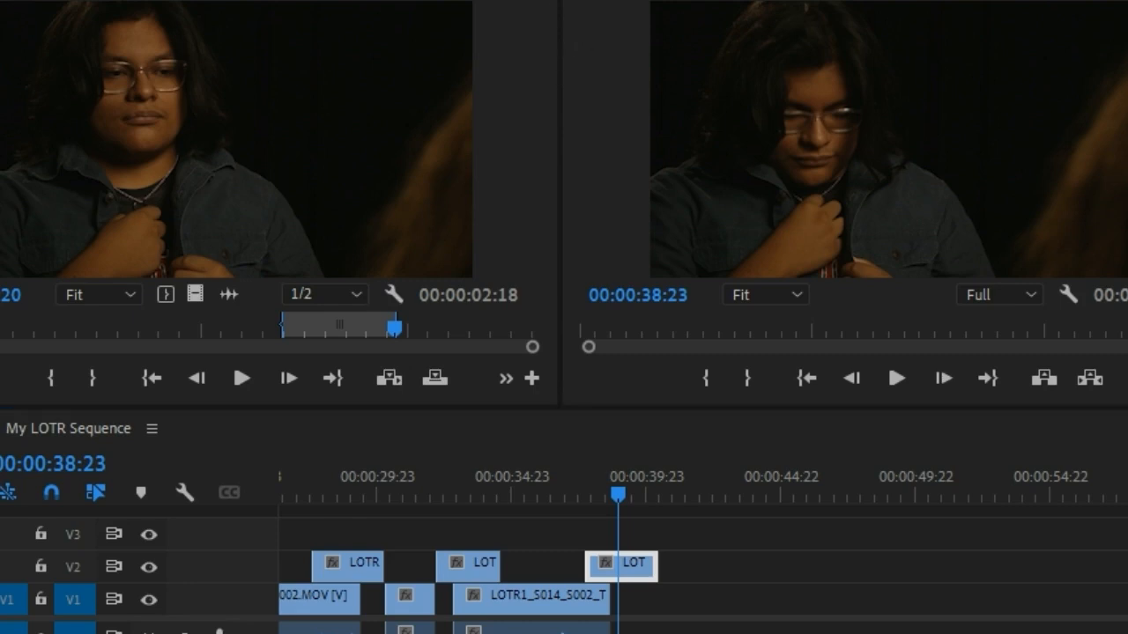
Step: Open LOTR1_S016_S001_T001.MOV from the Bilbo bin, mark an In point, and play the take
key("shift+1")
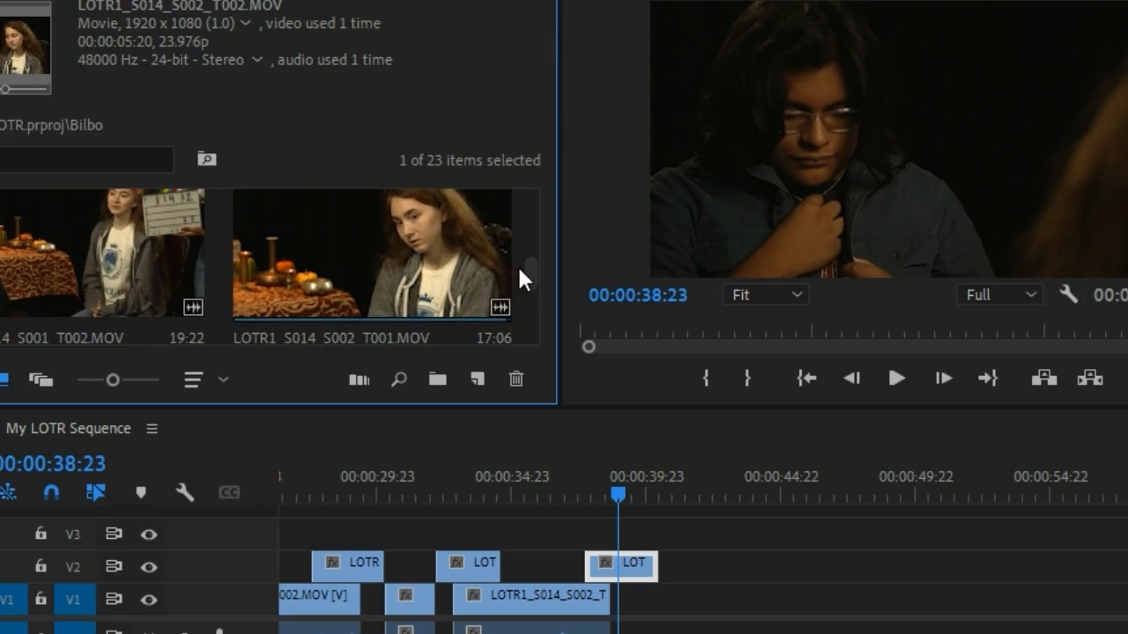
scroll(523, 275, "up", 2)
scroll(525, 275, "down", 3)
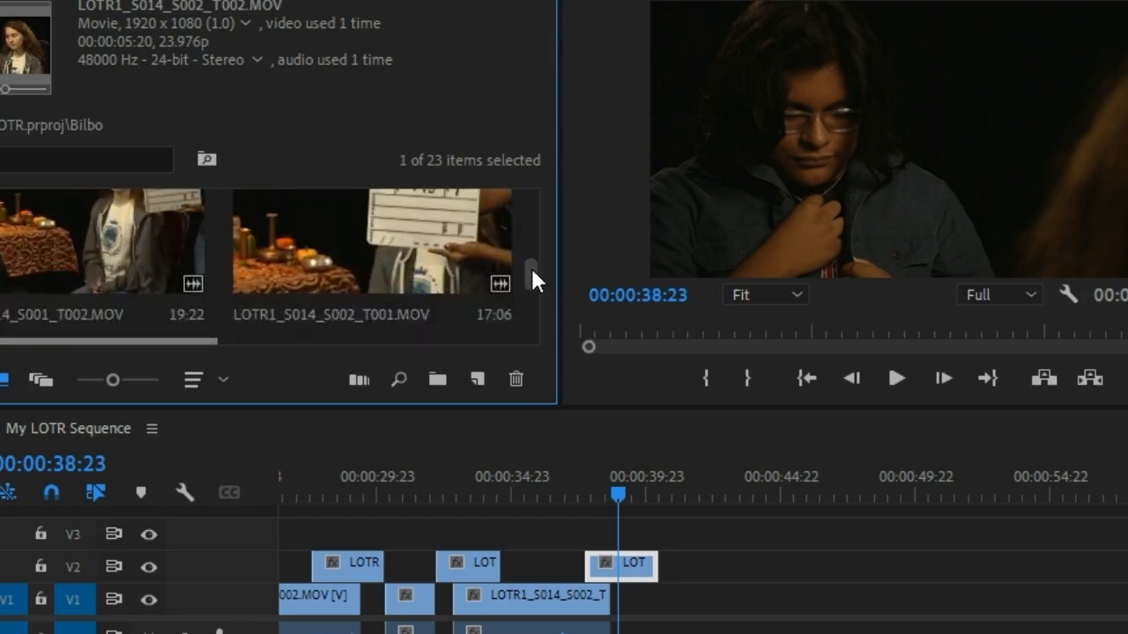
scroll(532, 286, "down", 1)
left_click(353, 273)
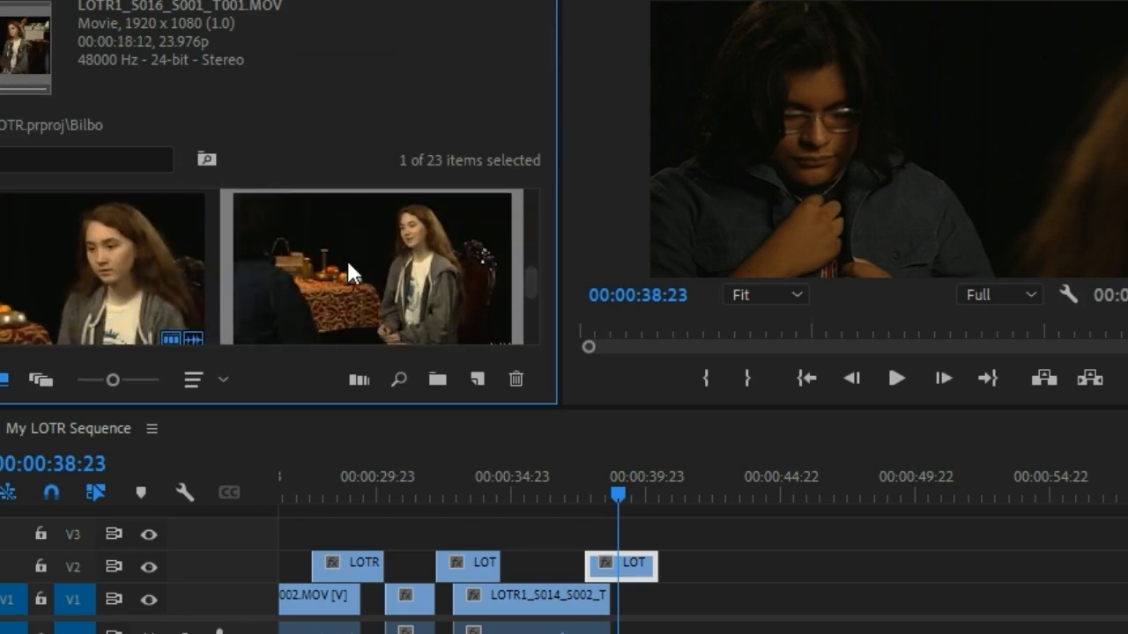
double_click(345, 258)
left_click(81, 328)
key("space")
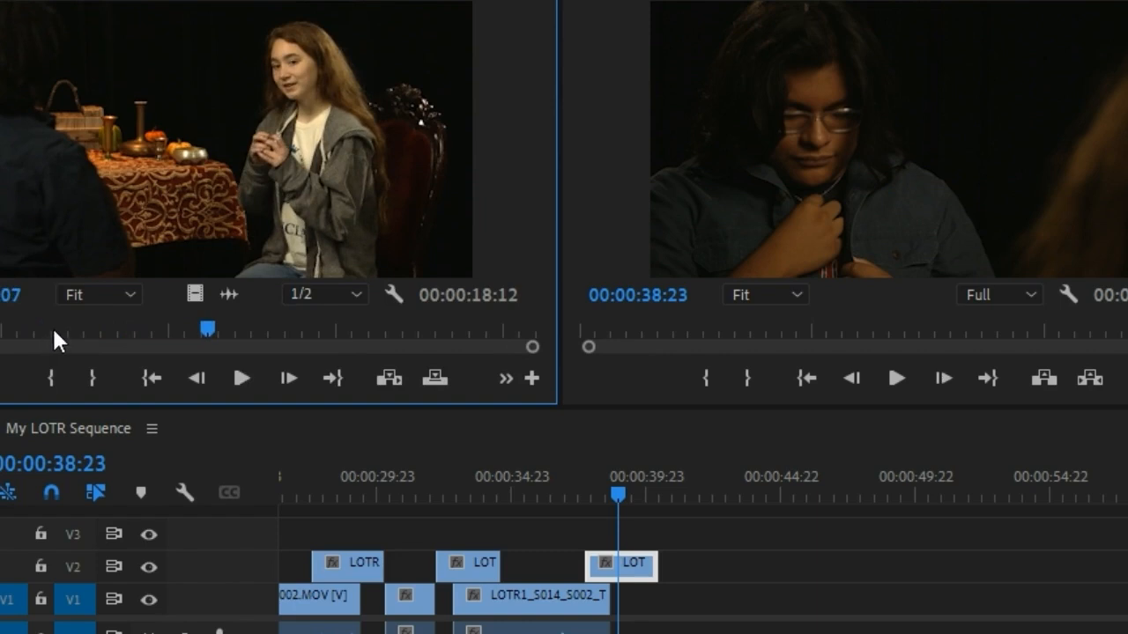
left_click(51, 329)
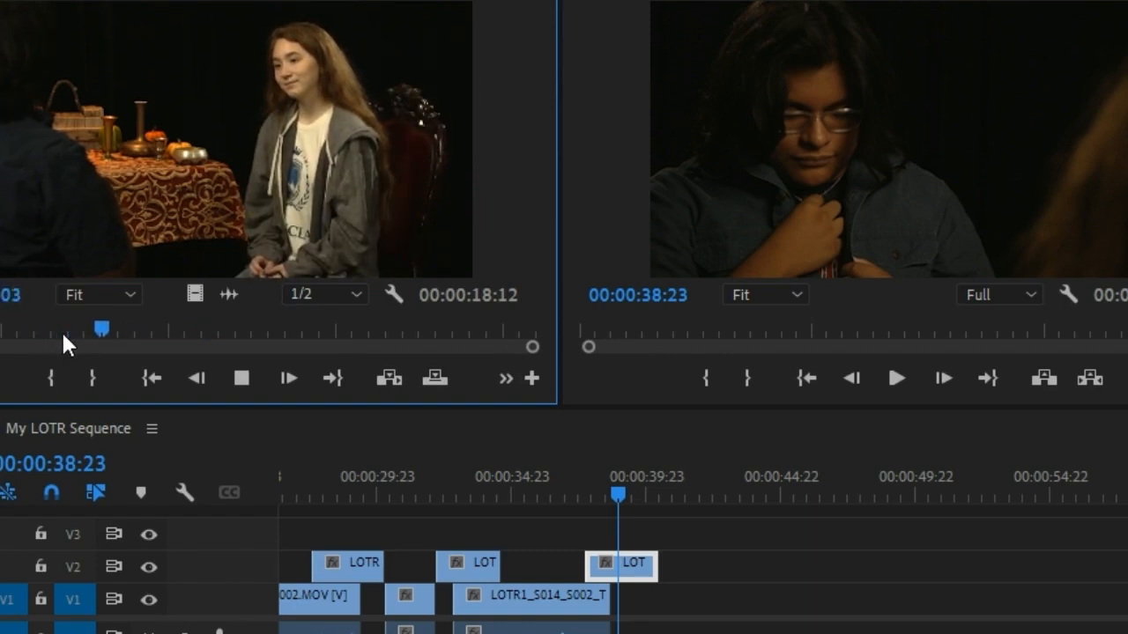
left_click(53, 378)
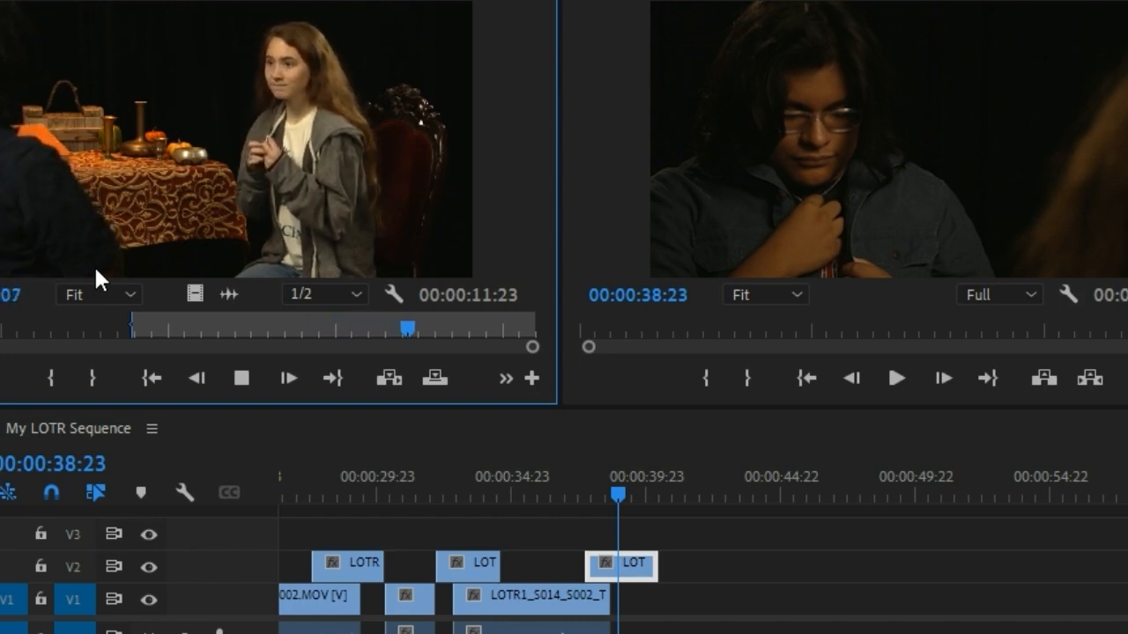
key("space")
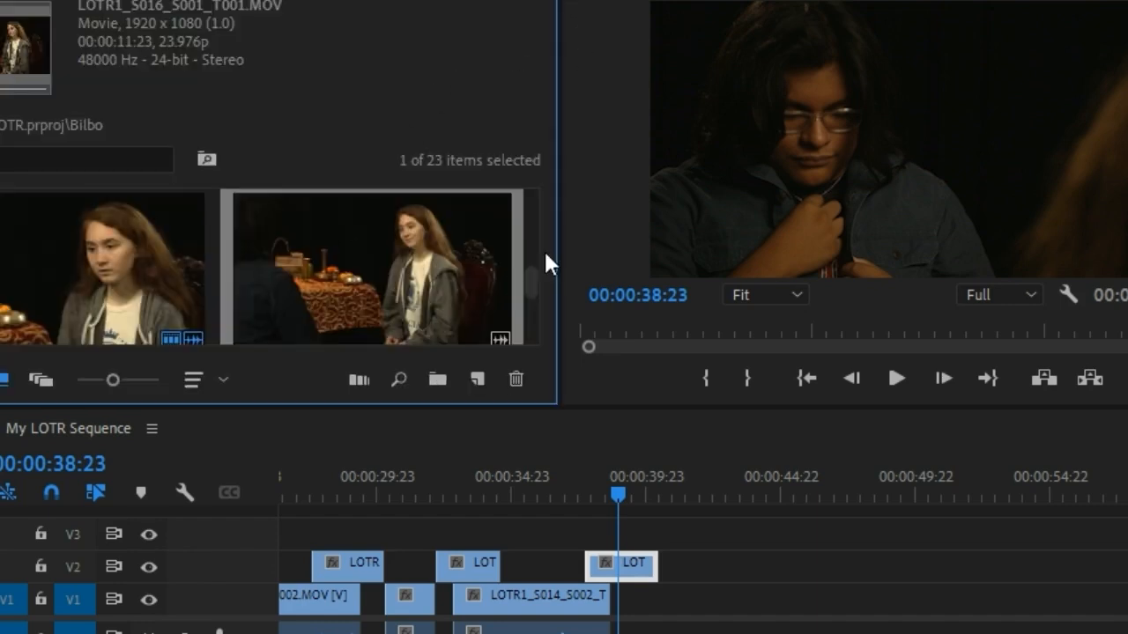
Step: Open LOTR1_S016_S001_T003.MOV from the Bilbo bin and mark In and Out points for a 00:00:10:16 selection
left_click_drag(532, 271, 533, 284)
left_click(316, 231)
double_click(315, 225)
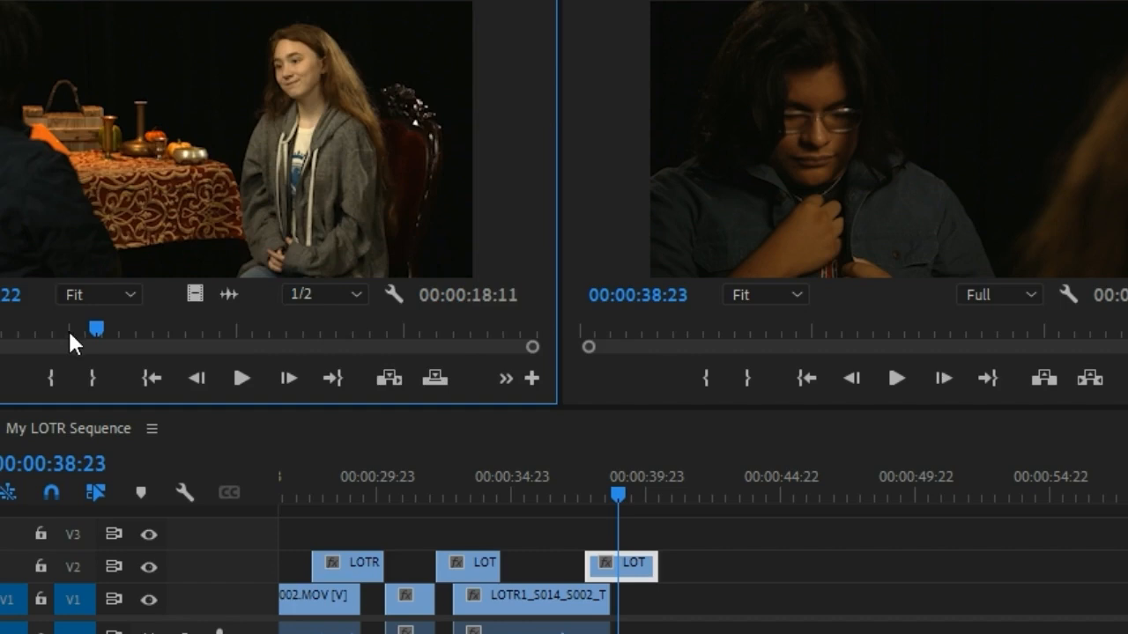
key("space")
key("space")
left_click(58, 374)
key("space")
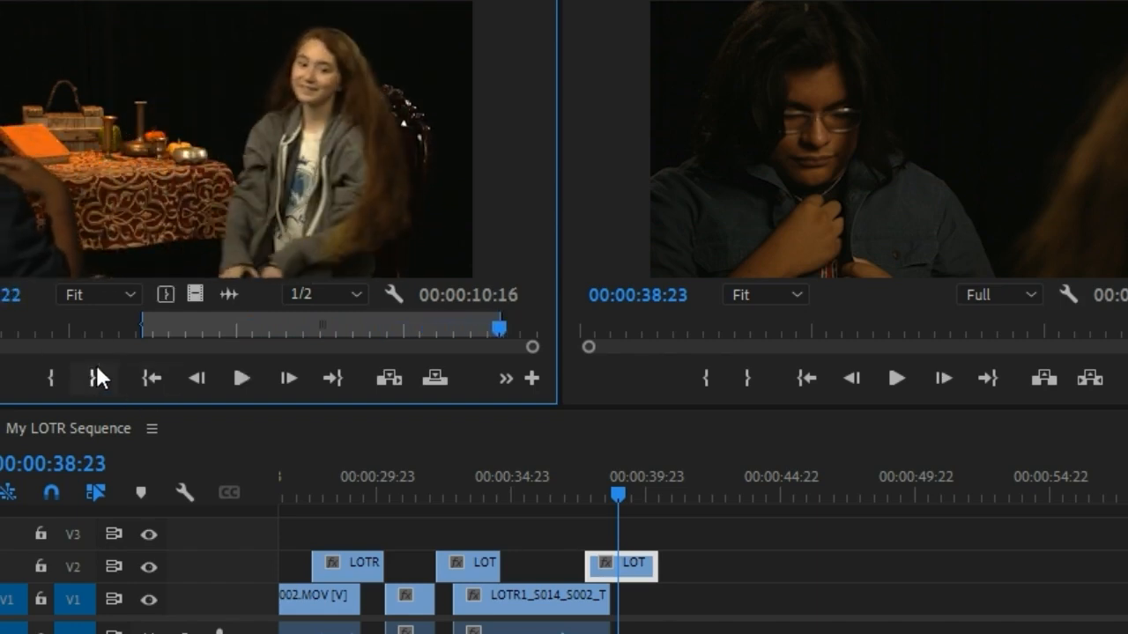
Step: Place the marked LOTR1_S016_S001_T003.MOV selection on V1, starting at 00:00:38:23 beneath the Frodo clip on V2, and play the cut
left_click_drag(687, 440, 602, 445)
key("space")
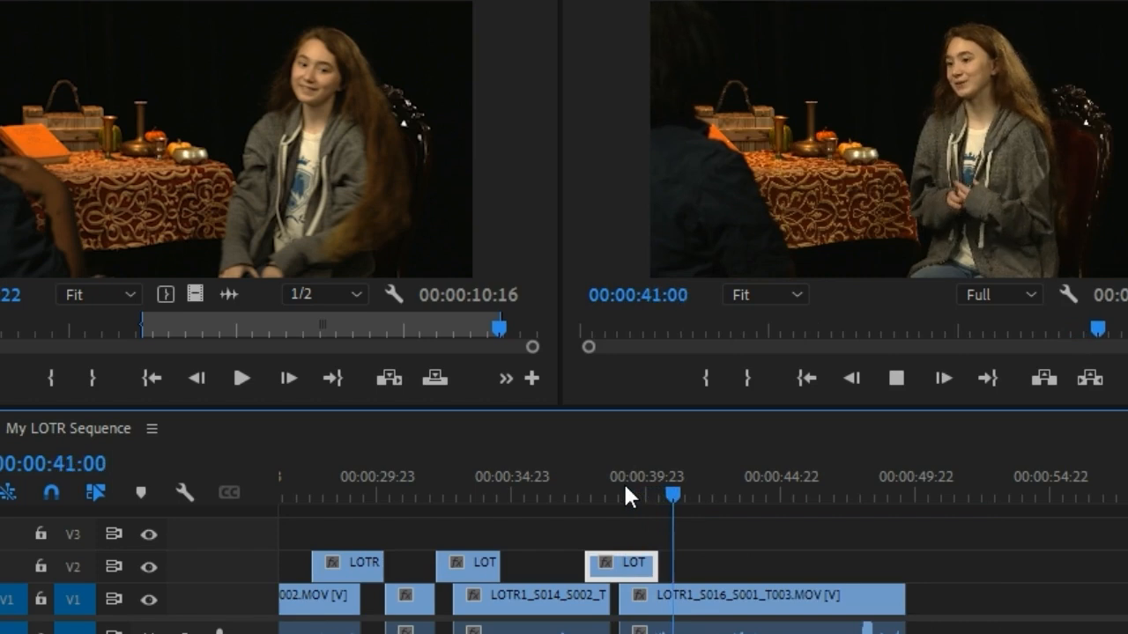
left_click(633, 485)
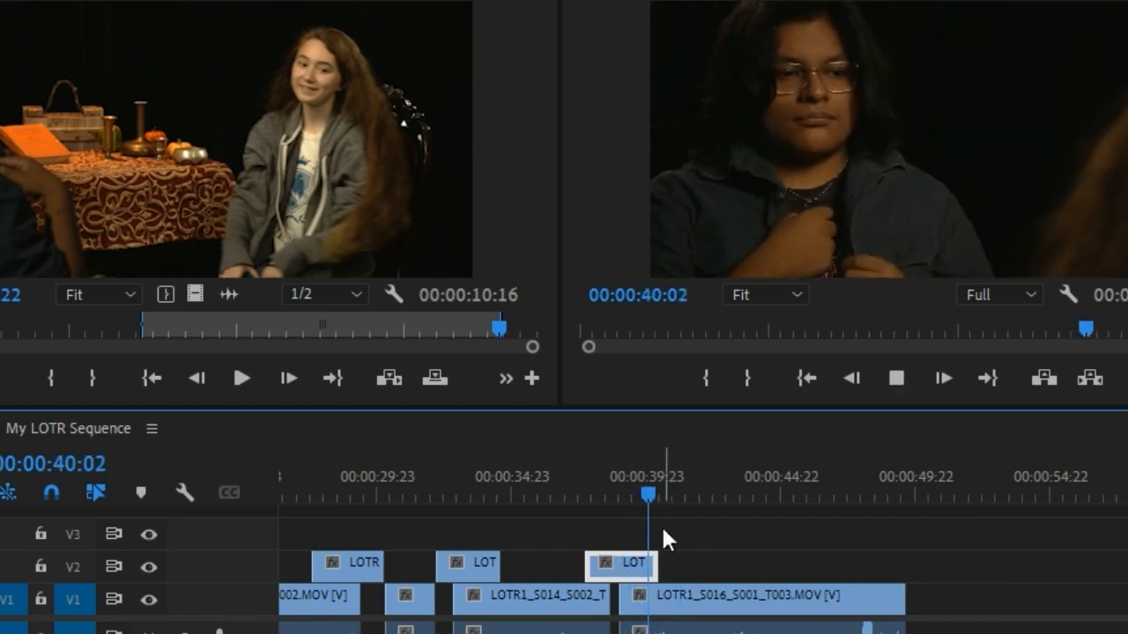
Step: Extend the end of the Frodo clip on V2 by about half a second and play across the cut to Bilbo
left_click_drag(657, 566, 662, 566)
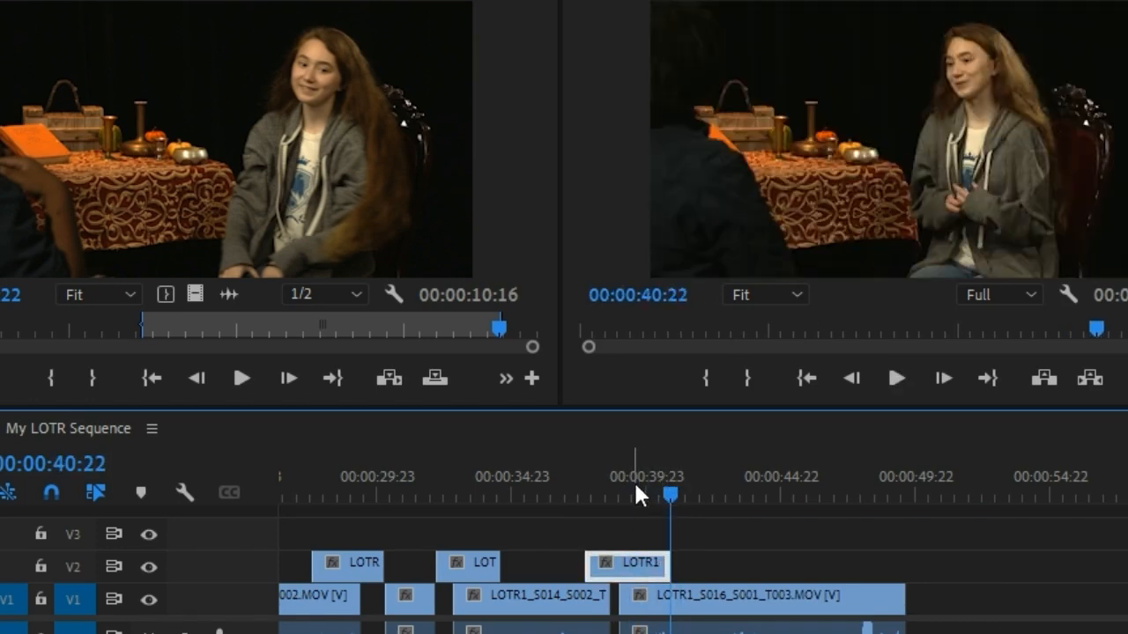
left_click(633, 483)
key("space")
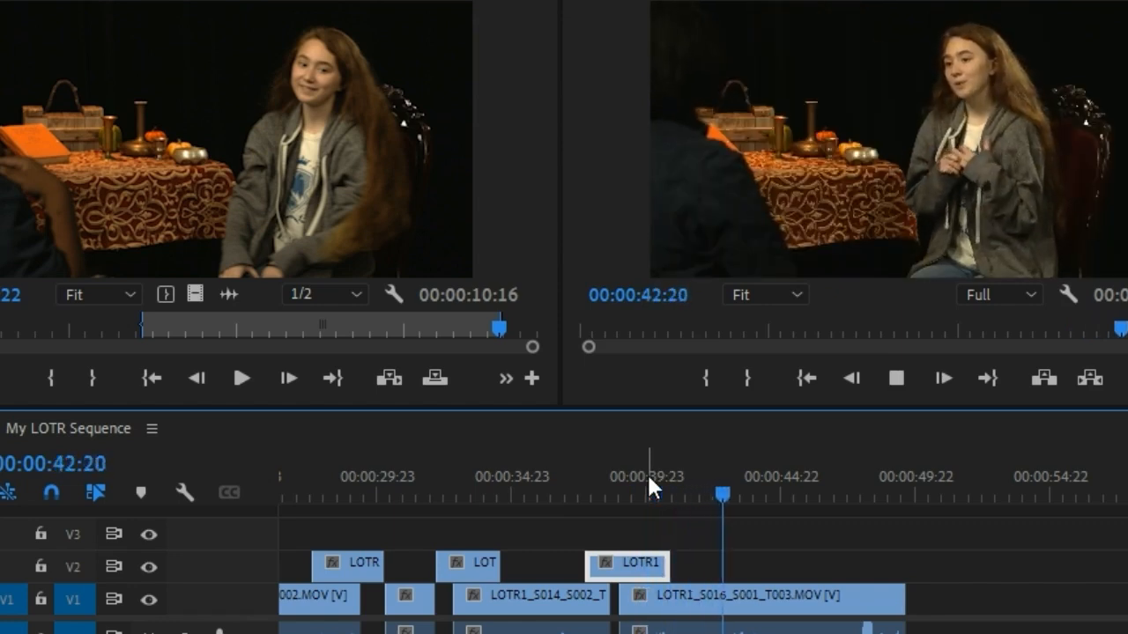
key("space")
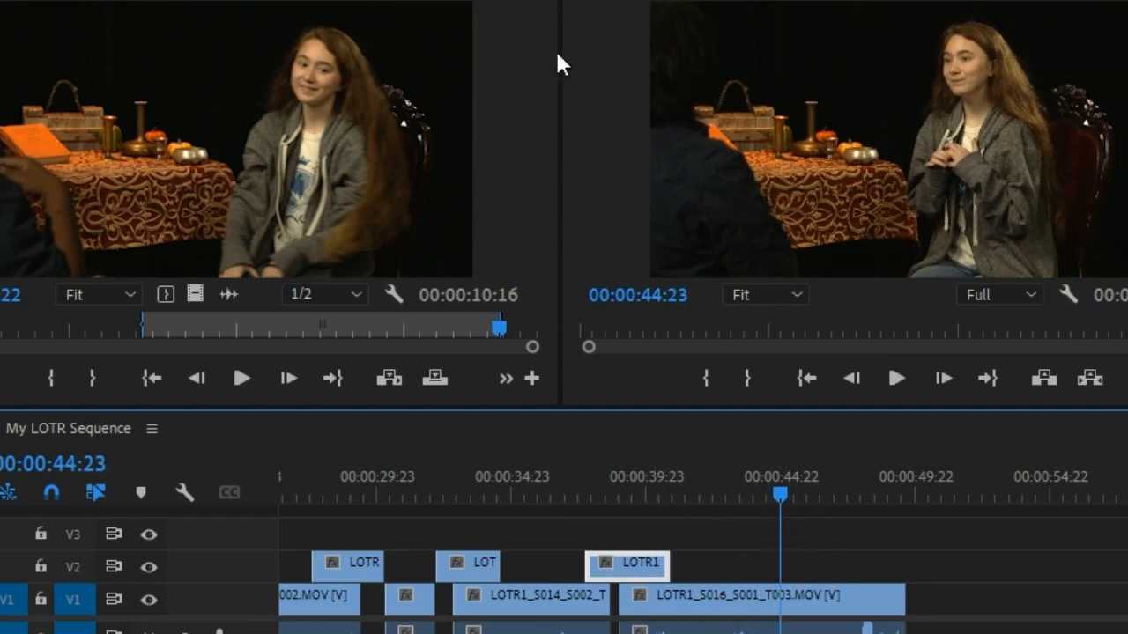
Step: Open LOTR1_S001_S013_T001.MOV from the Frodo bin and mark new In and Out points for a 00:00:02:18 selection
key("shift+1")
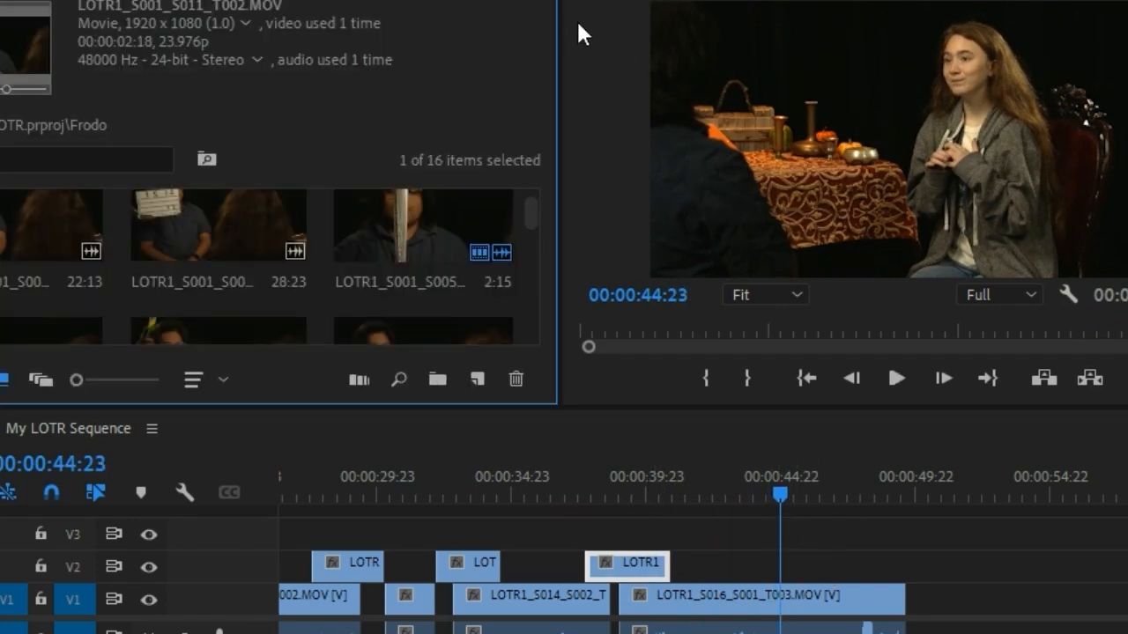
left_click_drag(528, 214, 529, 224)
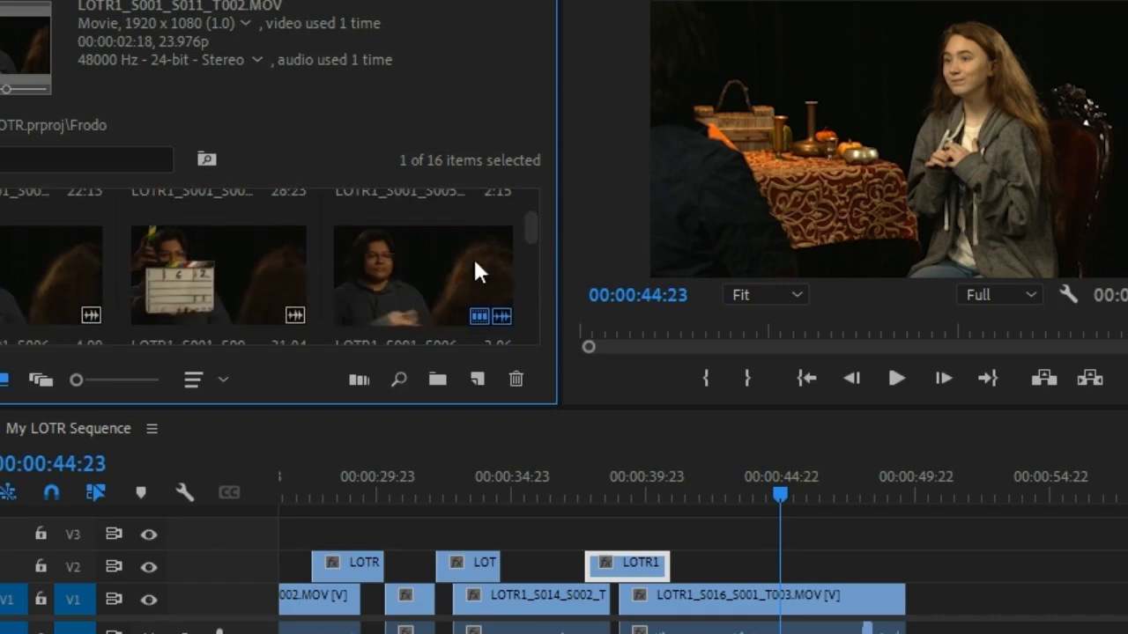
left_click_drag(530, 225, 533, 259)
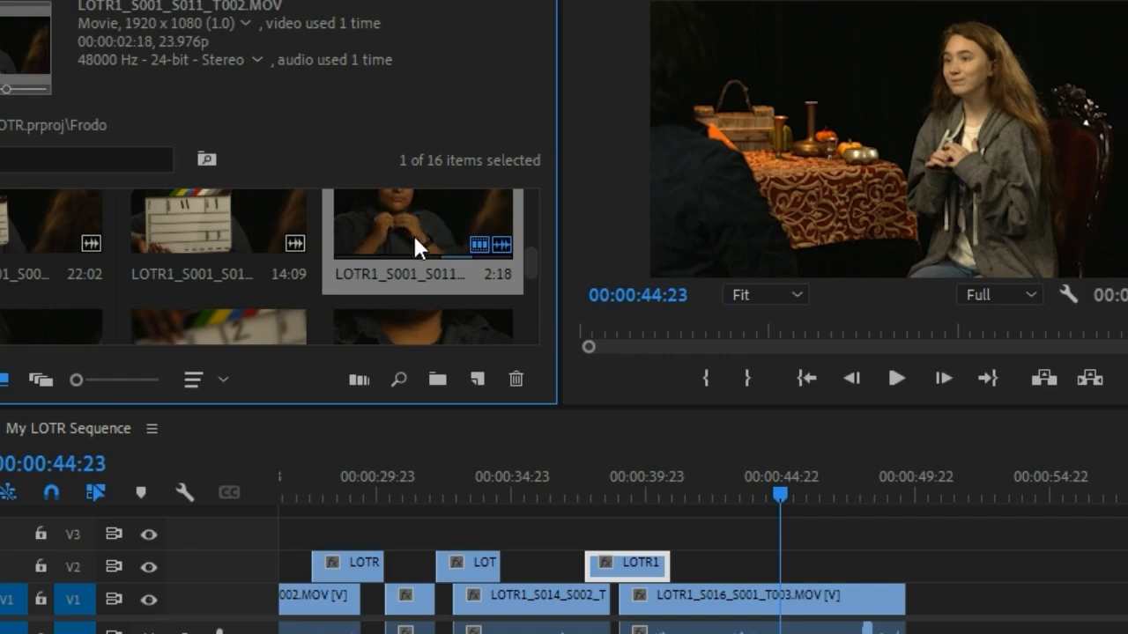
left_click_drag(531, 250, 533, 256)
scroll(520, 256, "down", 2)
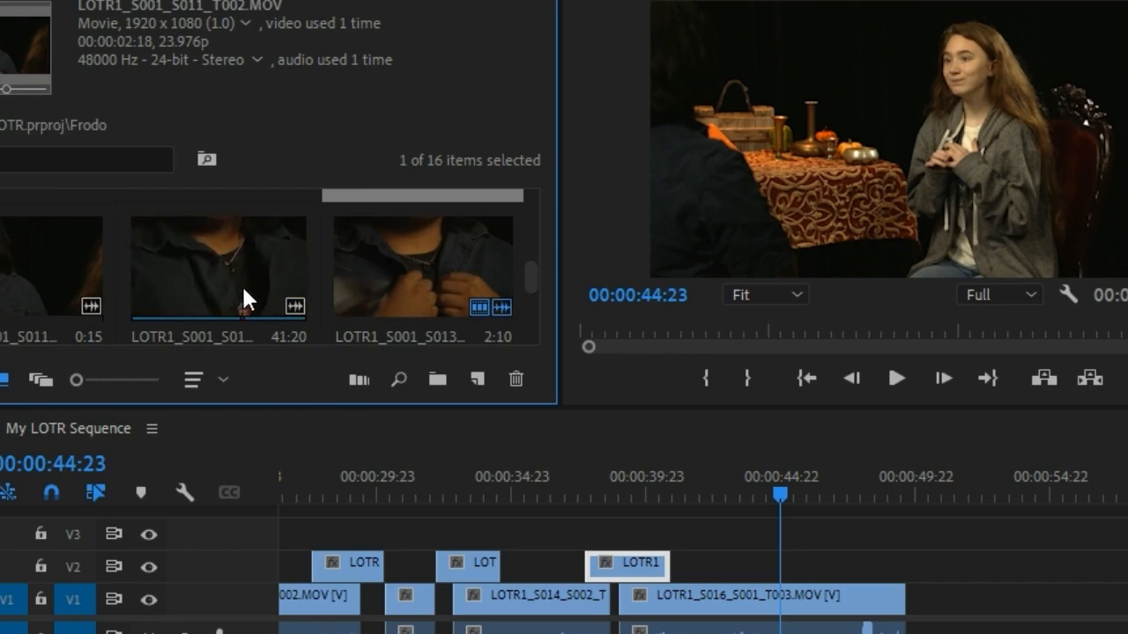
double_click(430, 280)
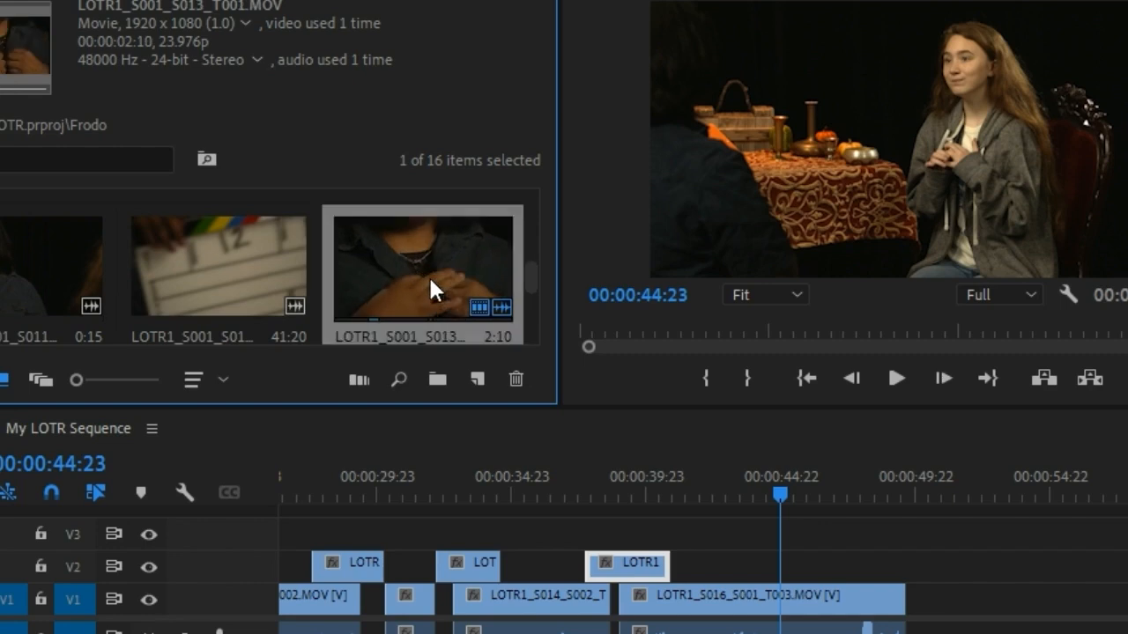
left_click_drag(85, 327, 194, 328)
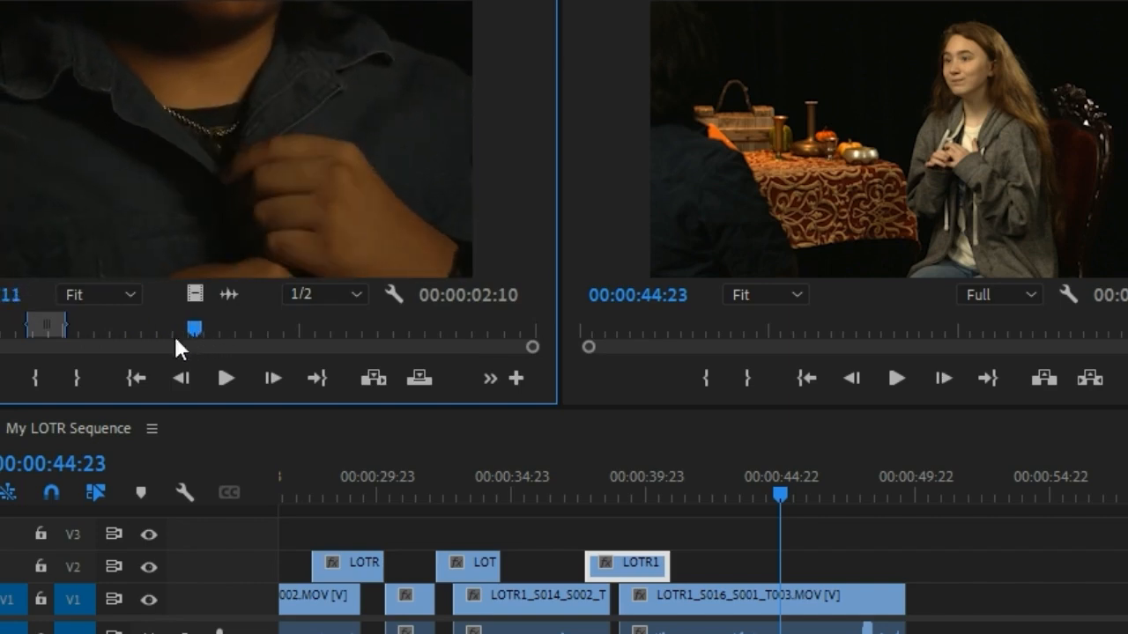
left_click(34, 377)
key("space")
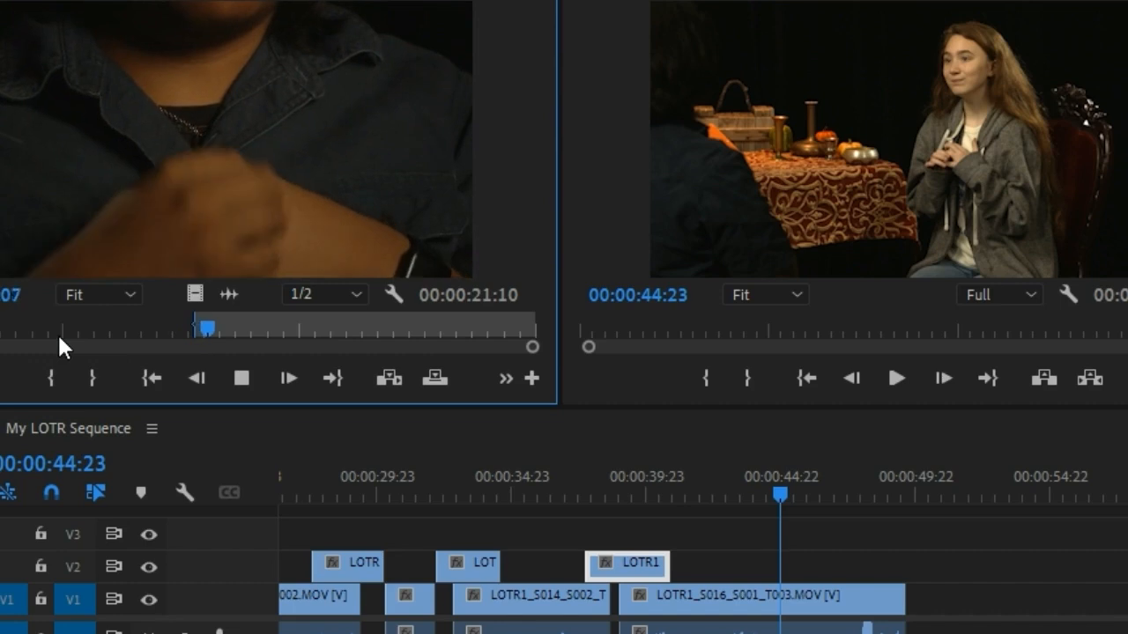
key("space")
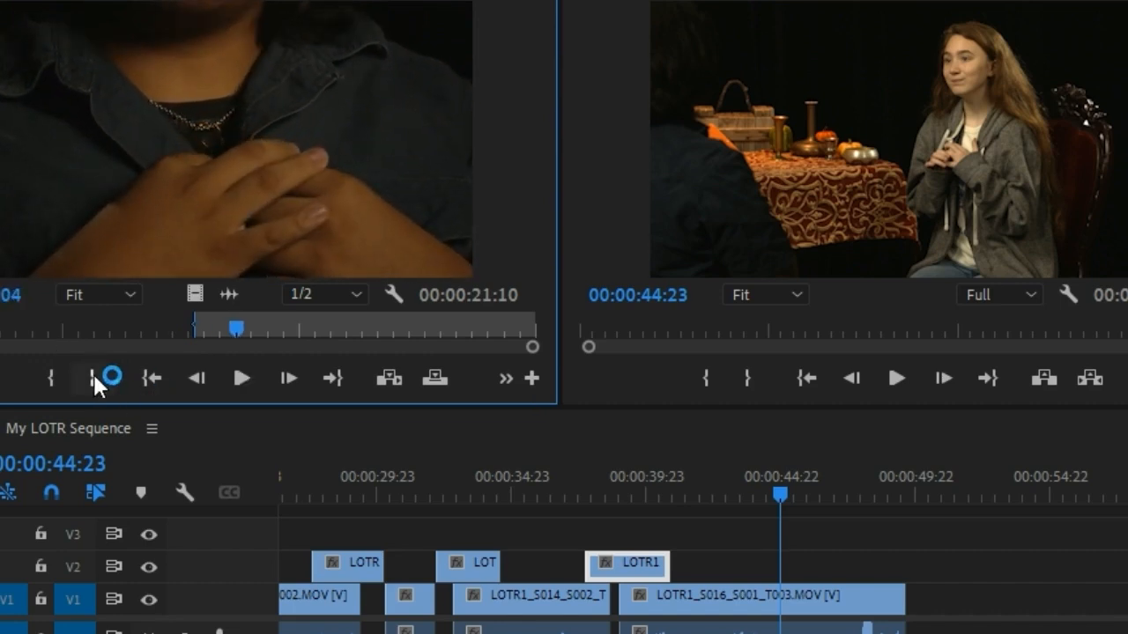
left_click(92, 376)
Step: Place the marked Frodo selection on V2 at 00:00:44:23, shorten its end to 00:00:47:10, and play the cut
left_click_drag(346, 330, 793, 568)
left_click(758, 459)
key("space")
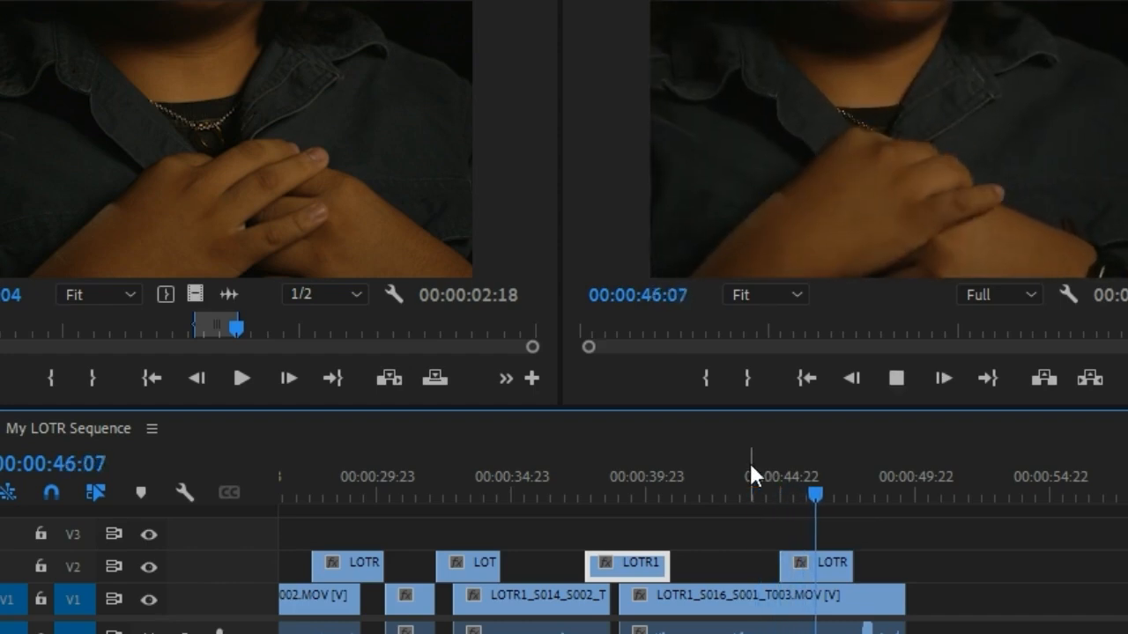
key("space")
key("space")
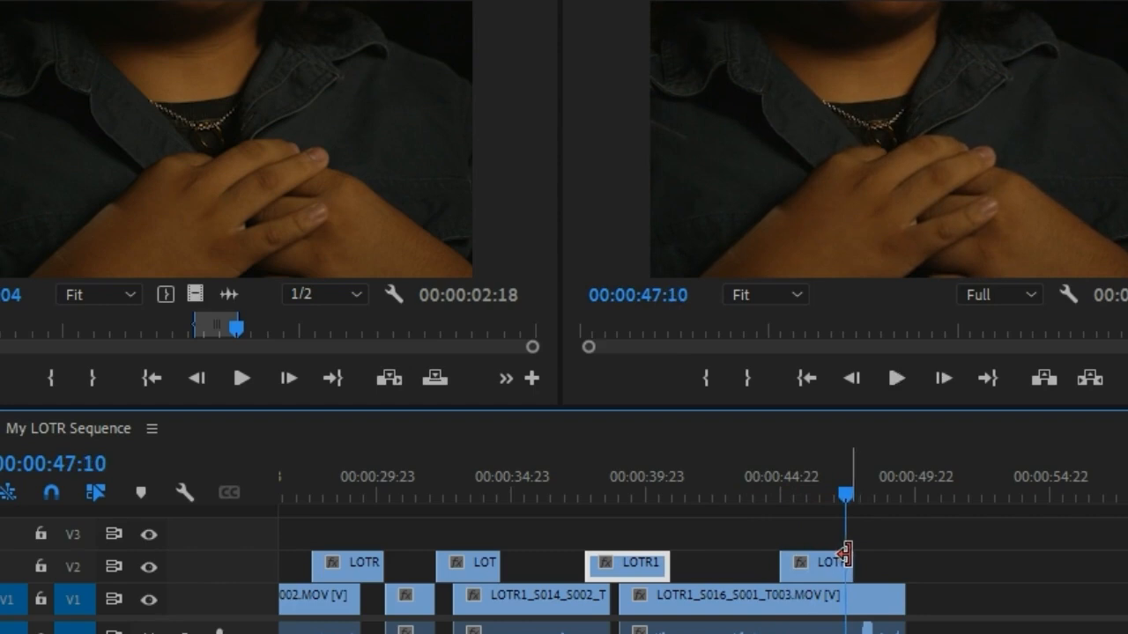
key("space")
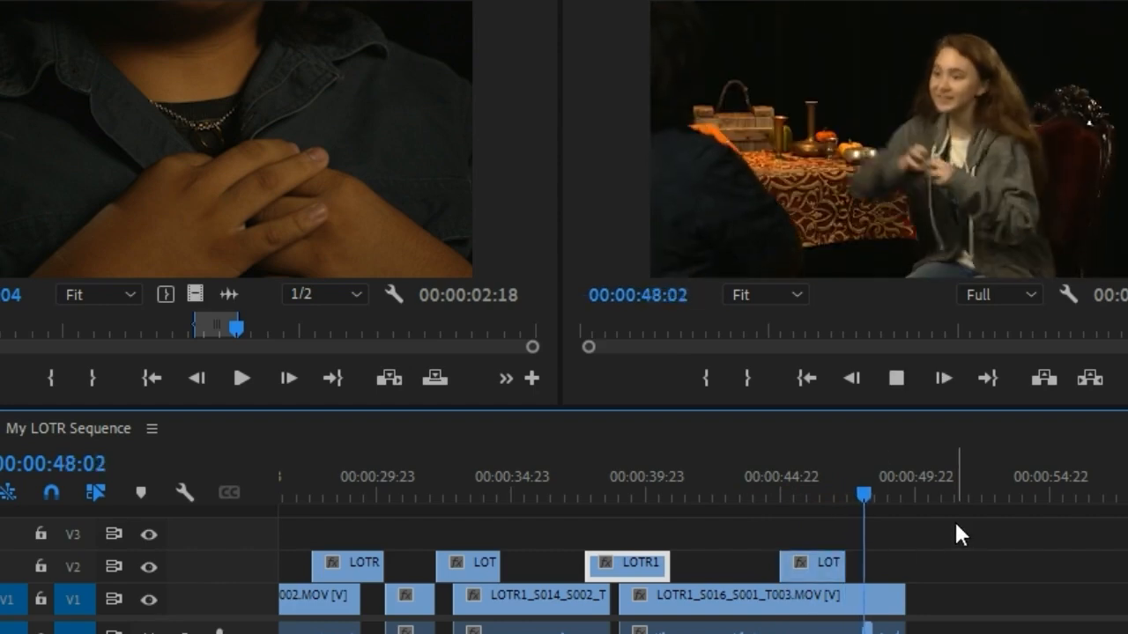
key("space")
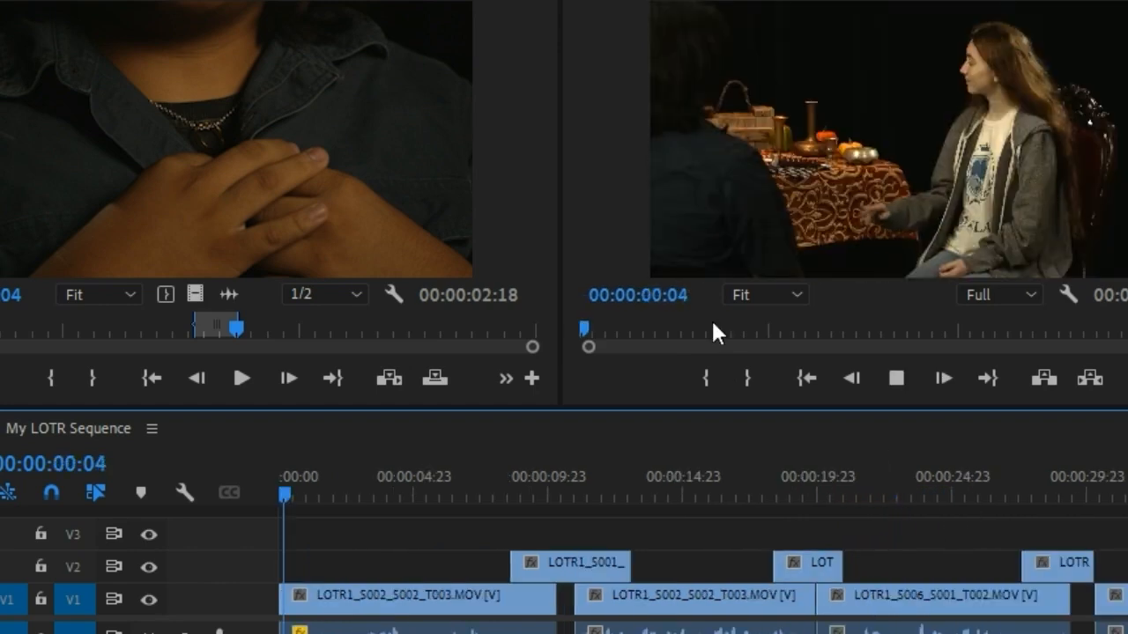
key("space")
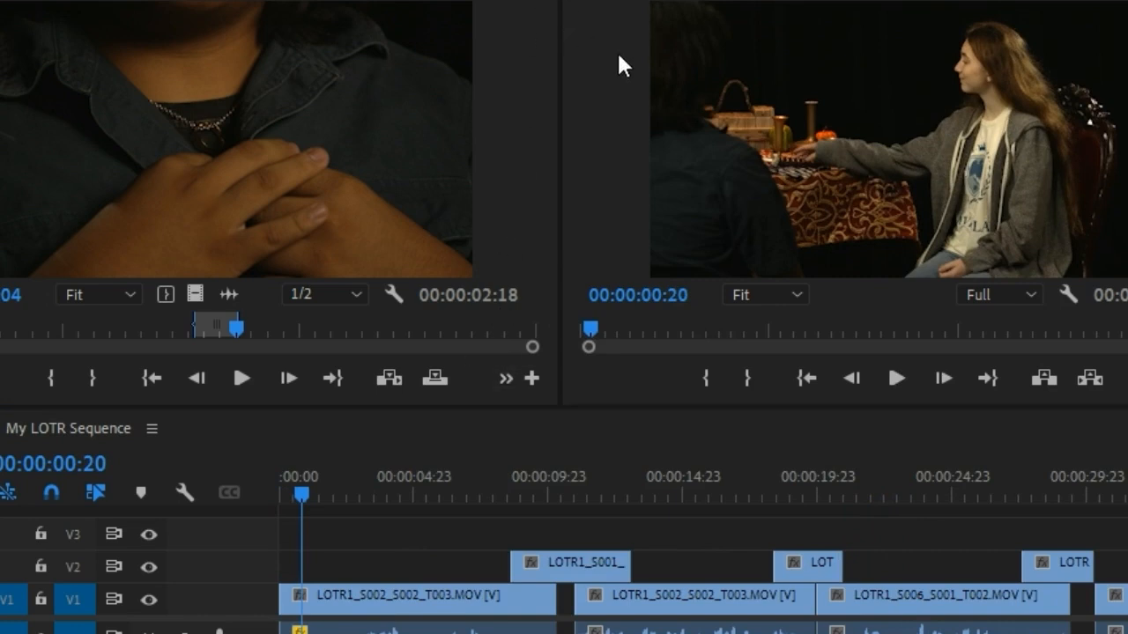
Step: Open LOTR1_S001_S019_T001.MOV from the Frodo bin and mark In and Out points for a 00:00:02:04 selection
key("shift+1")
left_click_drag(526, 277, 544, 329)
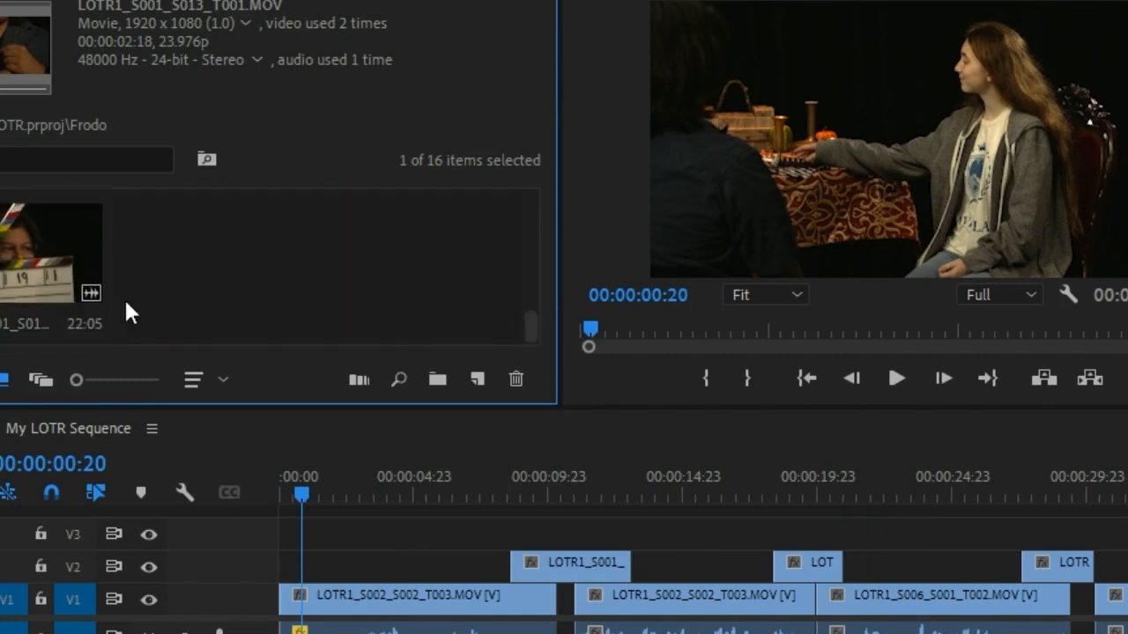
double_click(30, 240)
left_click(41, 330)
left_click_drag(41, 329, 332, 330)
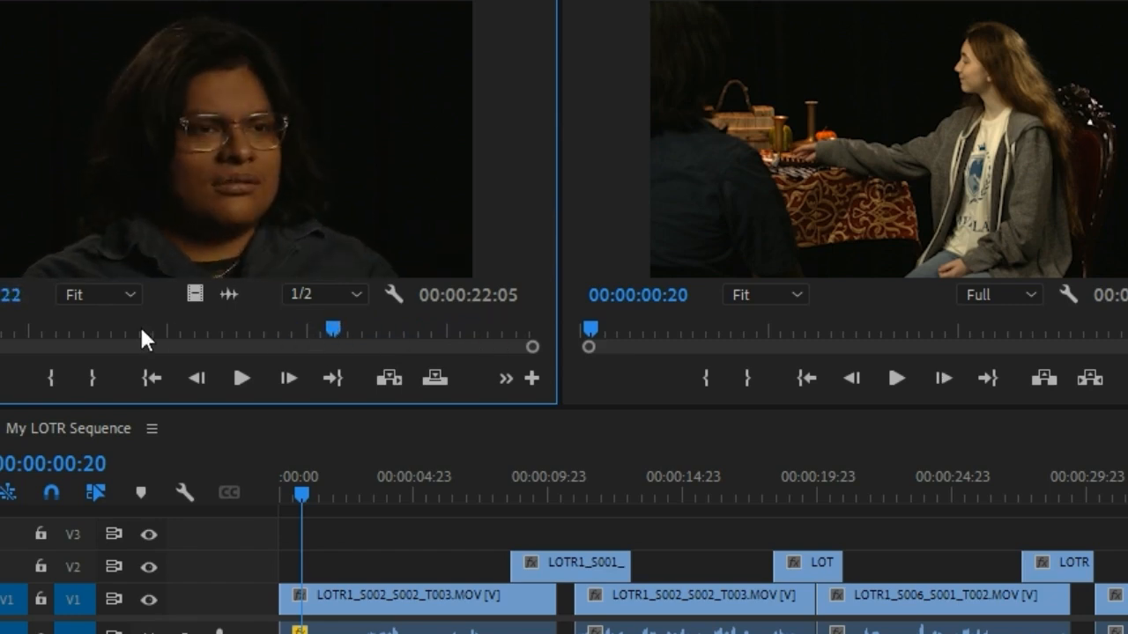
left_click(51, 377)
key("space")
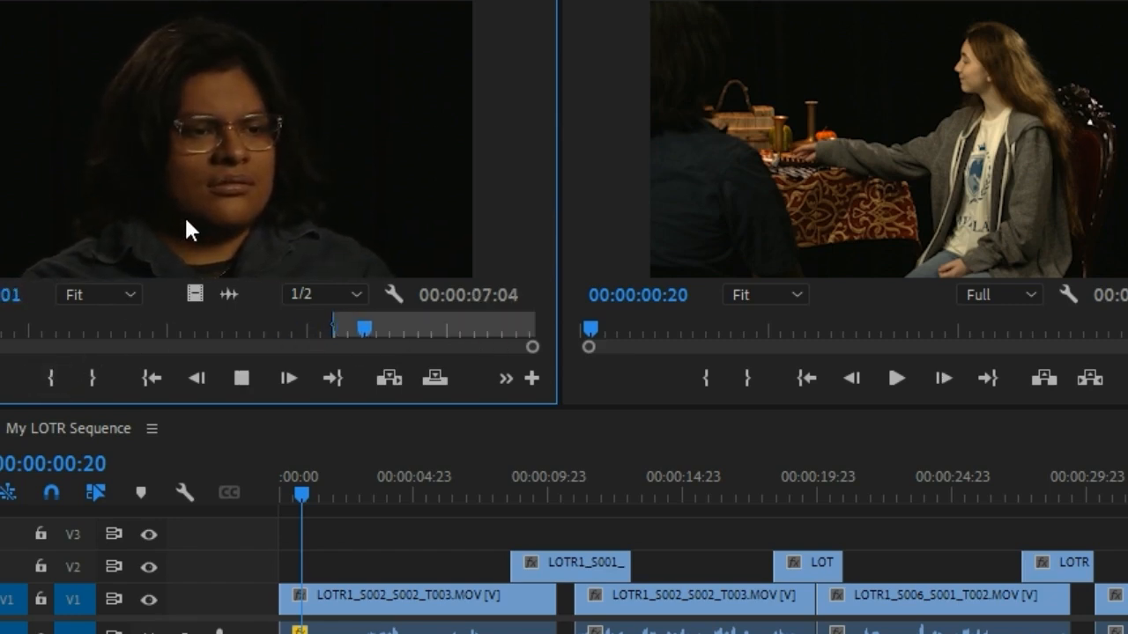
key("space")
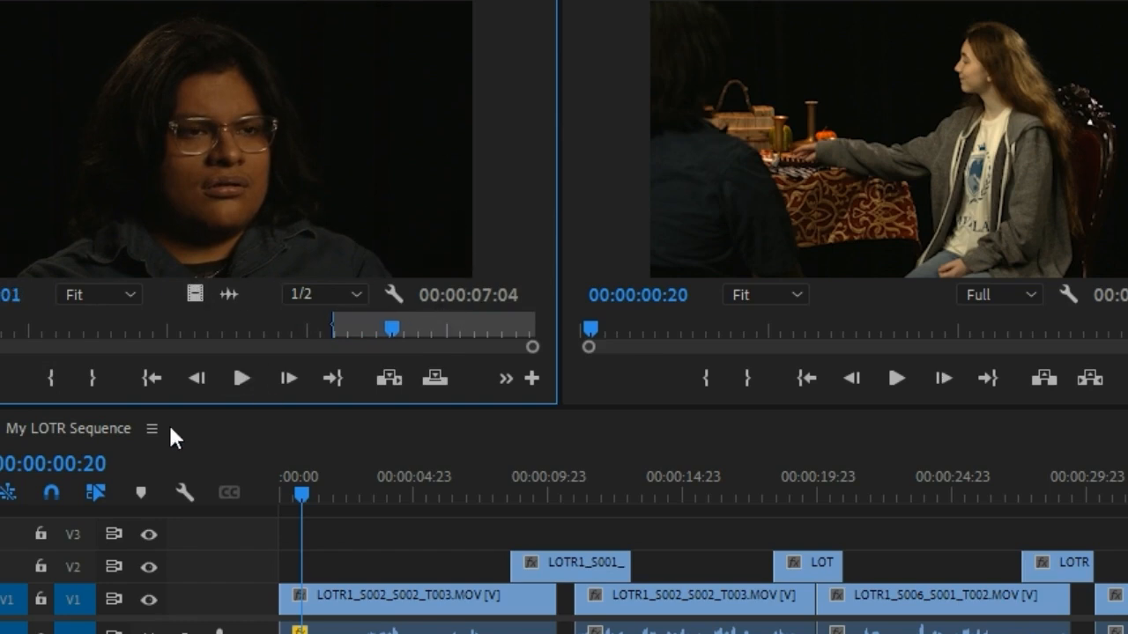
left_click(91, 379)
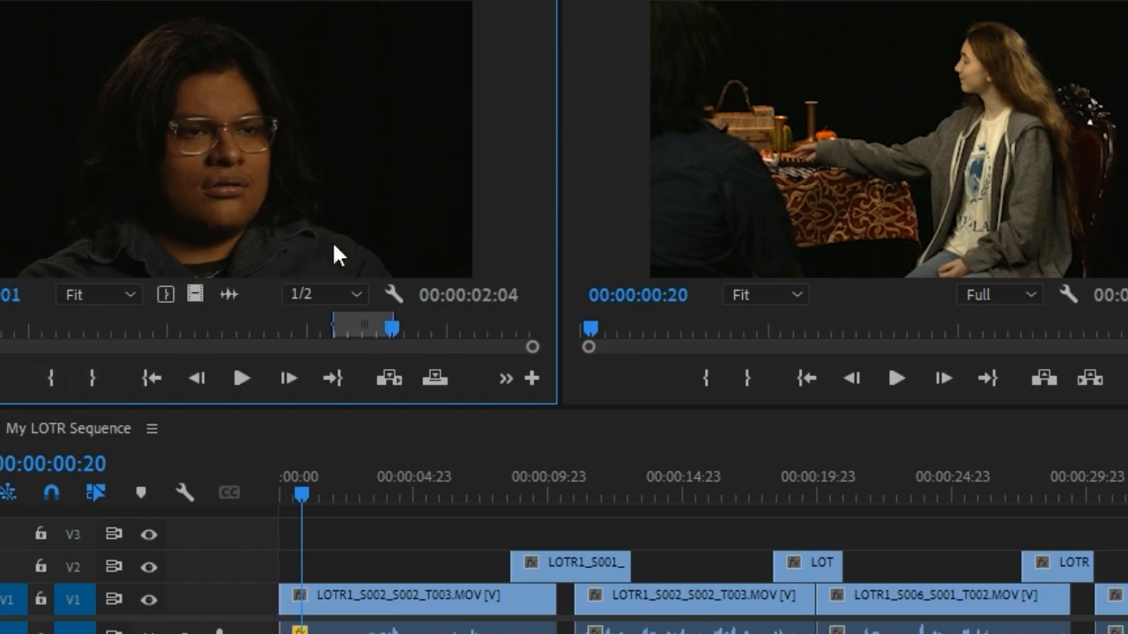
left_click(507, 1)
Step: Open LOTR1_S001_S015_T003.MOV from the Frodo bin and mark In and Out points for a 00:00:02:02 selection
key("shift+1")
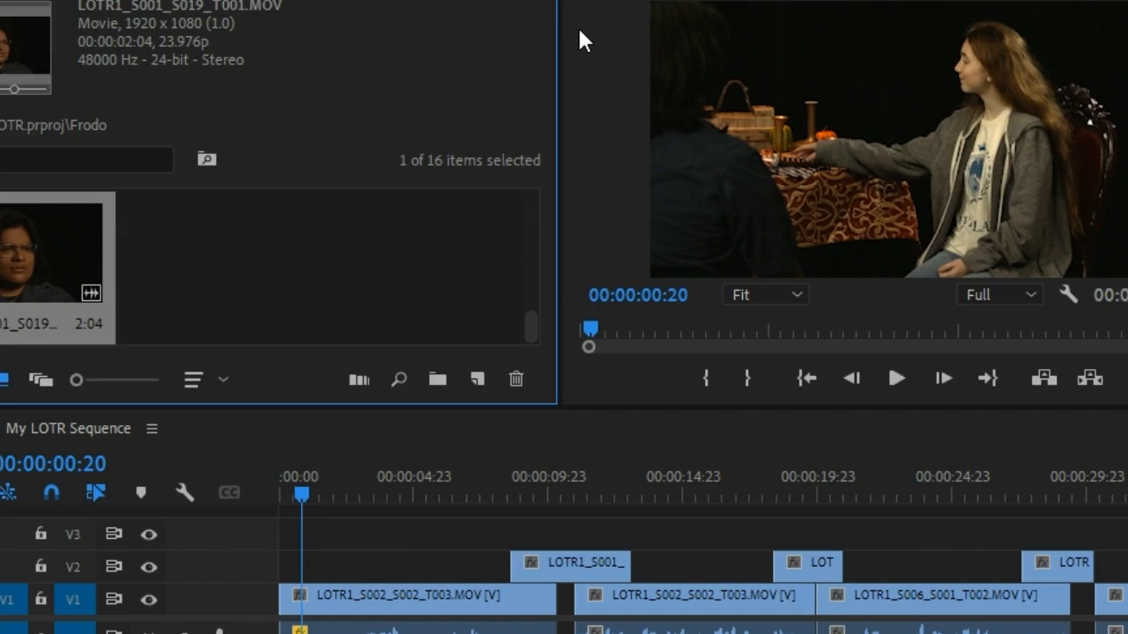
left_click_drag(529, 327, 536, 297)
double_click(412, 295)
left_click_drag(58, 335, 375, 331)
left_click(61, 373)
key("space")
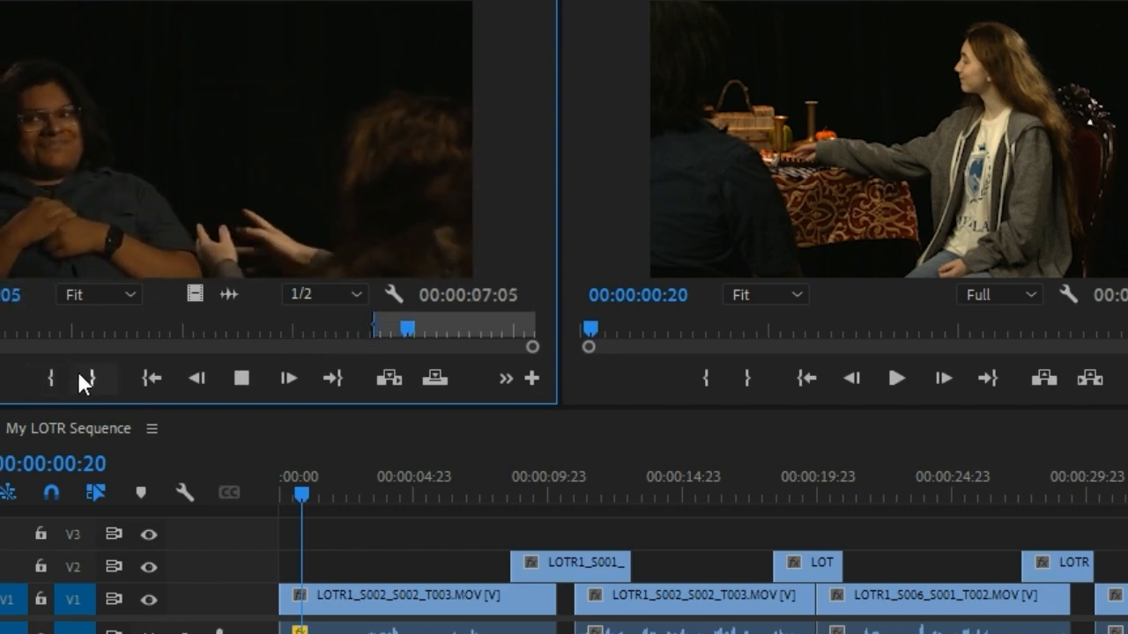
key("space")
left_click(92, 379)
Step: Place only the video of the marked LOTR1_S001_S015_T003.MOV selection on V2 at 00:00:48:15 and play the cut
key("shift+3")
scroll(828, 608, "down", 10)
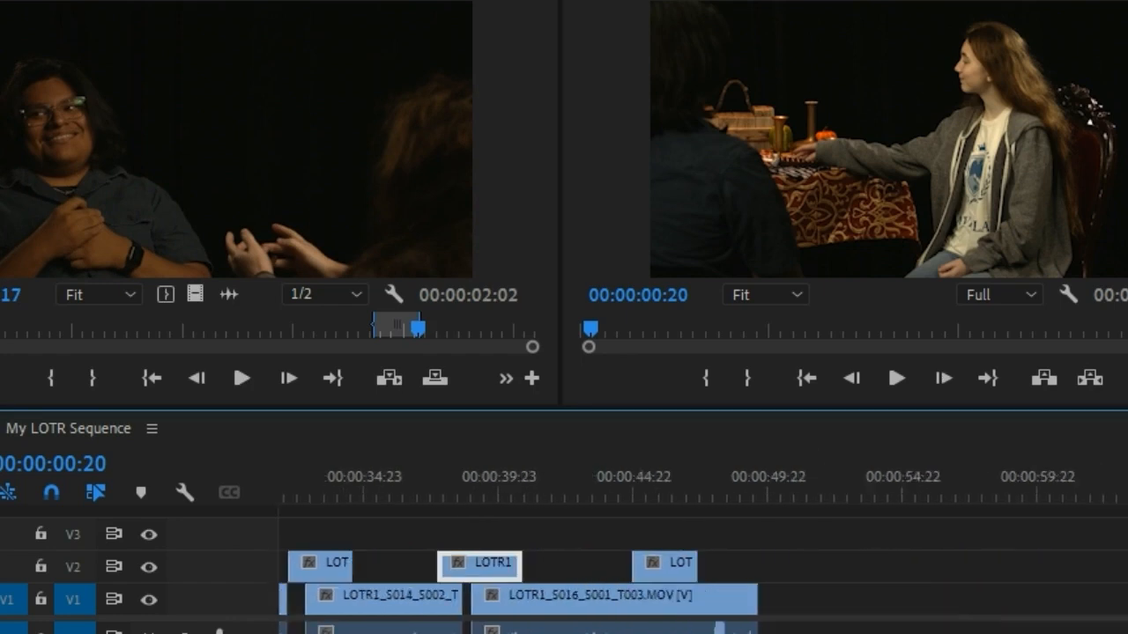
left_click(619, 489)
key("space")
key("space")
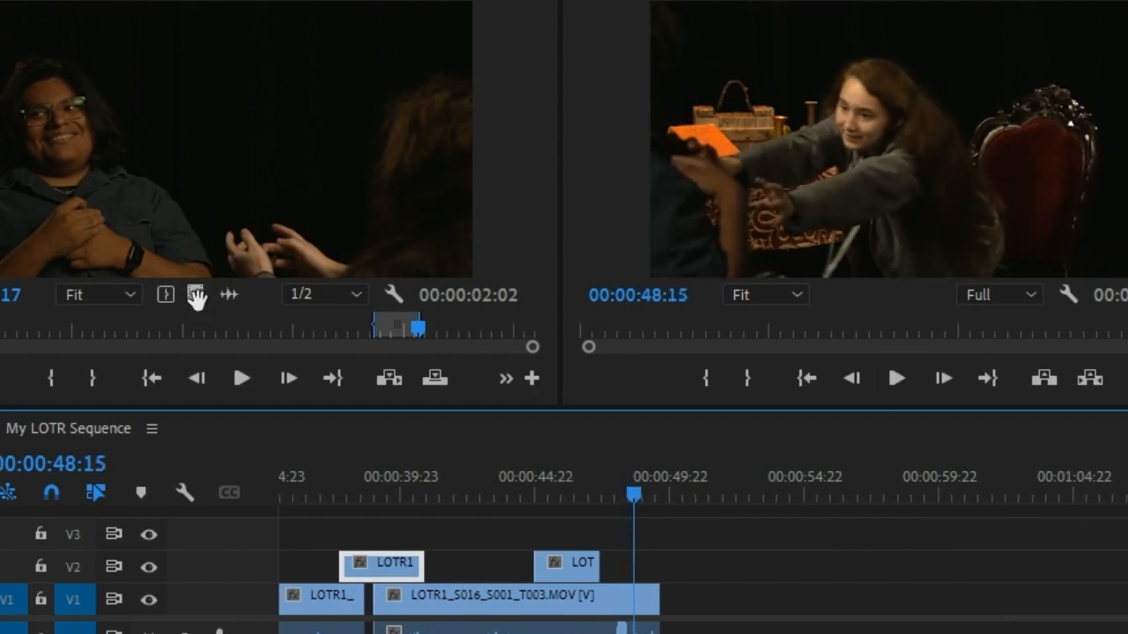
left_click_drag(194, 286, 643, 568)
left_click_drag(642, 509, 625, 493)
key("space")
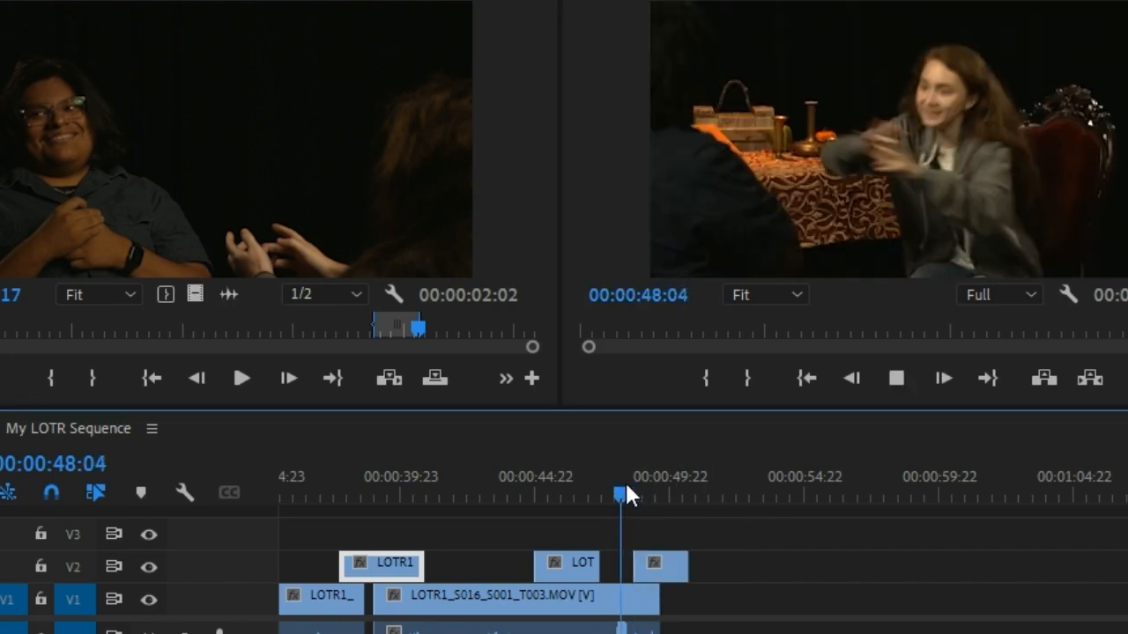
key("space")
Step: Play across the cut and shift the LOTR1_S001_S015_T003.MOV clip on V2 about one frame earlier
key("minus")
key("minus")
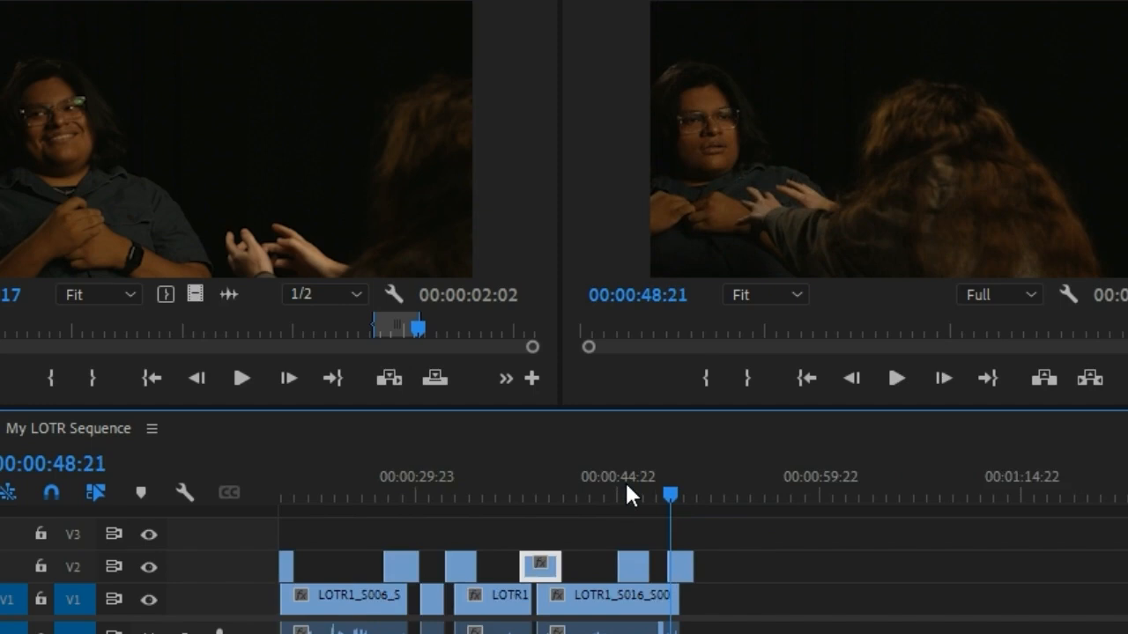
key("equal")
key("equal")
key("equal")
key("equal")
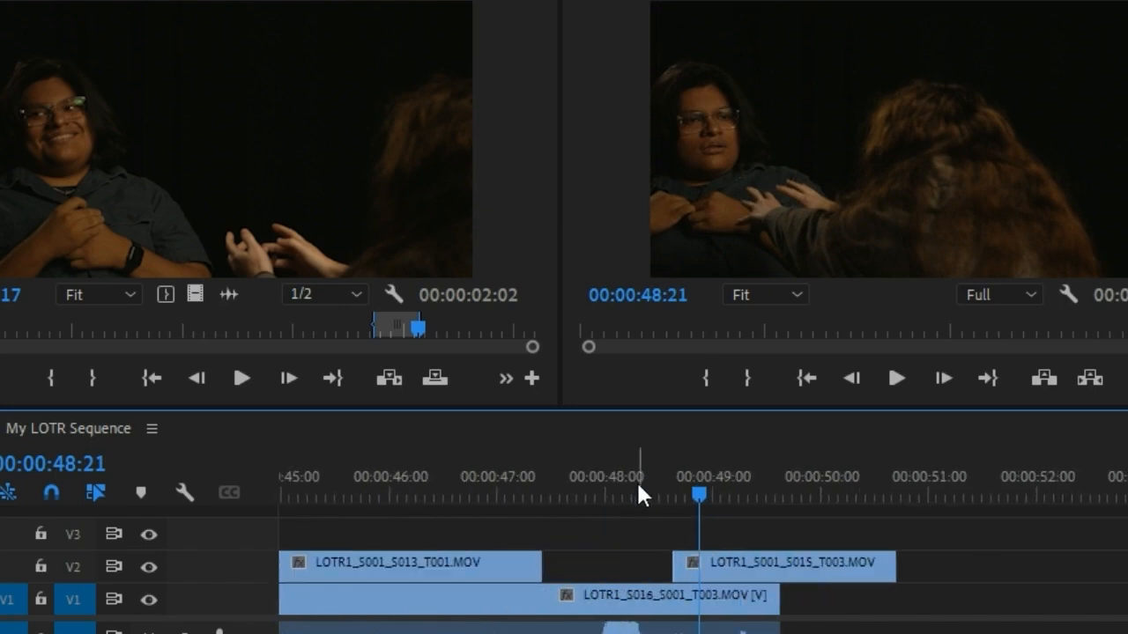
left_click(598, 463)
key("space")
key("space")
left_click(743, 560)
left_click_drag(743, 569, 735, 561)
Step: Play the adjusted cut and shorten the end of the LOTR1_S001_S015_T003.MOV clip on V2 to 00:00:50:09
left_click(622, 464)
key("space")
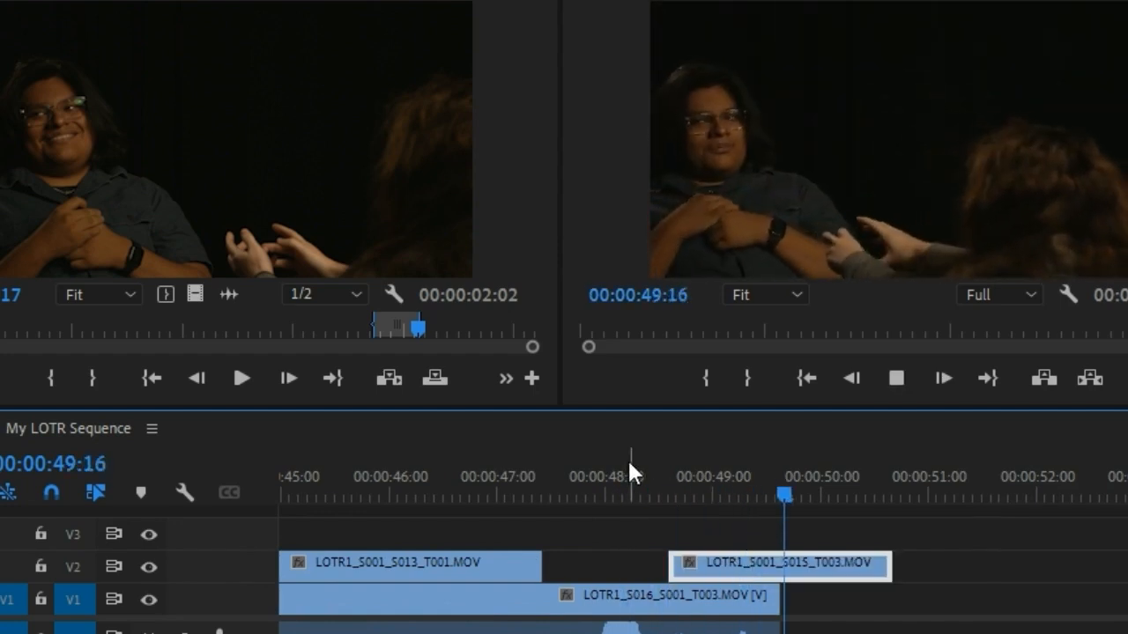
key("space")
left_click_drag(889, 563, 860, 560)
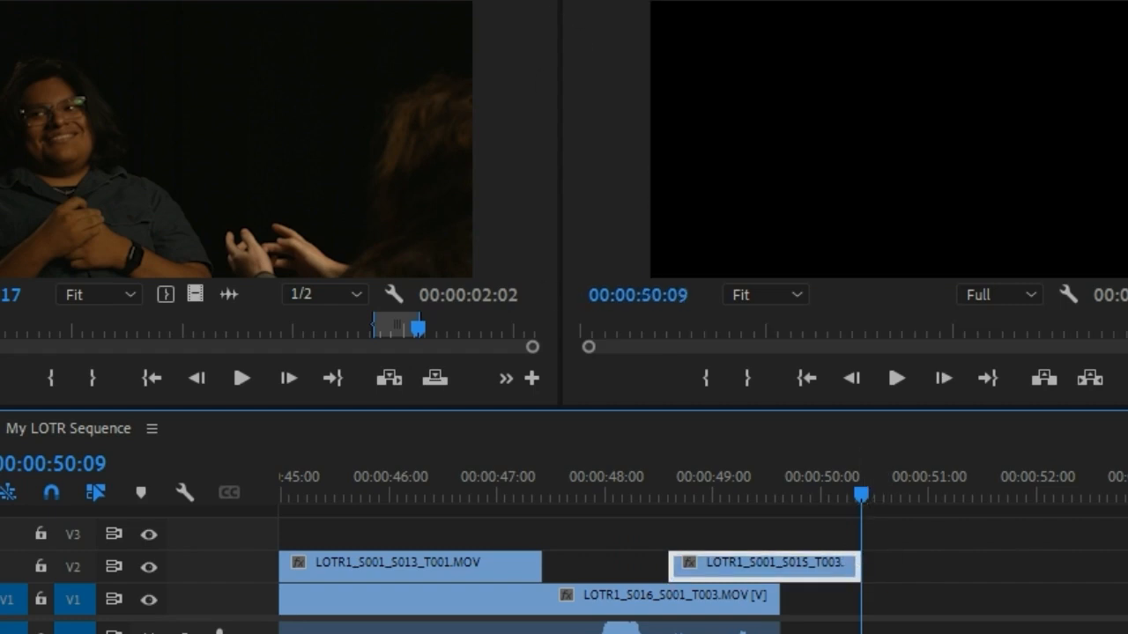
Step: Look through the takes in the Bilbo and Frodo bins for the next shot
key("shift+1")
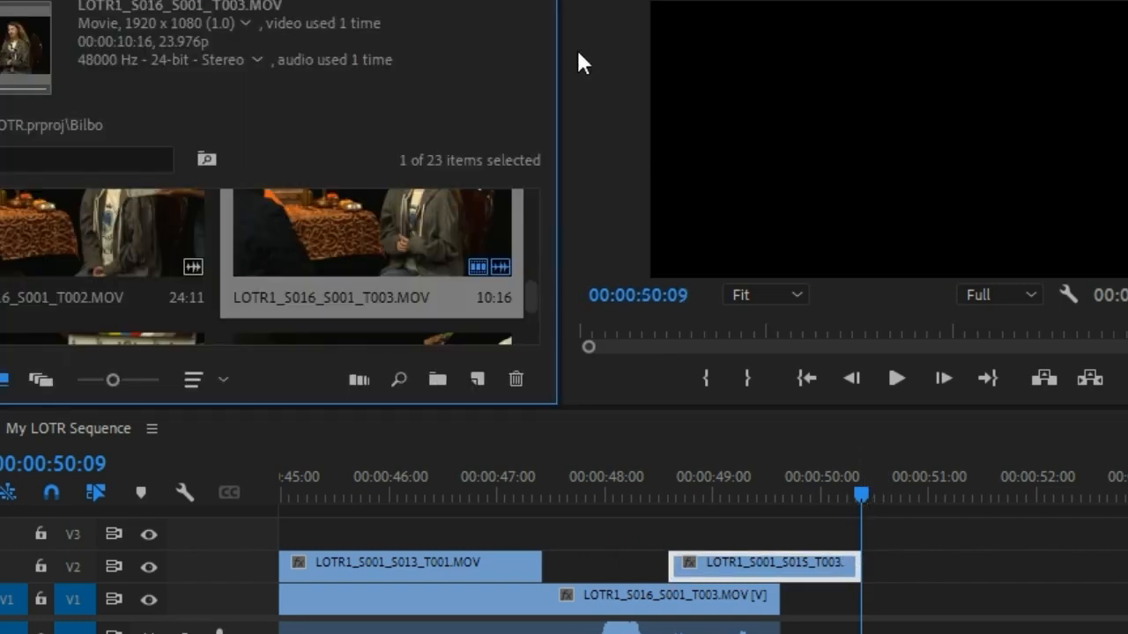
left_click_drag(533, 289, 533, 322)
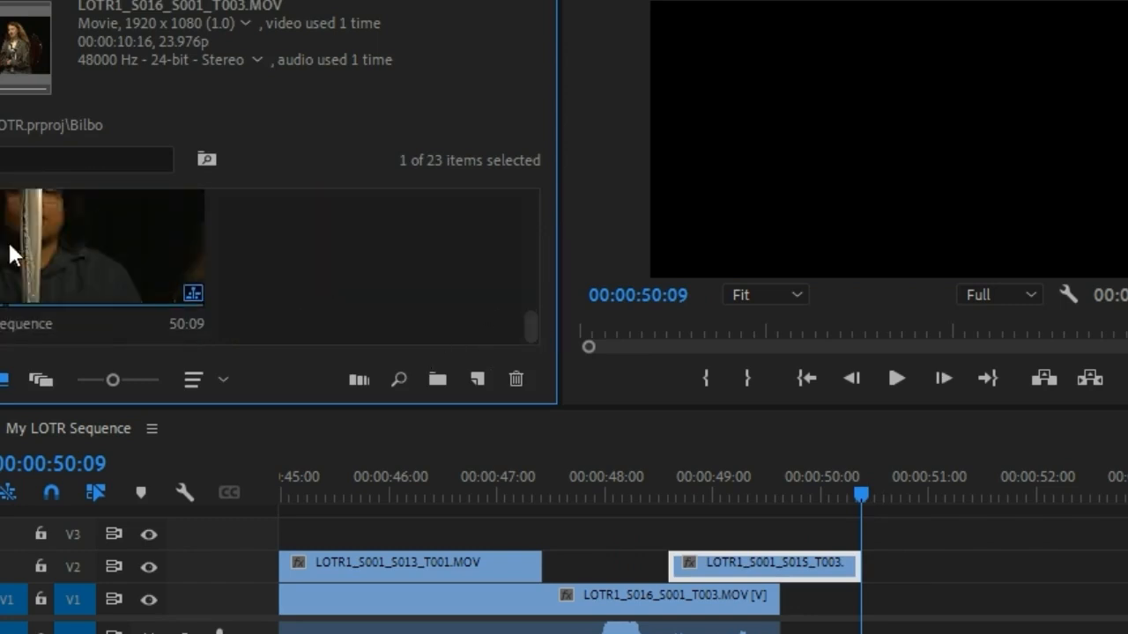
left_click_drag(531, 323, 579, 101)
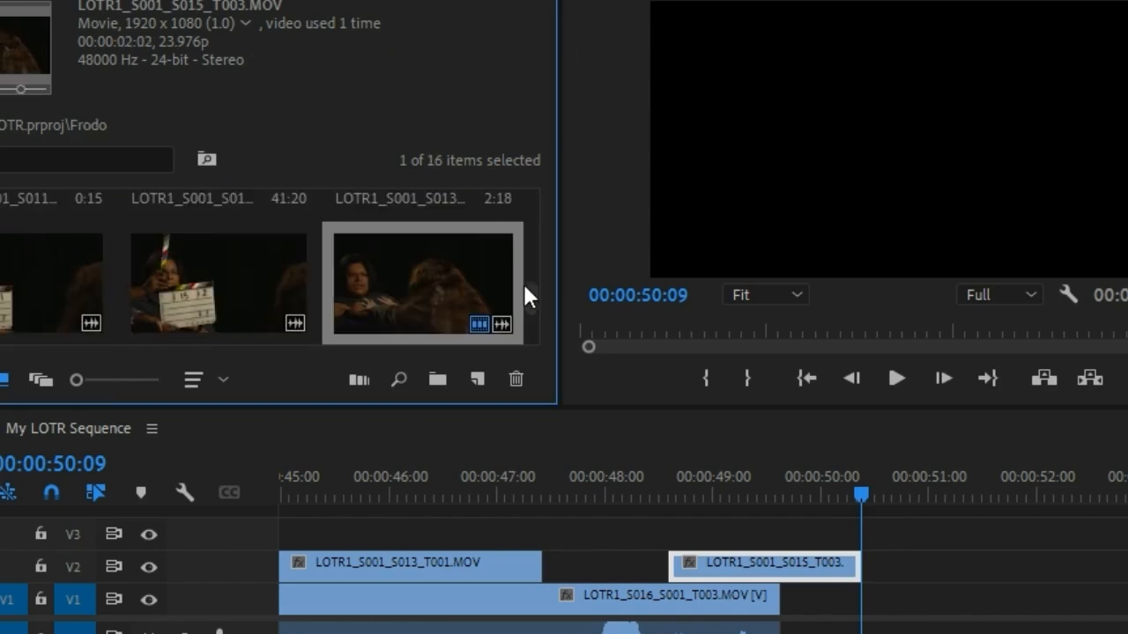
left_click_drag(526, 288, 559, 189)
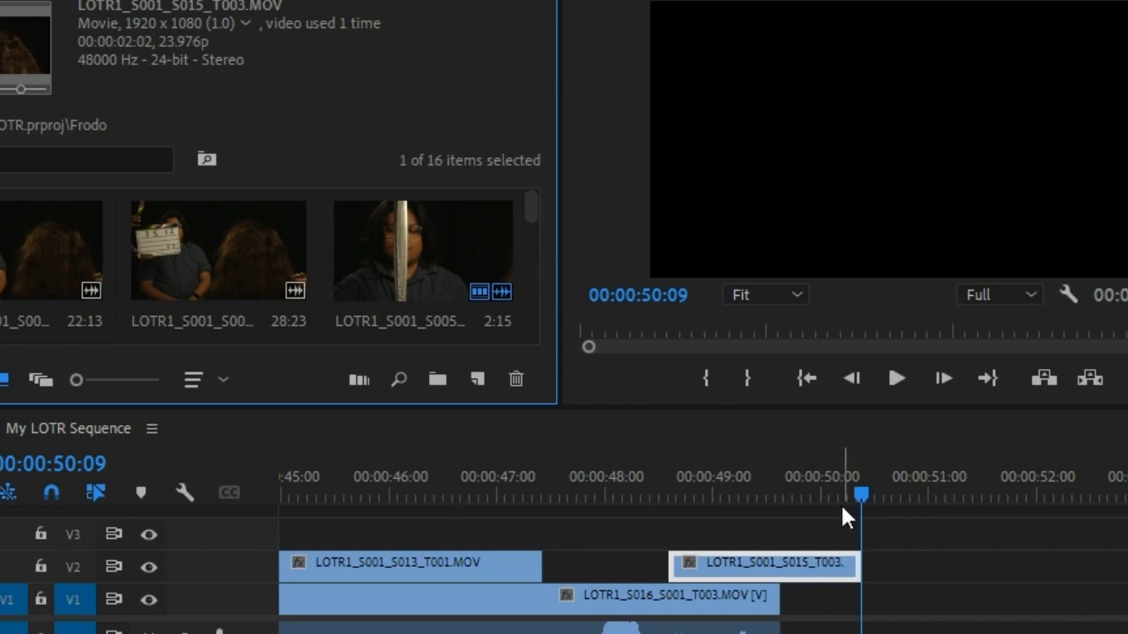
Step: Fit the whole sequence in the timeline and enlarge the bin and Program monitor area above it
key("backslash")
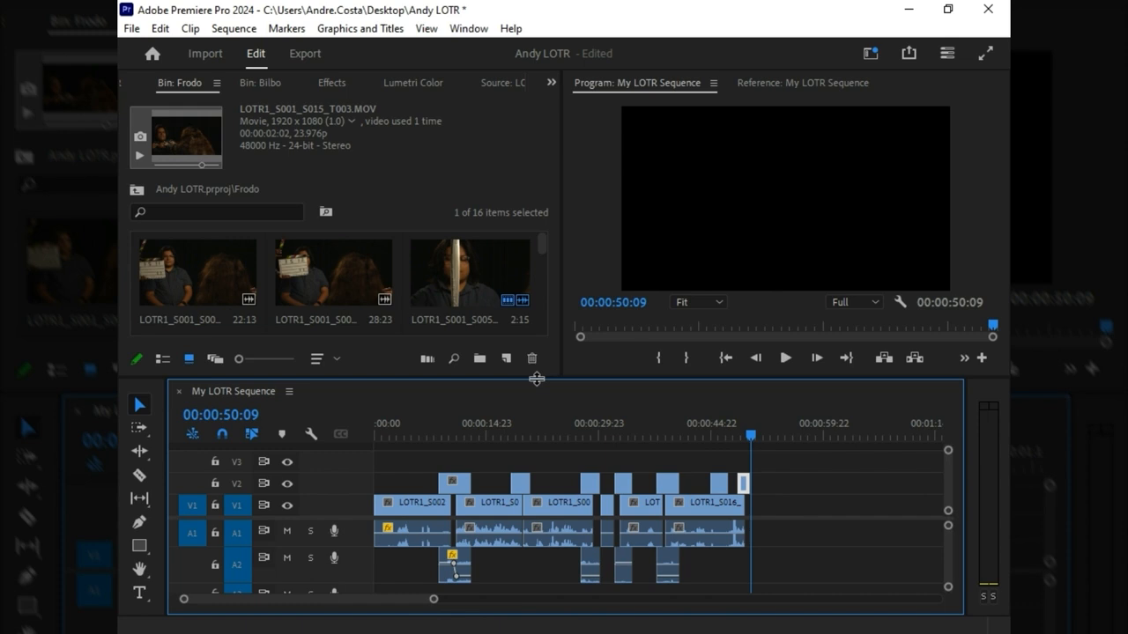
left_click_drag(537, 379, 536, 322)
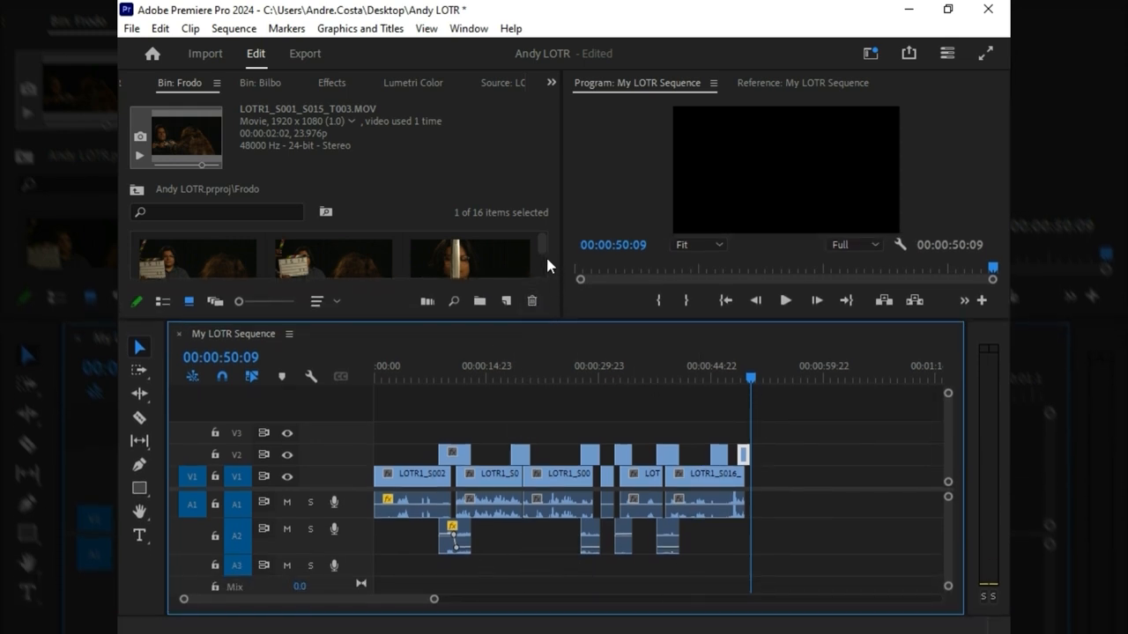
left_click_drag(531, 319, 544, 432)
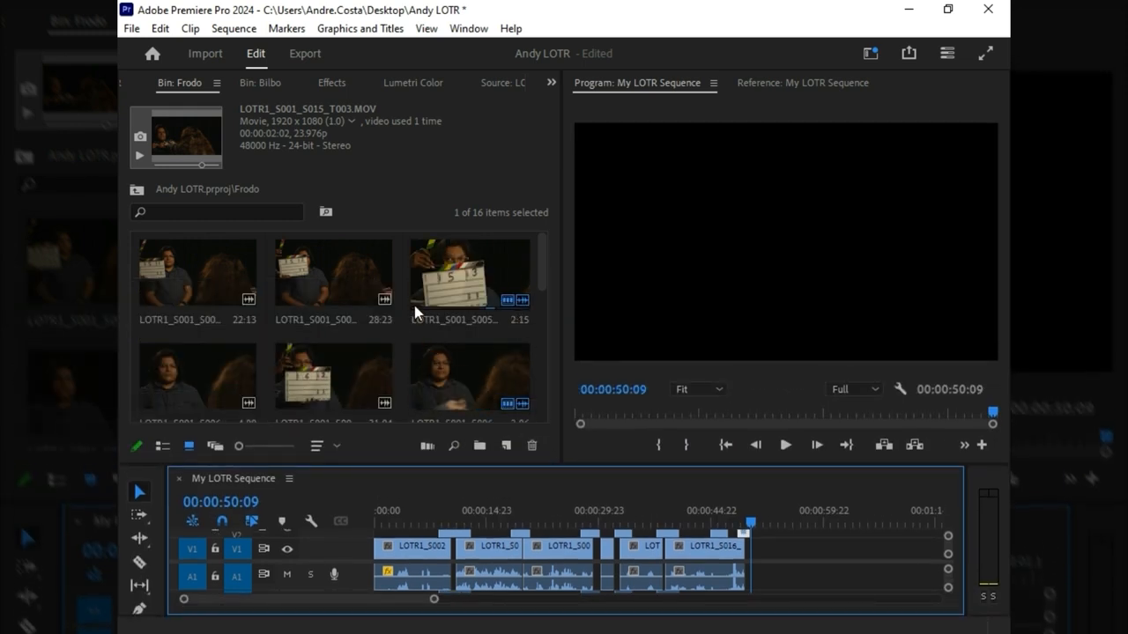
left_click(550, 83)
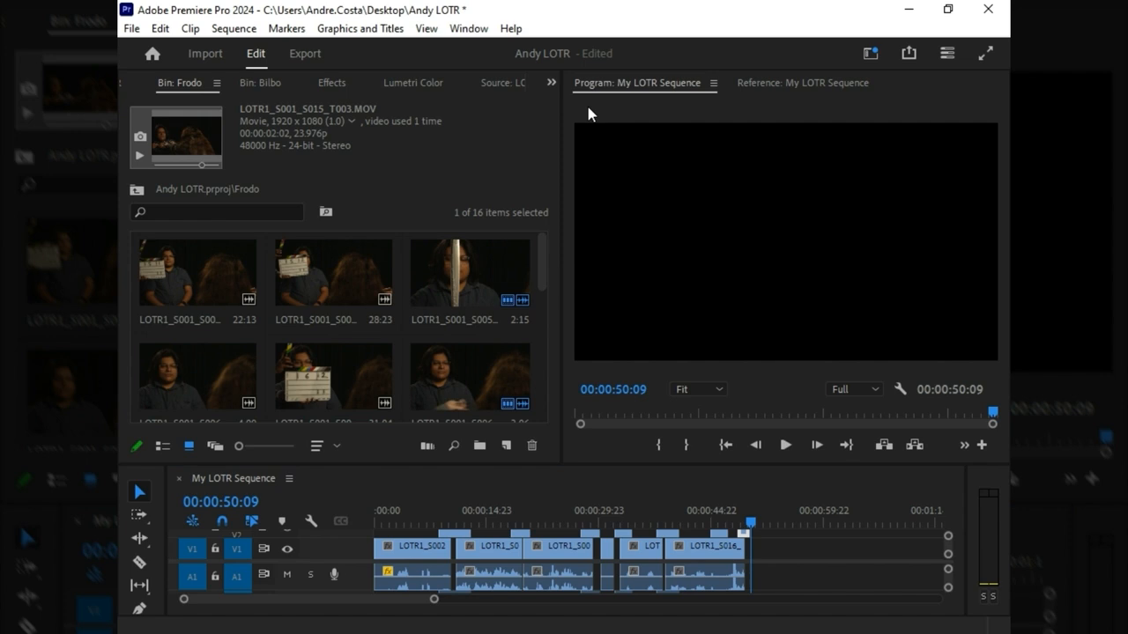
Step: Open the "52 - TLOTR_ The Fellowship Of The Ring Expanded Soundtrack" clip in the Source monitor and play it from about 00:00:45
left_click(583, 101)
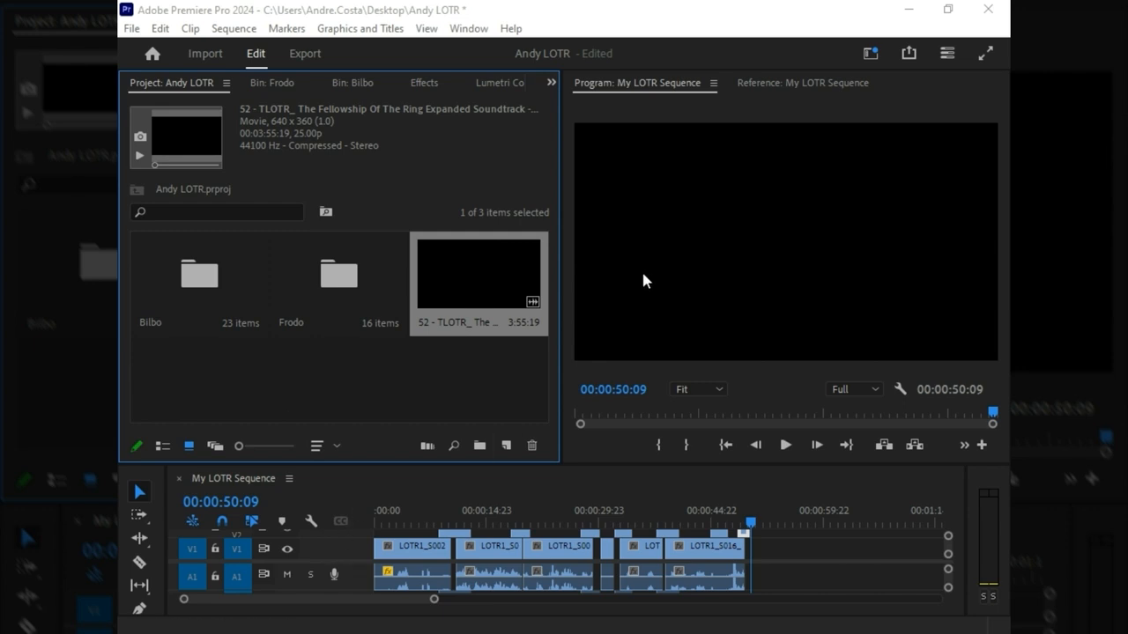
double_click(474, 282)
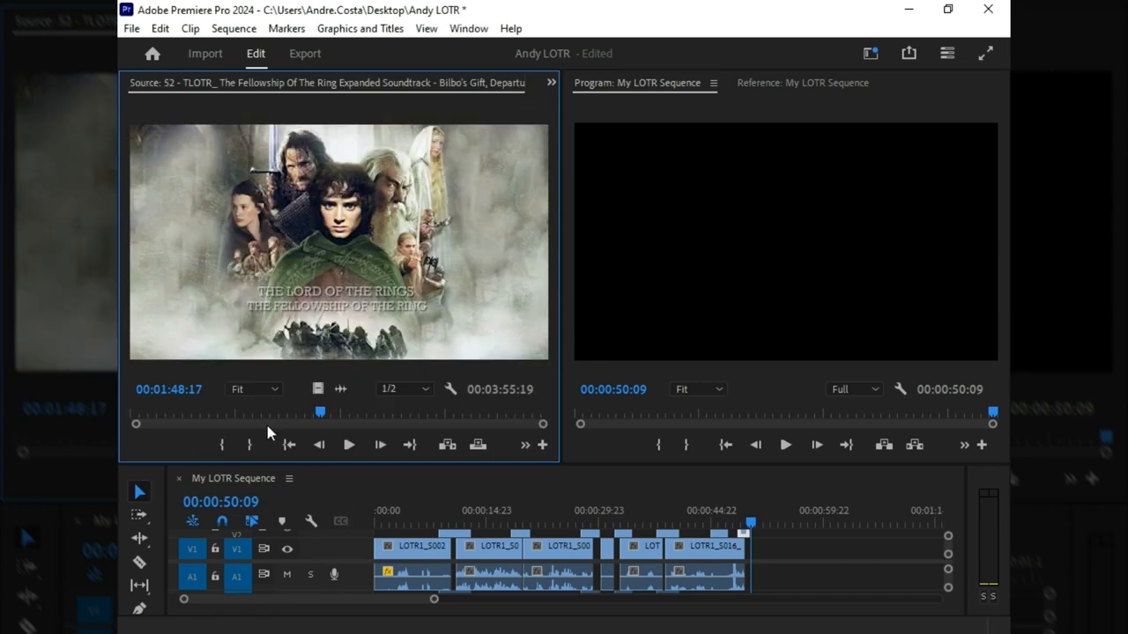
left_click_drag(141, 414, 205, 414)
key("space")
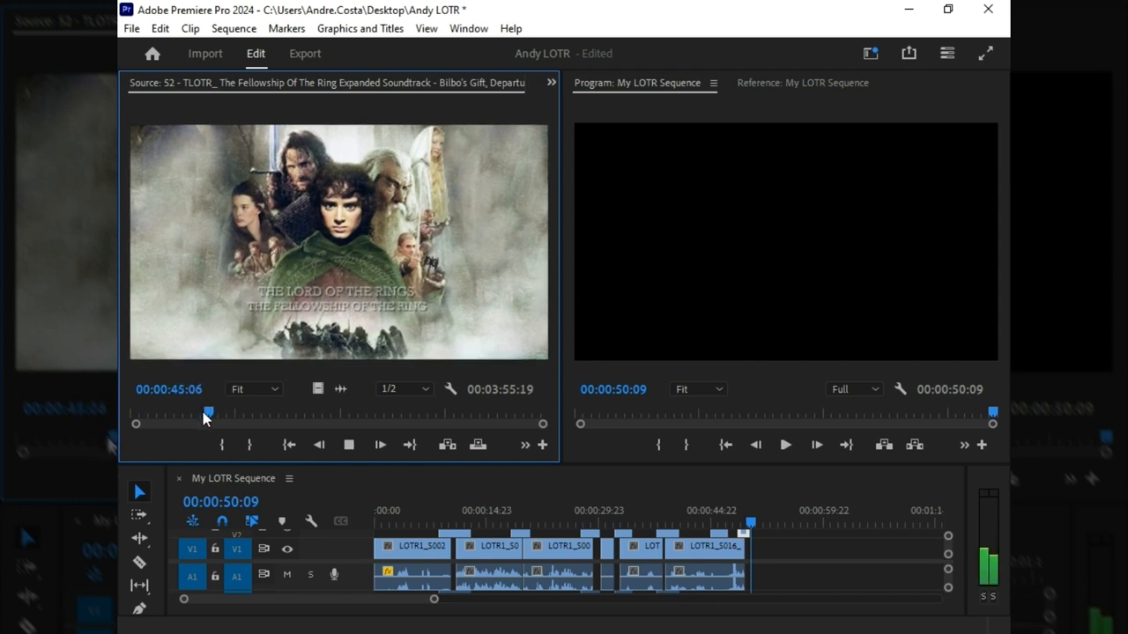
Step: Stop the preview, enlarge the timeline area, and place only the soundtrack's audio on track A3 starting at about 00:00:27
left_click_drag(624, 464, 628, 370)
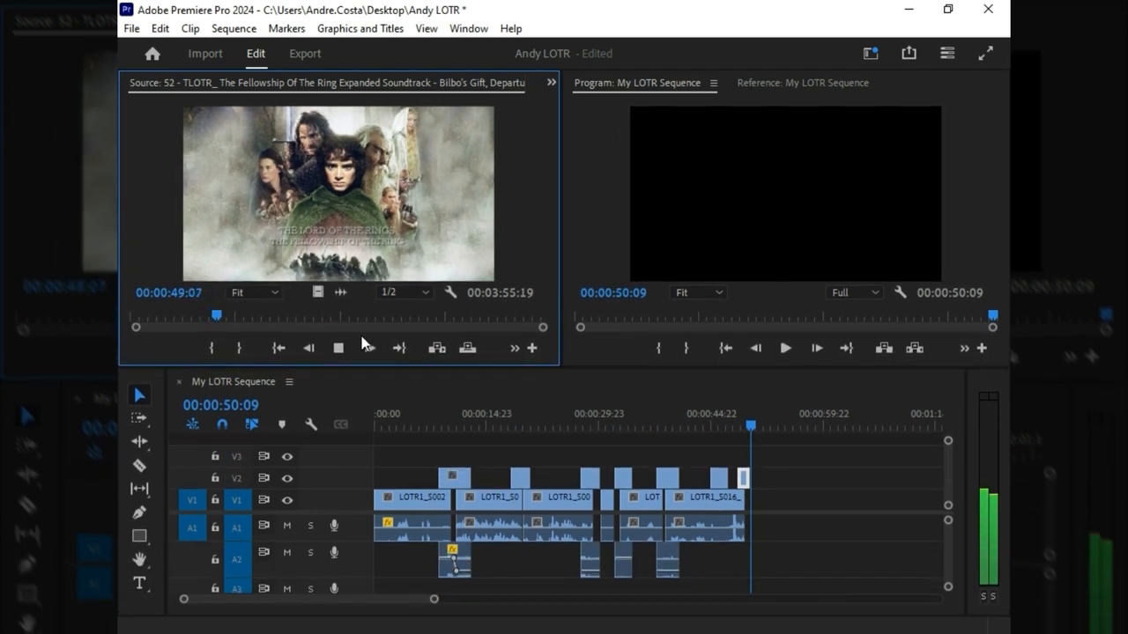
key("space")
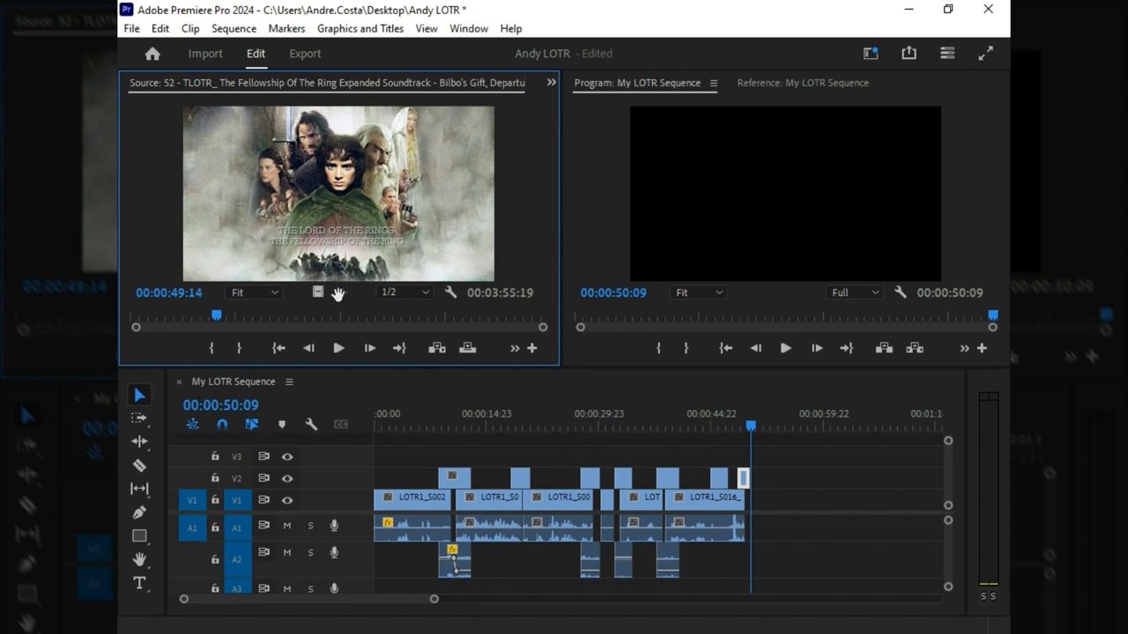
left_click_drag(452, 367, 449, 291)
left_click_drag(348, 232, 617, 567)
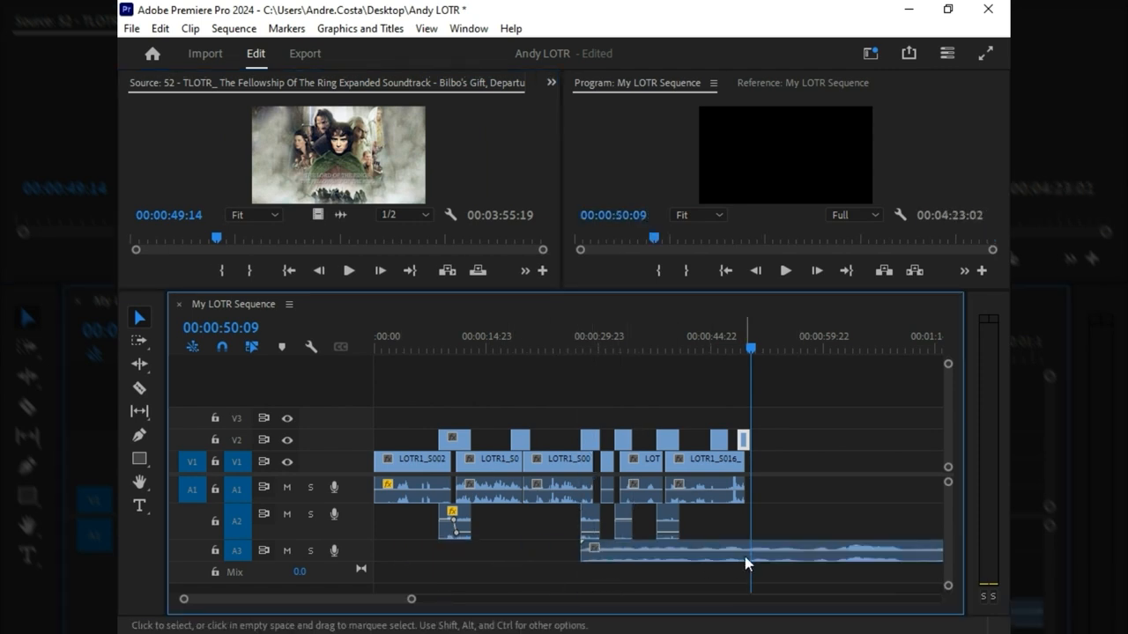
Step: Play the soundtrack from 00:00:54:17 to the music swell and add a clip marker there at 00:01:03:19
left_click(785, 339)
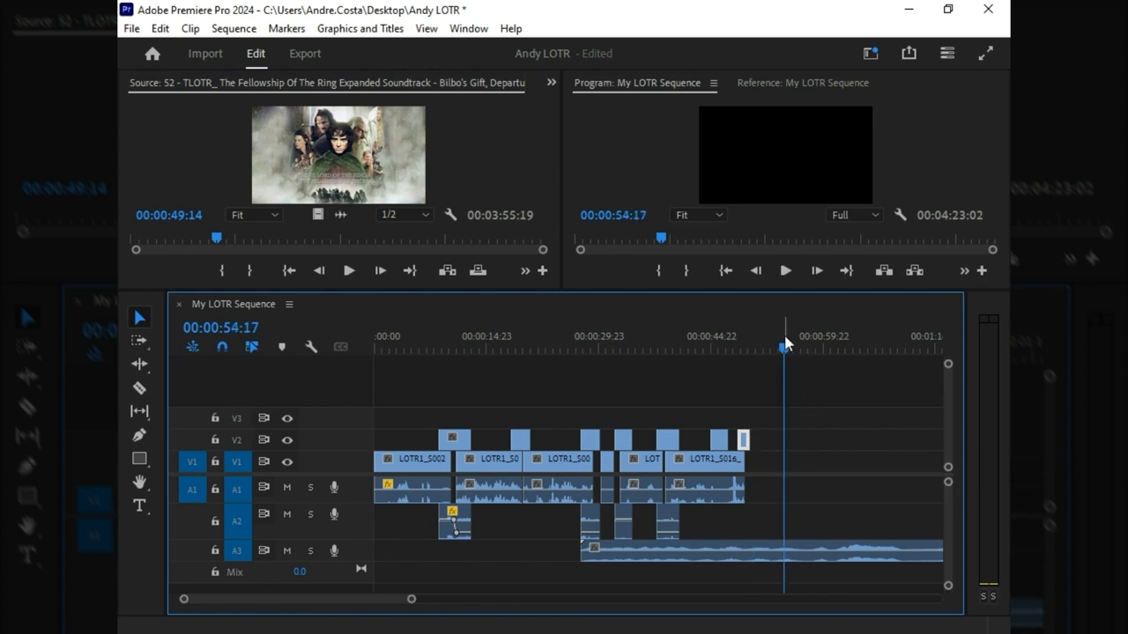
key("space")
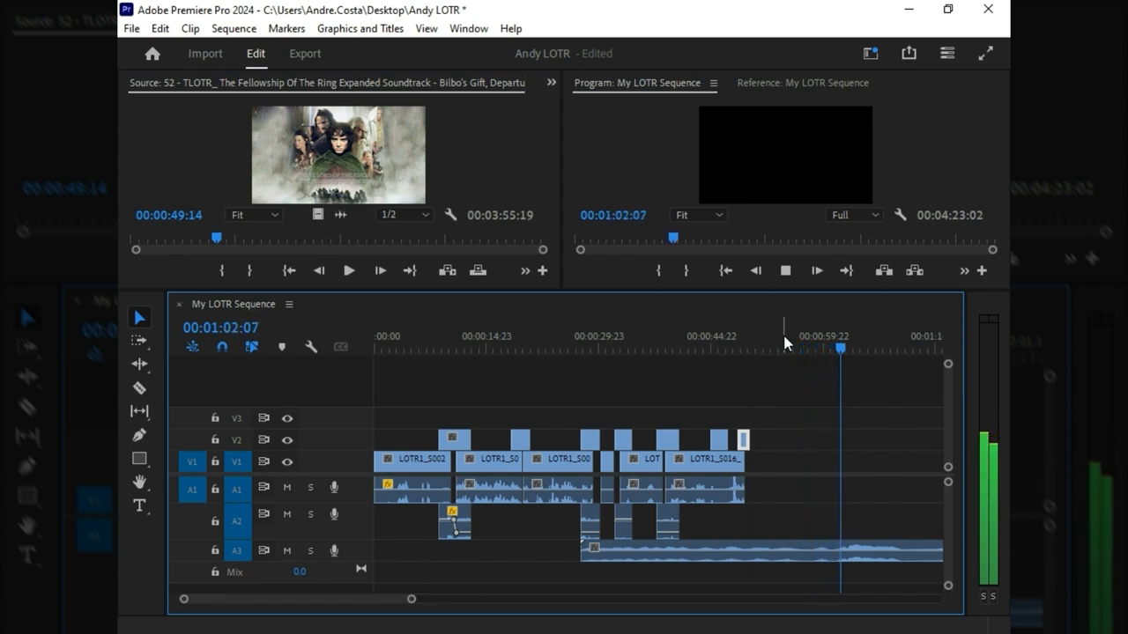
key("space")
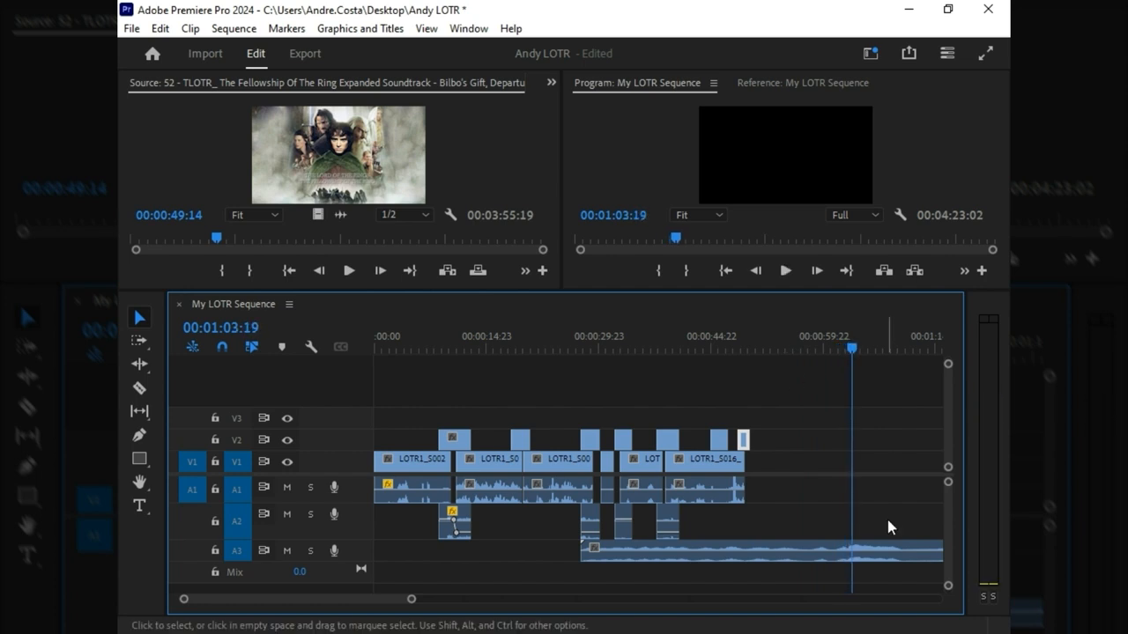
left_click(854, 552)
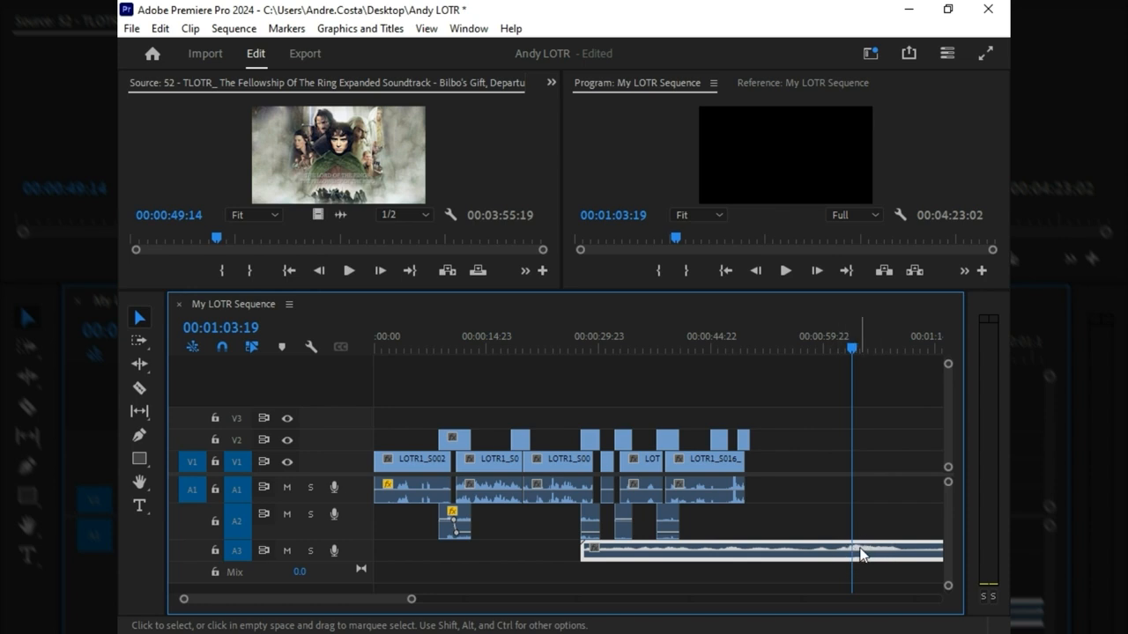
key("m")
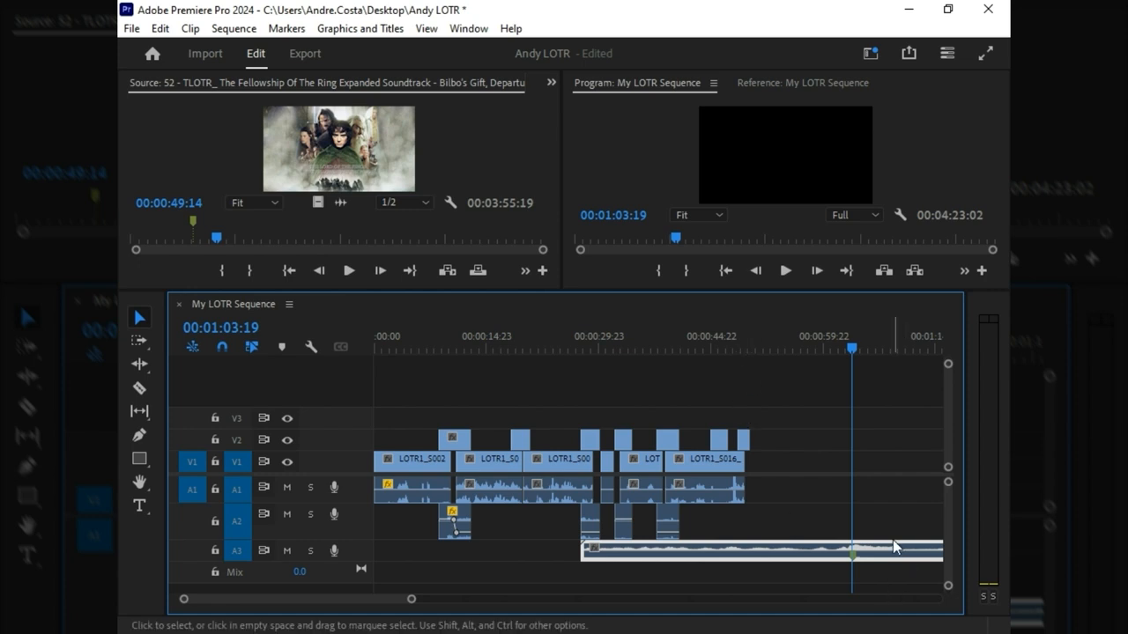
Step: Move the soundtrack clip on A3 about 15 seconds earlier, return the playhead to 00:00:00:00, and make track A3 taller
left_click_drag(889, 552, 773, 553)
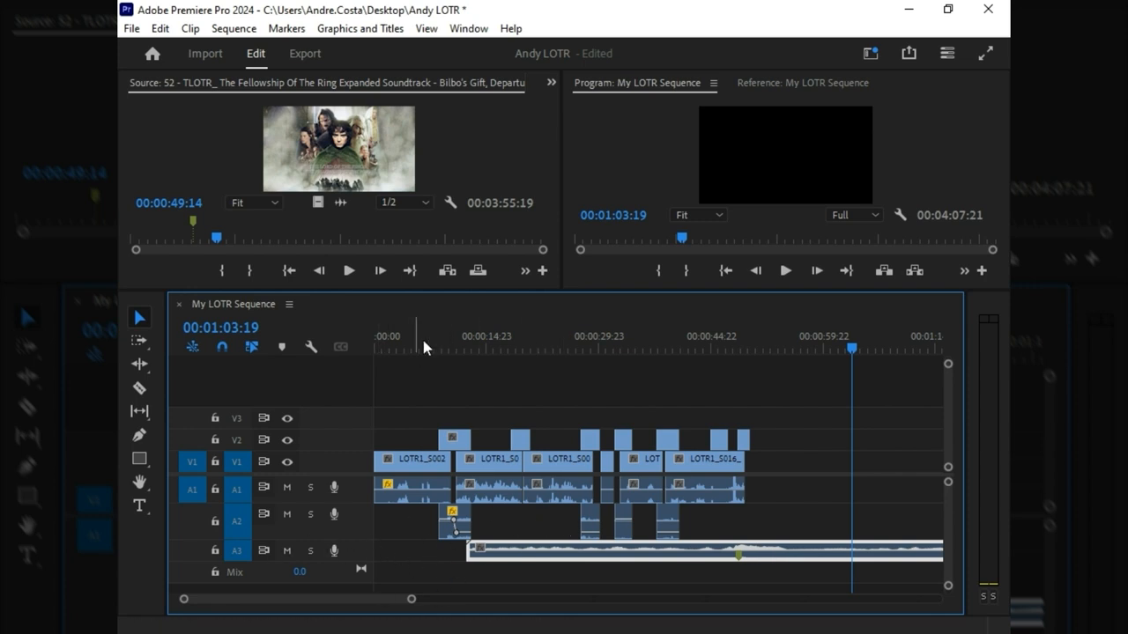
left_click_drag(428, 333, 290, 341)
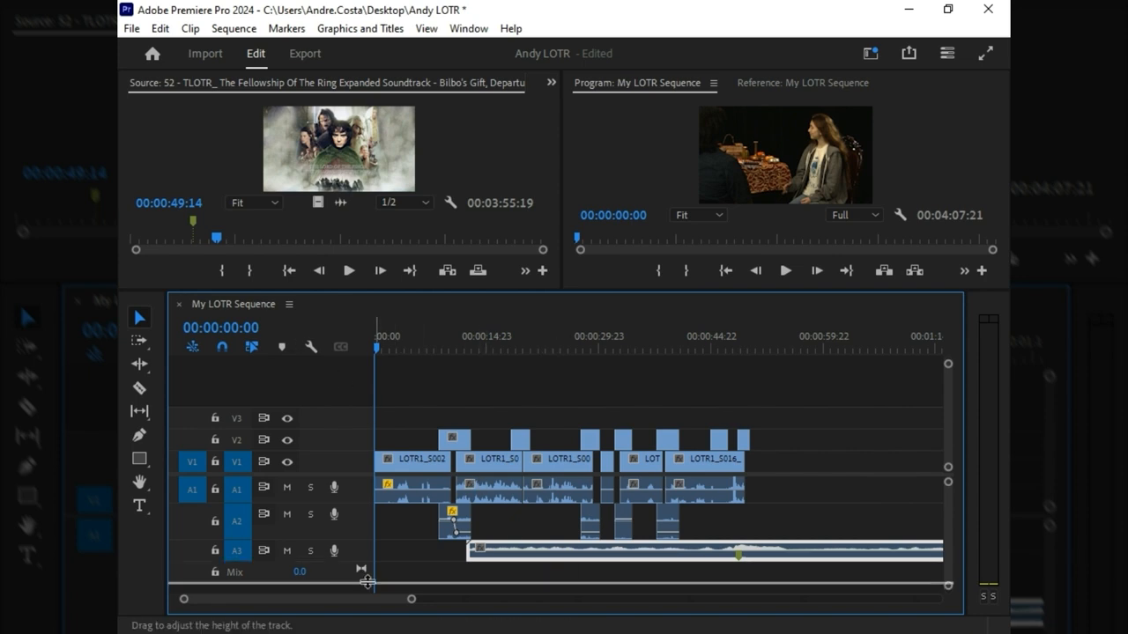
left_click_drag(367, 582, 366, 602)
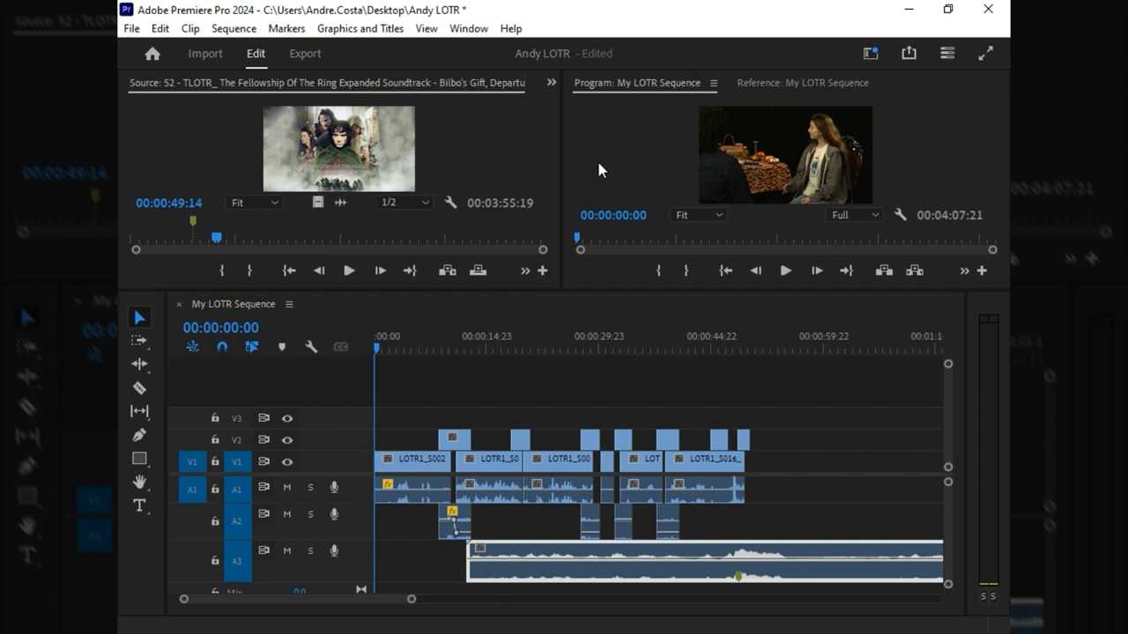
Step: Keyframe the soundtrack's volume Level on A3 to rise from -13.4 dB at 00:00:32:00 to 0.0 dB at 00:00:45:02
key("shift+5")
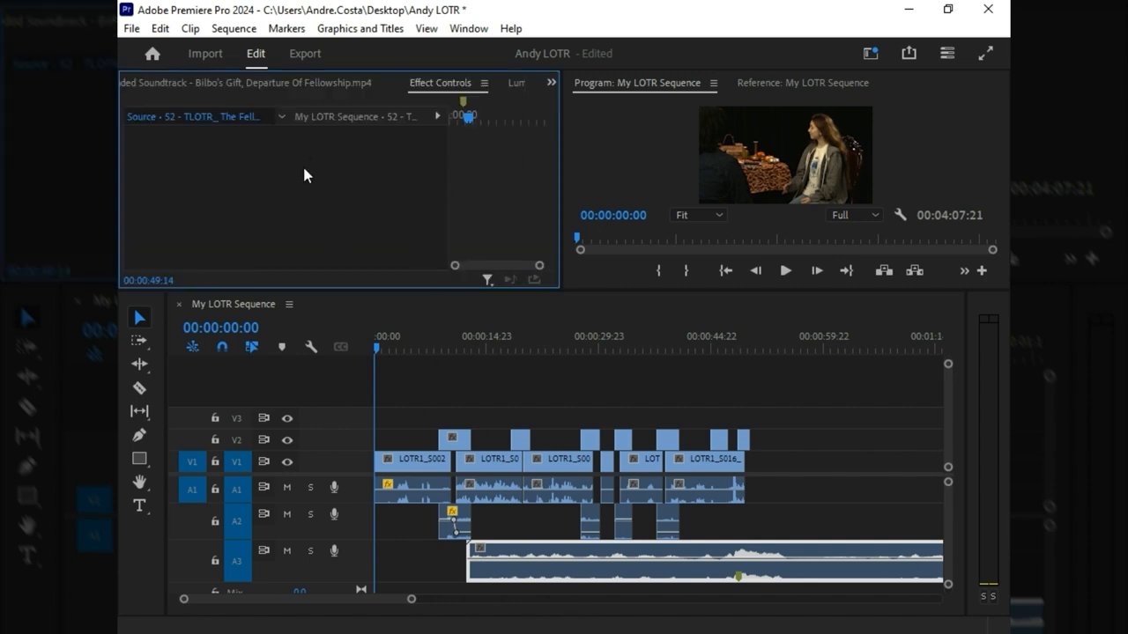
left_click(494, 567)
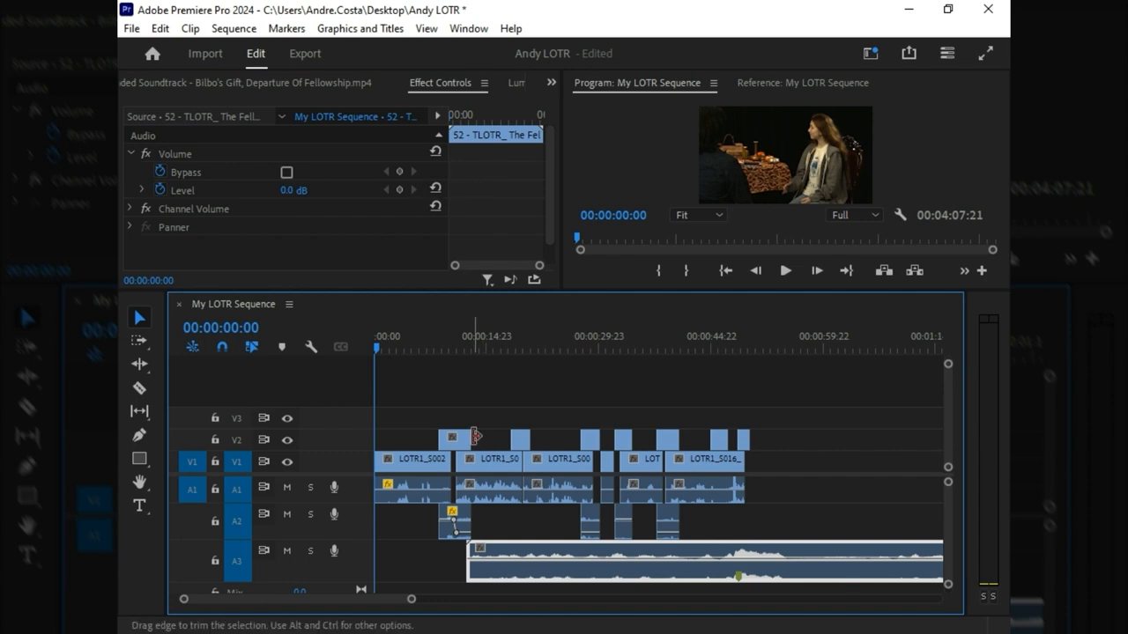
left_click_drag(488, 348, 479, 348)
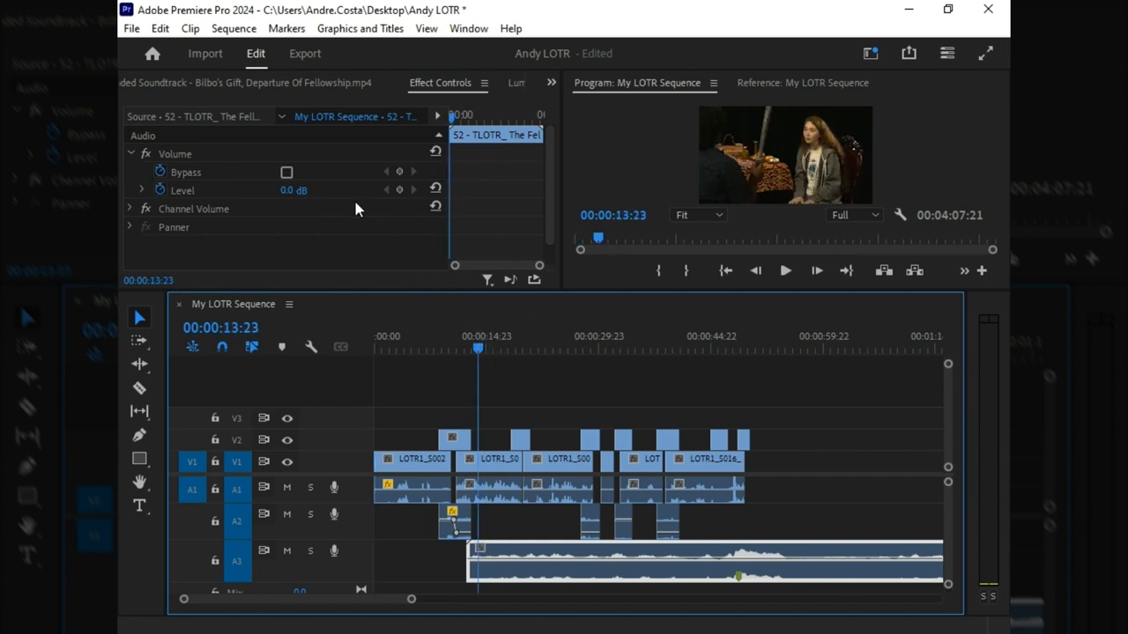
left_click_drag(456, 116, 465, 121)
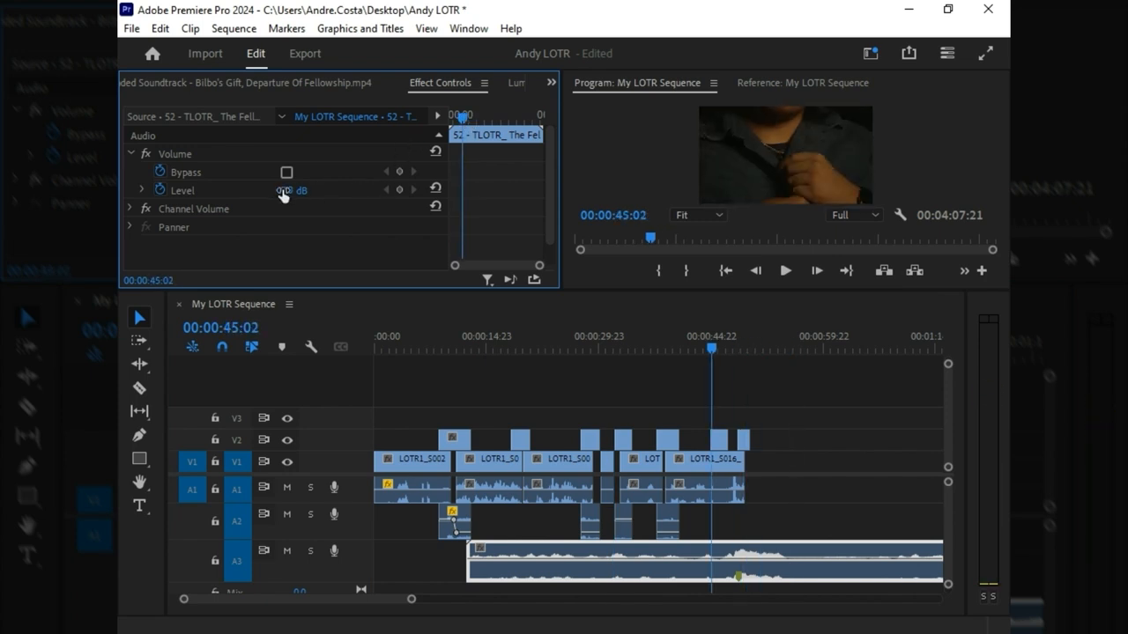
left_click(400, 190)
left_click_drag(464, 117, 459, 124)
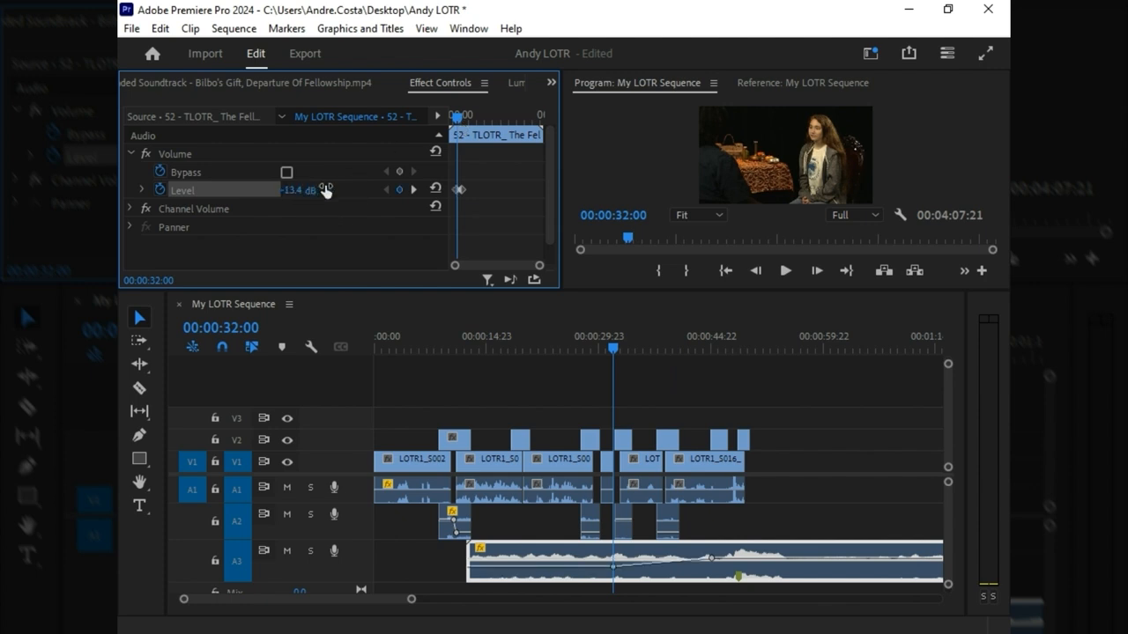
Step: Play the sequence from the beginning to 00:00:56:20 to check the music against the dialogue
left_click(344, 335)
key("Home")
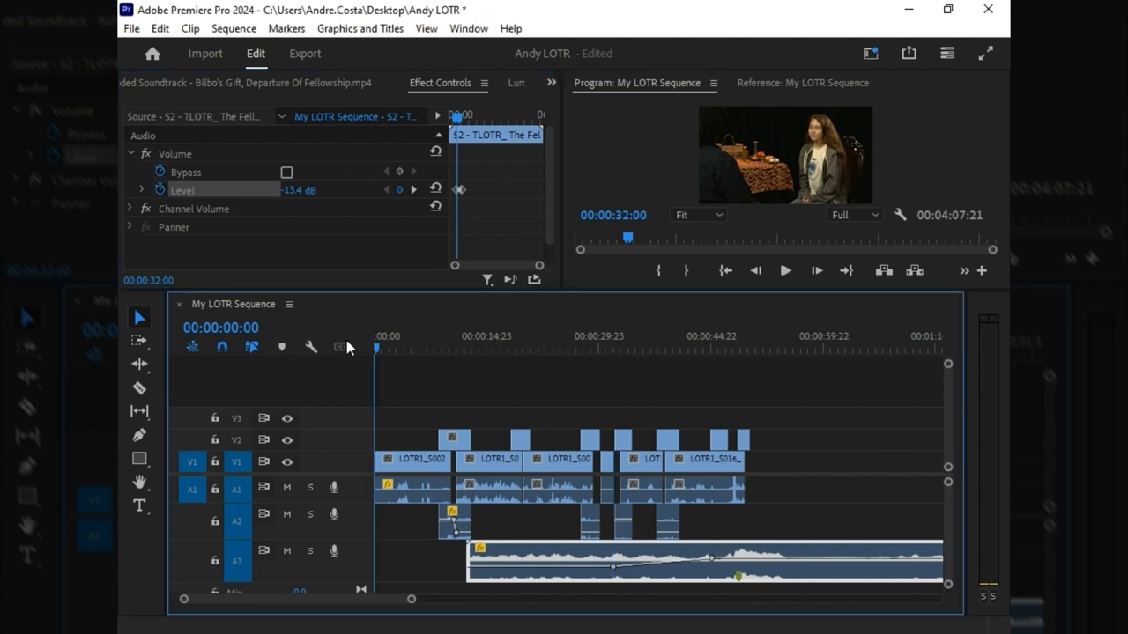
key("space")
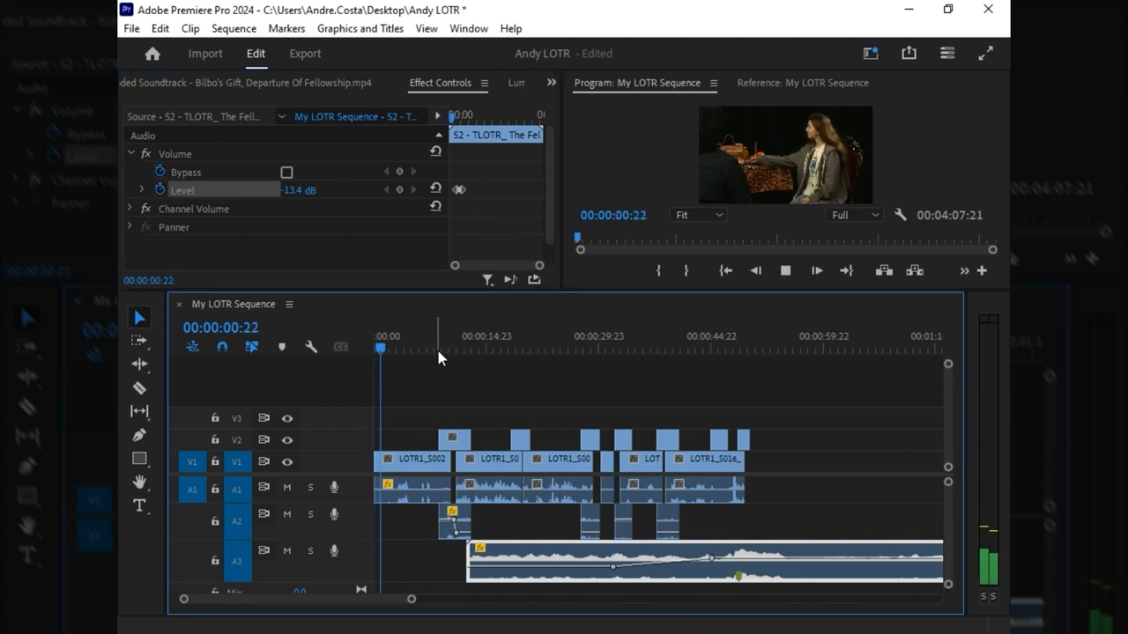
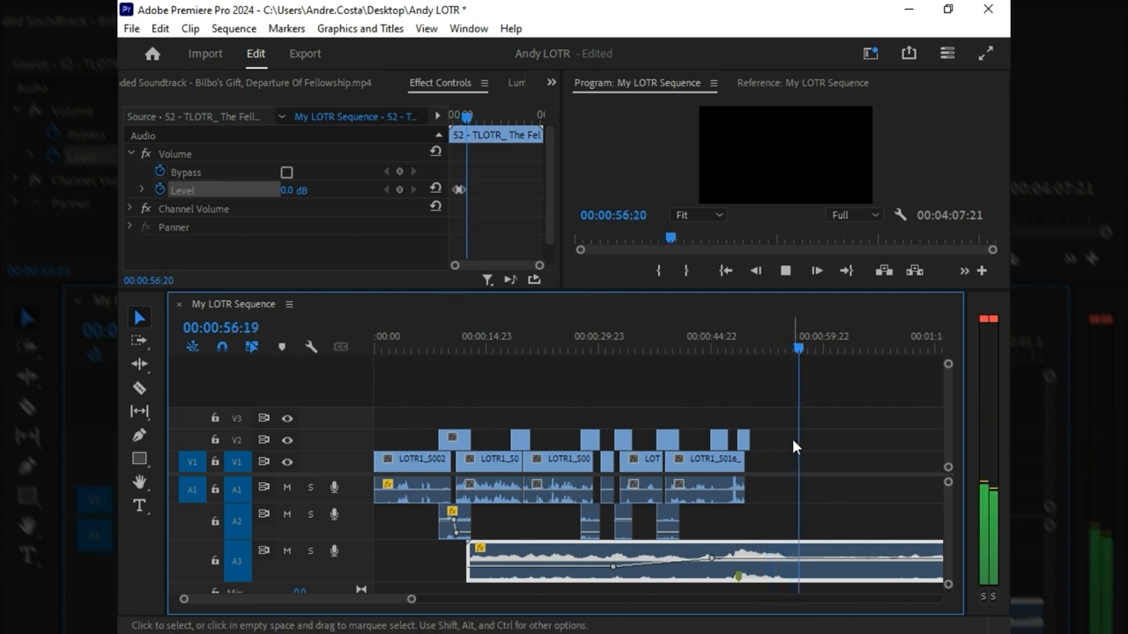
key("space")
Step: Split the soundtrack clip on A3 at 00:00:56:20 and delete the part after the cut
key("c")
left_click(802, 550)
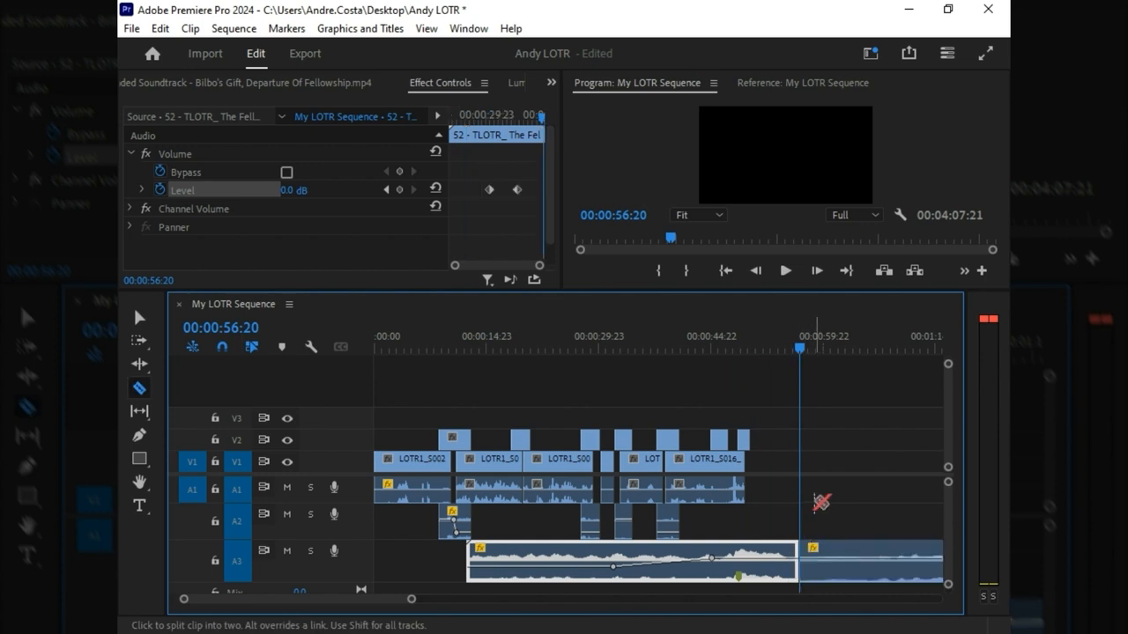
key("v")
left_click_drag(840, 524, 870, 579)
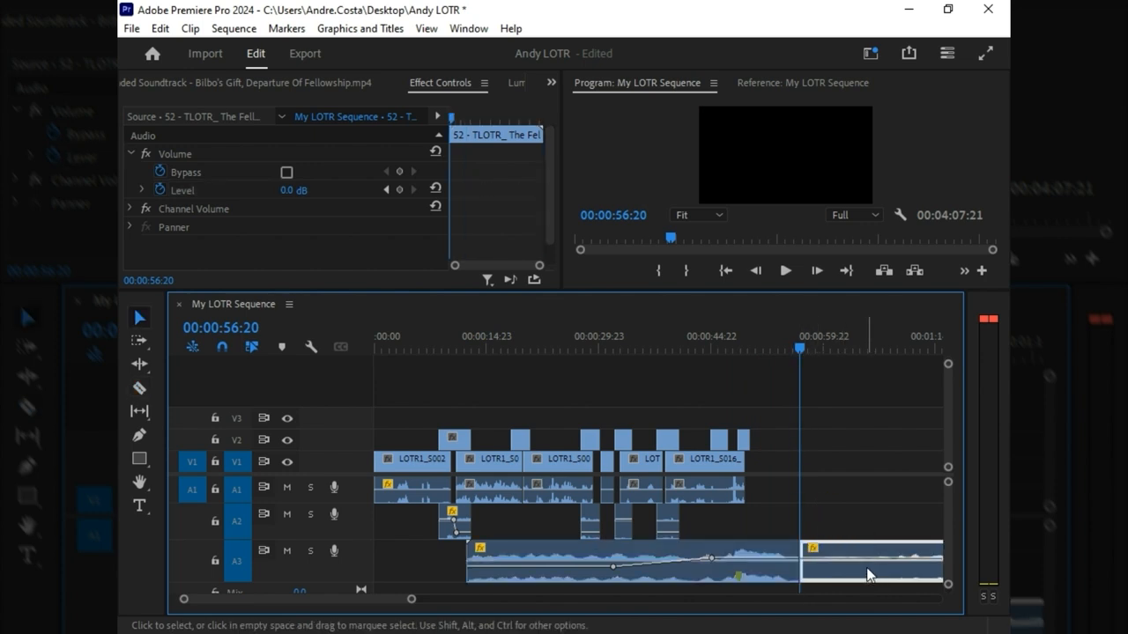
key("Delete")
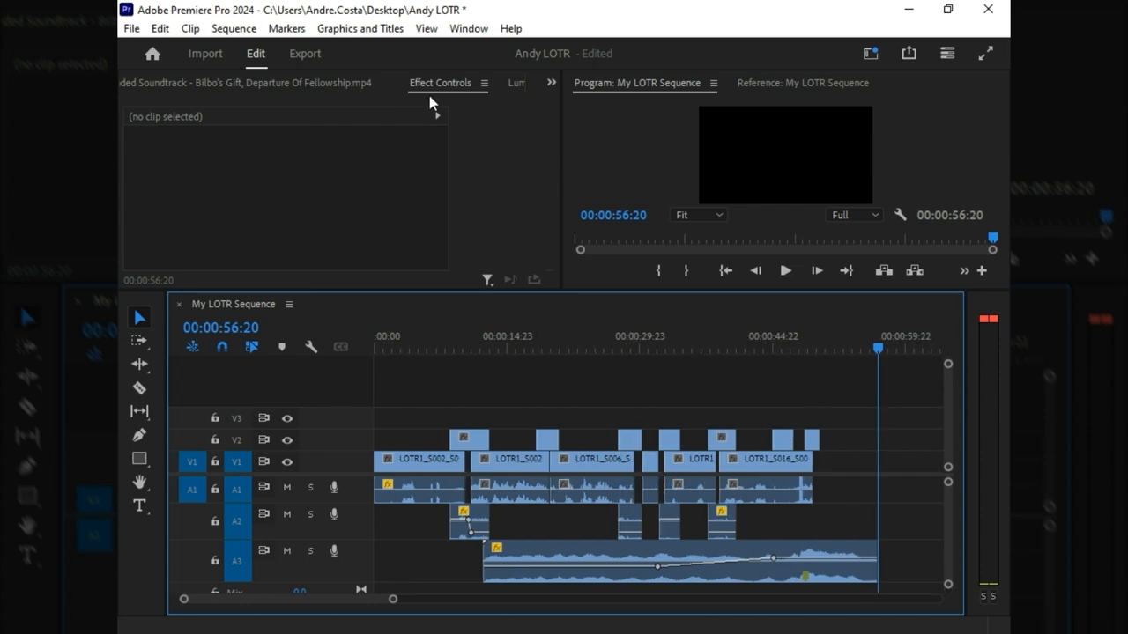
Step: Maximize the Program monitor, review the sequence from the start to 00:00:51:13, and restore the panel layout
left_click(677, 163)
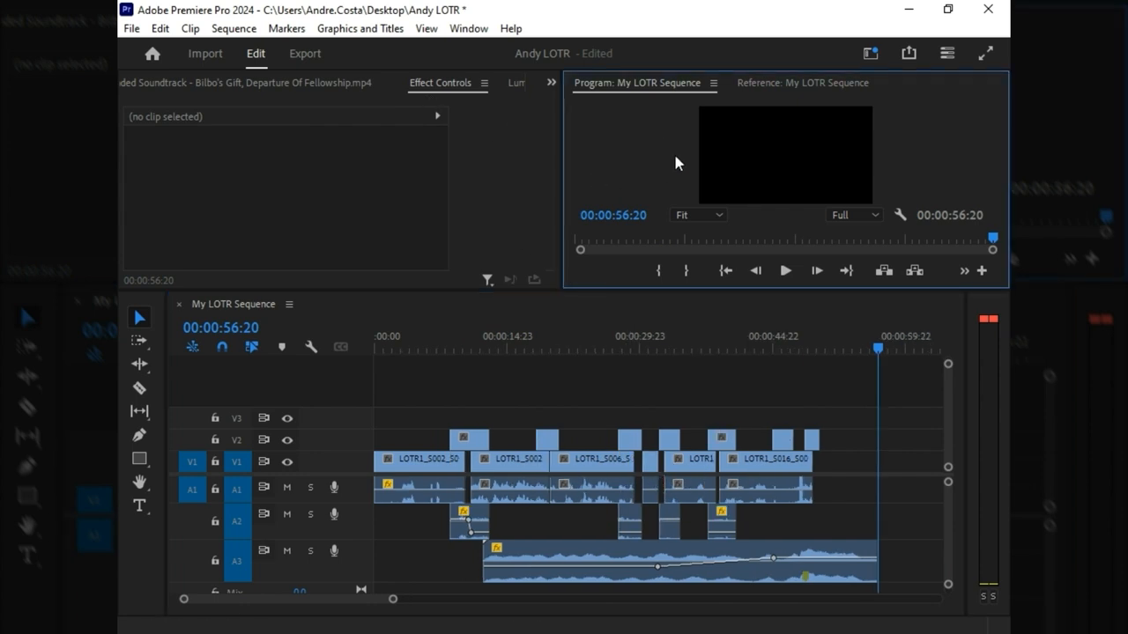
key("grave")
key("Home")
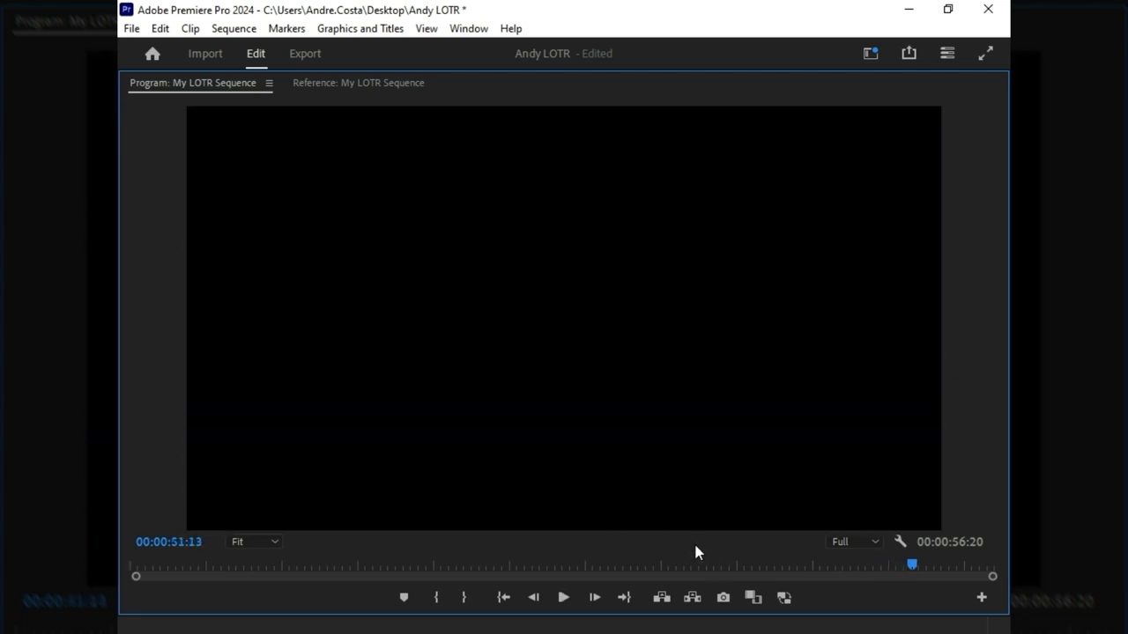
key("grave")
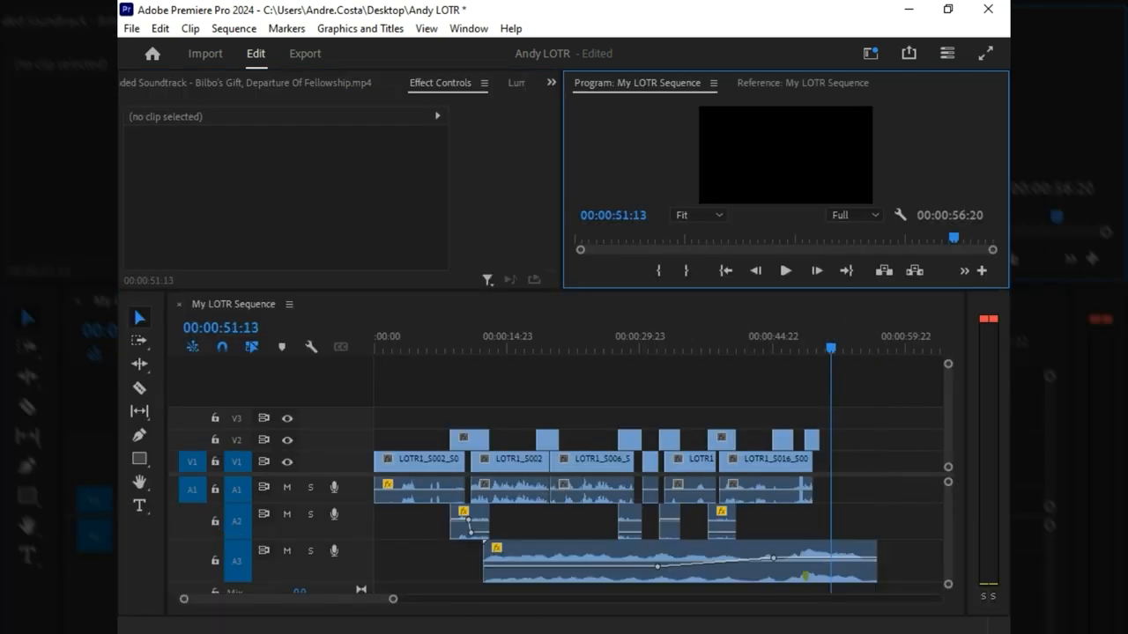